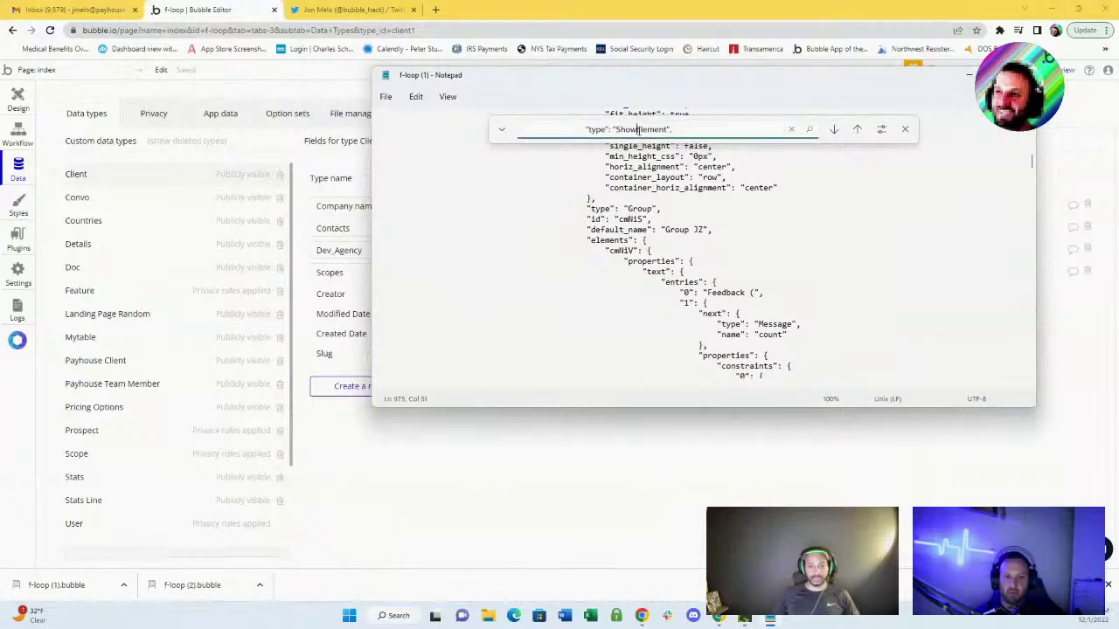
- Search the exported f-loop (1) file for "details" in place of the ShowElement term
left_click_drag(693, 133, 506, 118)
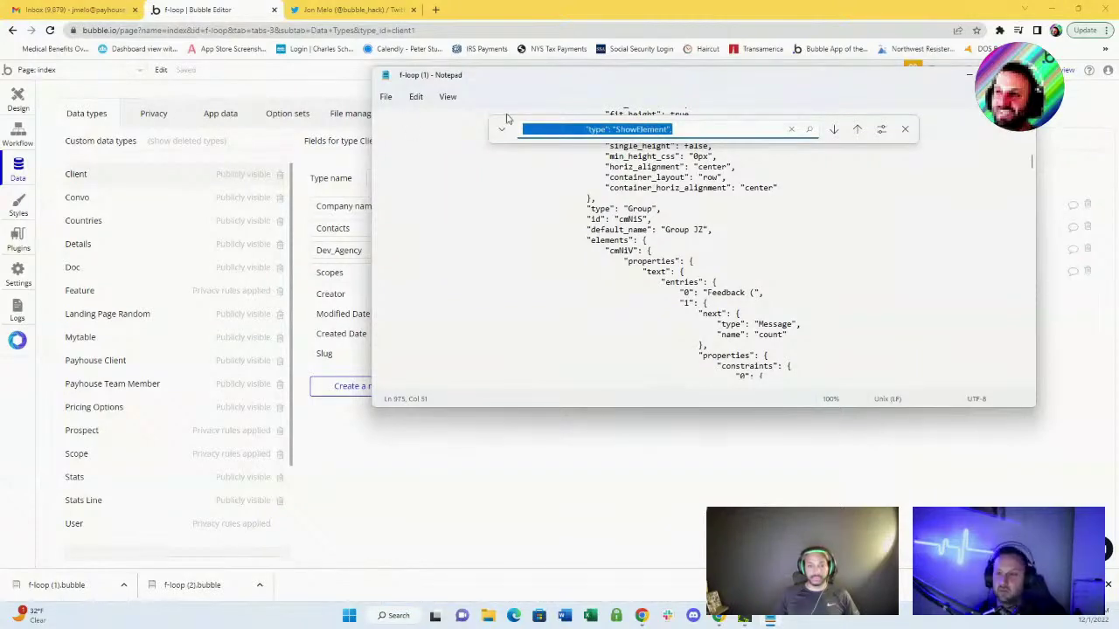
key("BackSpace")
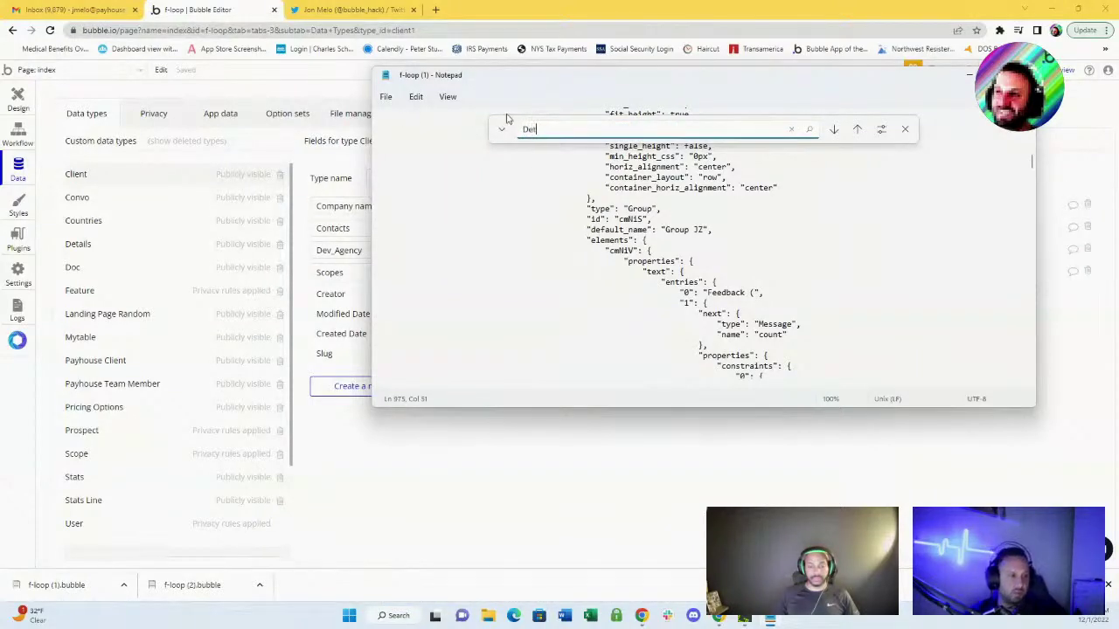
key("Return")
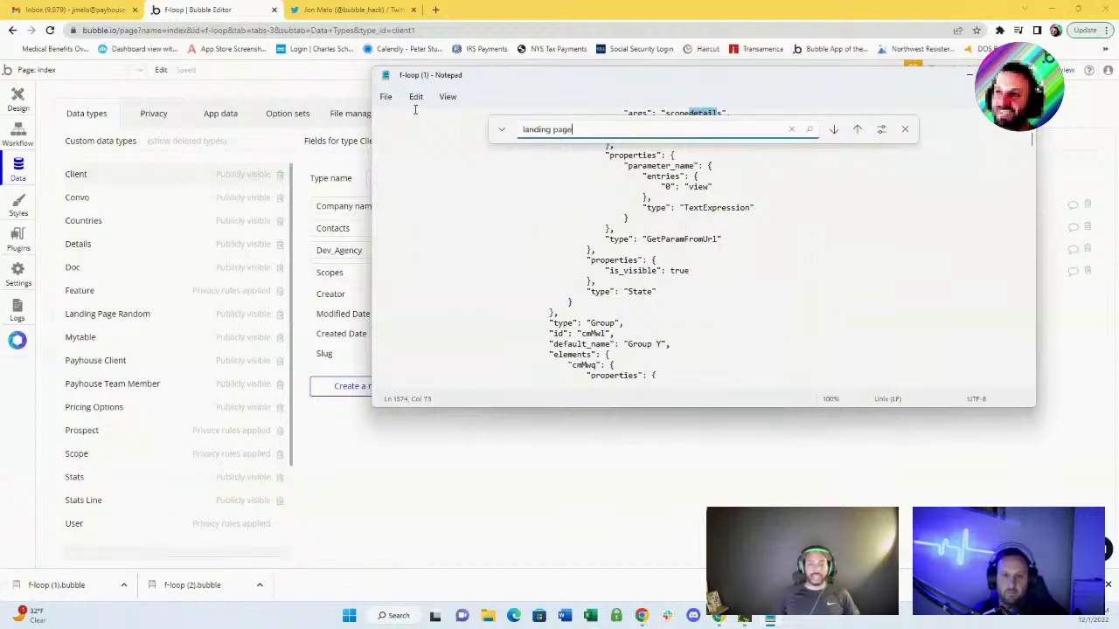
- Search the file for "landing page random" and view its data type definition in a maximized window
type("m")
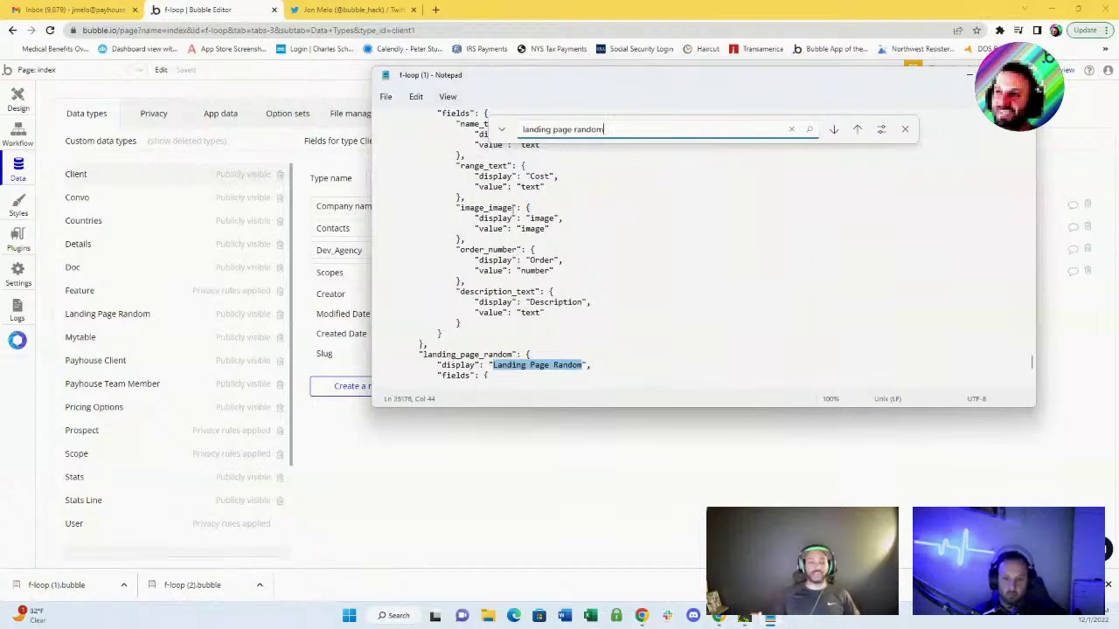
scroll(513, 210, "down", 4)
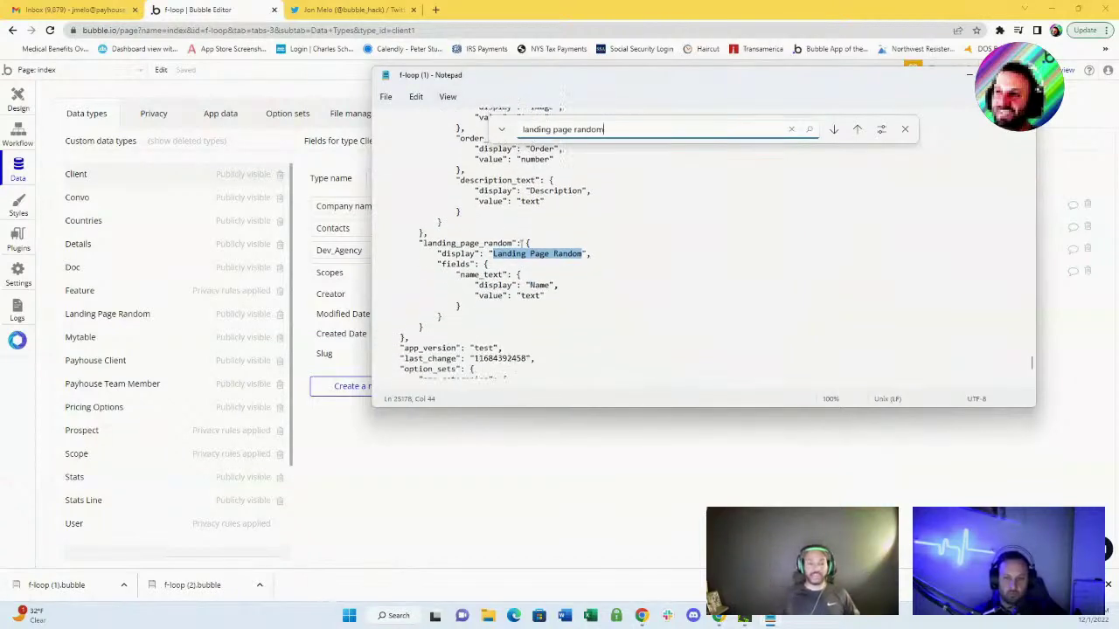
scroll(521, 245, "down", 2)
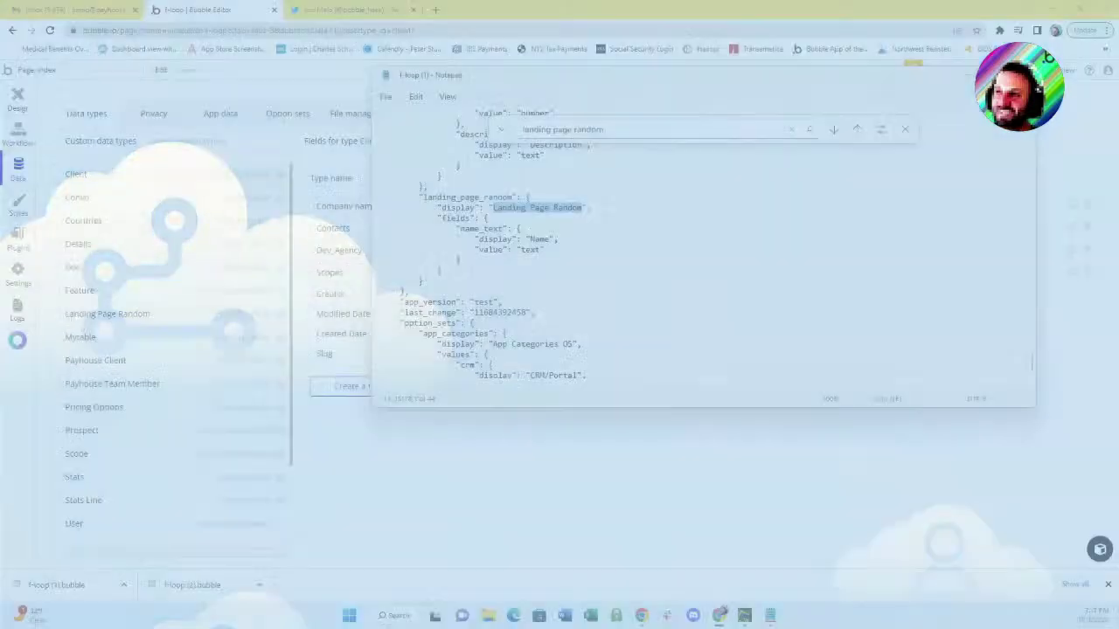
key("super+Up")
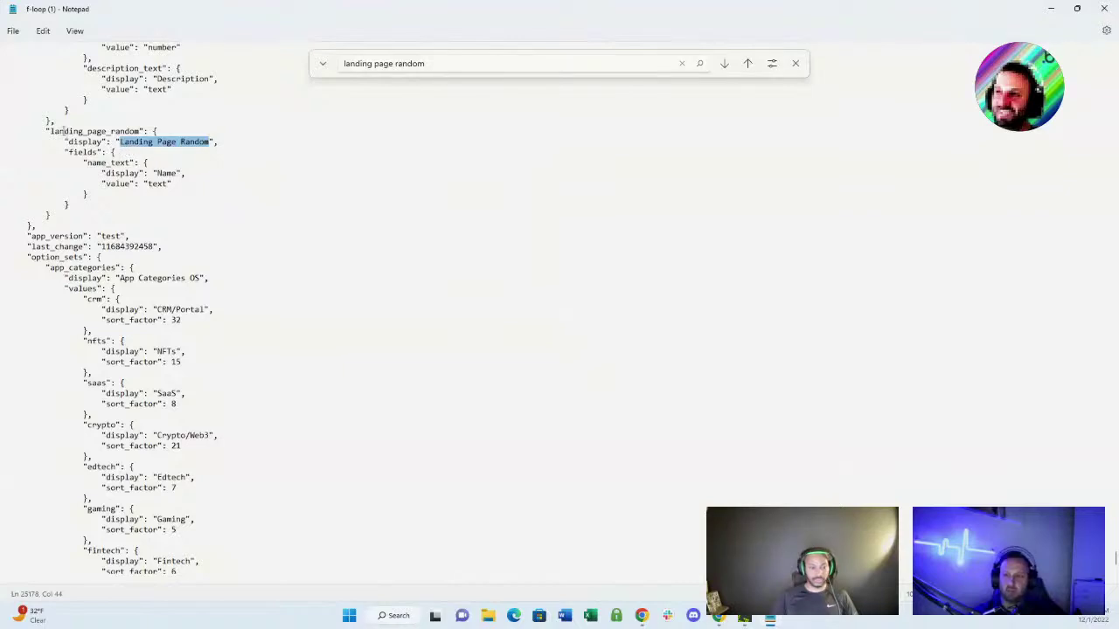
- Highlight the landing_page_random definition and the start of the option_sets block to examine how the file stores them
left_click_drag(50, 131, 186, 184)
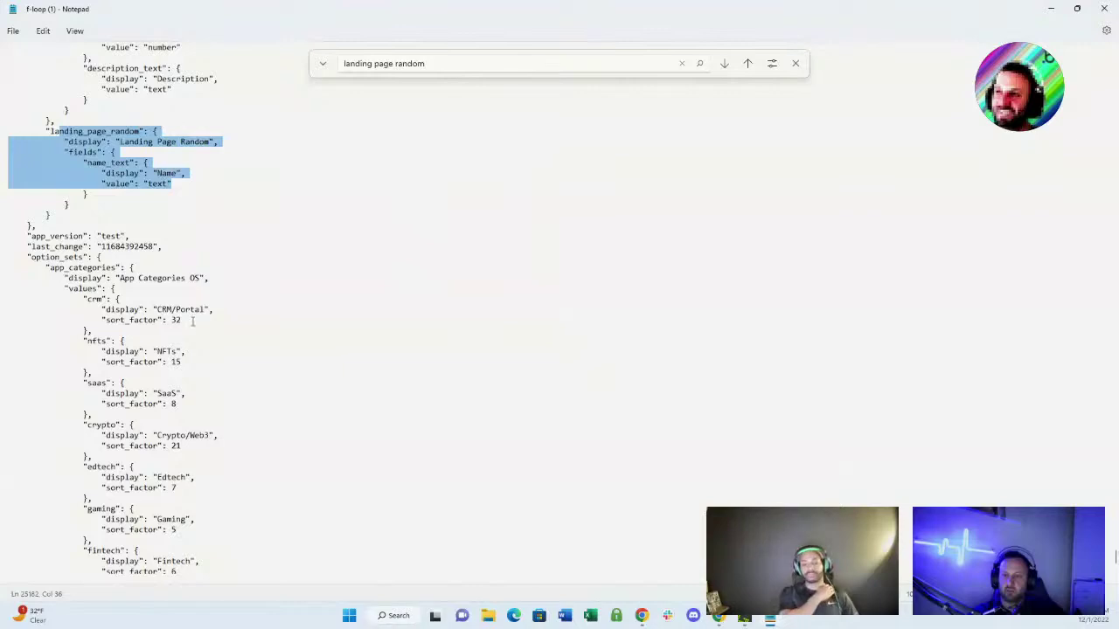
left_click_drag(40, 257, 224, 291)
scroll(184, 310, "down", 4)
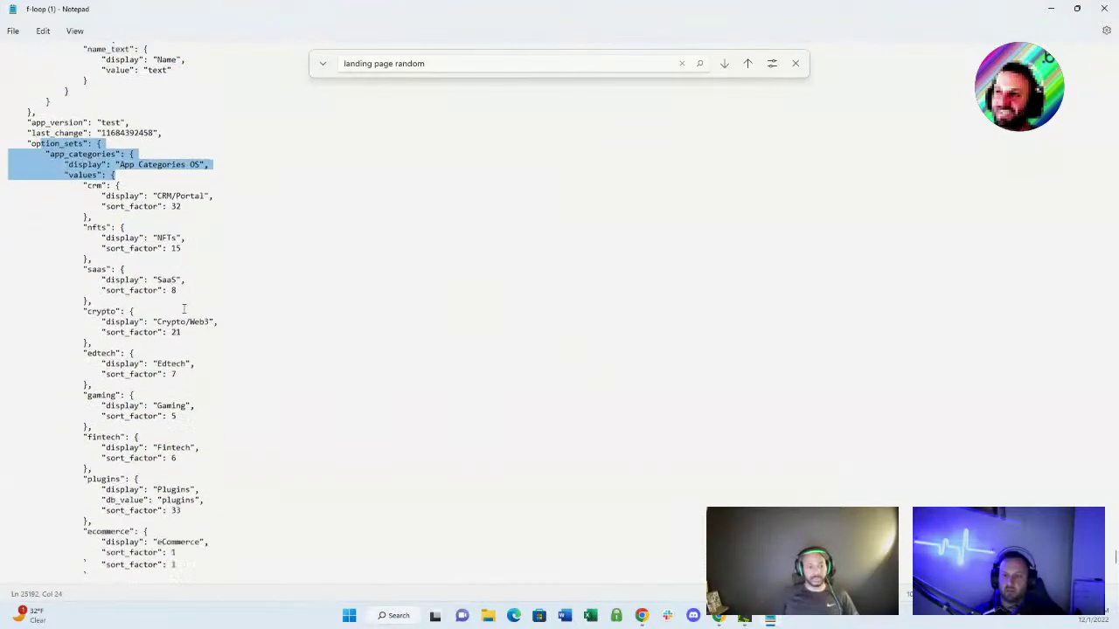
scroll(419, 83, "up", 7)
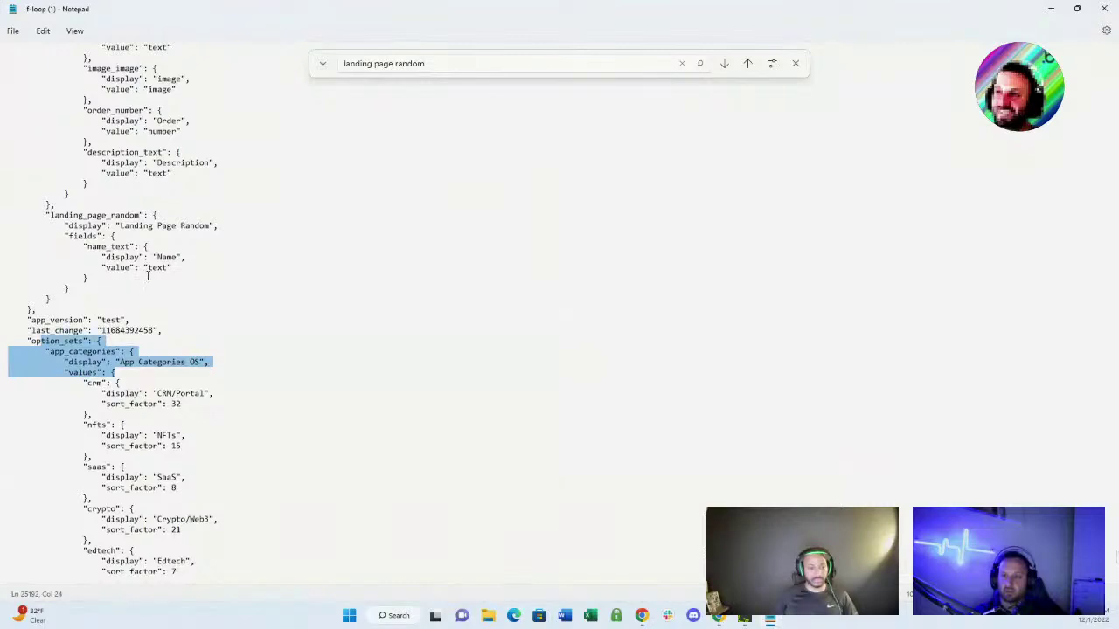
left_click_drag(173, 268, 56, 215)
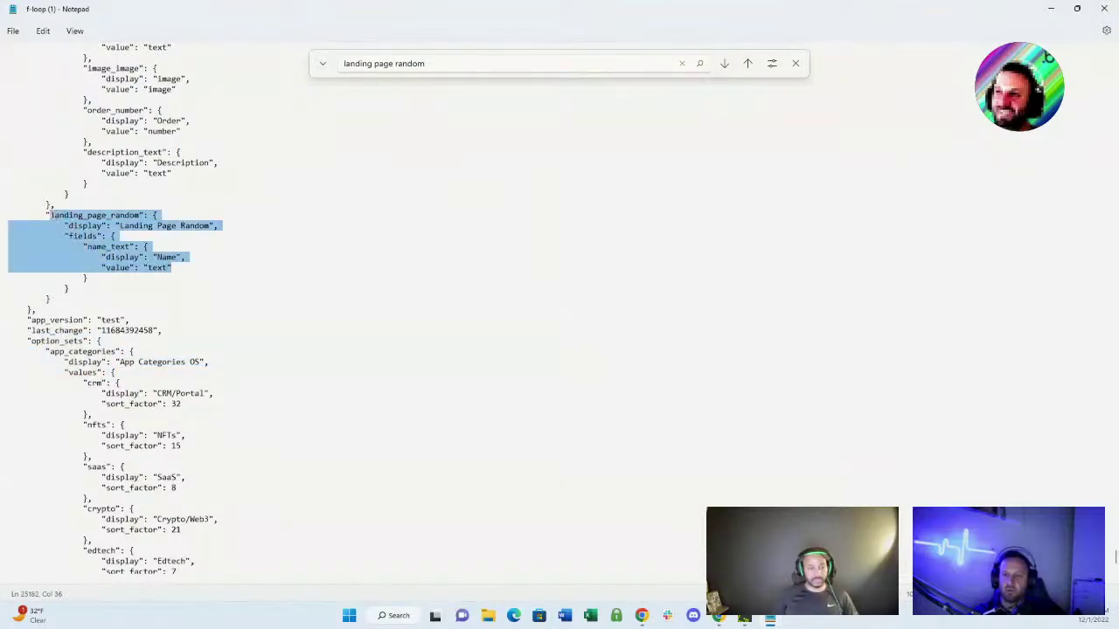
left_click(52, 215)
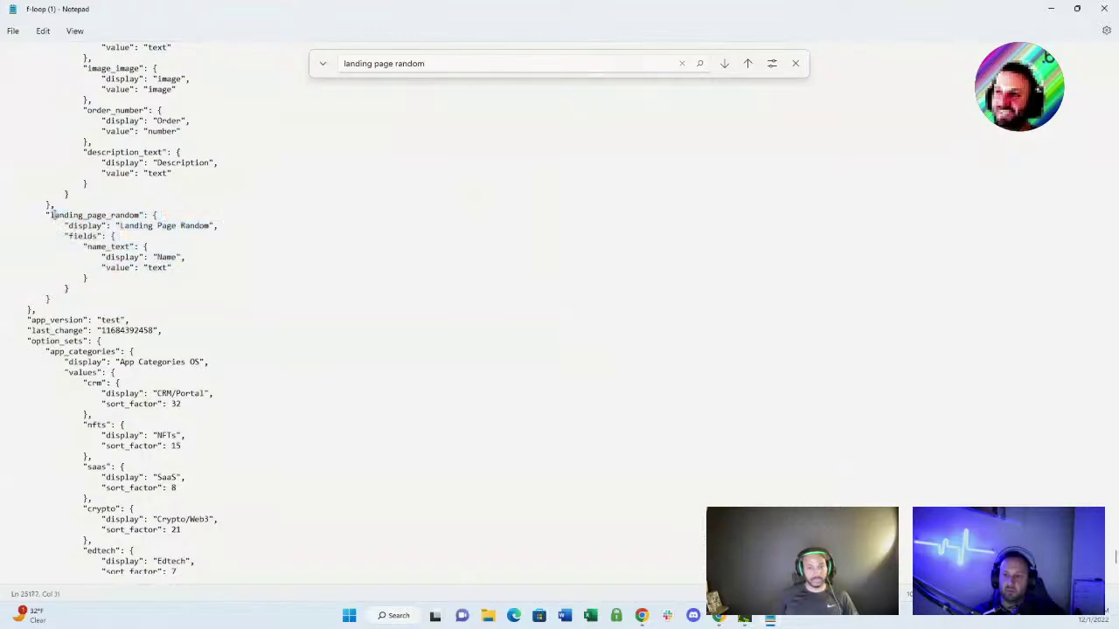
left_click_drag(74, 214, 136, 215)
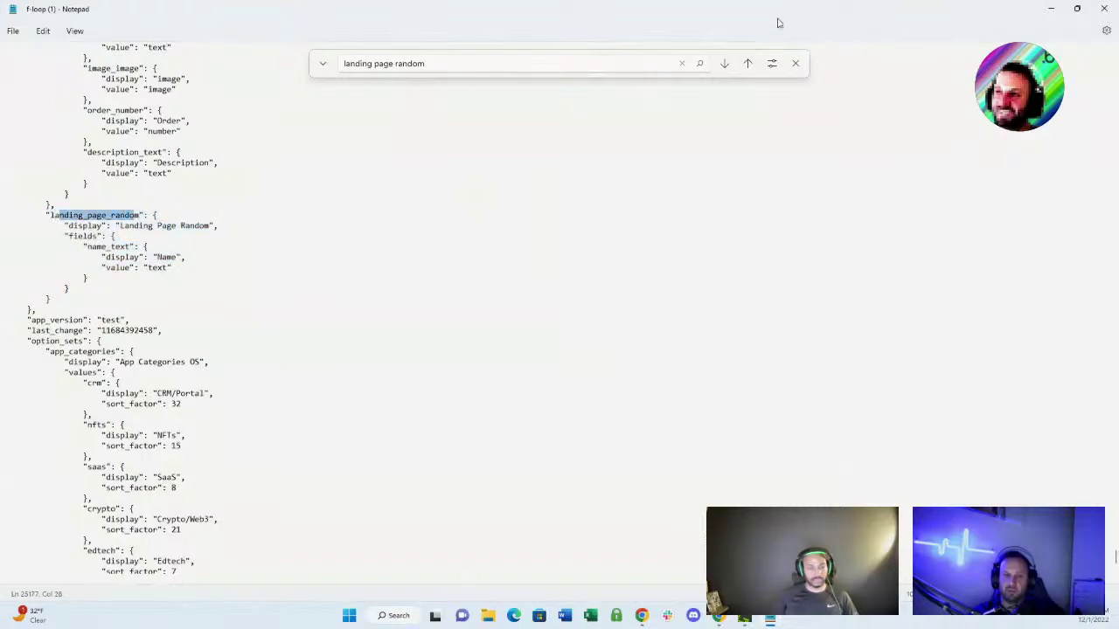
- Switch to the Bubble editor, view the Landing Page Random type's fields, and bring the Notepad file back for comparison
left_click(1077, 8)
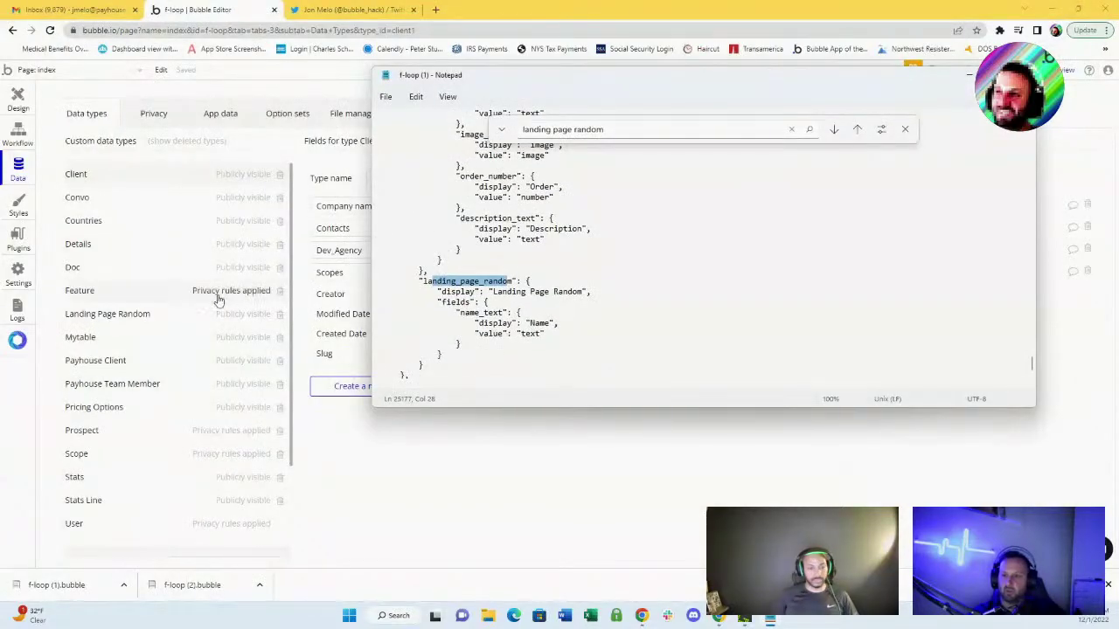
left_click(114, 320)
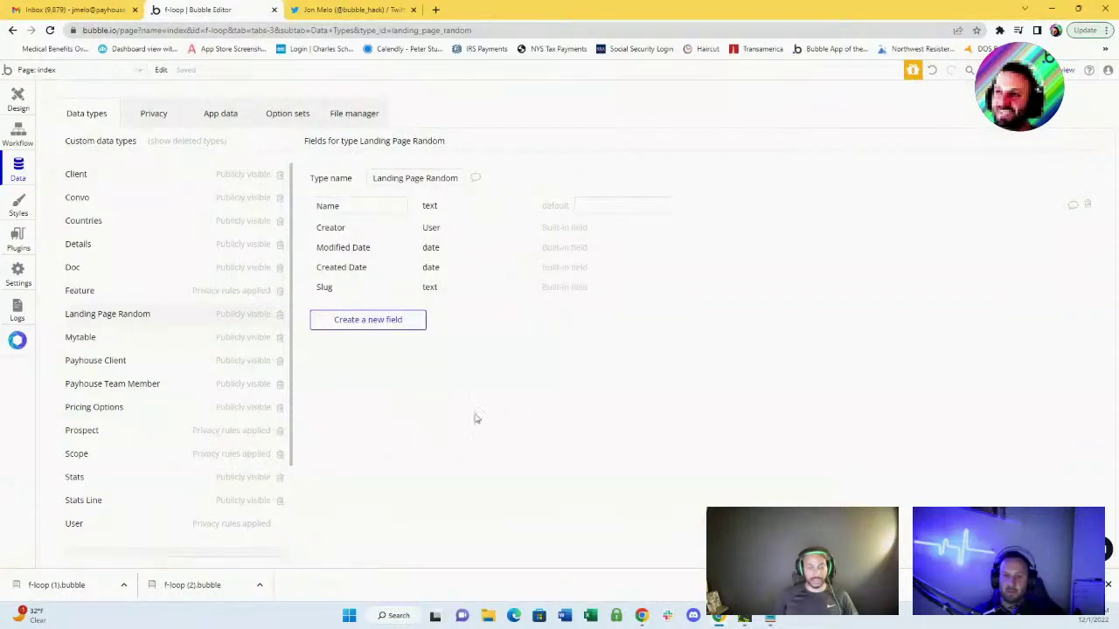
left_click(769, 618)
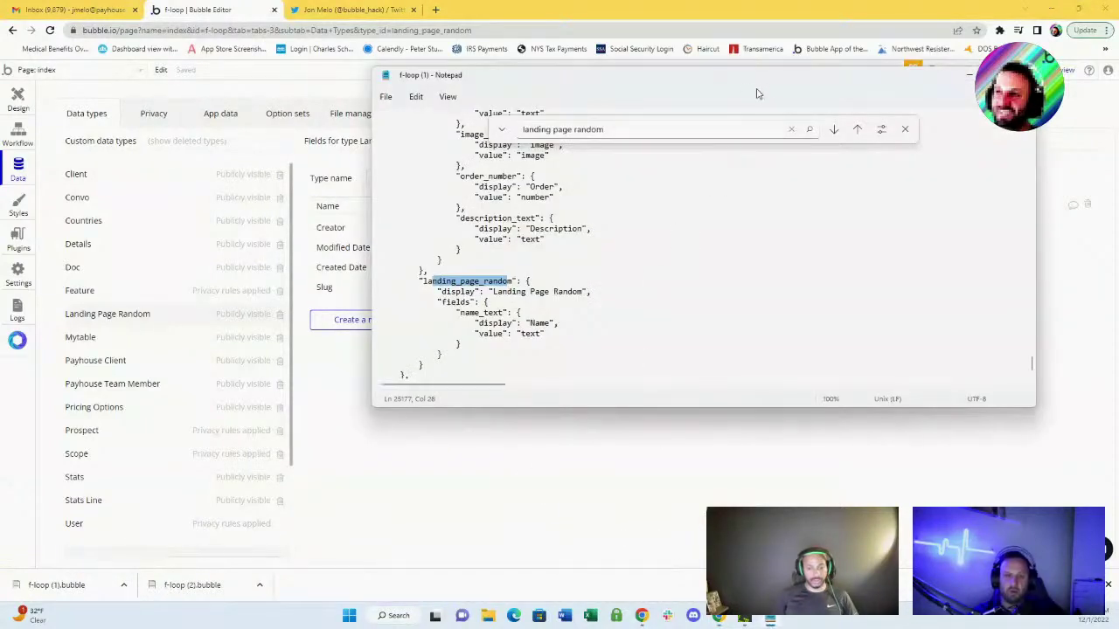
left_click_drag(770, 87, 873, 130)
- Examine the All Landing Page Randoms entries and the other database views in Bubble's app data, comparing them with the Notepad file
left_click(220, 113)
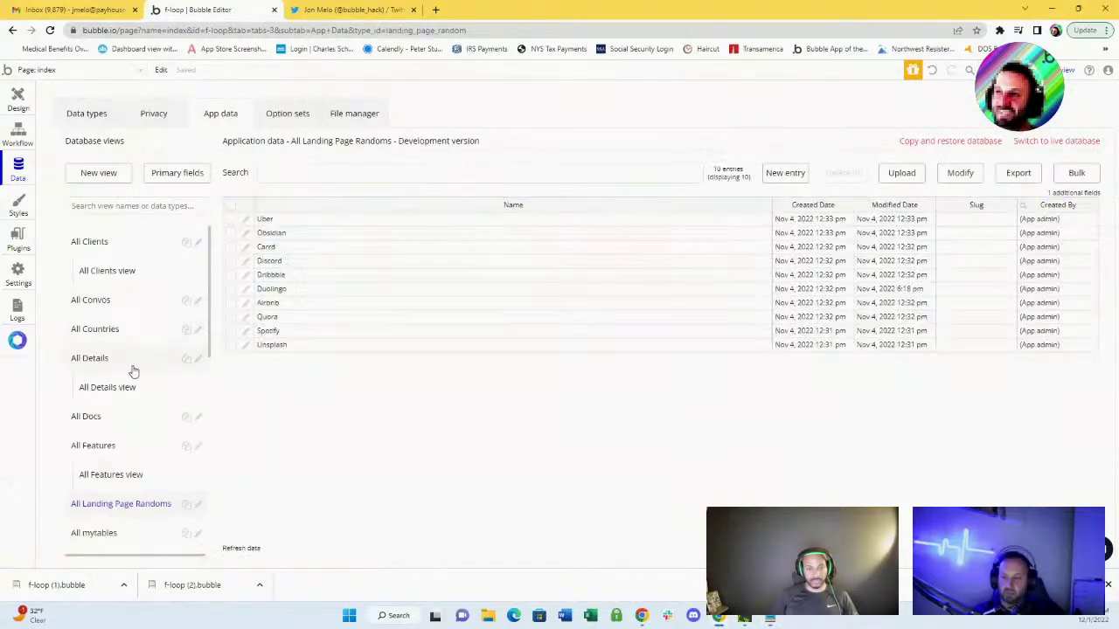
scroll(132, 387, "down", 5)
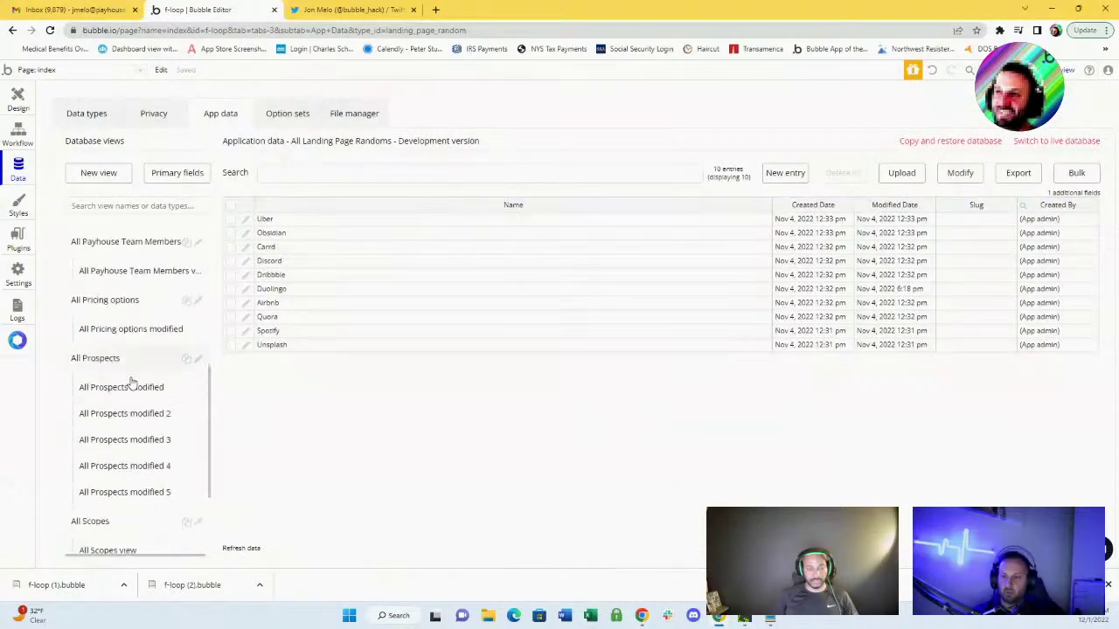
scroll(129, 401, "up", 5)
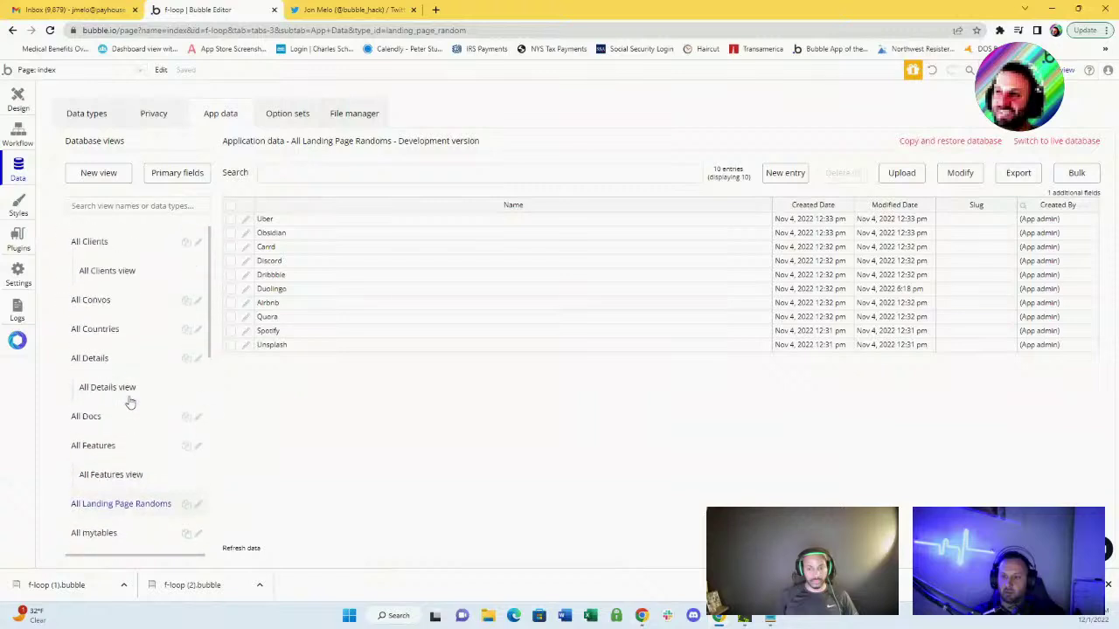
scroll(129, 401, "down", 10)
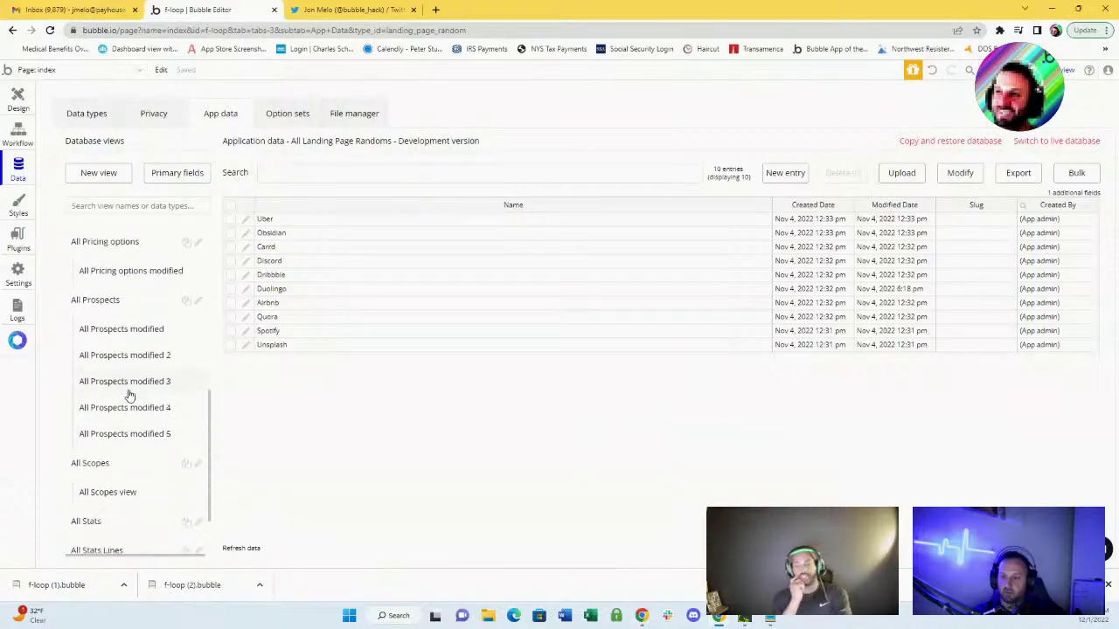
scroll(130, 395, "up", 3)
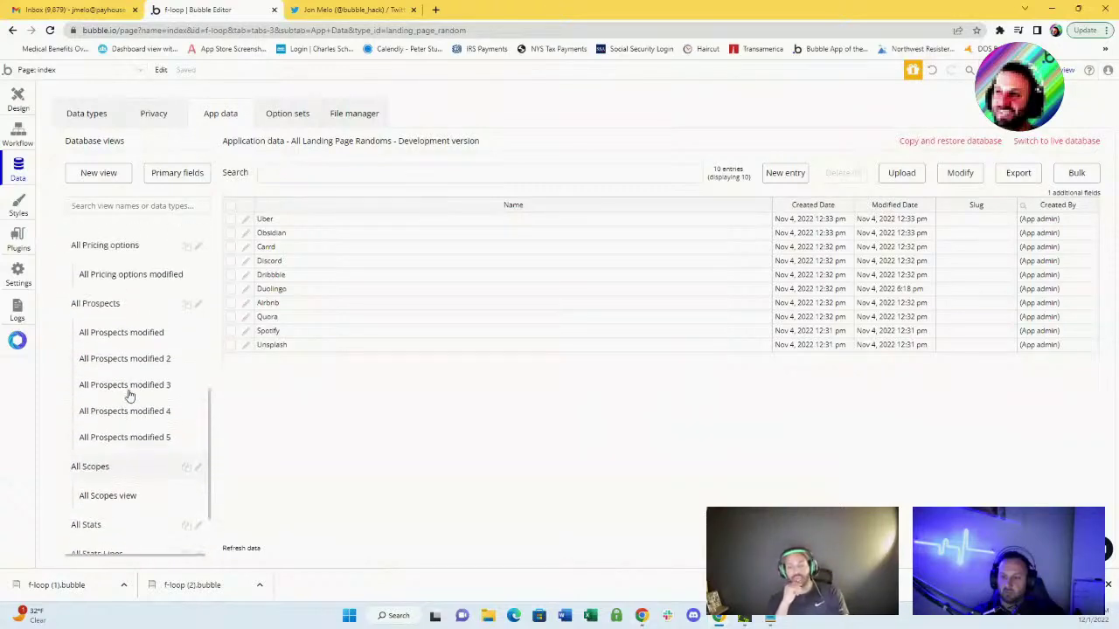
scroll(129, 395, "up", 4)
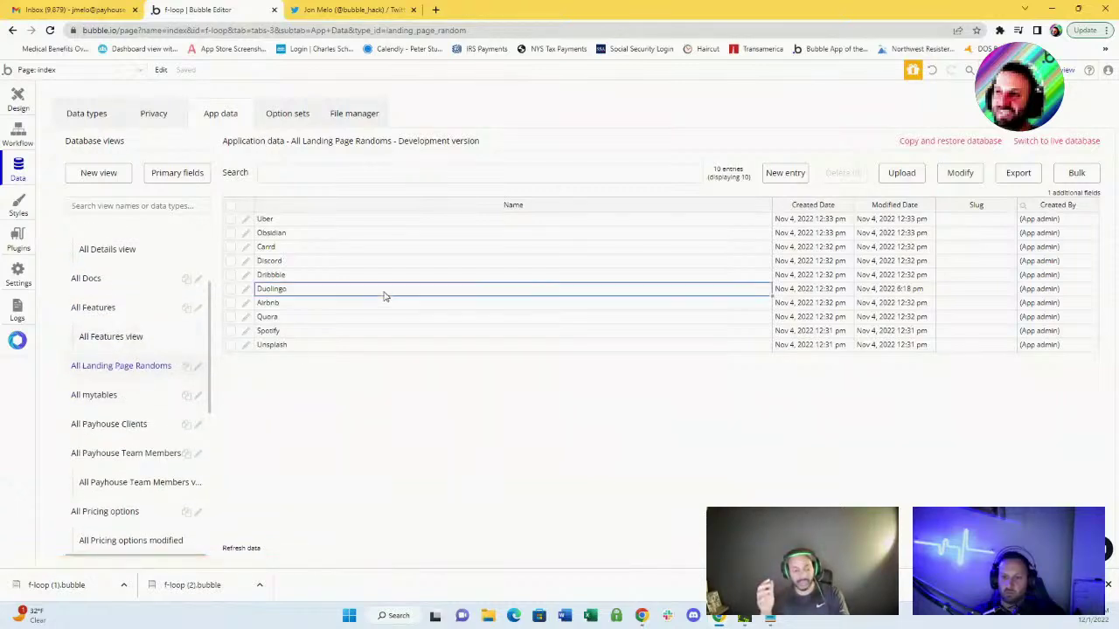
left_click_drag(335, 265, 327, 379)
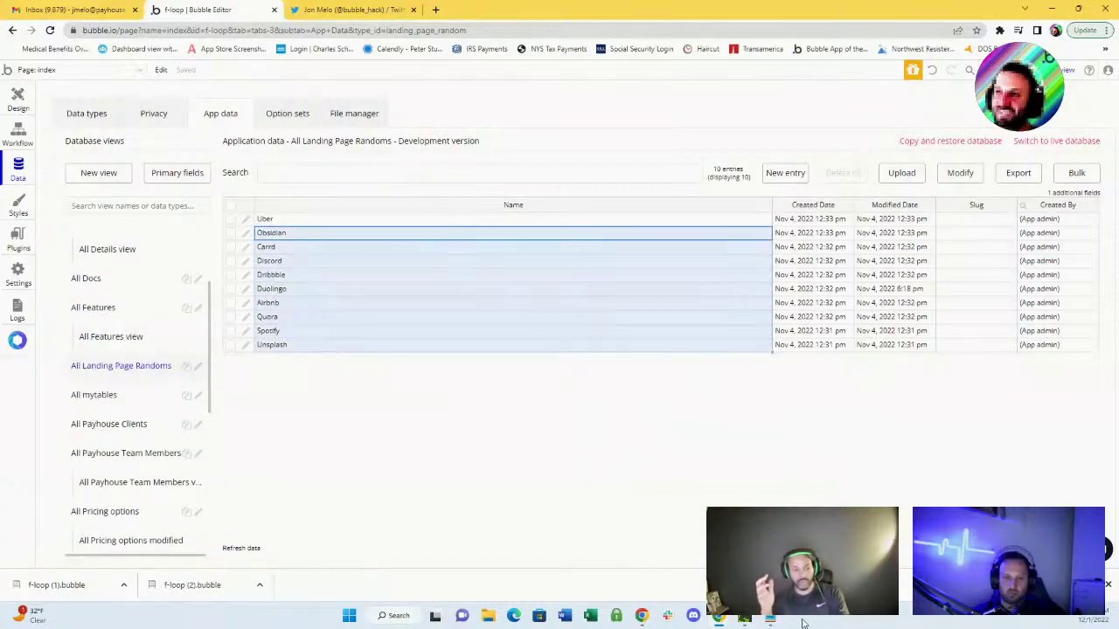
left_click(772, 619)
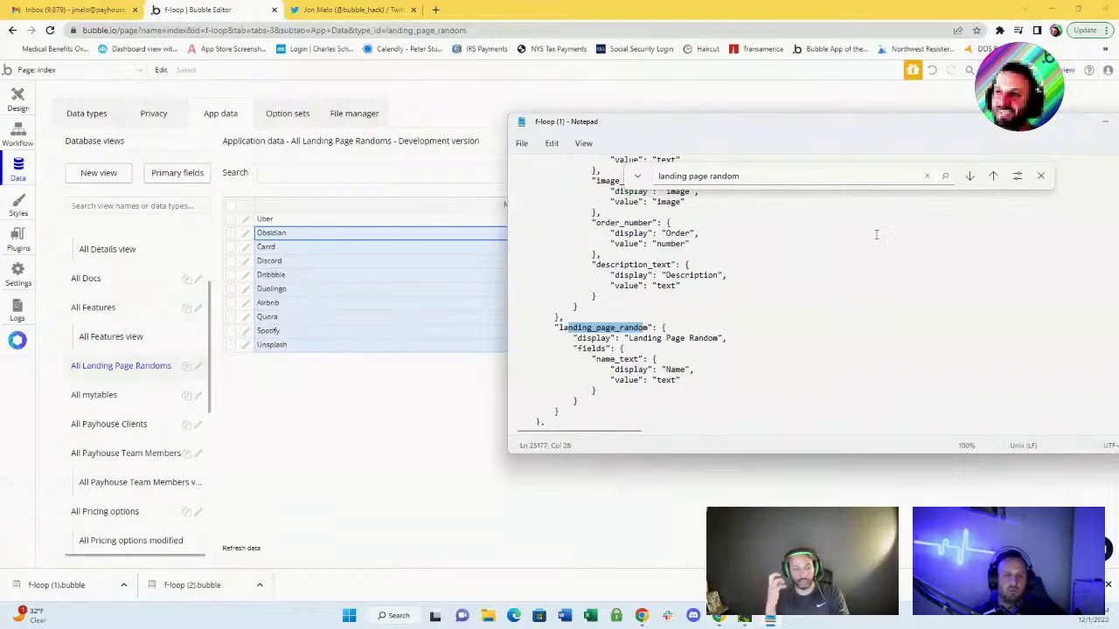
left_click_drag(872, 126, 510, 237)
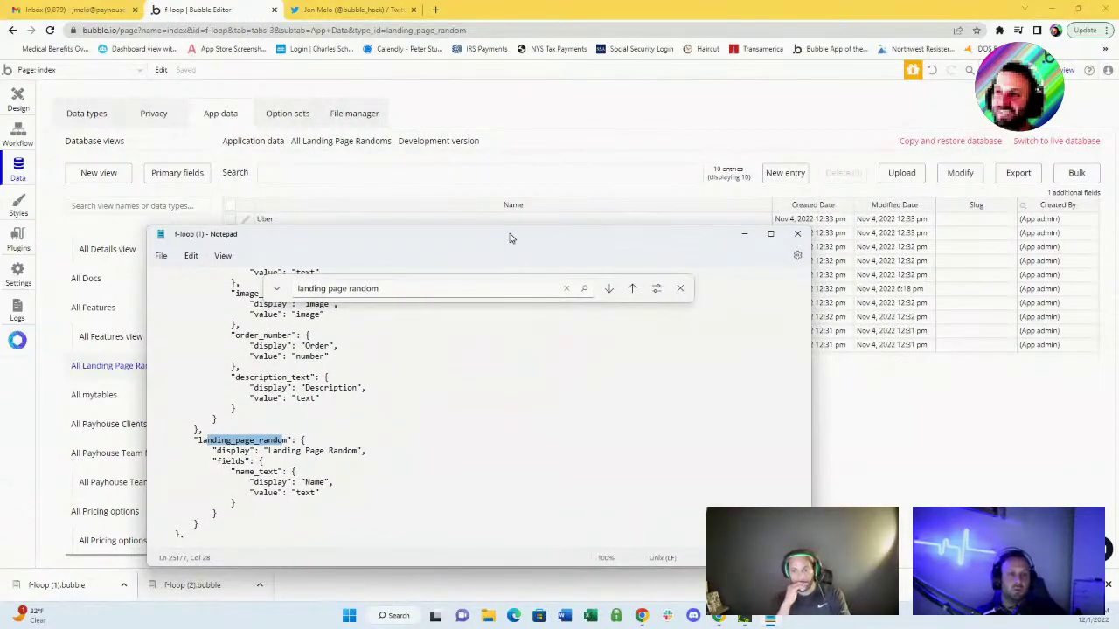
- Check the export format options for the All Landing Page Randoms view in Bubble, and close the dialog without exporting
left_click(1024, 177)
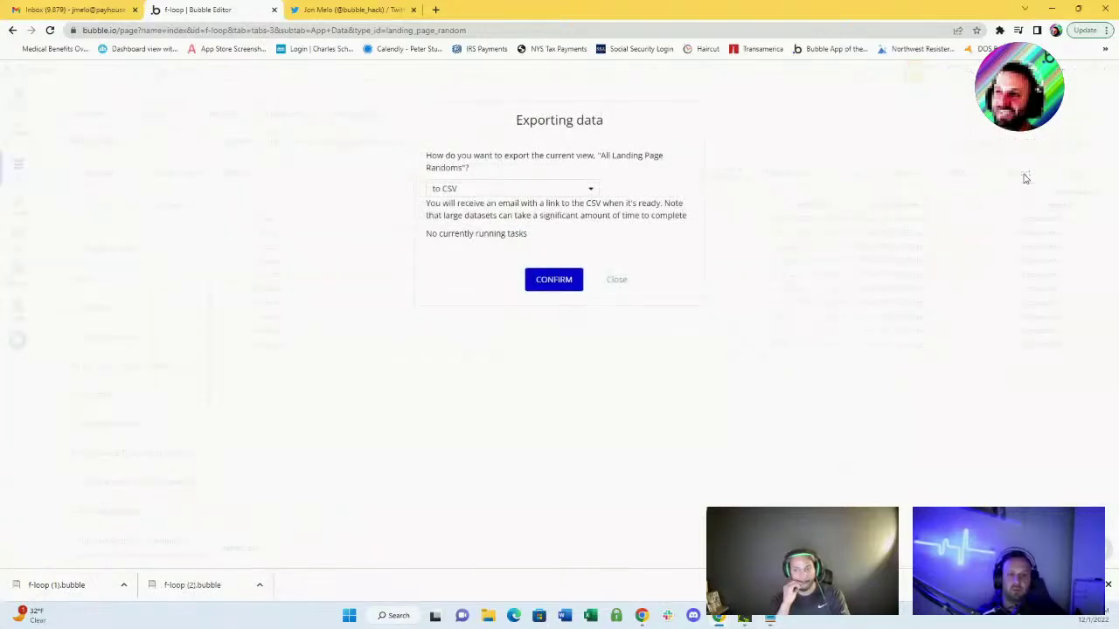
left_click(499, 188)
left_click(498, 197)
left_click(544, 192)
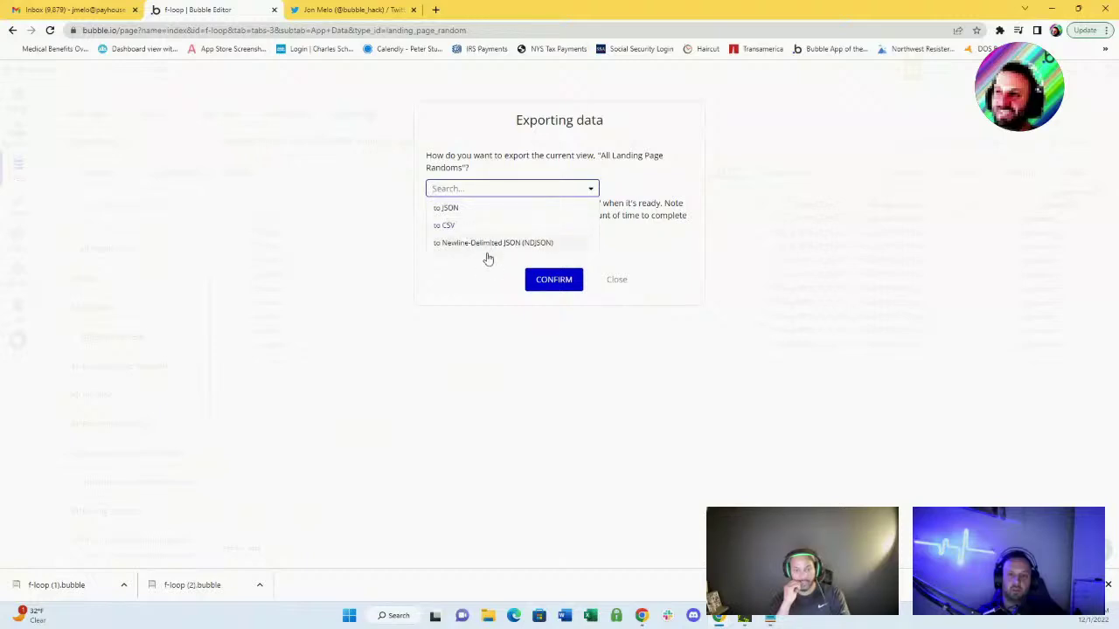
left_click(623, 283)
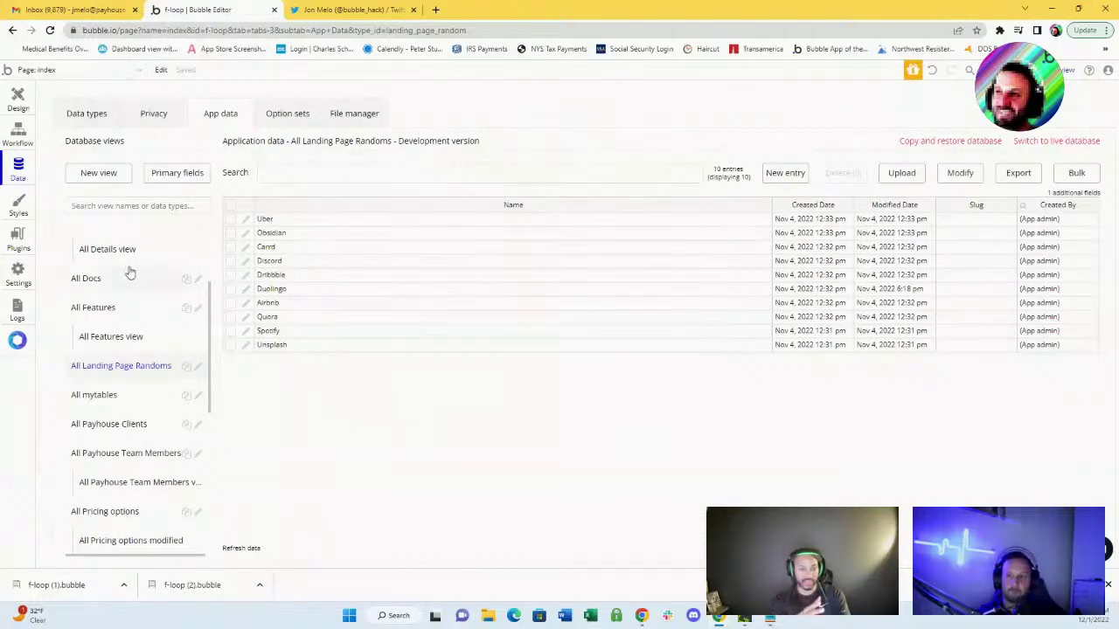
- Switch back to Notepad and repeat the "landing page random" search to check the file for further matches
key("alt+Tab")
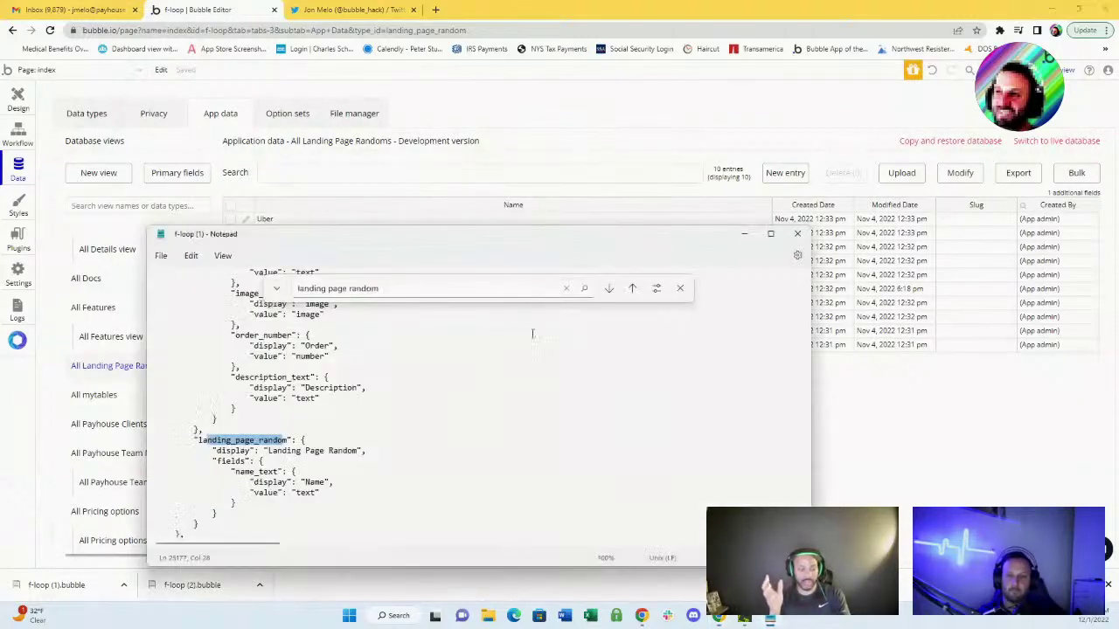
left_click_drag(601, 236, 604, 105)
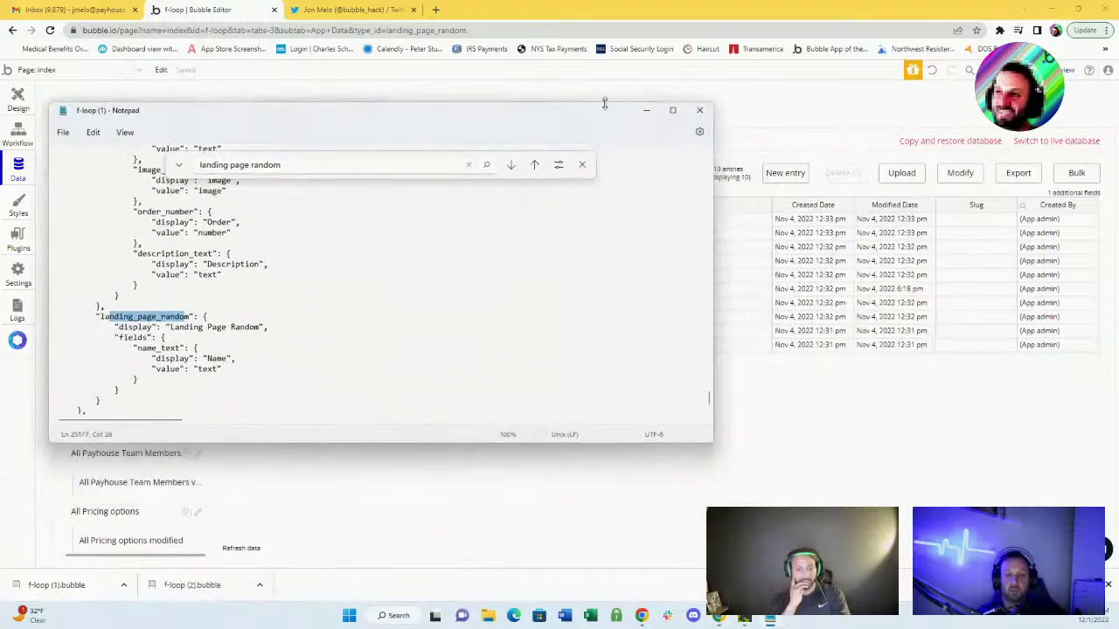
left_click(670, 110)
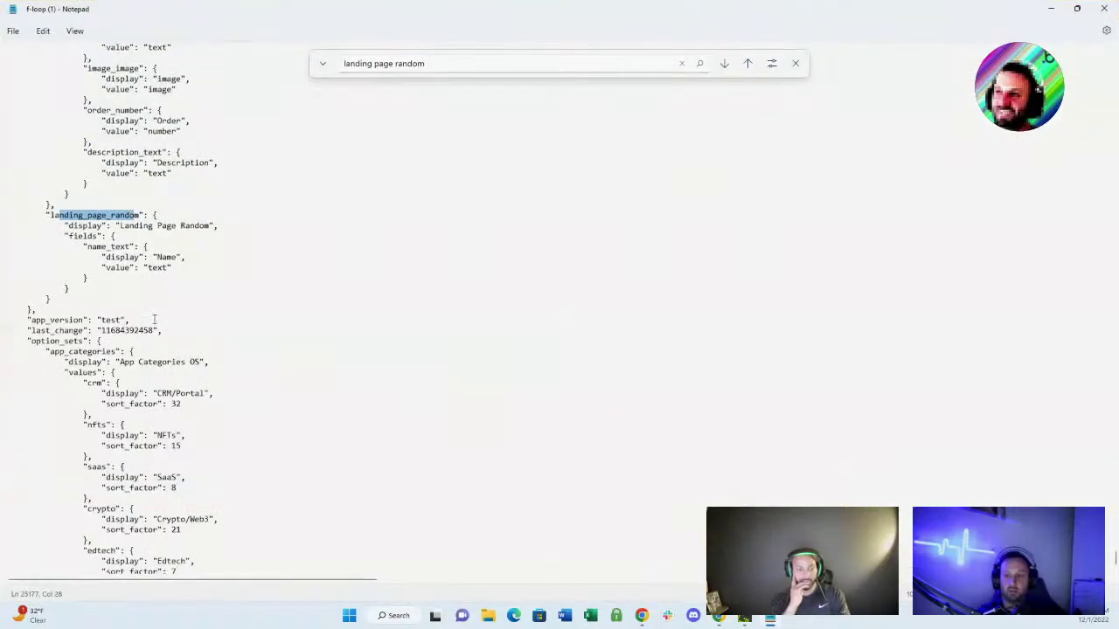
left_click(487, 68)
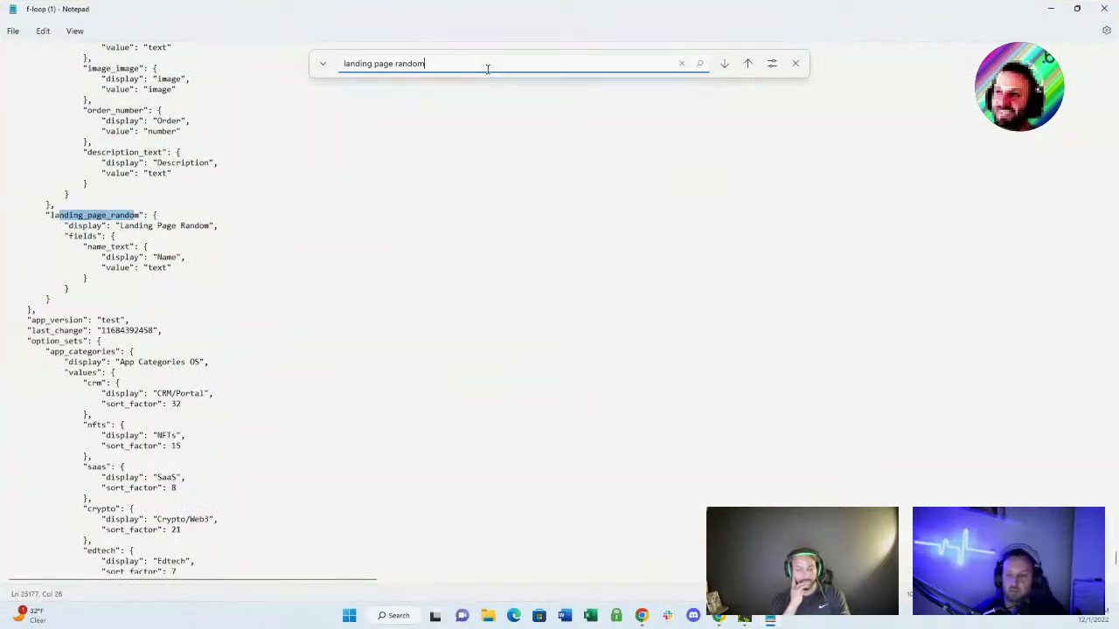
key("Return")
key("Return")
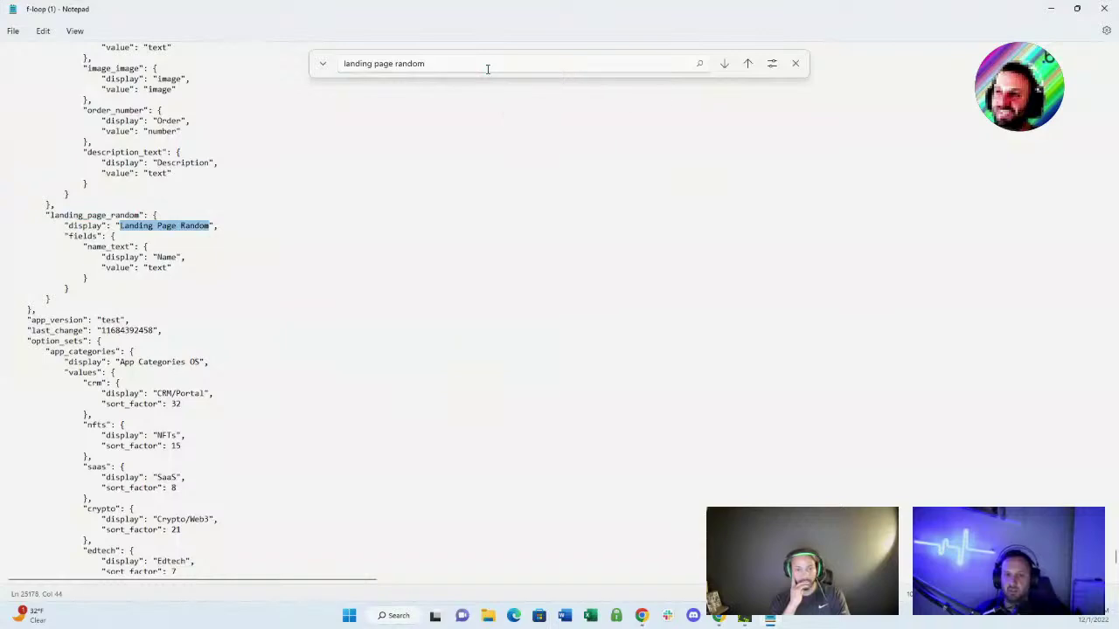
left_click(487, 69)
key("Return")
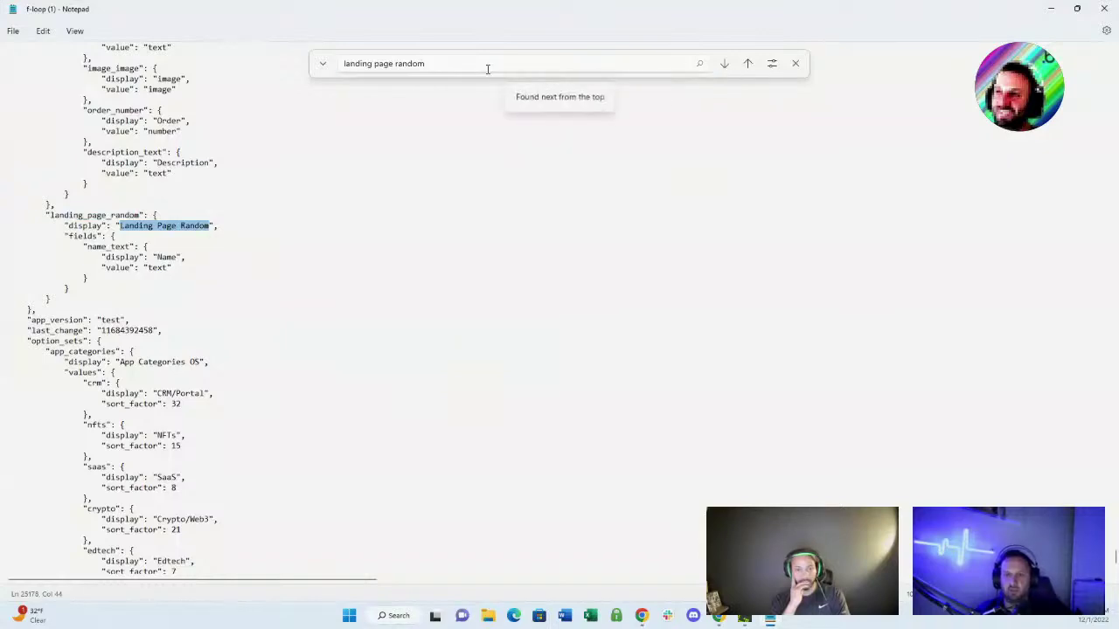
left_click_drag(562, 12, 492, 211)
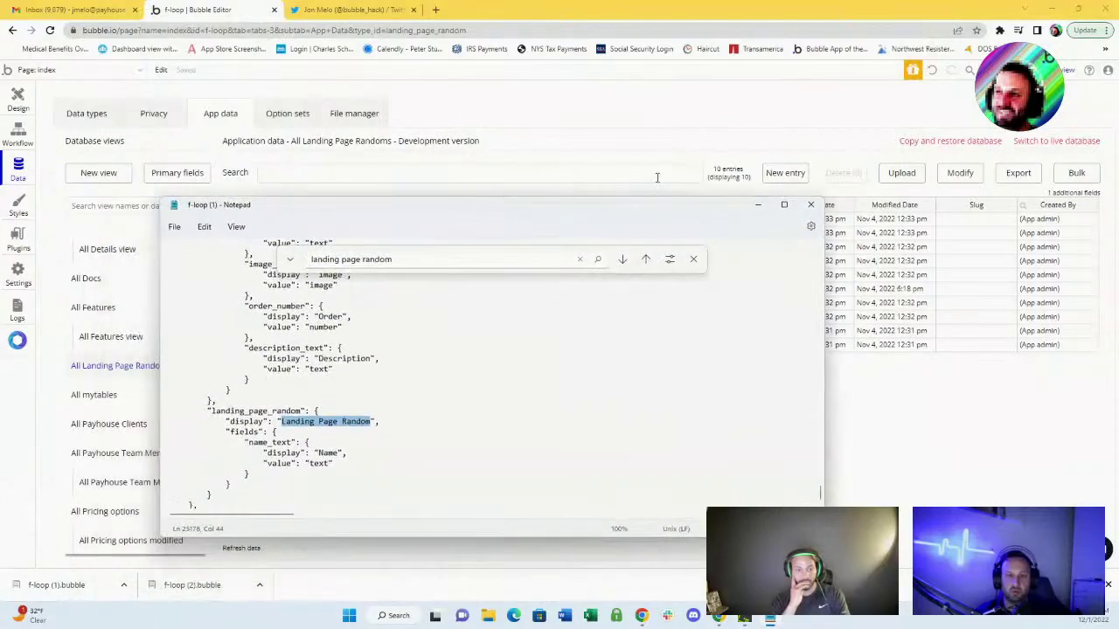
- Search the maximized Notepad file for "Uber", dismiss the search, and close the file
left_click(784, 205)
left_click(440, 63)
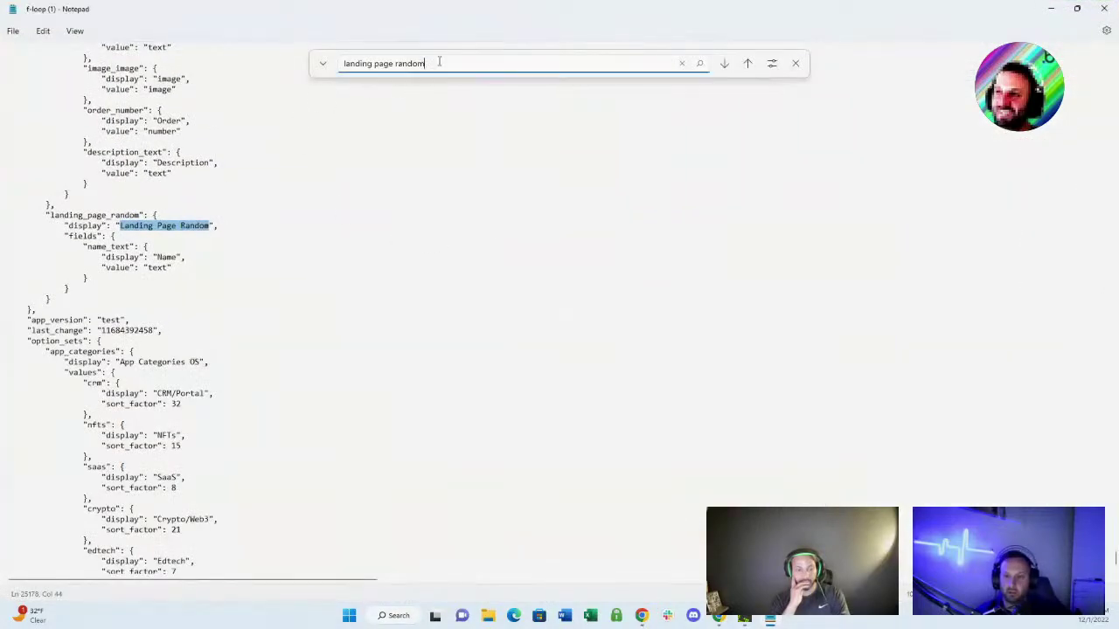
key("ctrl+shift+Left")
key("ctrl+shift+Left")
key("ctrl+shift+Left")
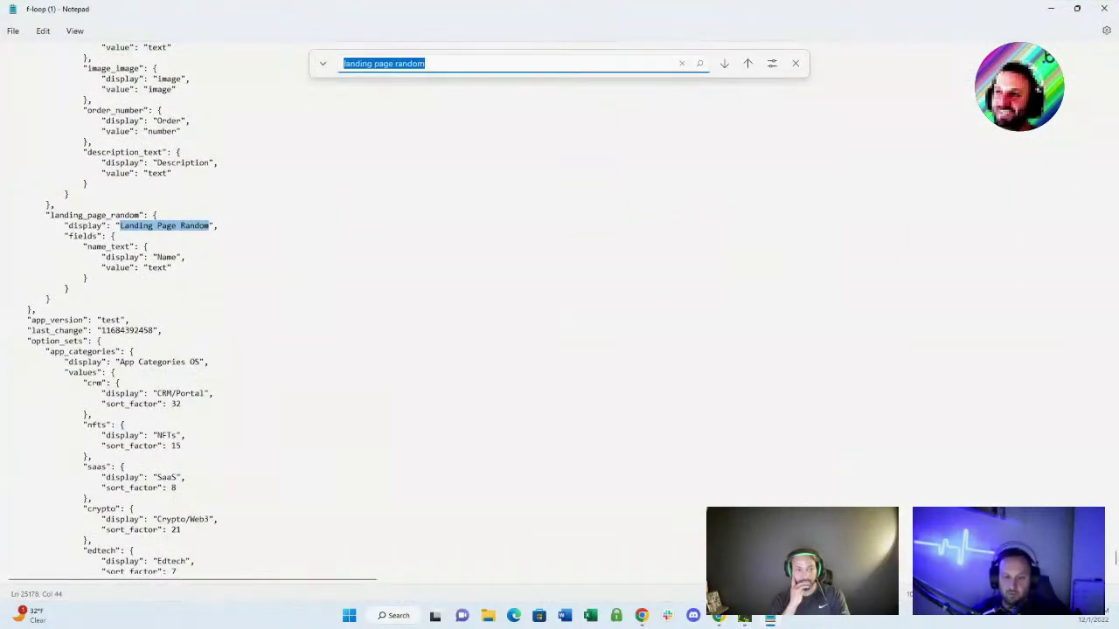
type("Uber")
key("Return")
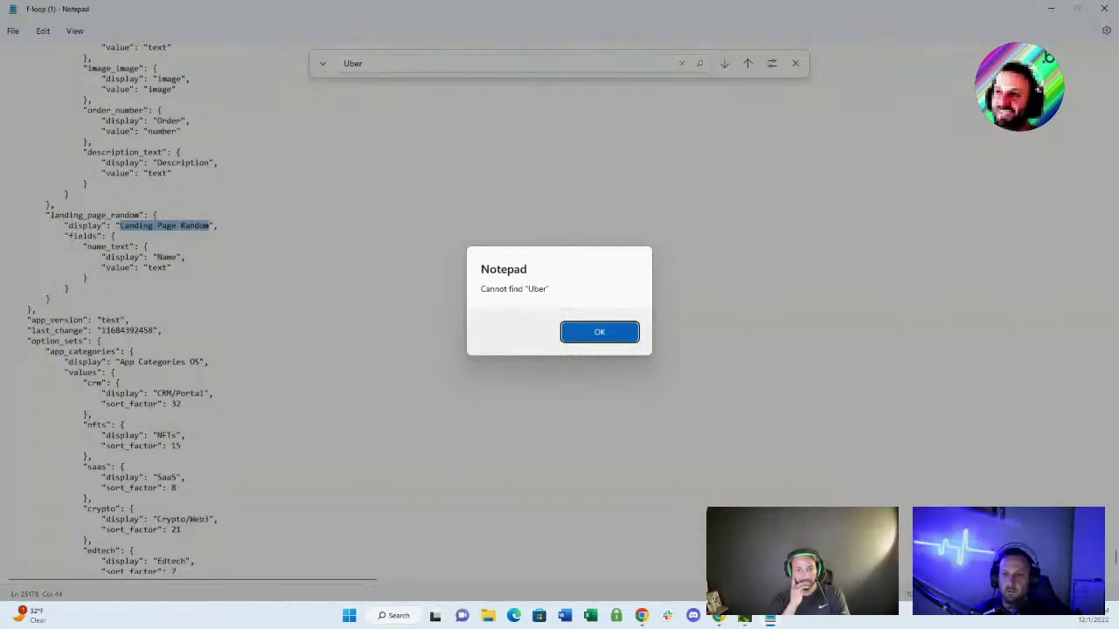
key("Return")
key("Escape")
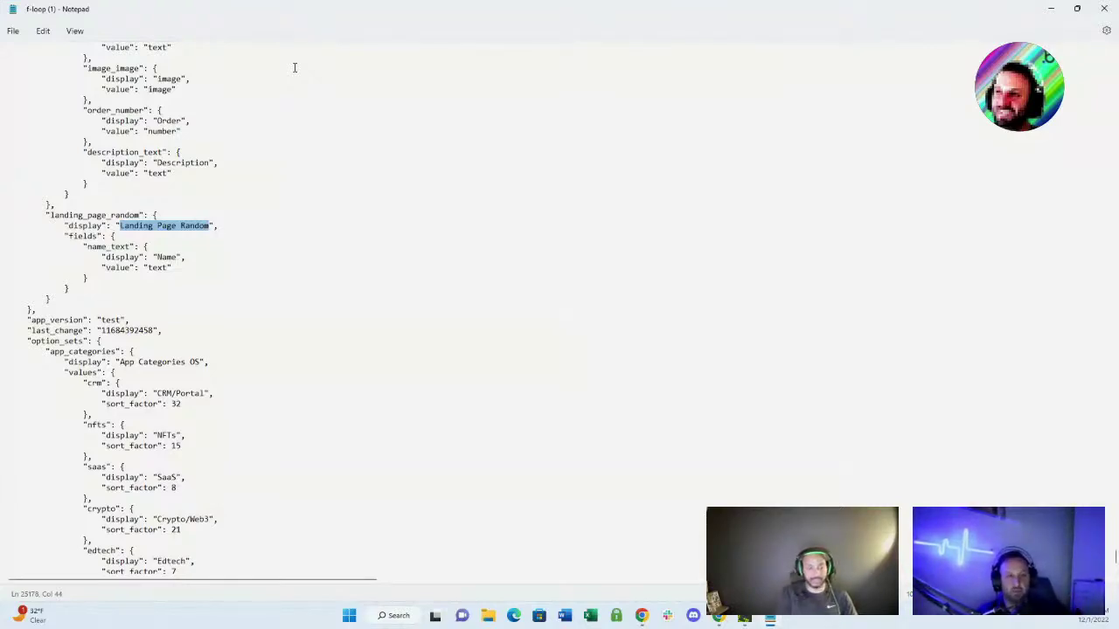
left_click(1105, 8)
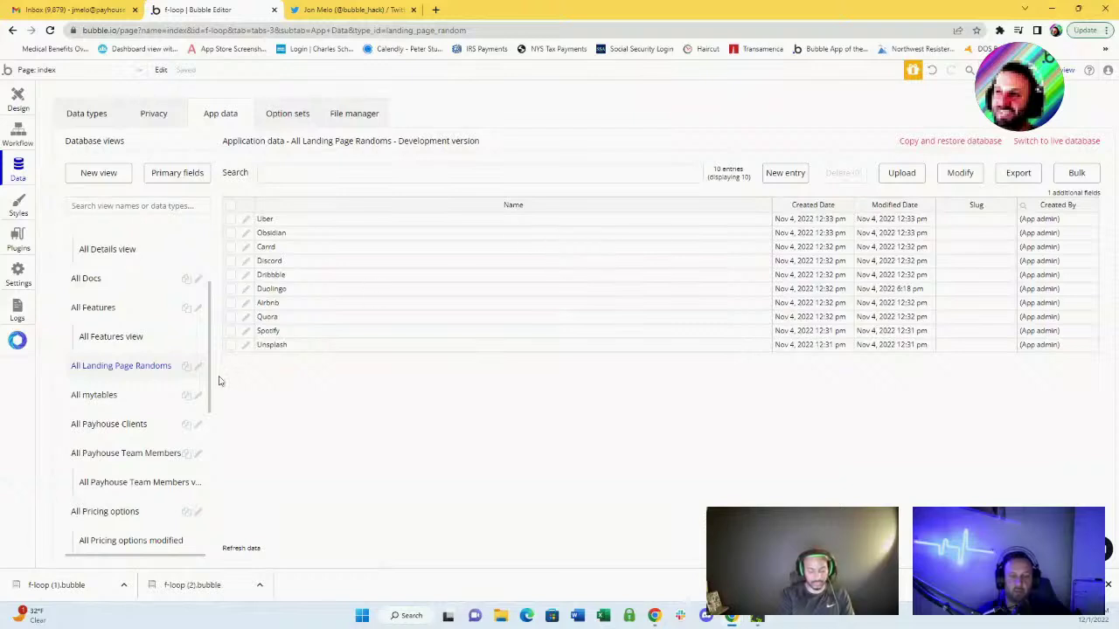
- Look over the All Landing Page Randoms entries and the view's export formats, leaving the export dialog without exporting
left_click_drag(395, 218, 395, 374)
left_click(411, 292)
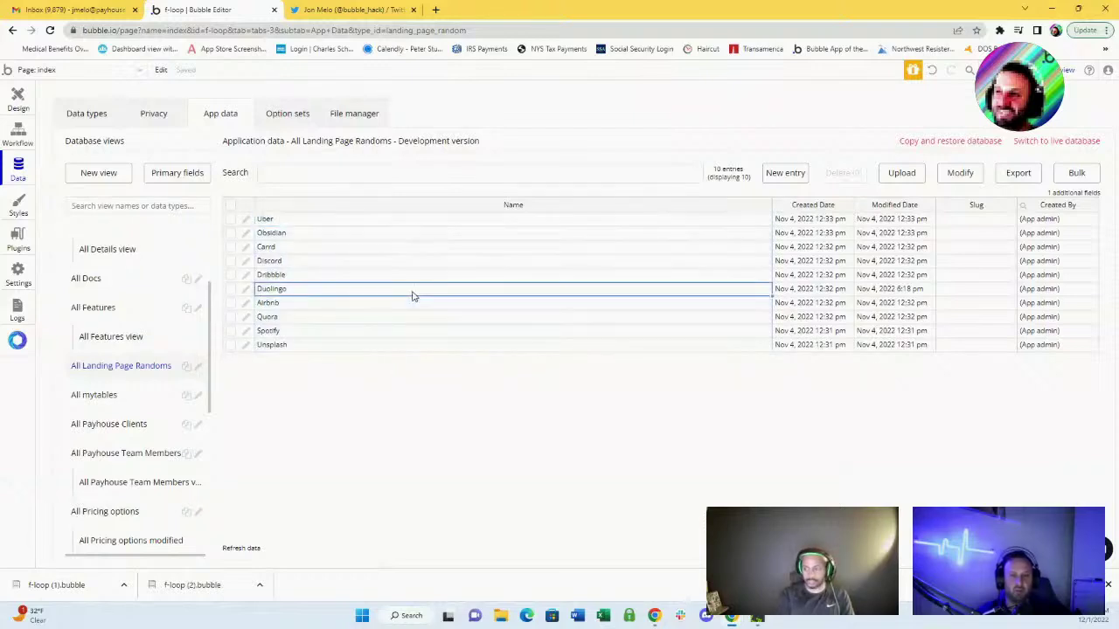
left_click(1016, 172)
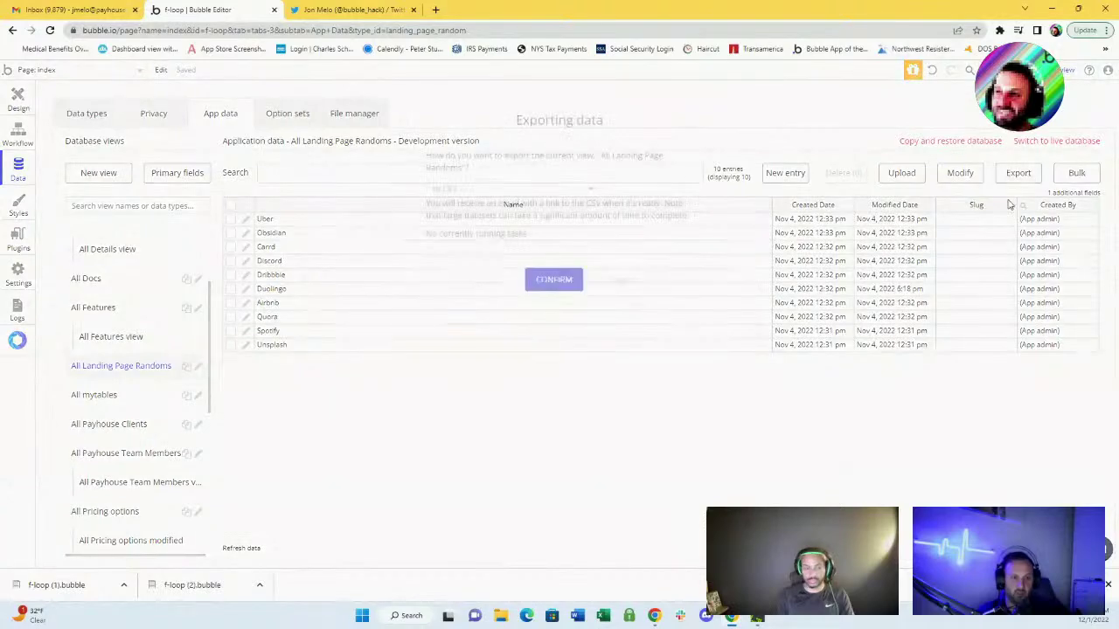
left_click(525, 190)
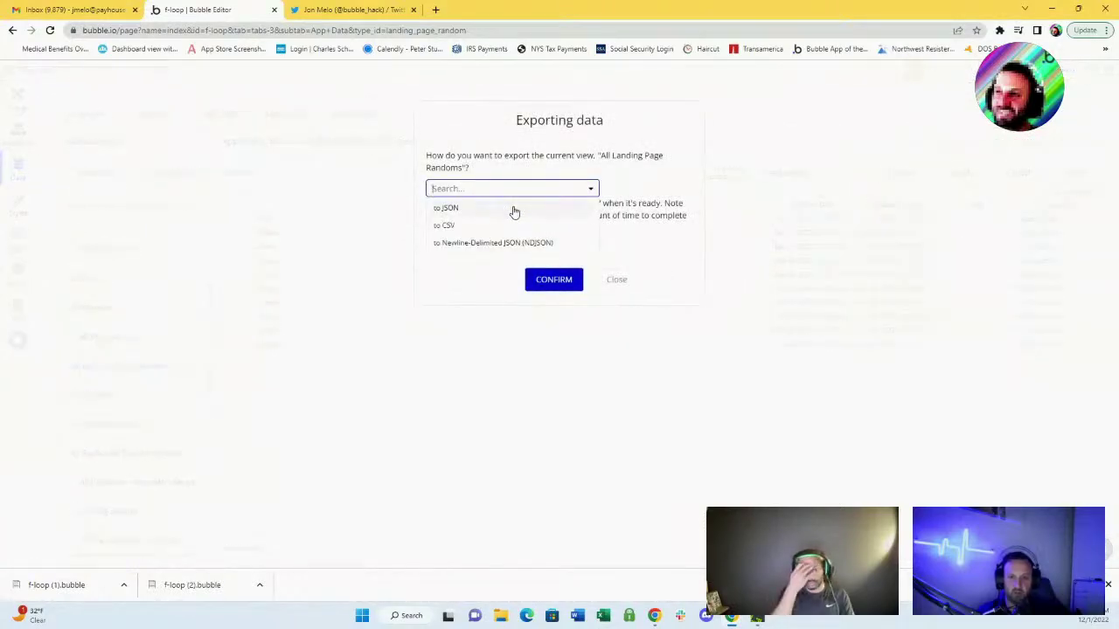
left_click(627, 283)
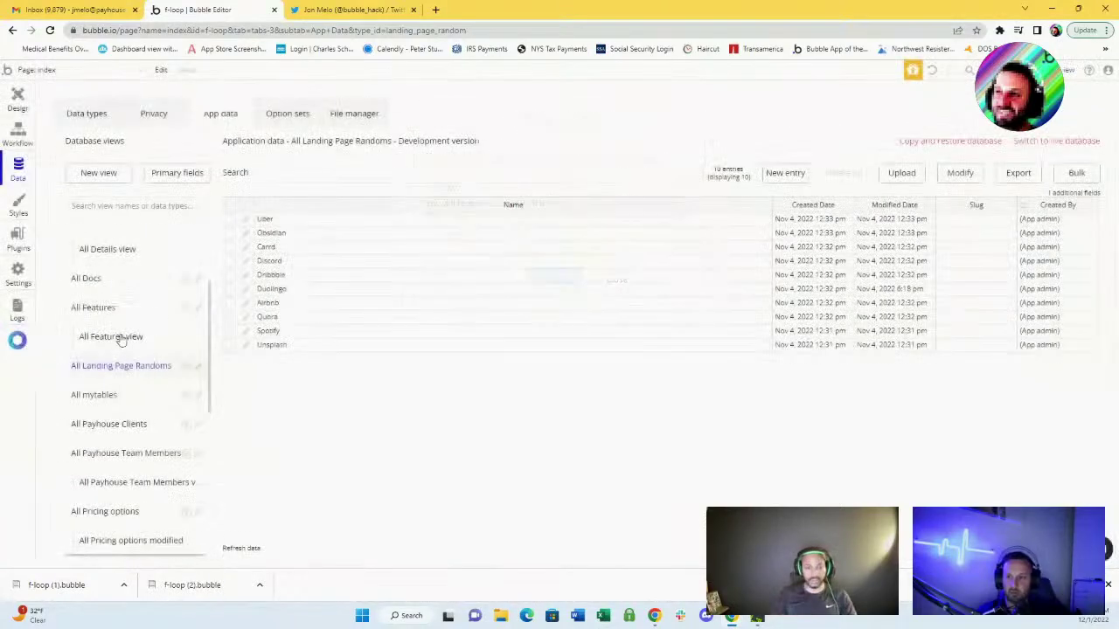
- Look through the app's list of custom data types
left_click(86, 113)
scroll(175, 362, "down", 3)
scroll(175, 361, "up", 3)
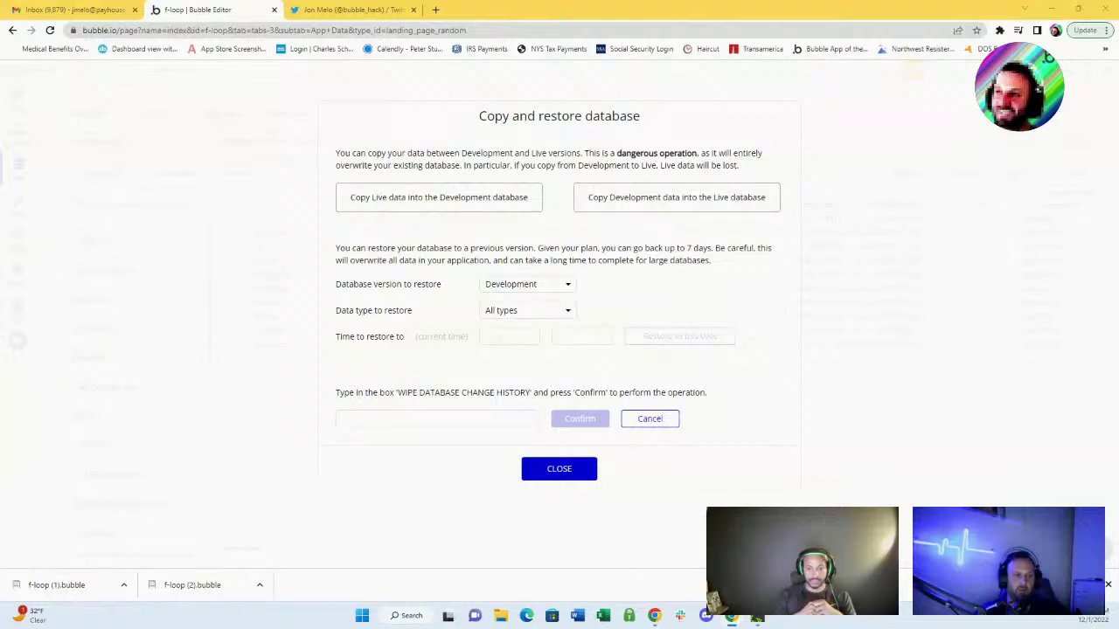
- Close the Copy and restore database dialog and review the All Landing Page Randoms entries from Obsidian to Unsplash
left_click(563, 478)
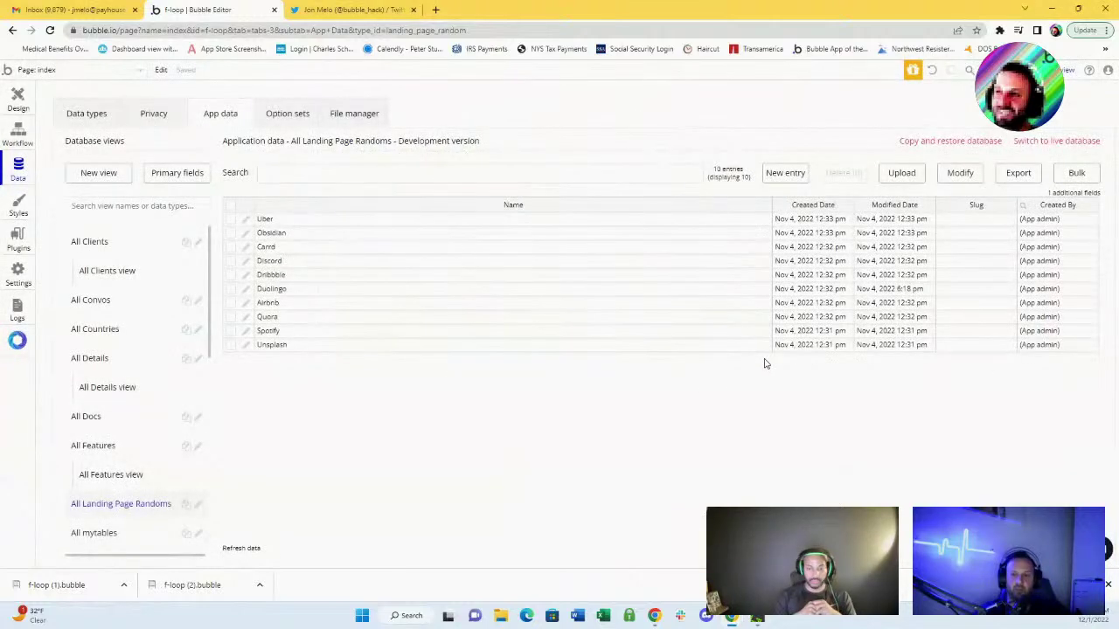
left_click(309, 234)
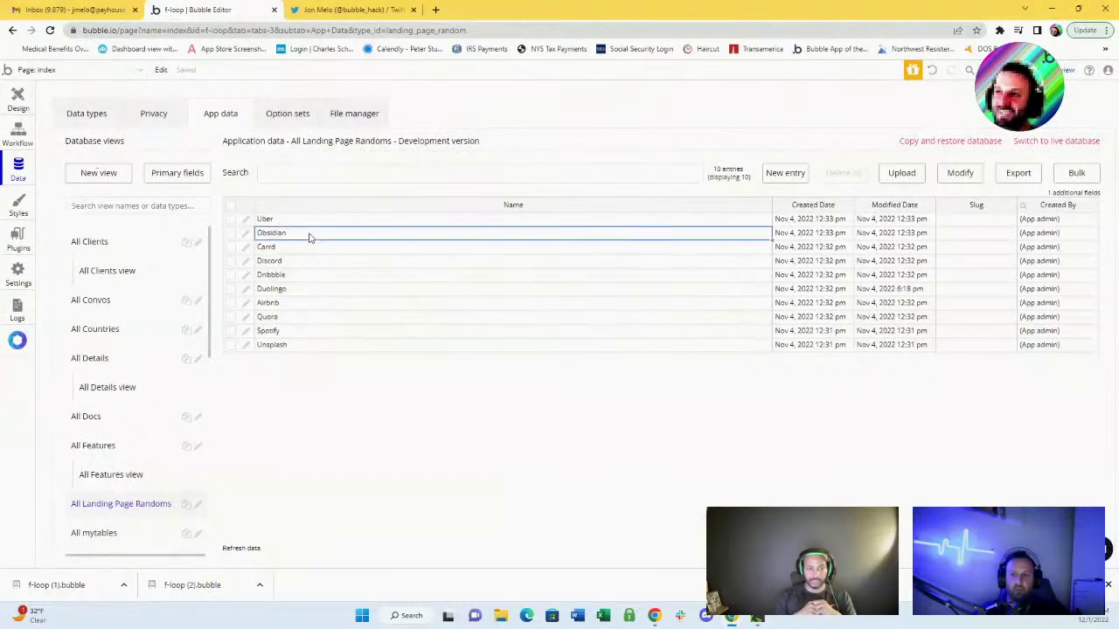
left_click(339, 347, "shift")
- Delete the Payhouse logo above the sign-up form and the Logout button from the index page design
left_click(18, 103)
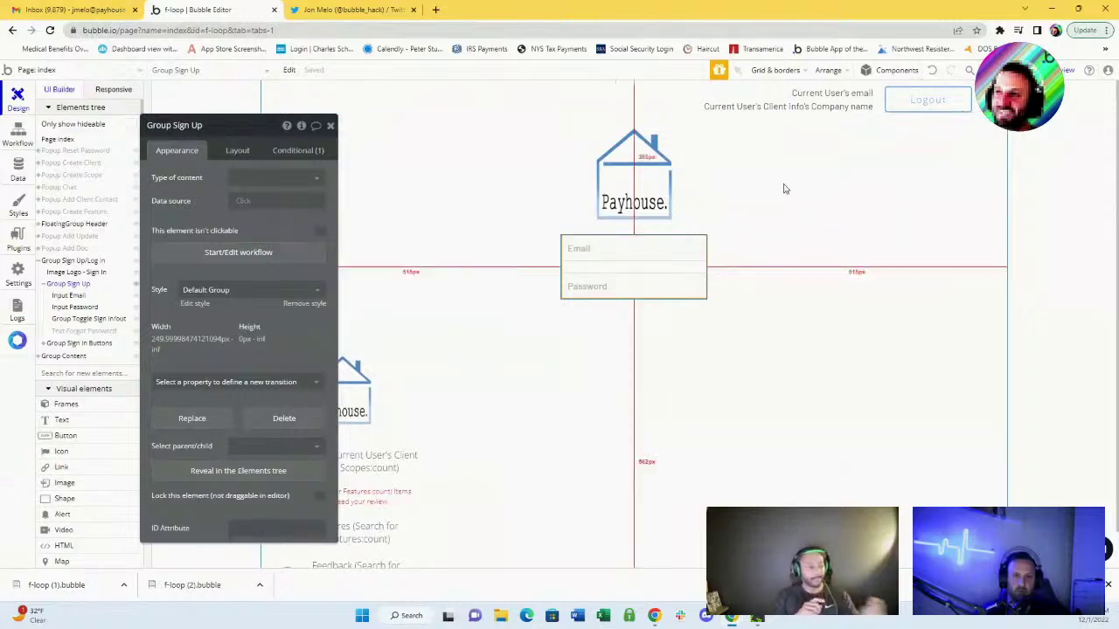
left_click(634, 179)
key("Delete")
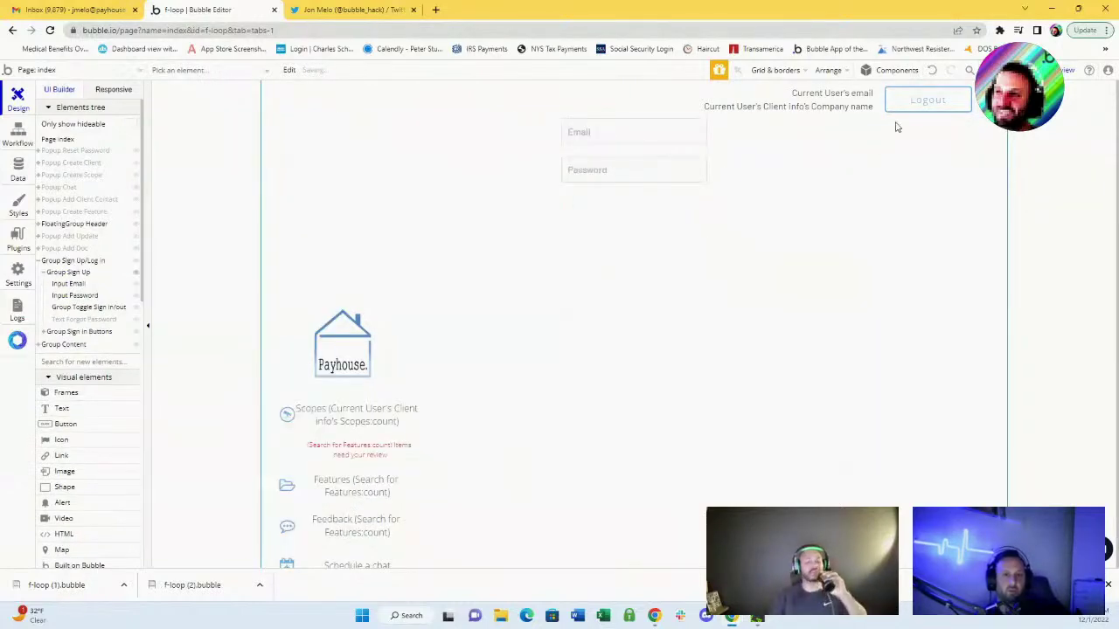
left_click(925, 99)
key("Delete")
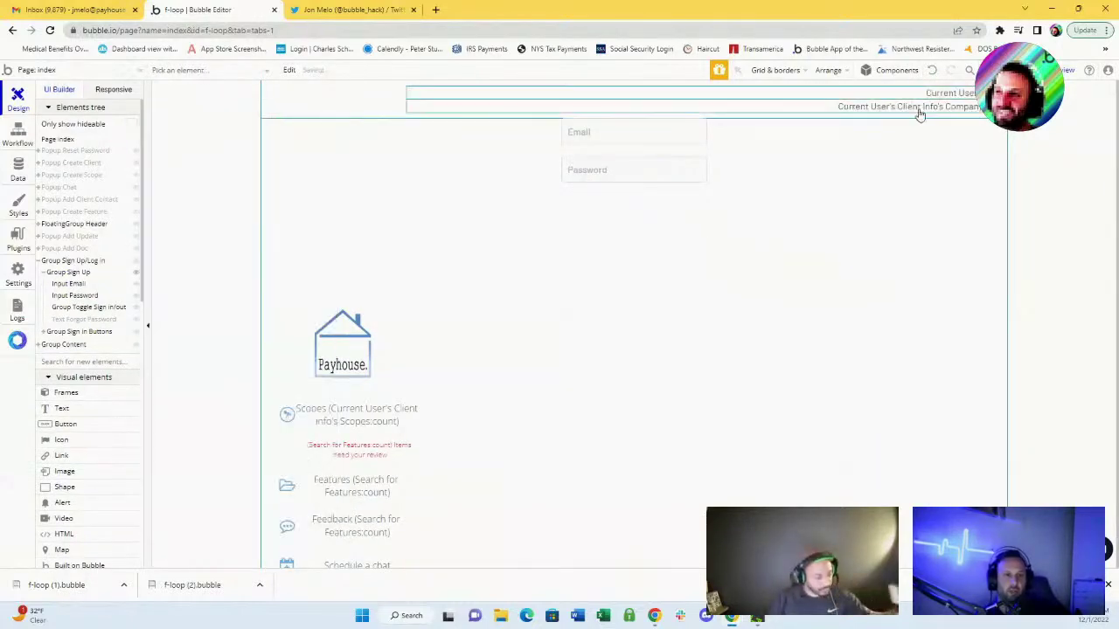
left_click(894, 177)
left_click(325, 123)
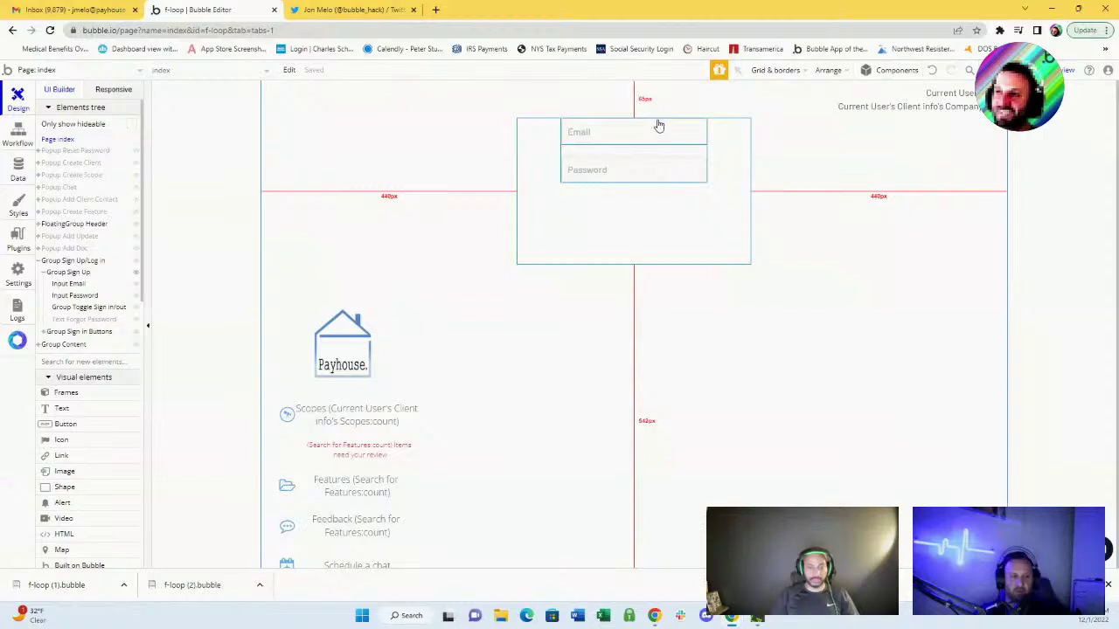
- Import the application file f-loop (1).bubble from Downloads through the general app settings, overwriting the Development version
left_click(16, 273)
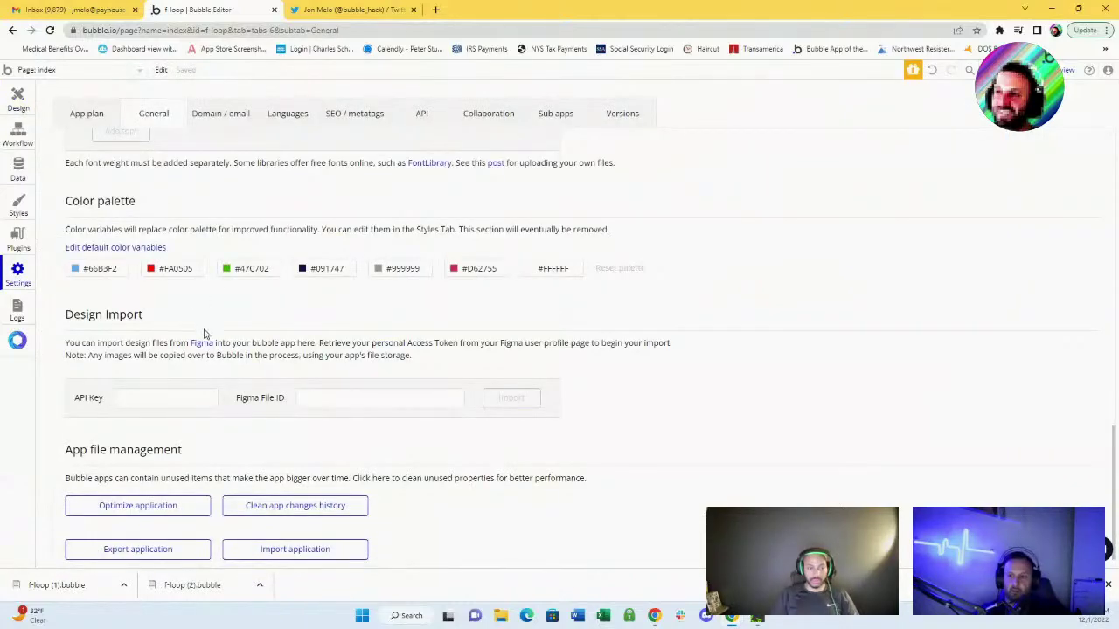
left_click(285, 549)
left_click(582, 200)
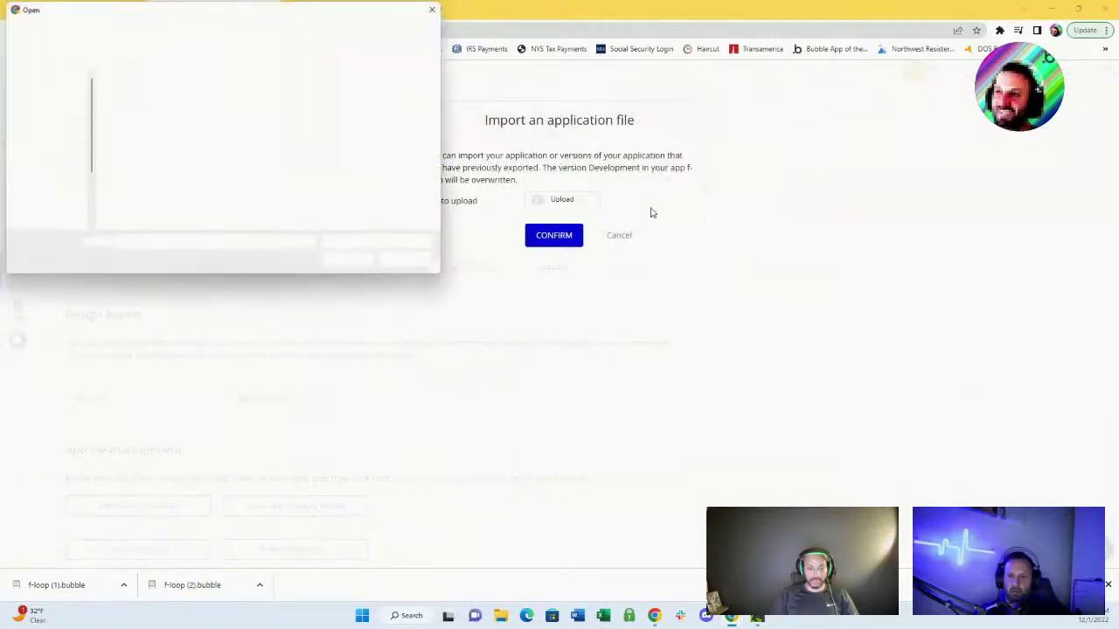
left_click(55, 139)
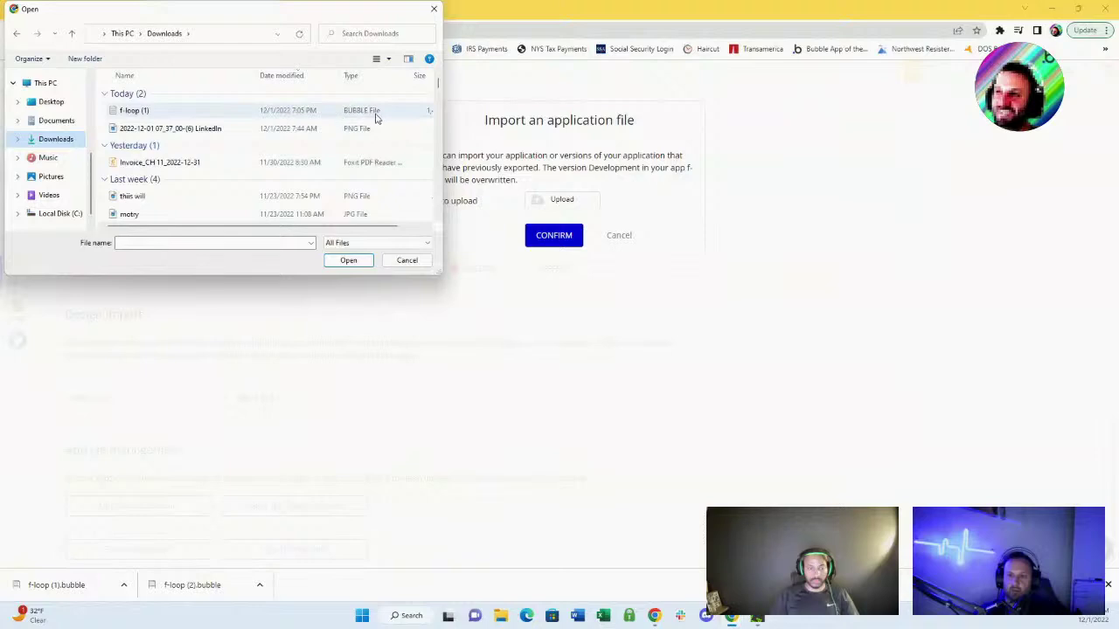
double_click(337, 113)
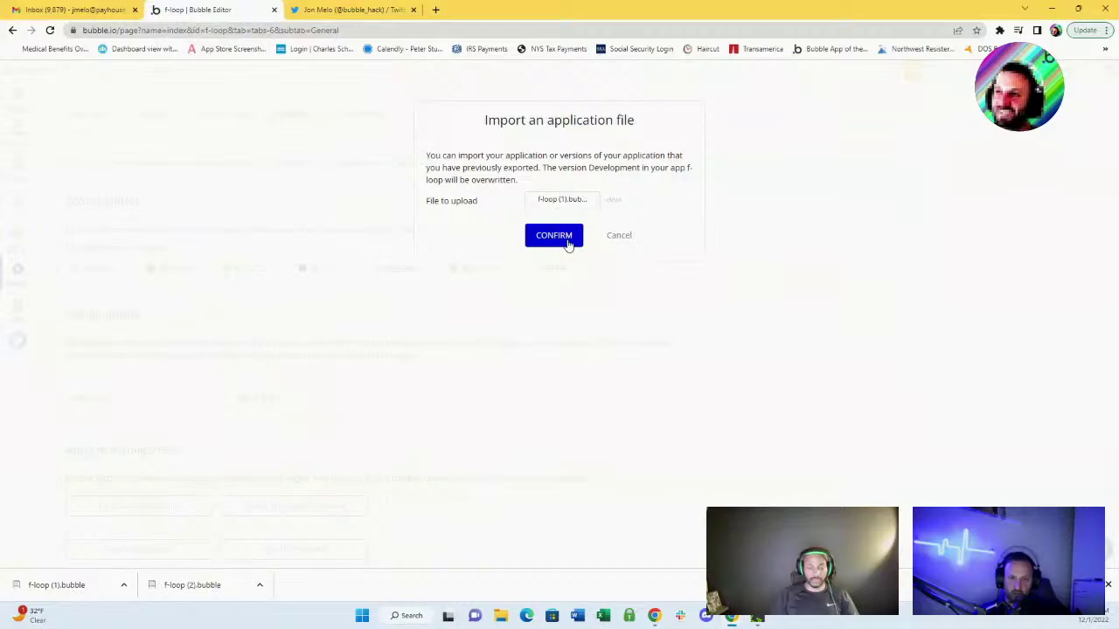
left_click(568, 242)
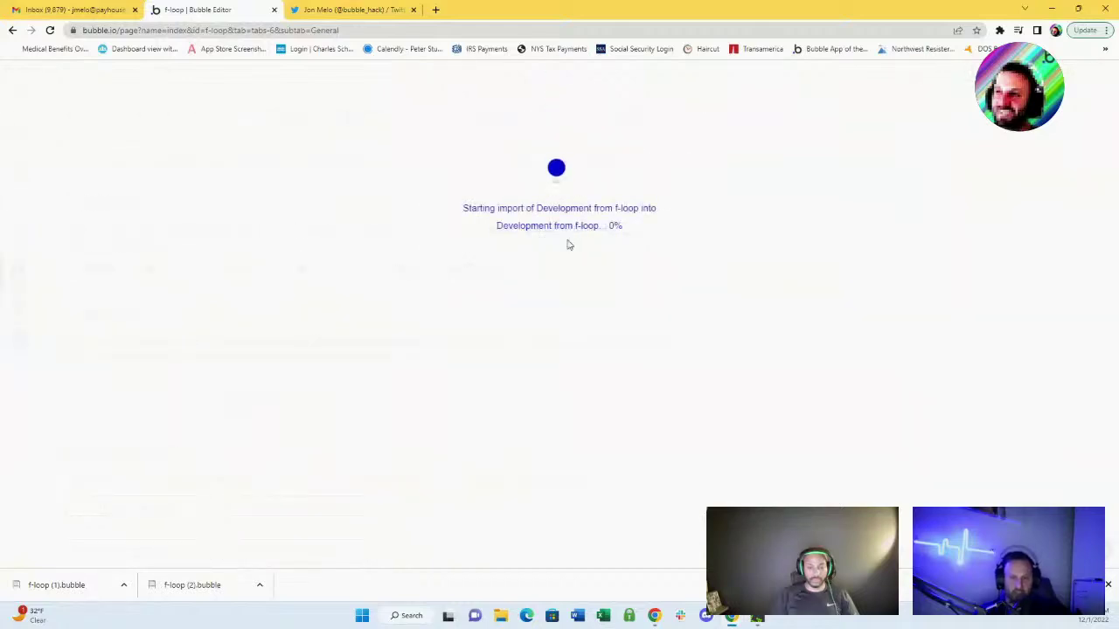
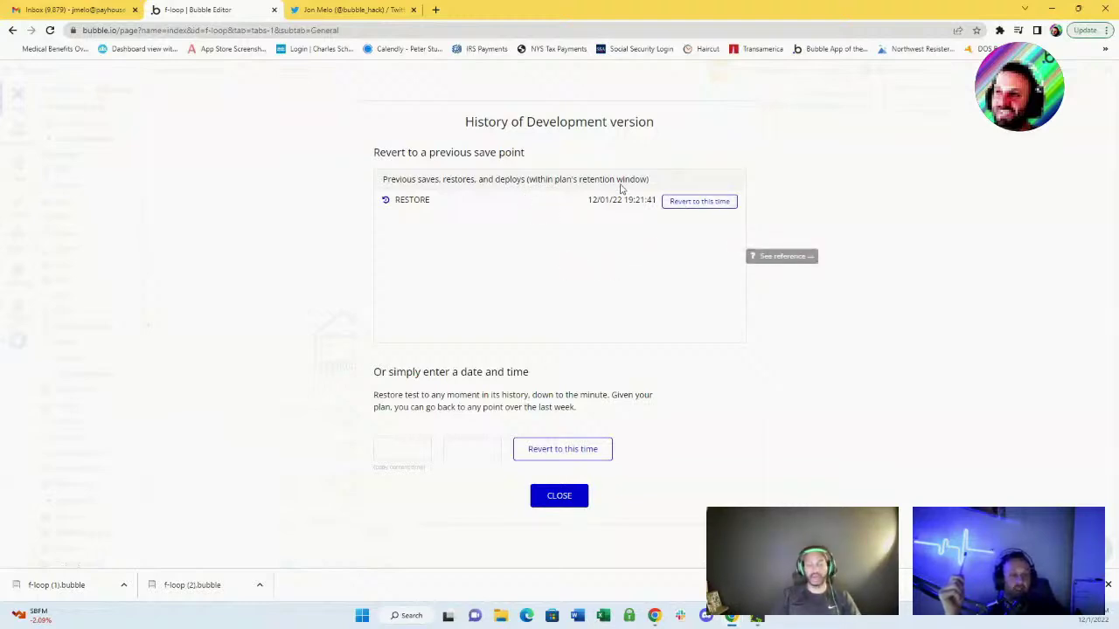
- Close the Development version history and look over the database's app data and custom data types
left_click(568, 497)
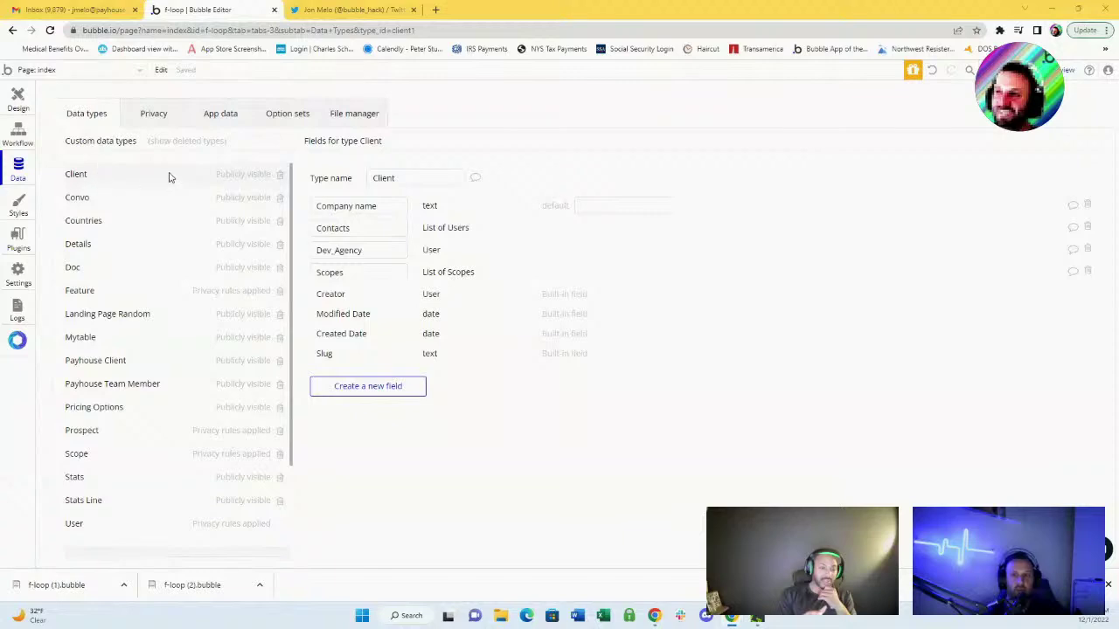
left_click(212, 117)
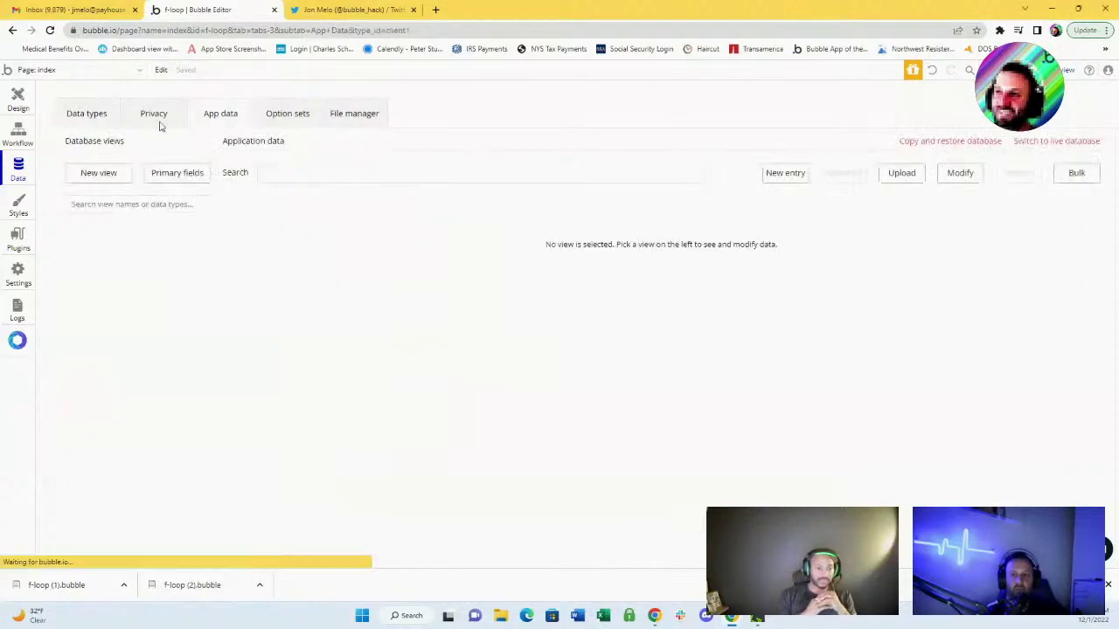
left_click(99, 125)
scroll(122, 350, "down", 3)
scroll(157, 367, "up", 3)
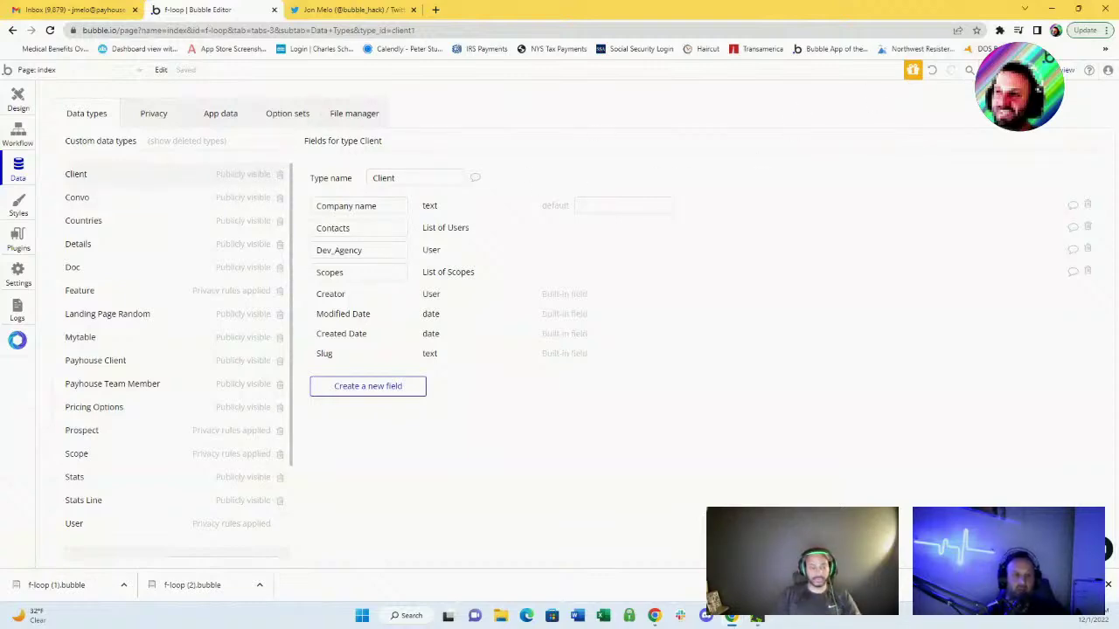
- Create a Development save point described as "Pre deleteing data types" and delete the Client data type
left_click(953, 70)
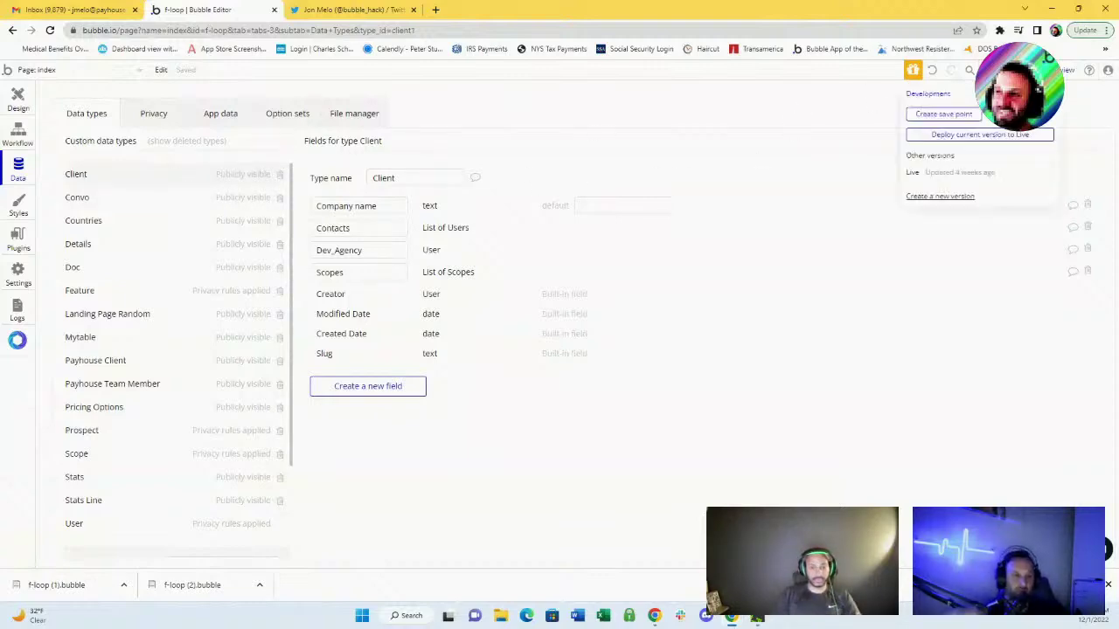
left_click(948, 113)
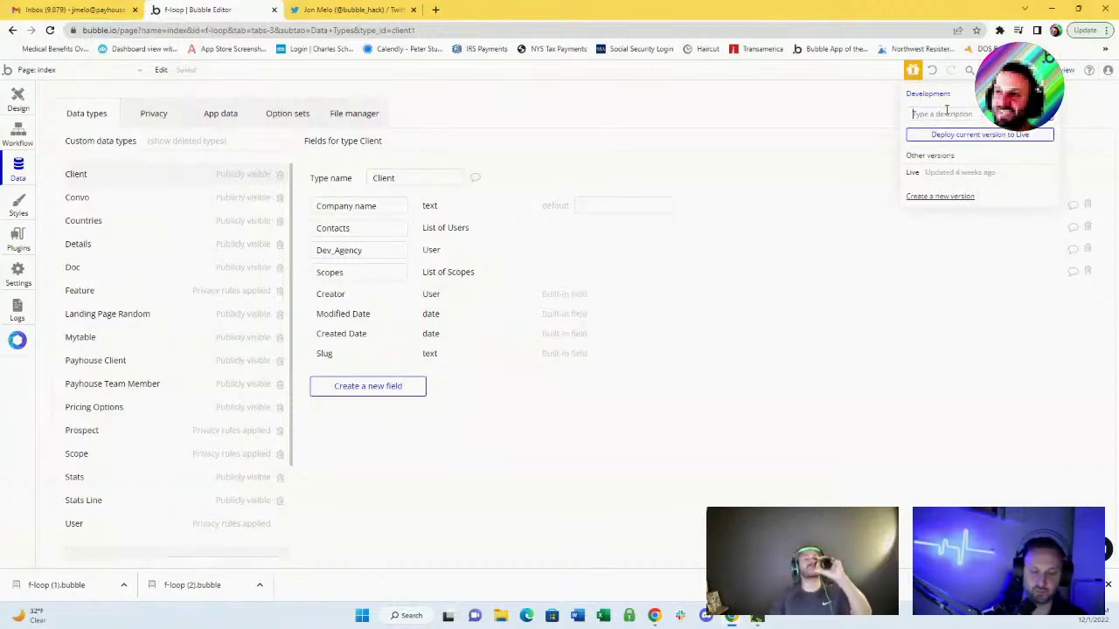
type("Pre delet")
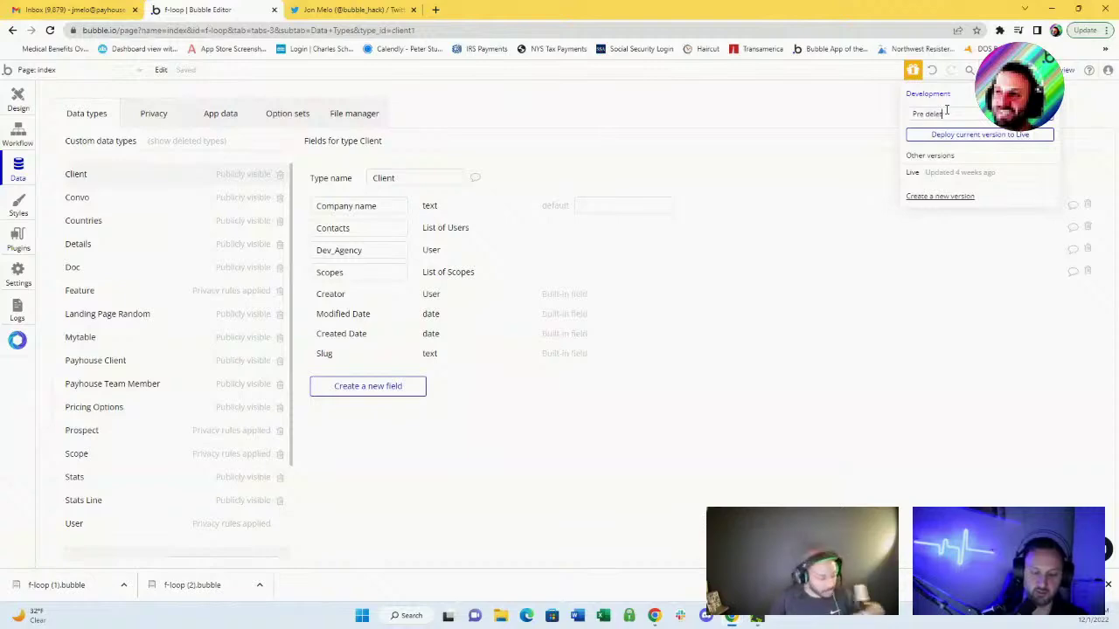
type("ing data")
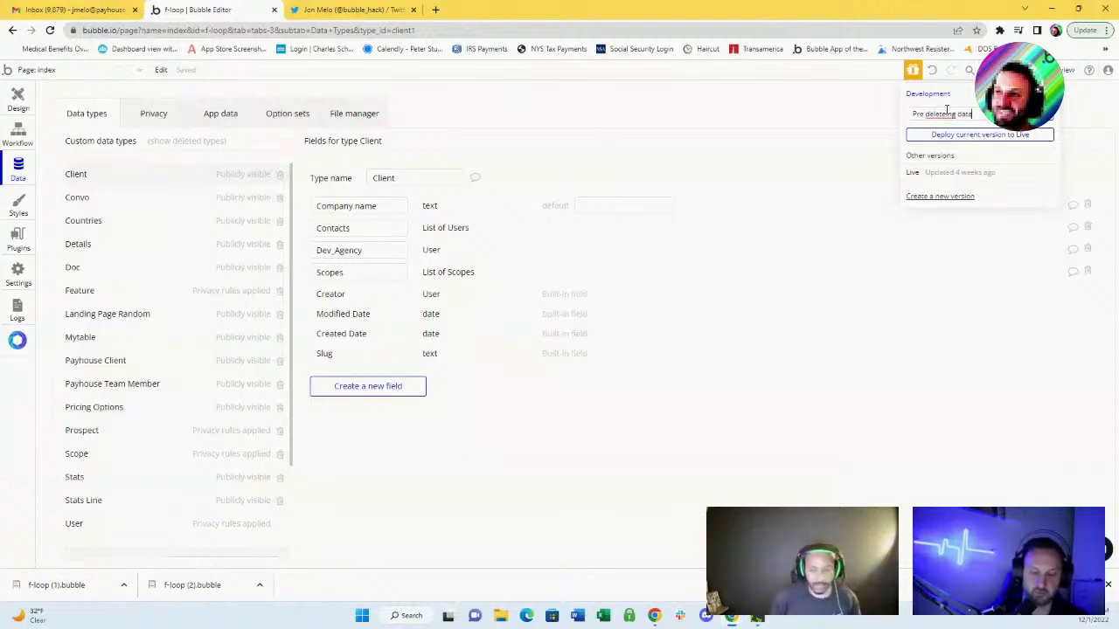
type(" typ")
key("Return")
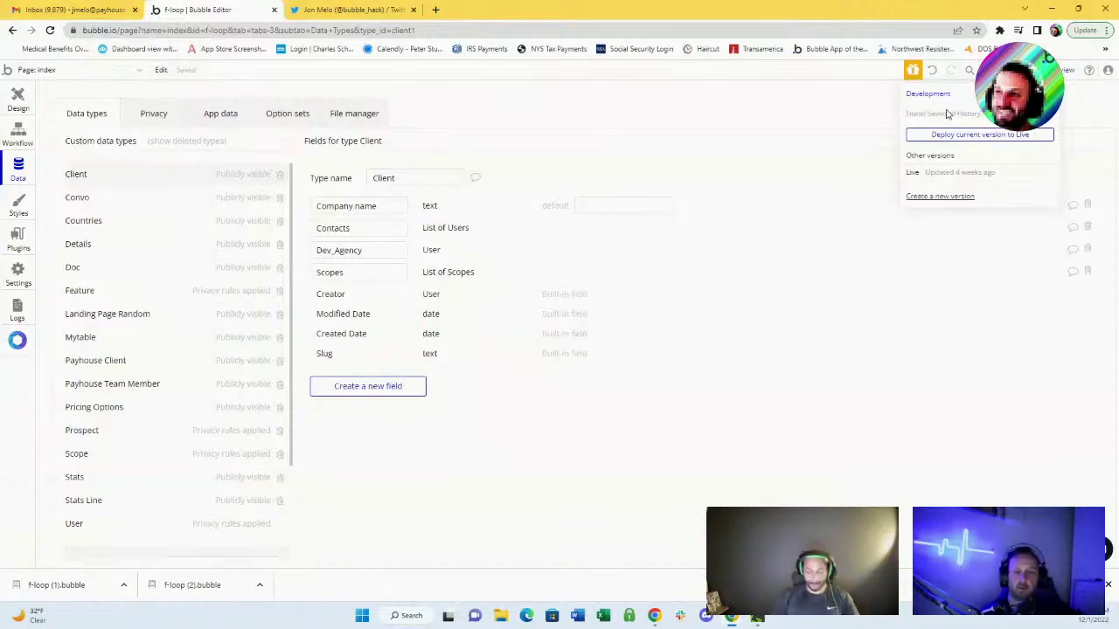
left_click(280, 178)
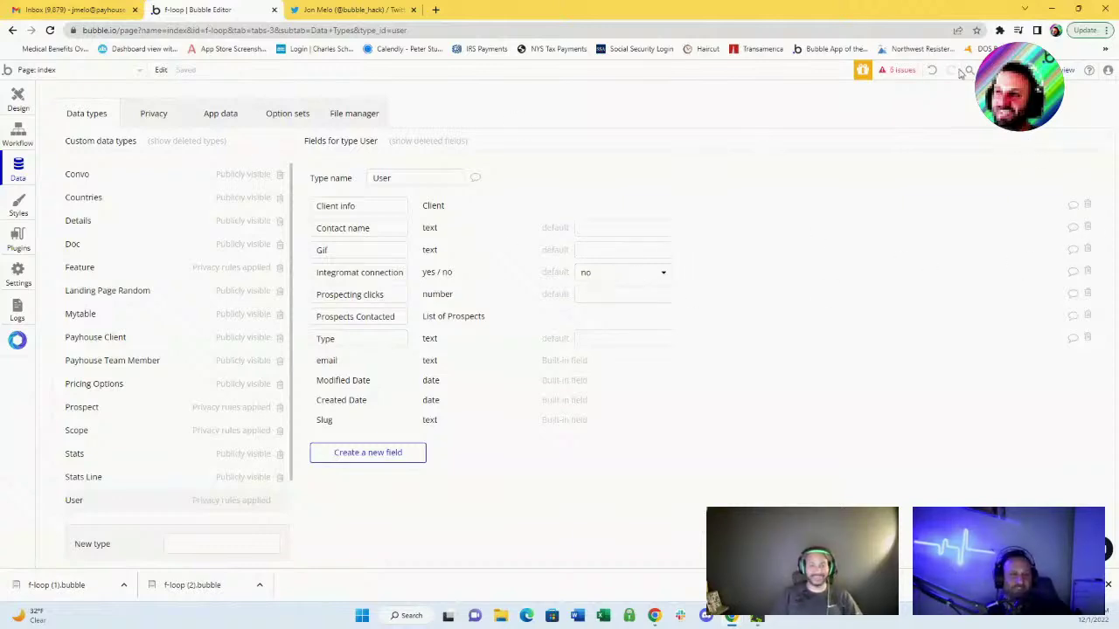
- Check the Development version history's save points and the All Users app data, and return to the data types
left_click(996, 70)
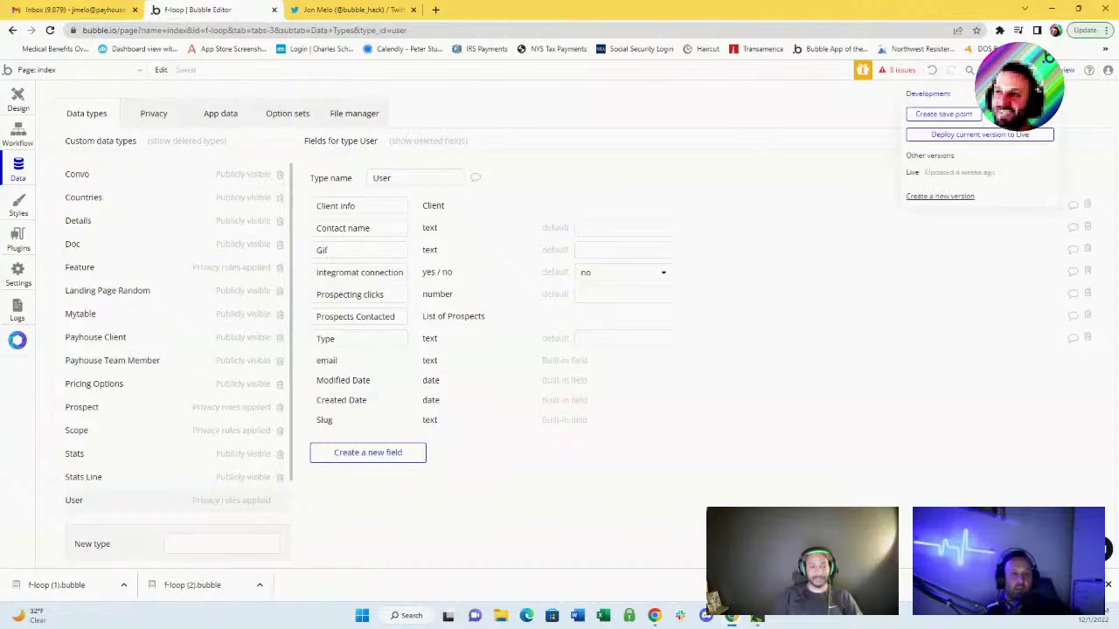
left_click(927, 93)
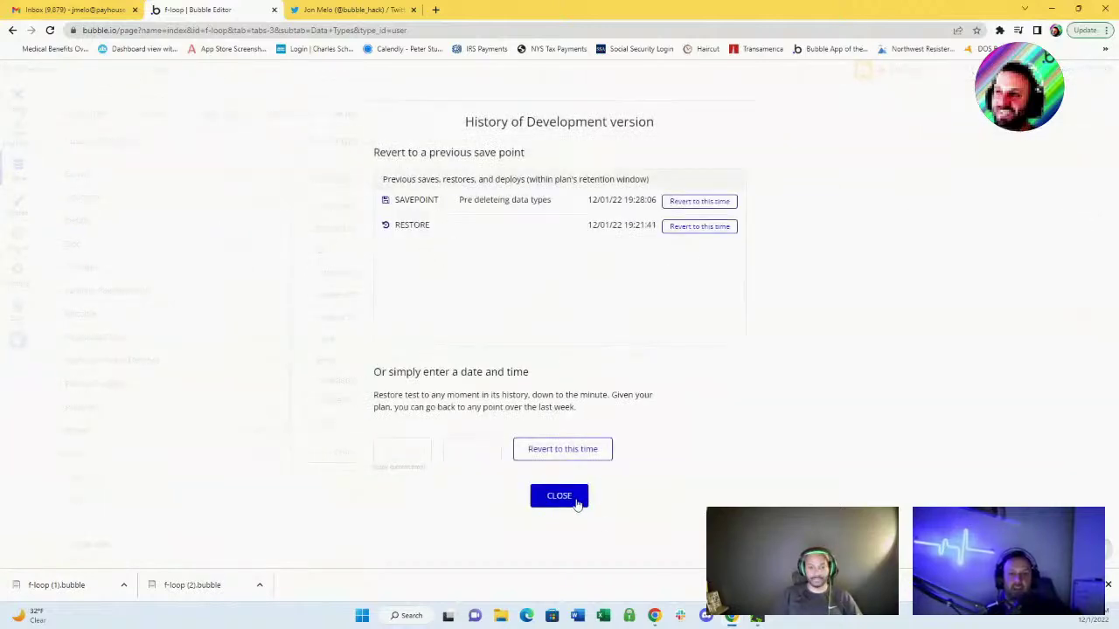
left_click(560, 496)
left_click(229, 114)
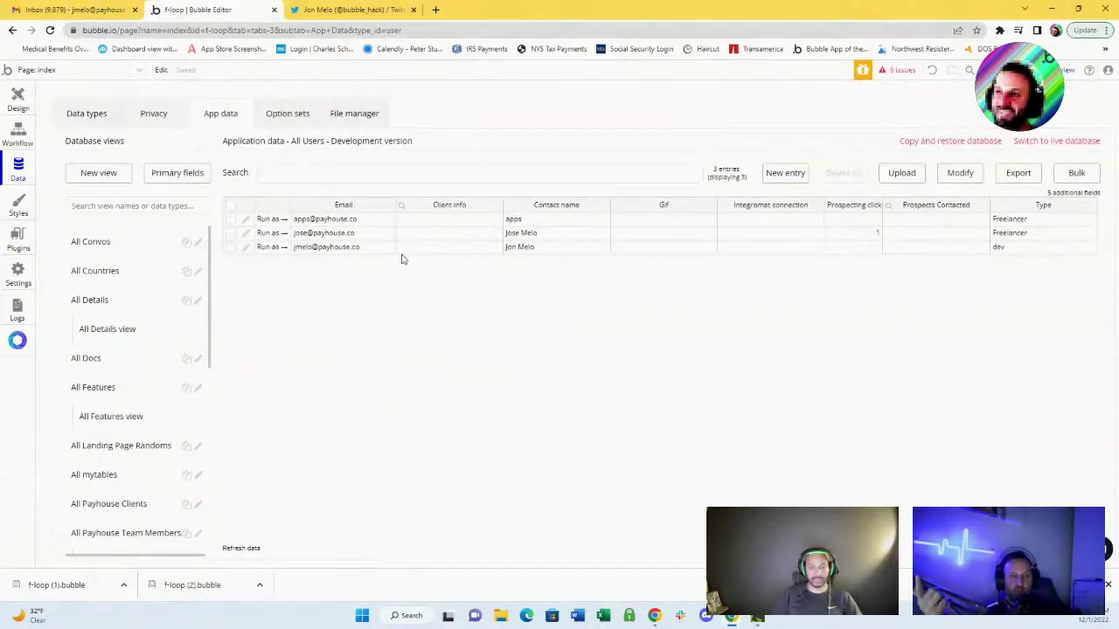
left_click(86, 114)
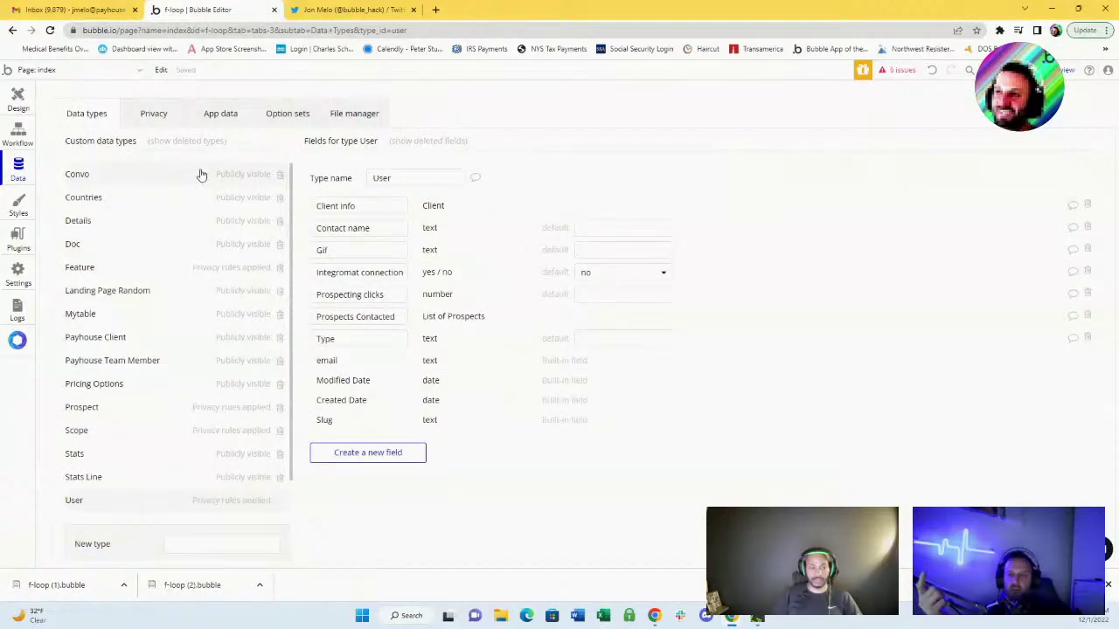
- Show the deleted custom data types and compare them with the database views in the app data
scroll(153, 402, "down", 1)
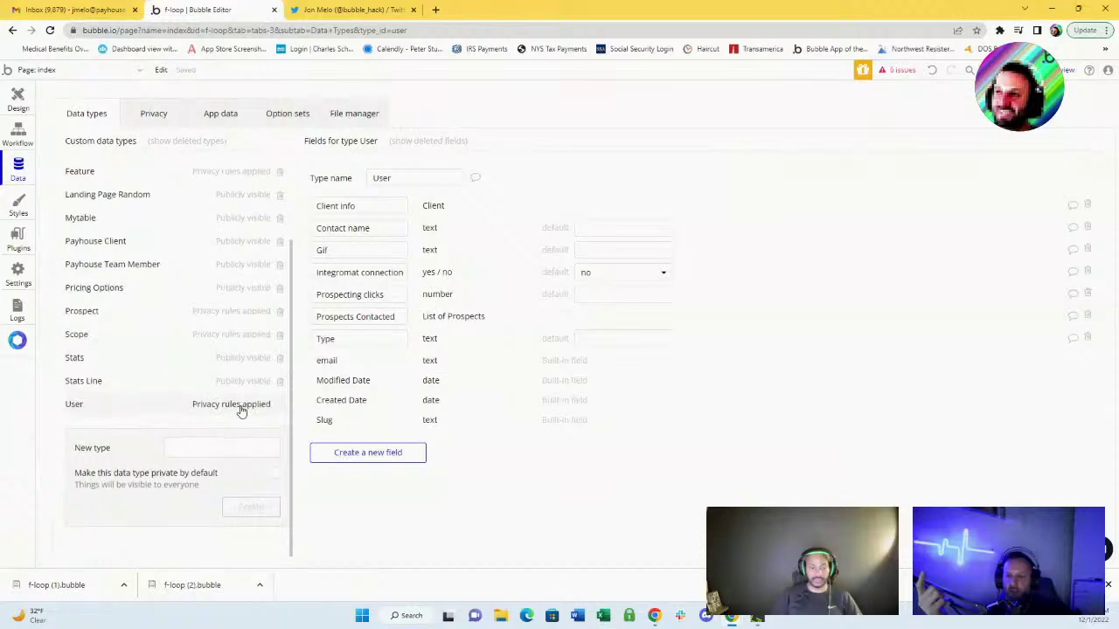
scroll(201, 305, "up", 1)
left_click(194, 147)
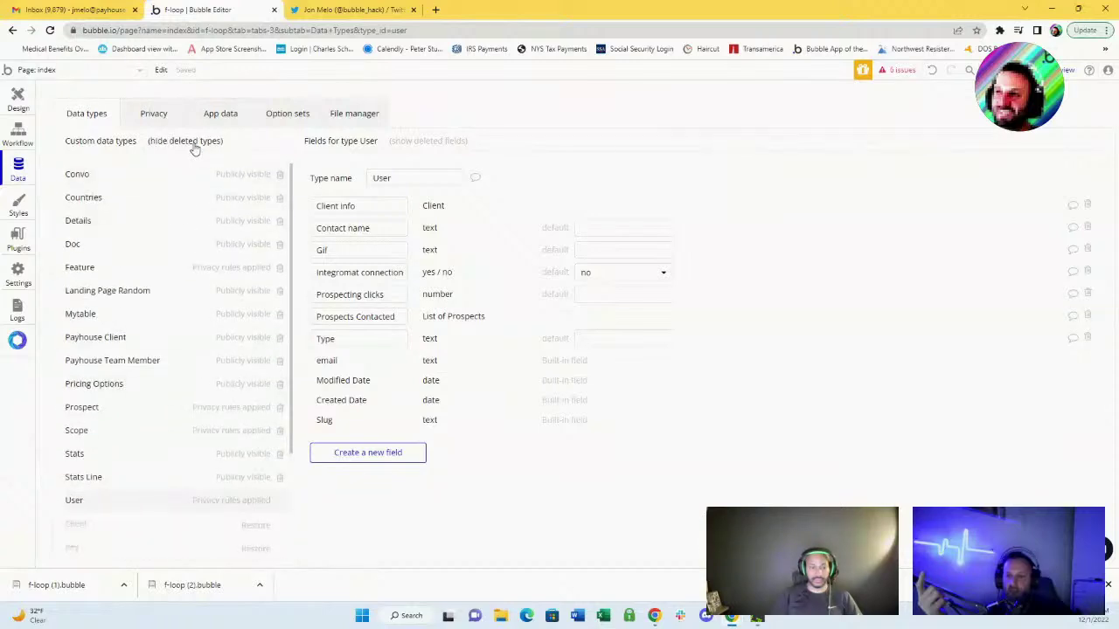
scroll(218, 392, "down", 2)
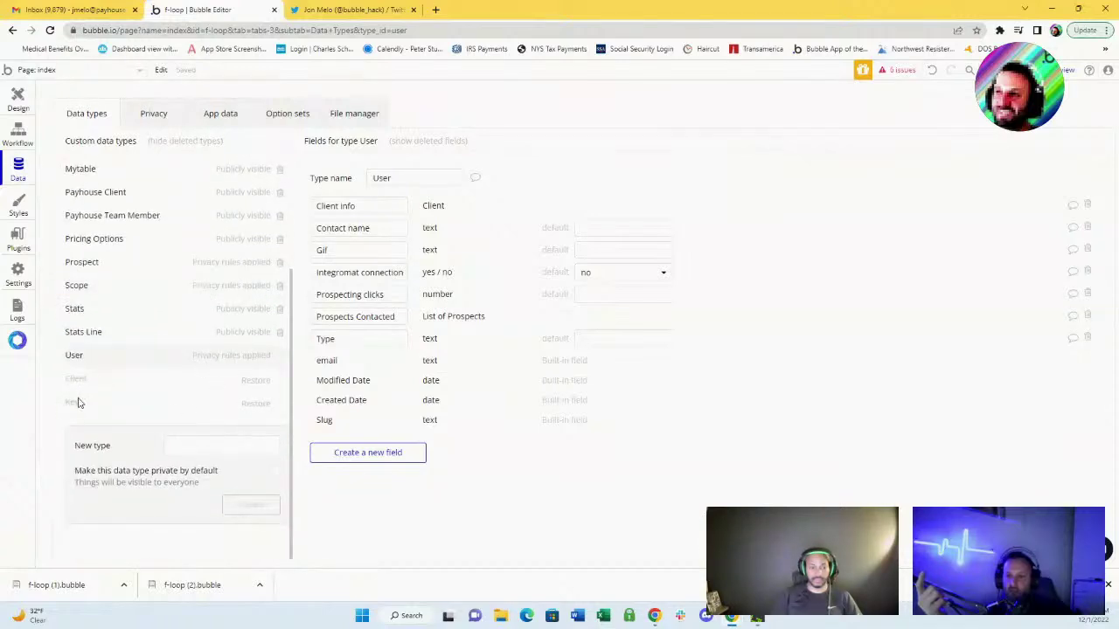
left_click(231, 108)
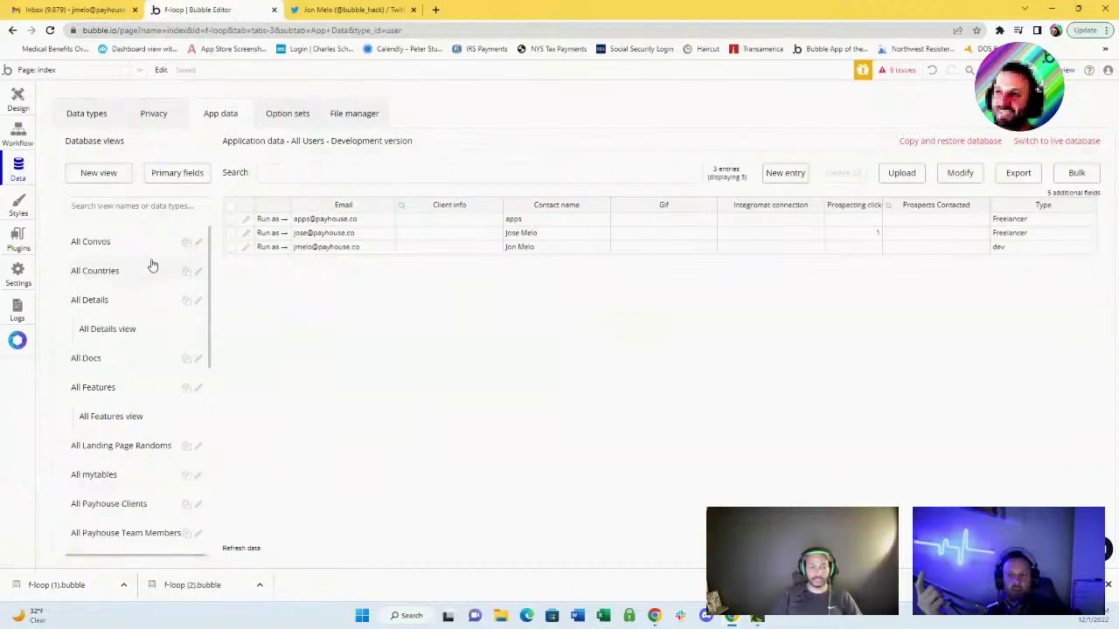
scroll(122, 292, "down", 10)
scroll(143, 476, "up", 5)
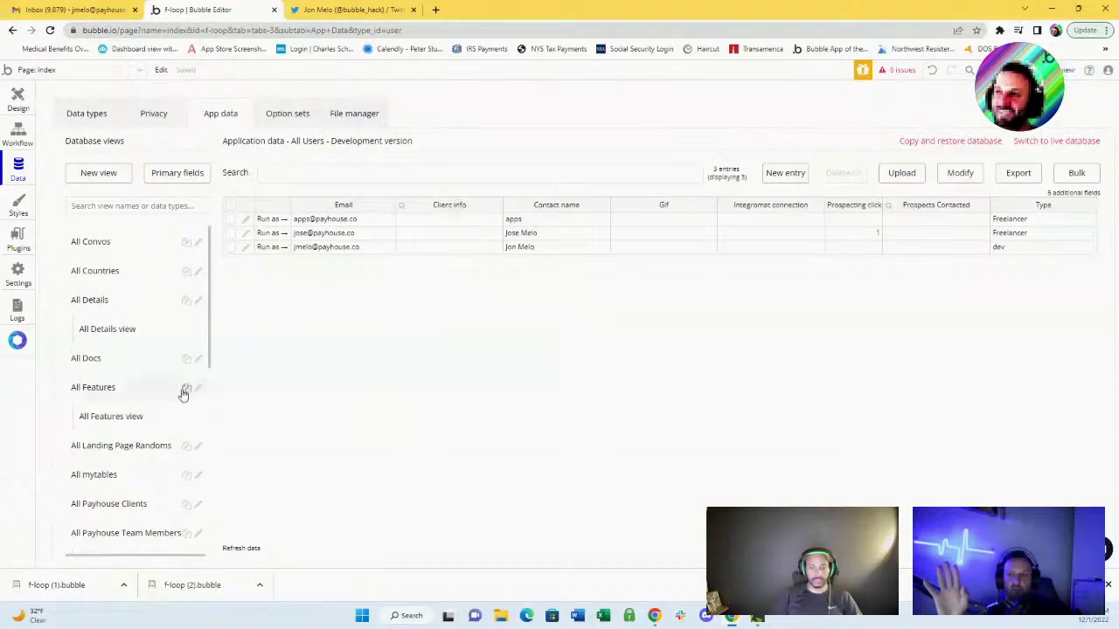
left_click(87, 109)
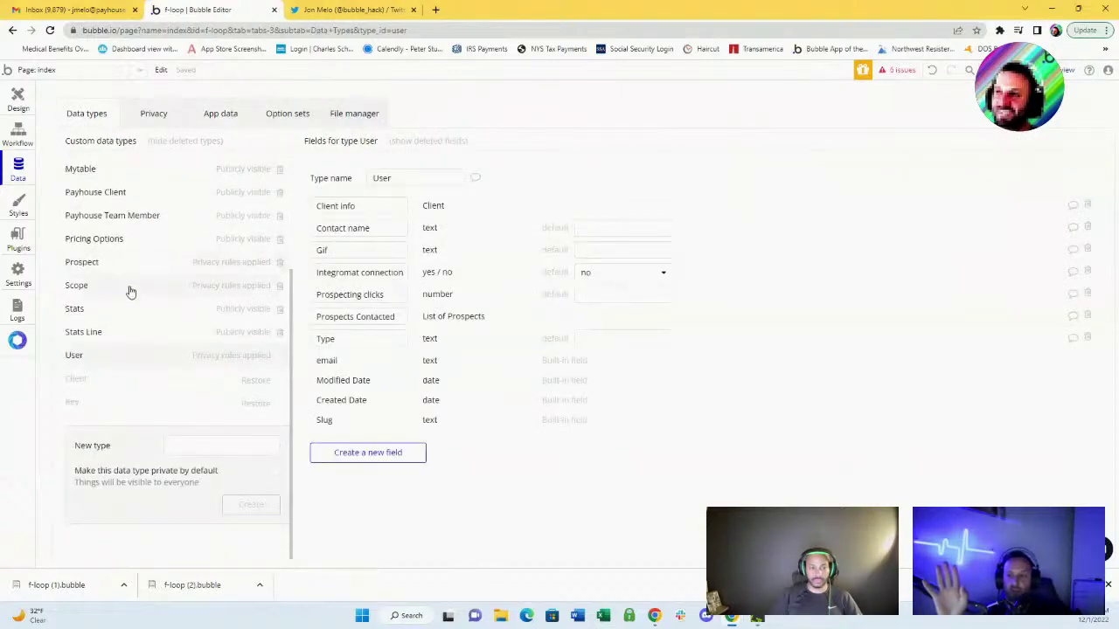
scroll(130, 291, "up", 2)
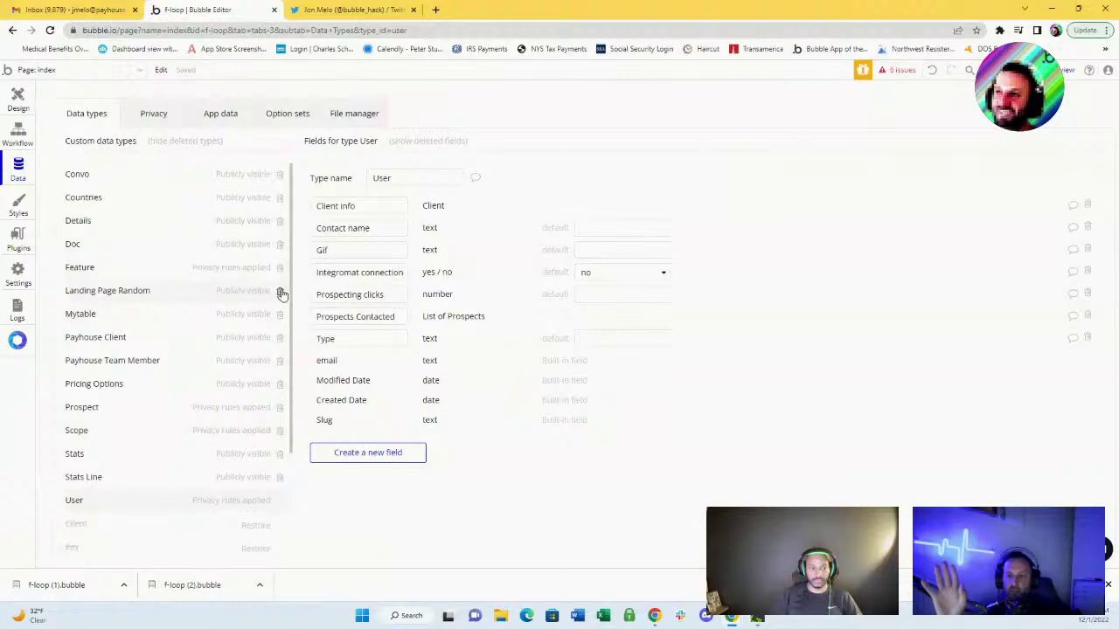
- Look through the app data's database views and examine the names of all records under All Landing Page Randoms
left_click(219, 115)
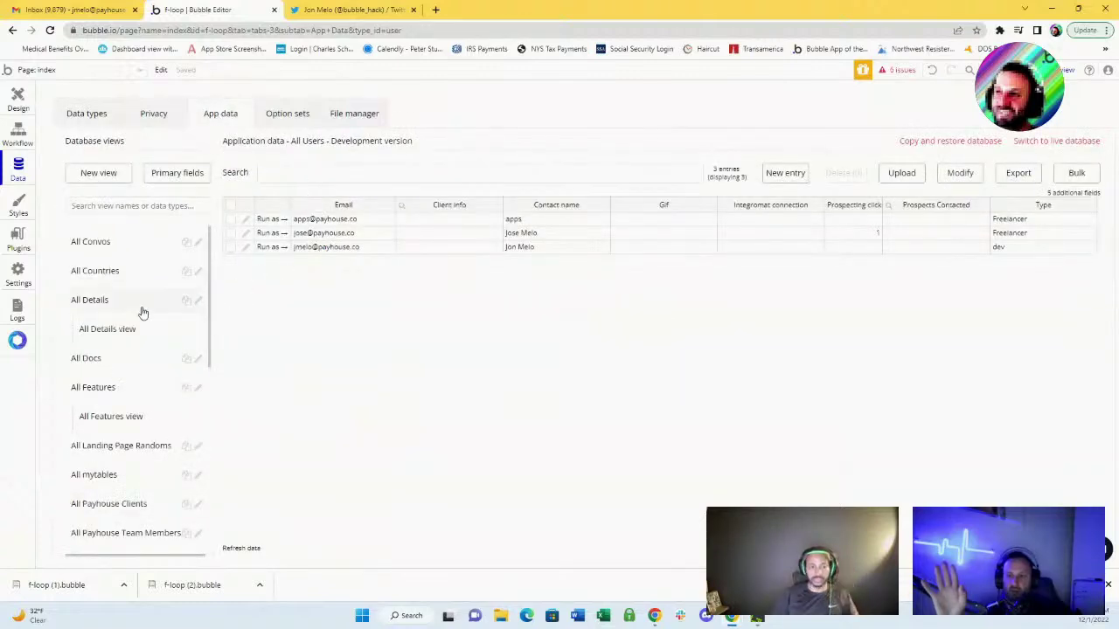
scroll(131, 391, "down", 4)
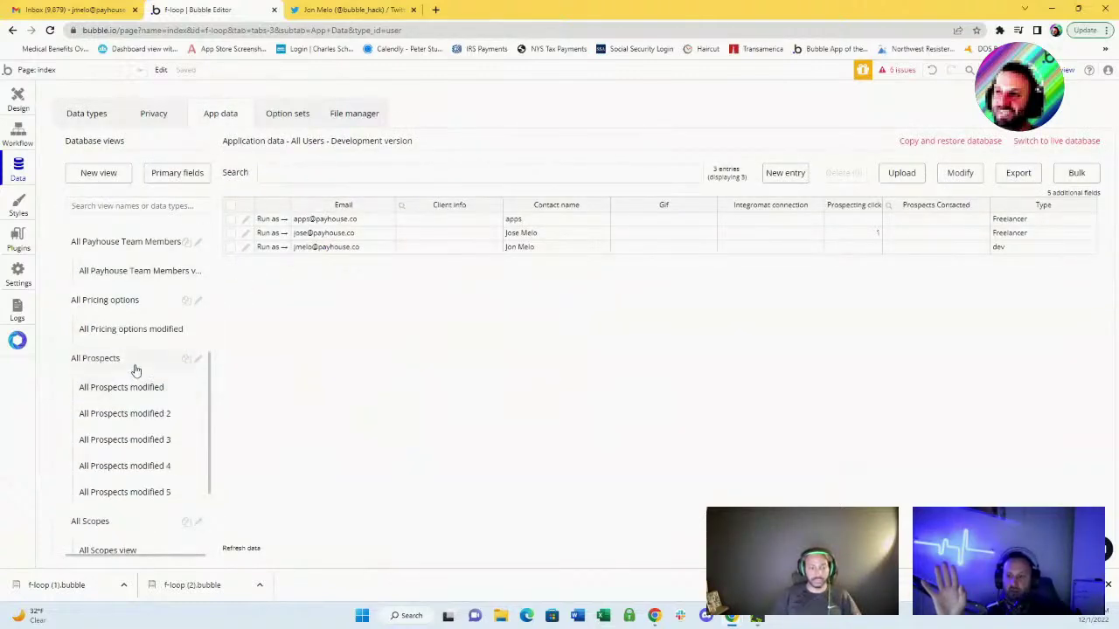
scroll(125, 369, "down", 2)
scroll(125, 369, "up", 6)
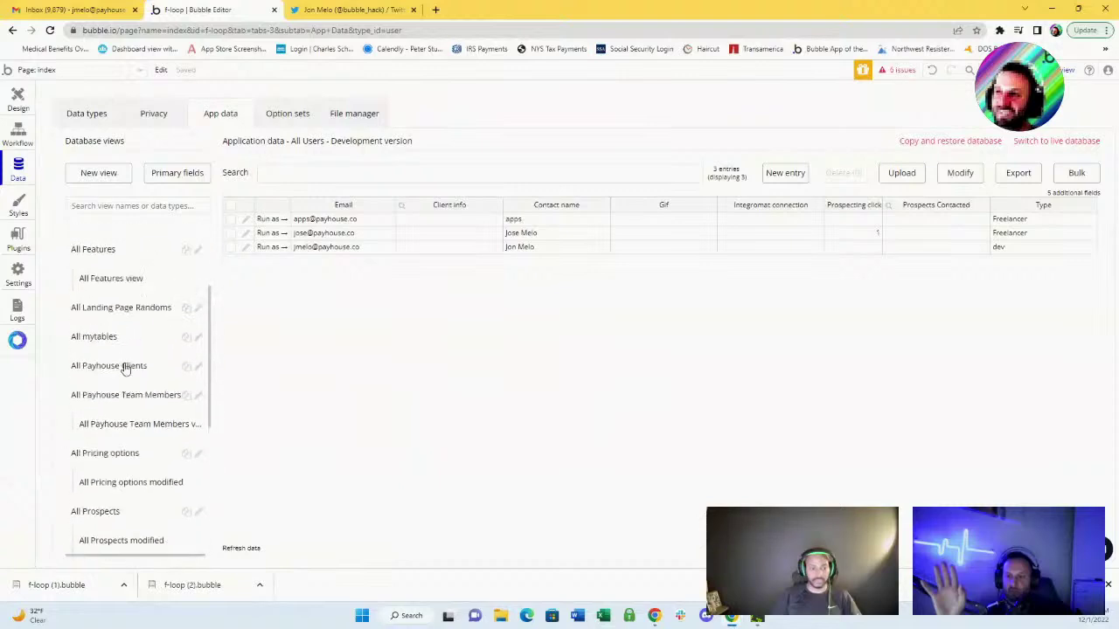
scroll(129, 354, "down", 6)
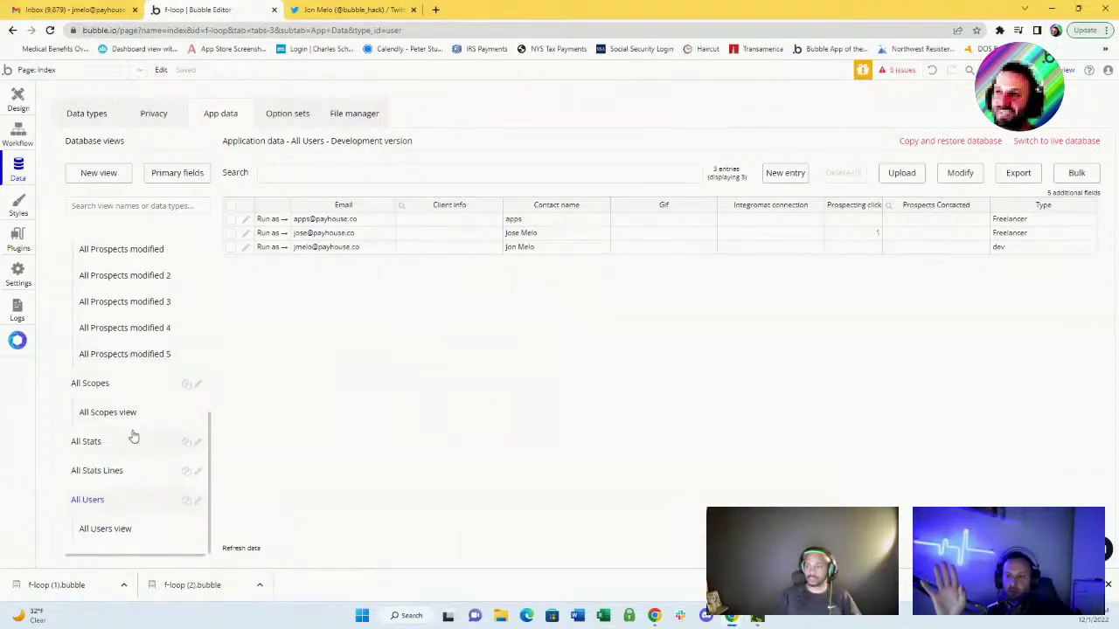
scroll(134, 433, "up", 5)
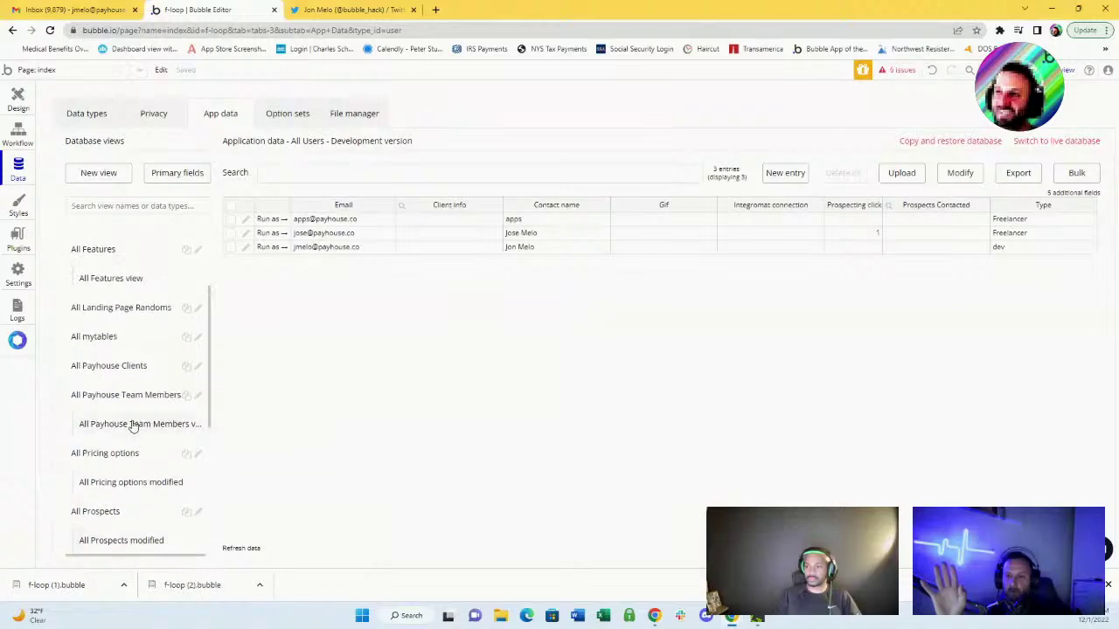
left_click(162, 309)
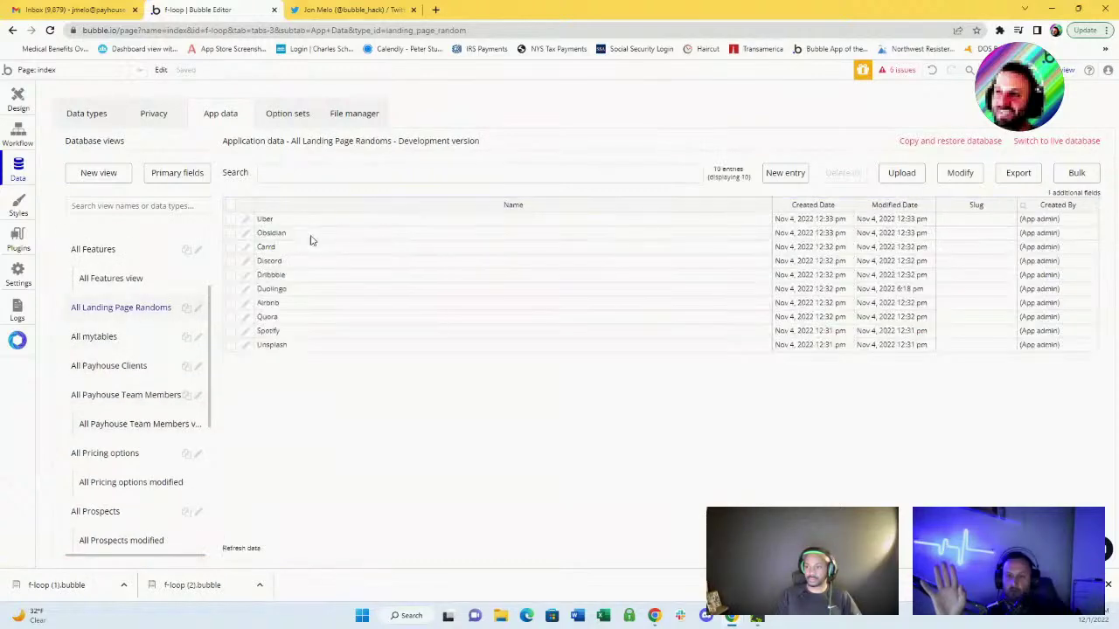
left_click_drag(289, 221, 296, 358)
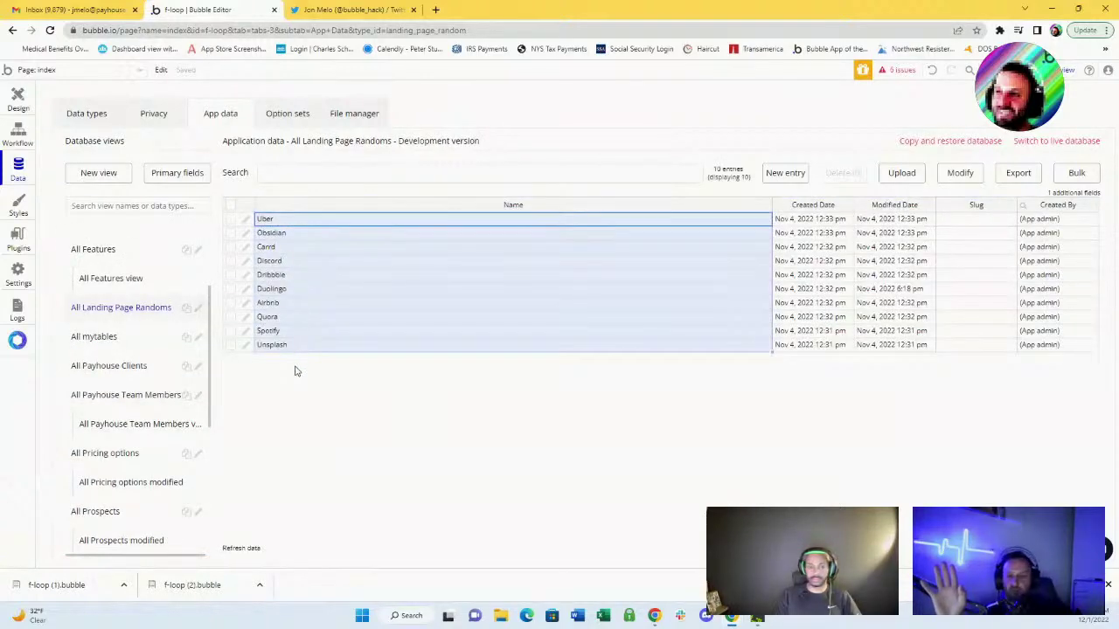
- Delete the Landing Page Random data type and return to the data types after dismissing the version options
left_click(99, 119)
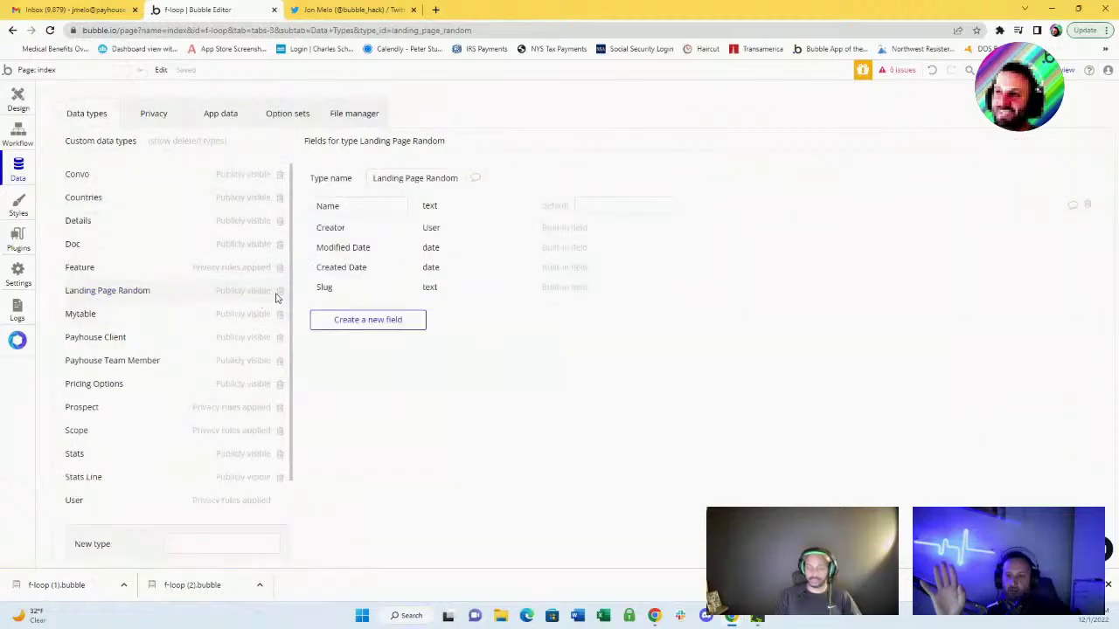
left_click(279, 291)
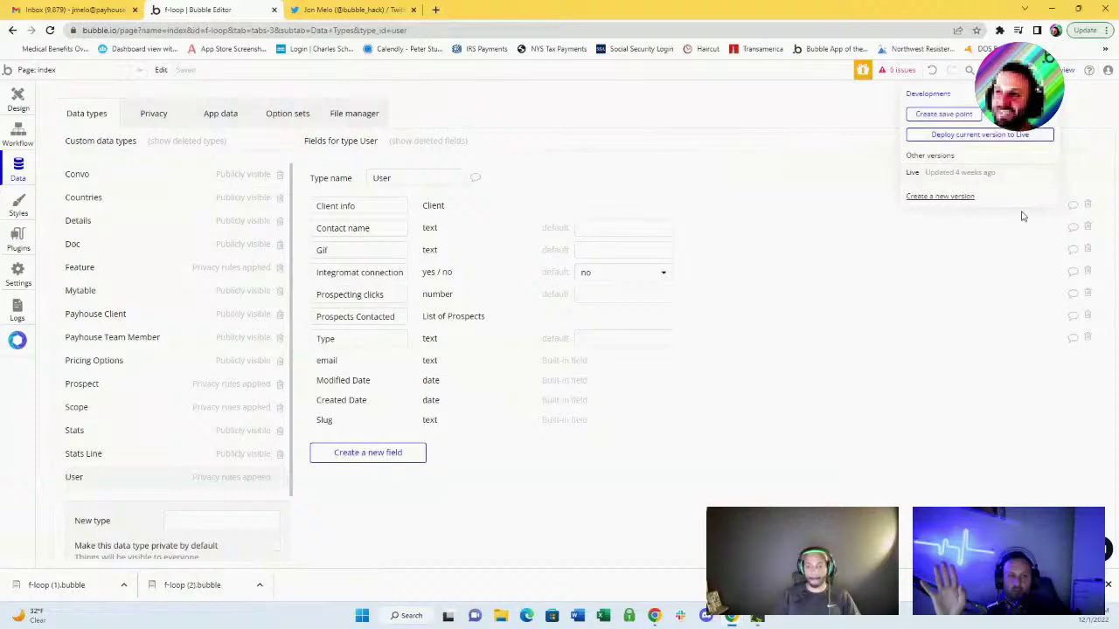
left_click(929, 277)
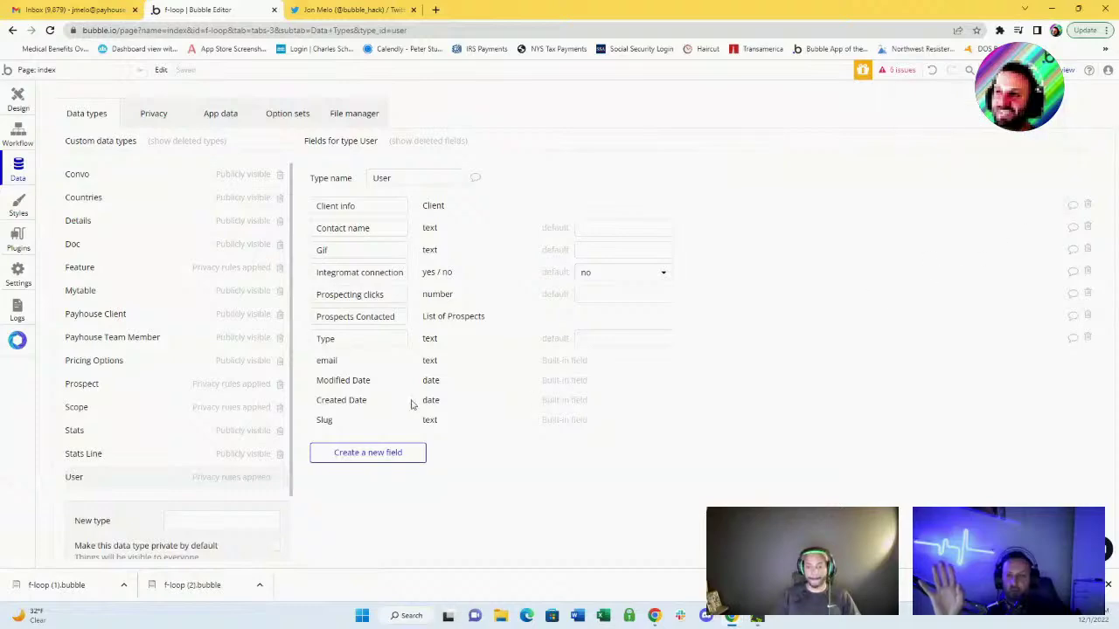
left_click(26, 144)
left_click(19, 170)
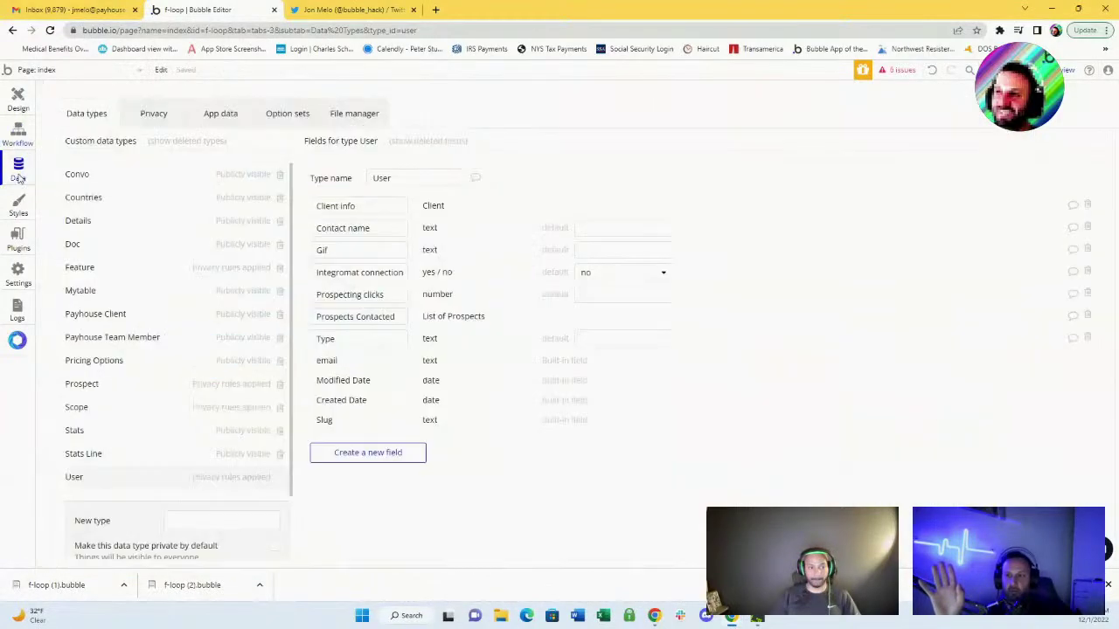
- Import the application file f-loop (1).bubble from Downloads through the general settings again, overwriting the Development version
left_click(17, 273)
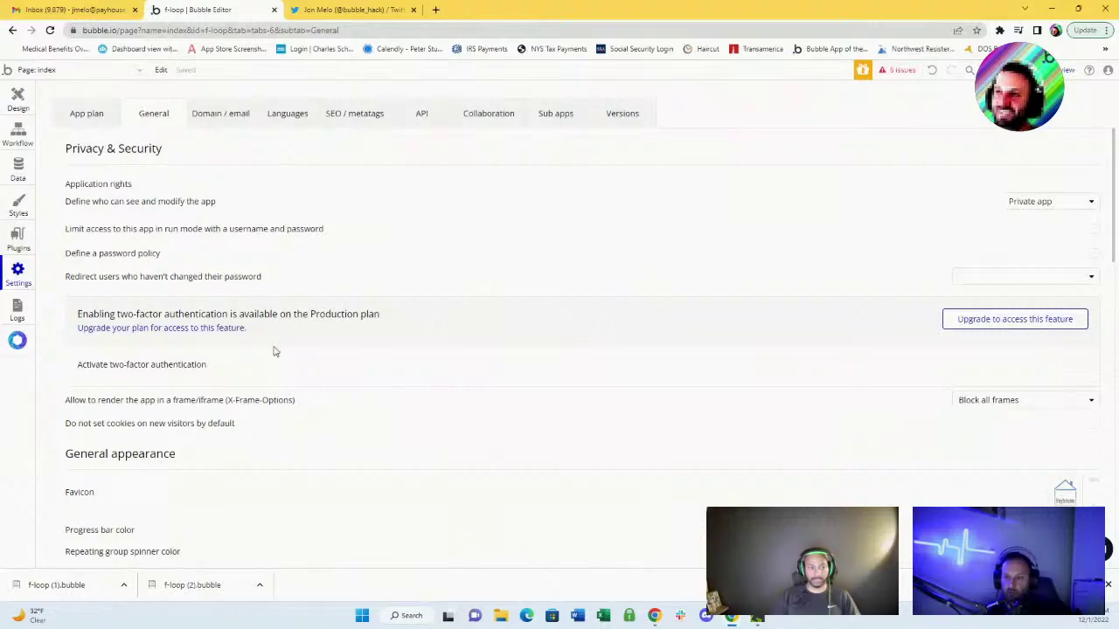
scroll(256, 297, "down", 20)
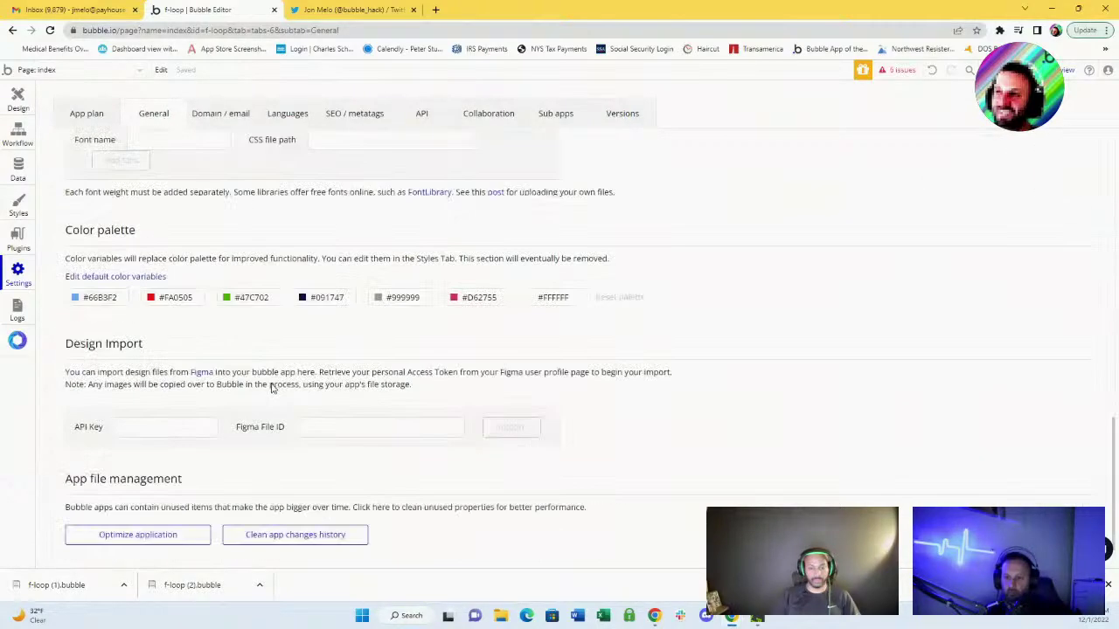
left_click(267, 558)
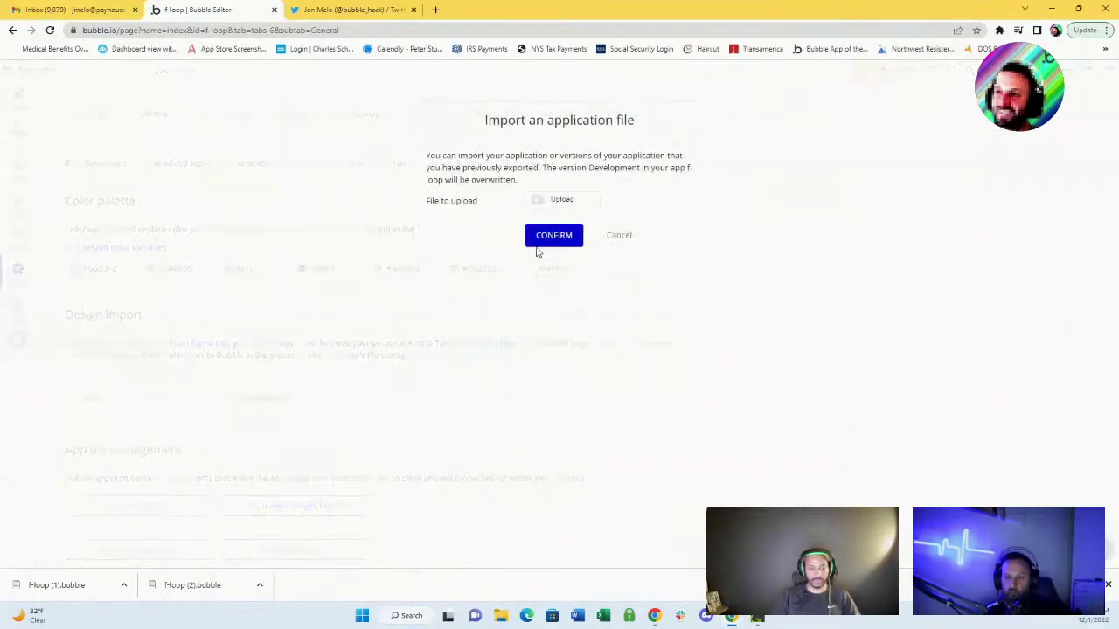
left_click(554, 201)
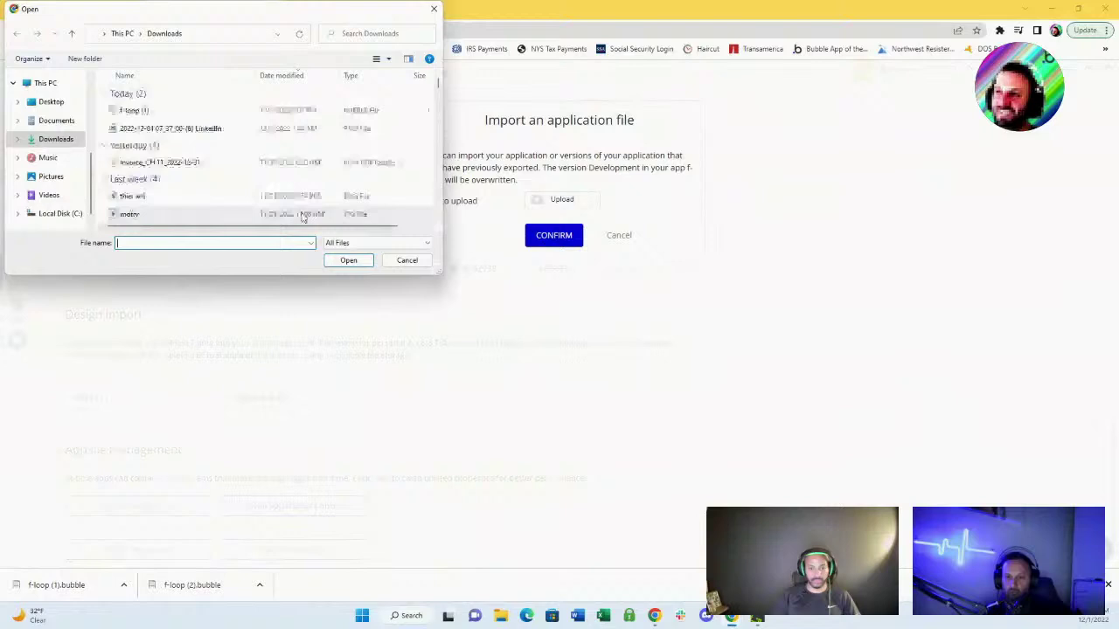
double_click(220, 110)
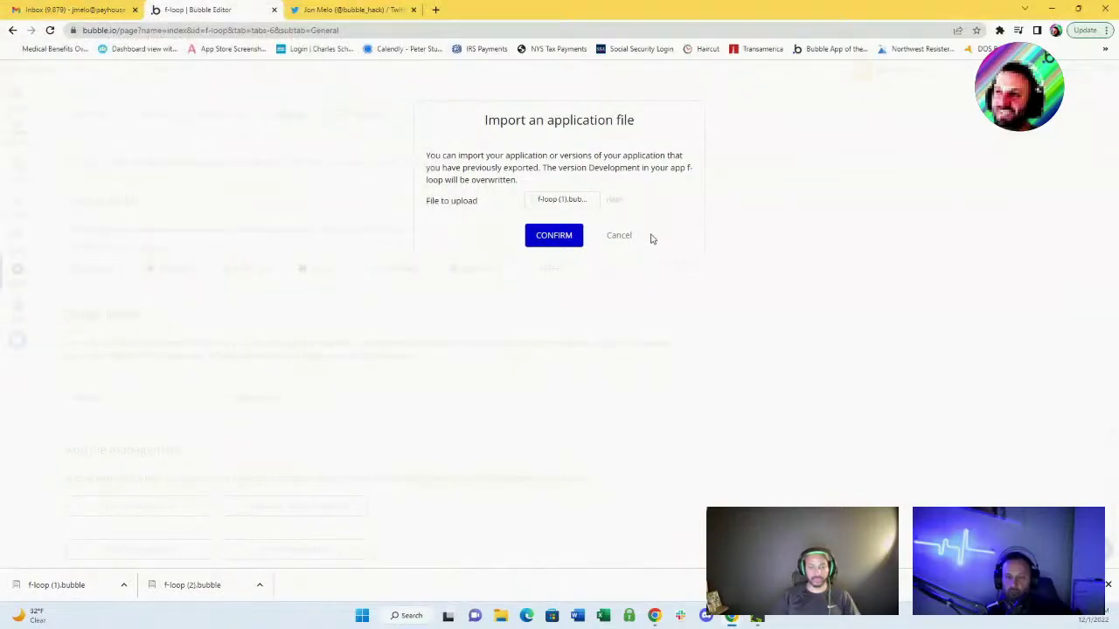
left_click(554, 236)
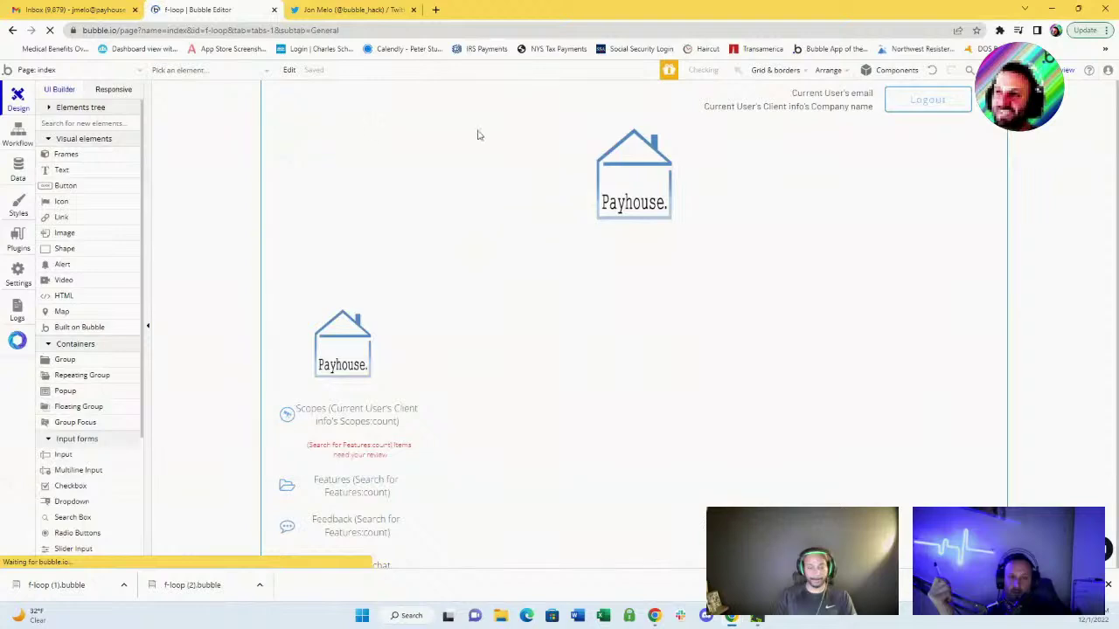
- Check the Client and Landing Page Random data types and their records in the Development app data
left_click(29, 172)
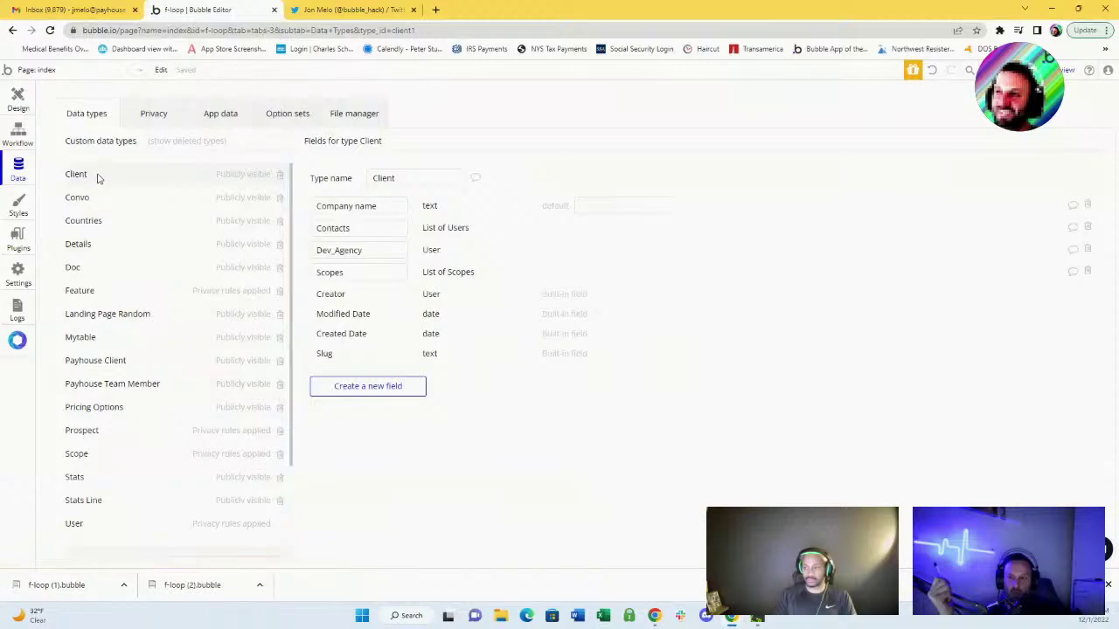
left_click(108, 316)
left_click(221, 115)
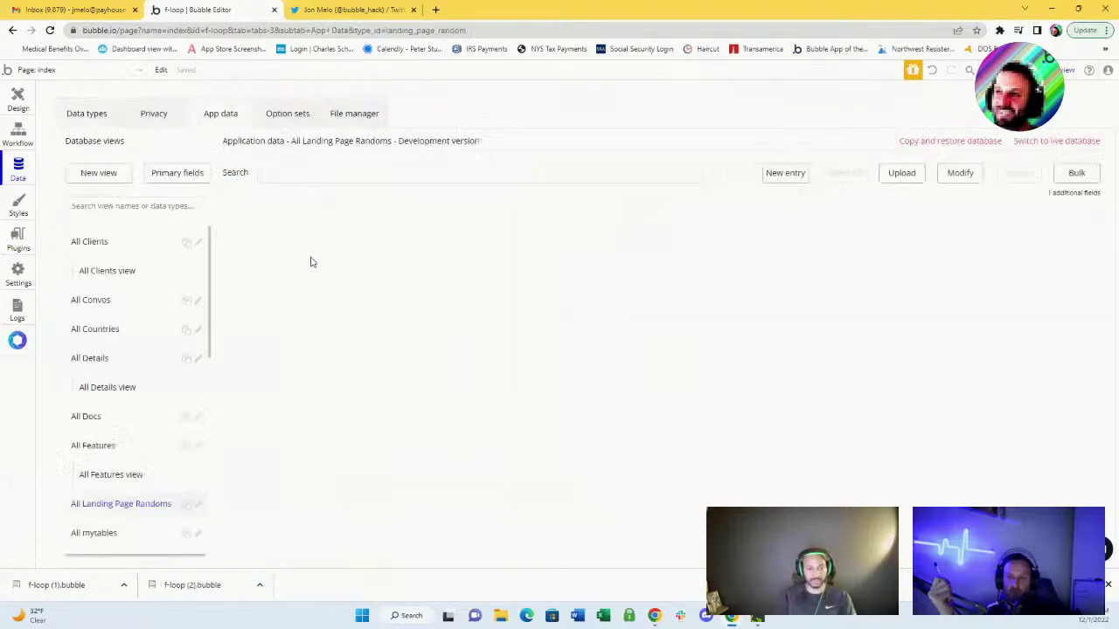
left_click(117, 242)
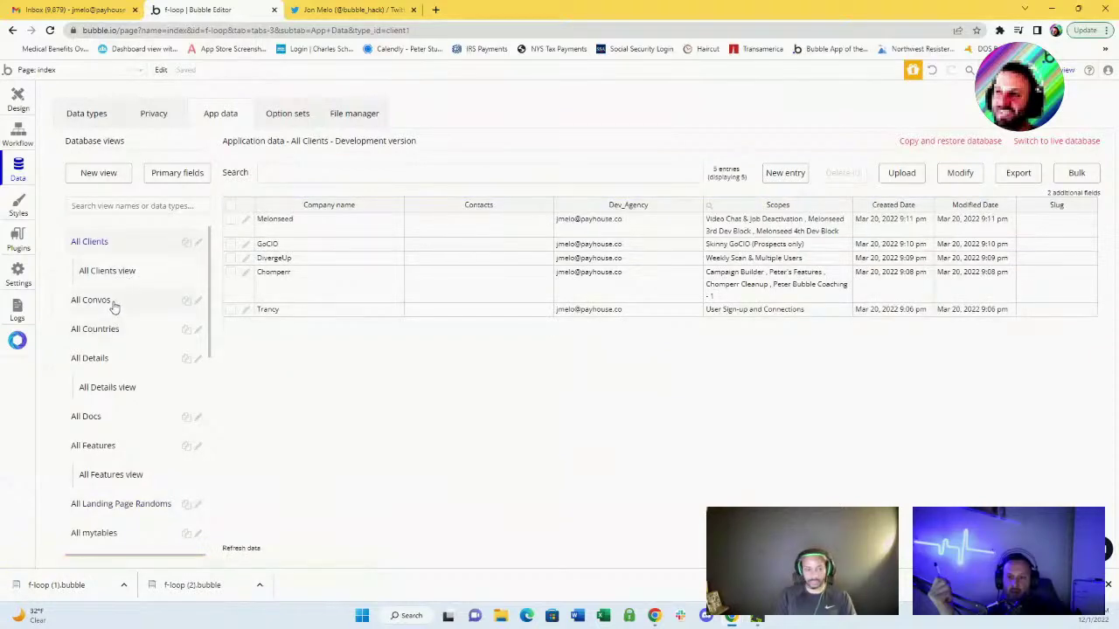
left_click(129, 514)
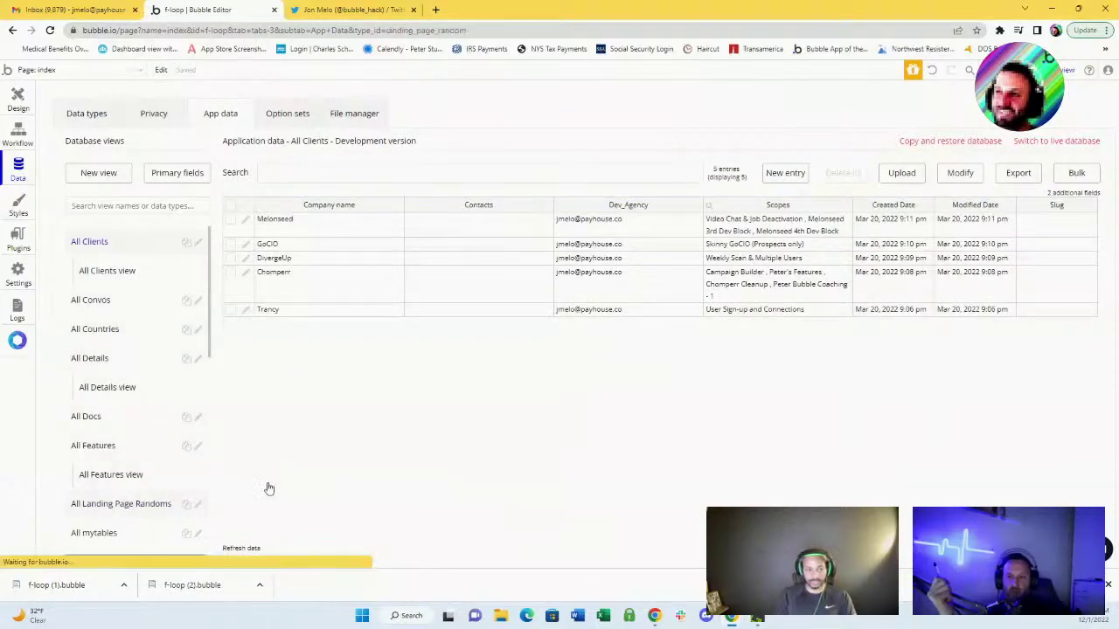
left_click_drag(448, 221, 445, 365)
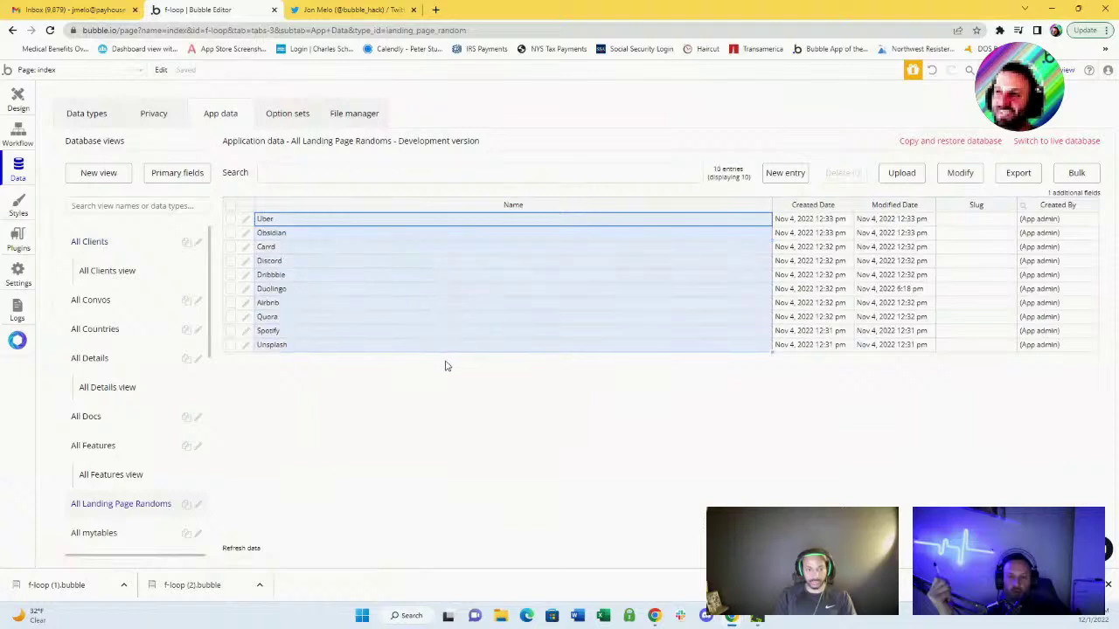
left_click(432, 335)
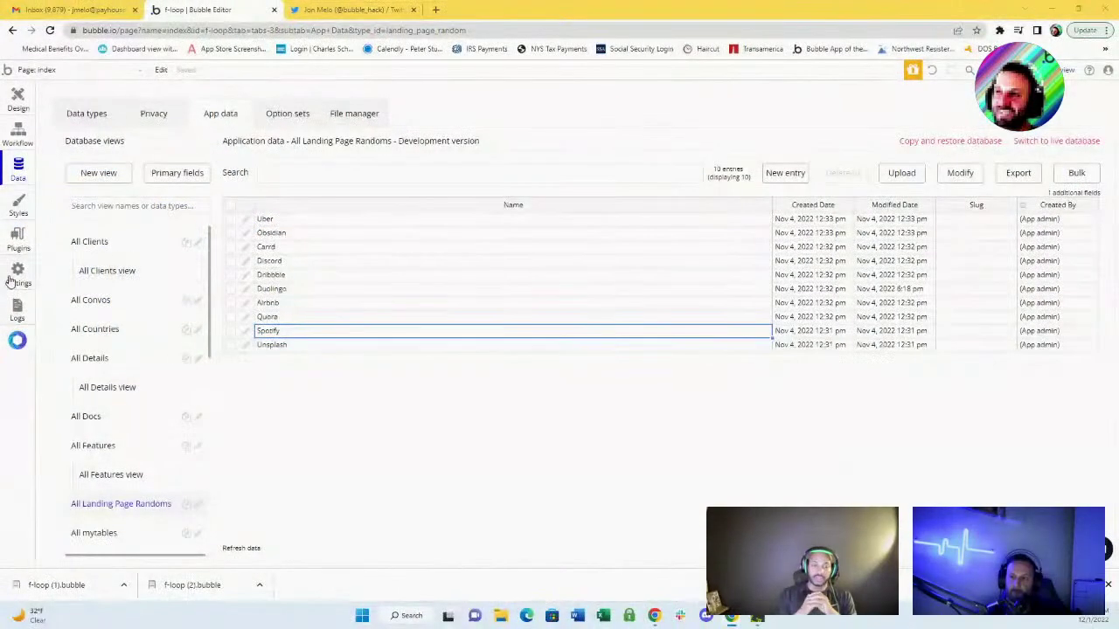
- Open the Optimize application cleanup from the general settings' app file management and review the unused plugins and styles offered for deletion
left_click(17, 273)
scroll(203, 320, "down", 6)
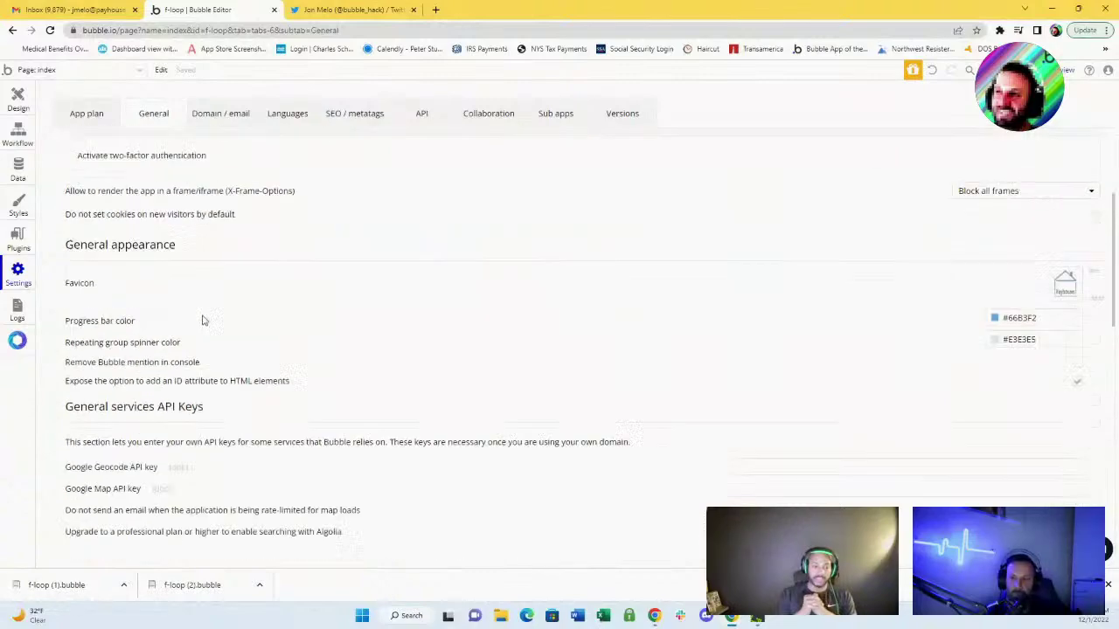
scroll(203, 320, "down", 5)
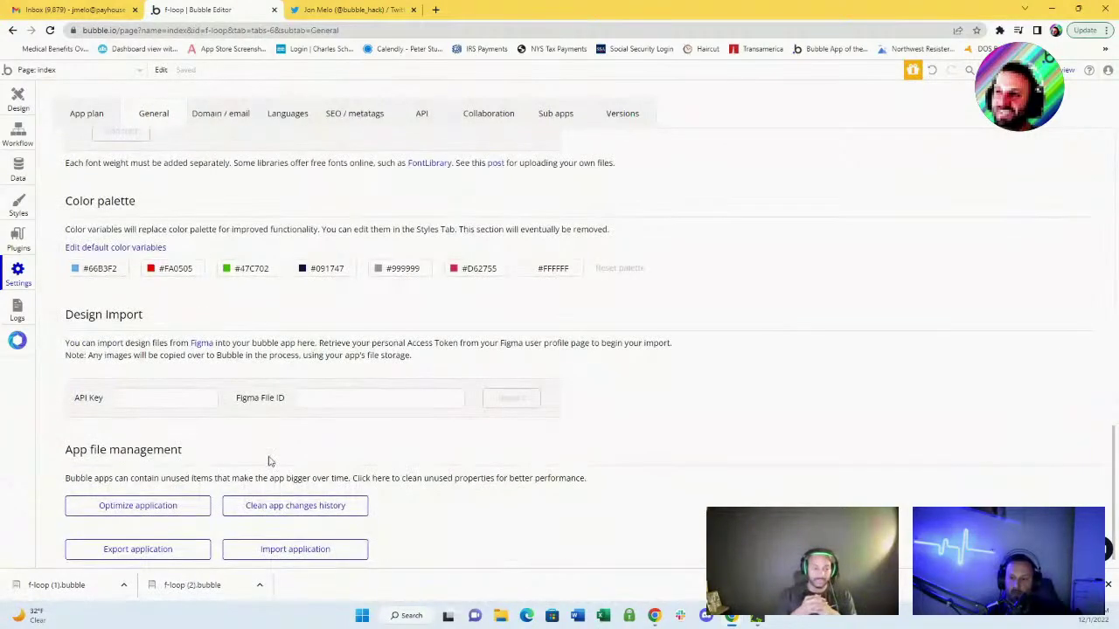
left_click(186, 511)
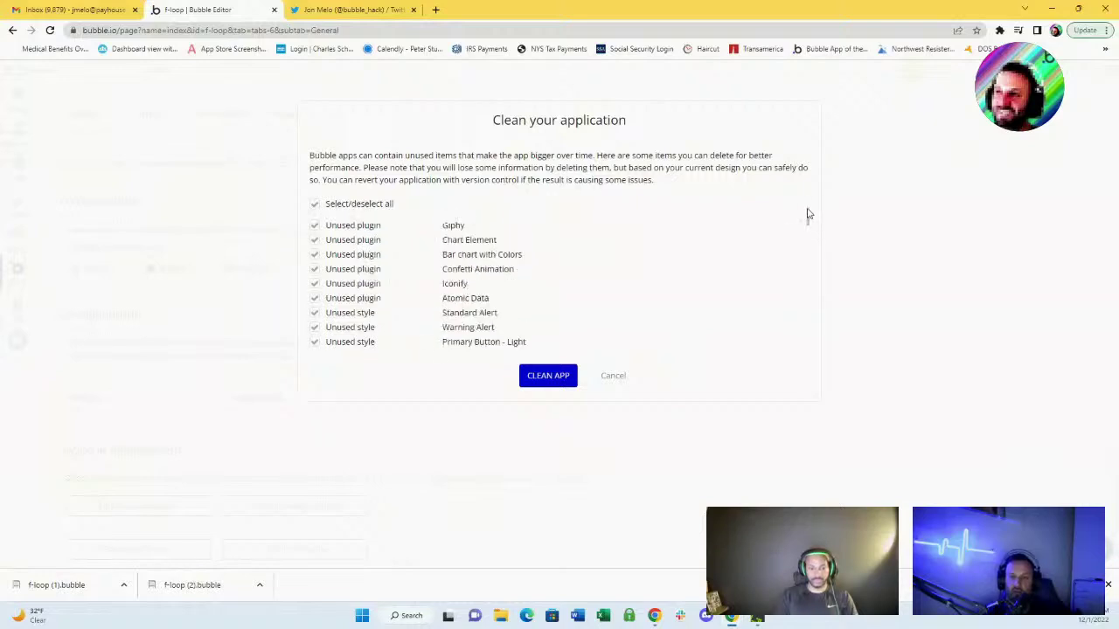
scroll(805, 223, "down", 5)
scroll(612, 227, "up", 5)
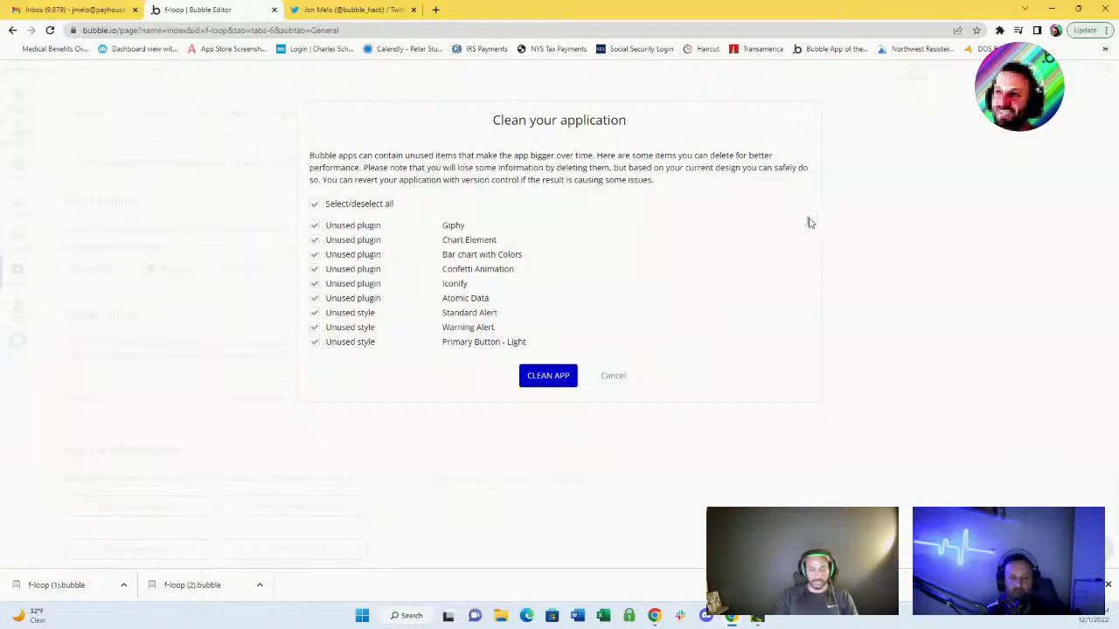
scroll(809, 227, "down", 10)
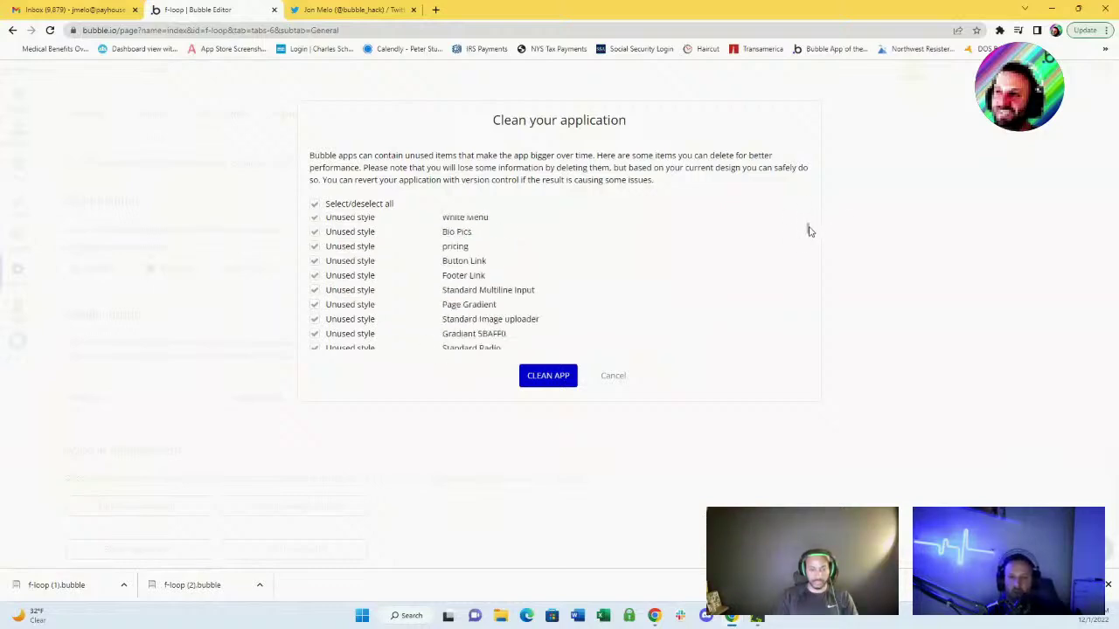
- Examine the unused plugins, unused styles, unused style properties and deleted fields listed in the application cleanup
scroll(808, 239, "up", 10)
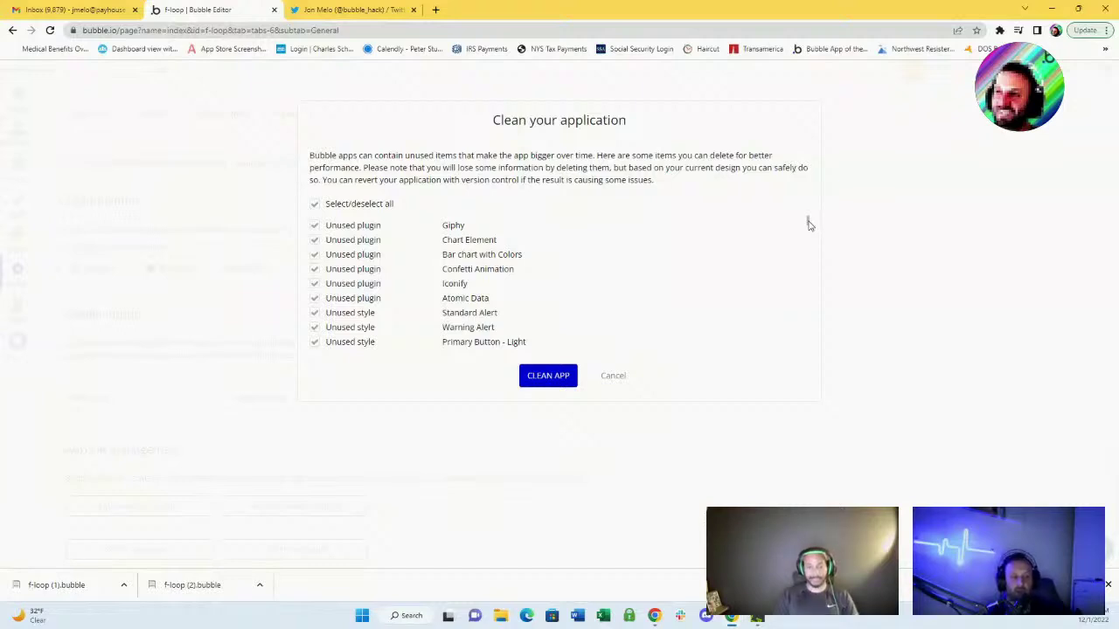
scroll(808, 225, "down", 10)
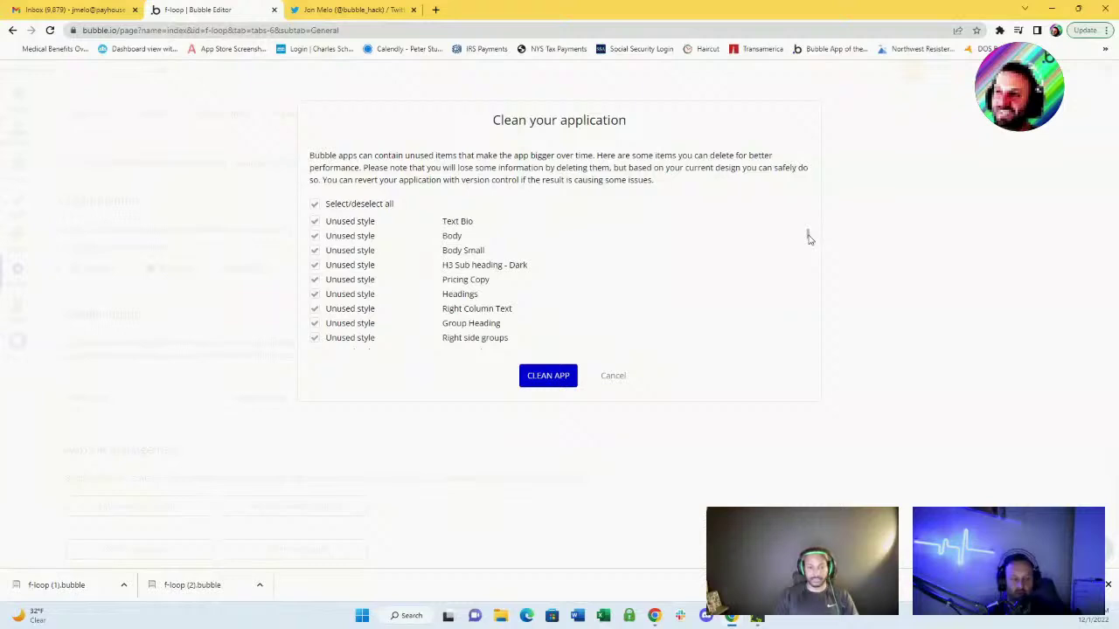
scroll(808, 238, "down", 15)
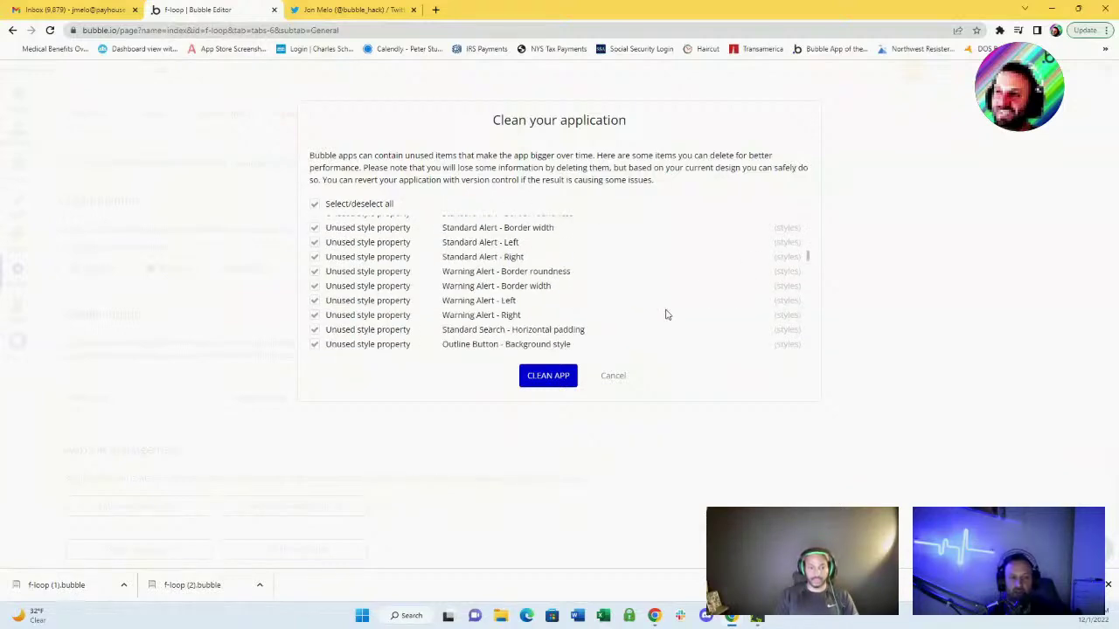
scroll(666, 314, "down", 10)
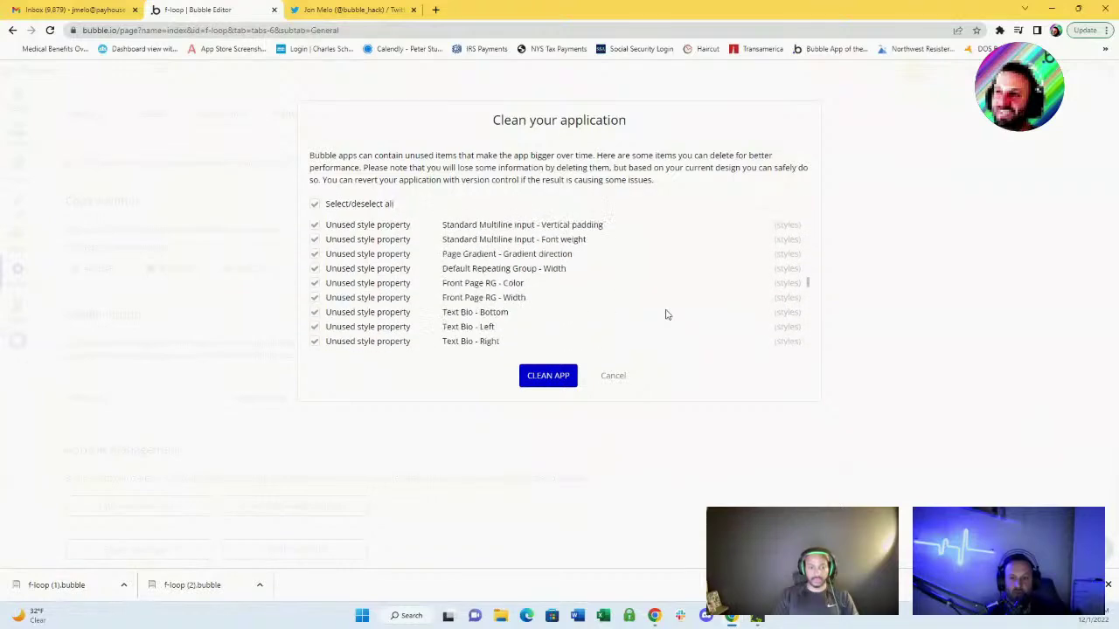
scroll(666, 315, "down", 6)
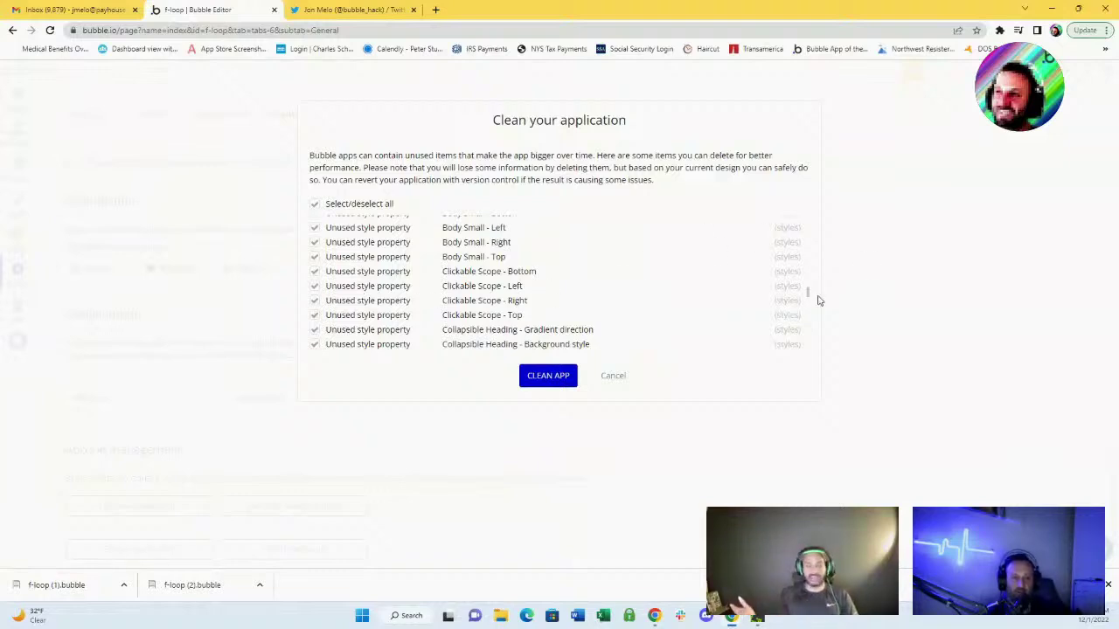
scroll(807, 294, "down", 10)
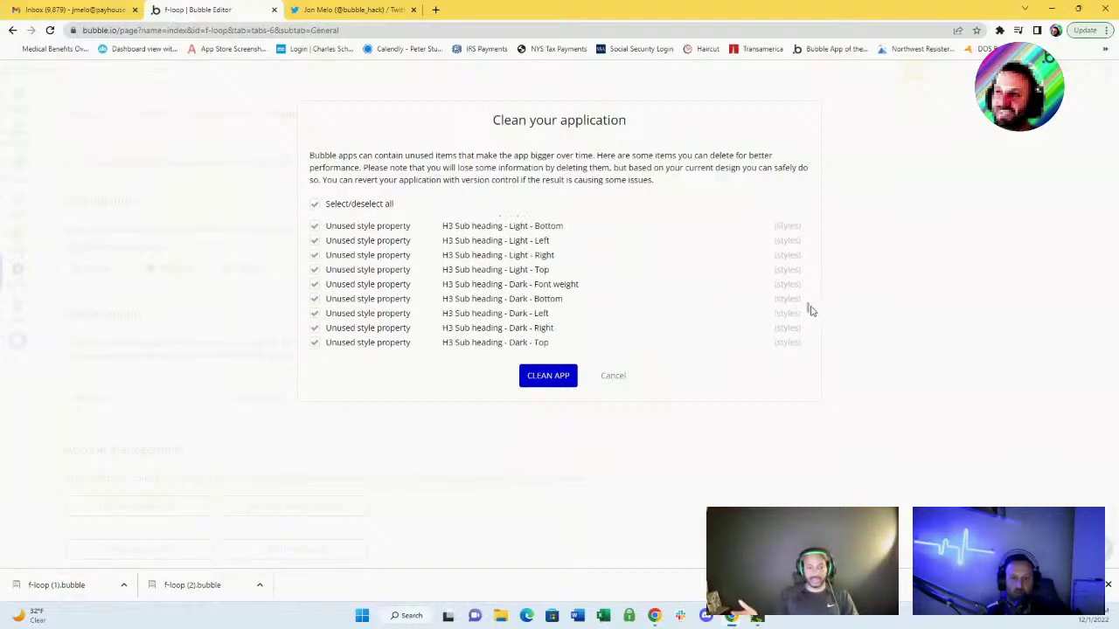
scroll(810, 325, "down", 15)
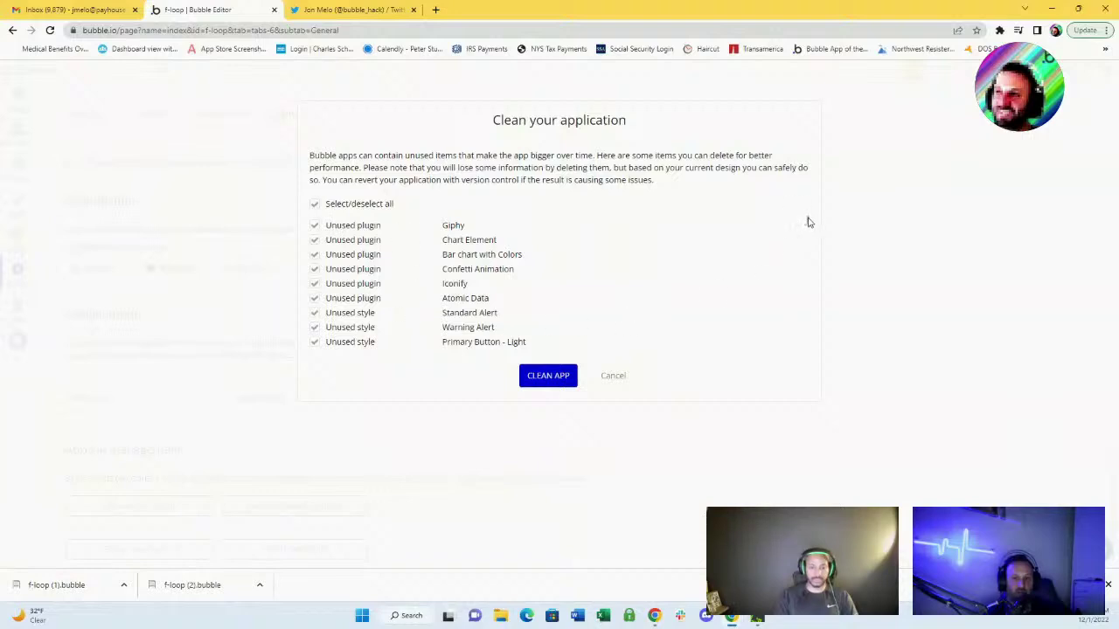
left_click_drag(808, 224, 807, 252)
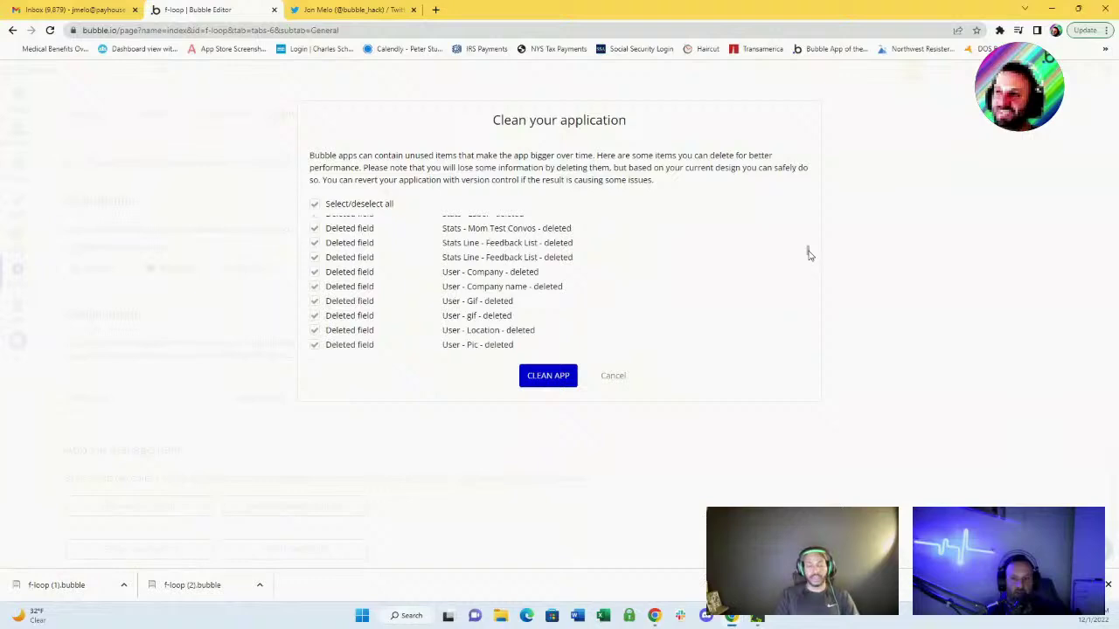
scroll(479, 288, "up", 1)
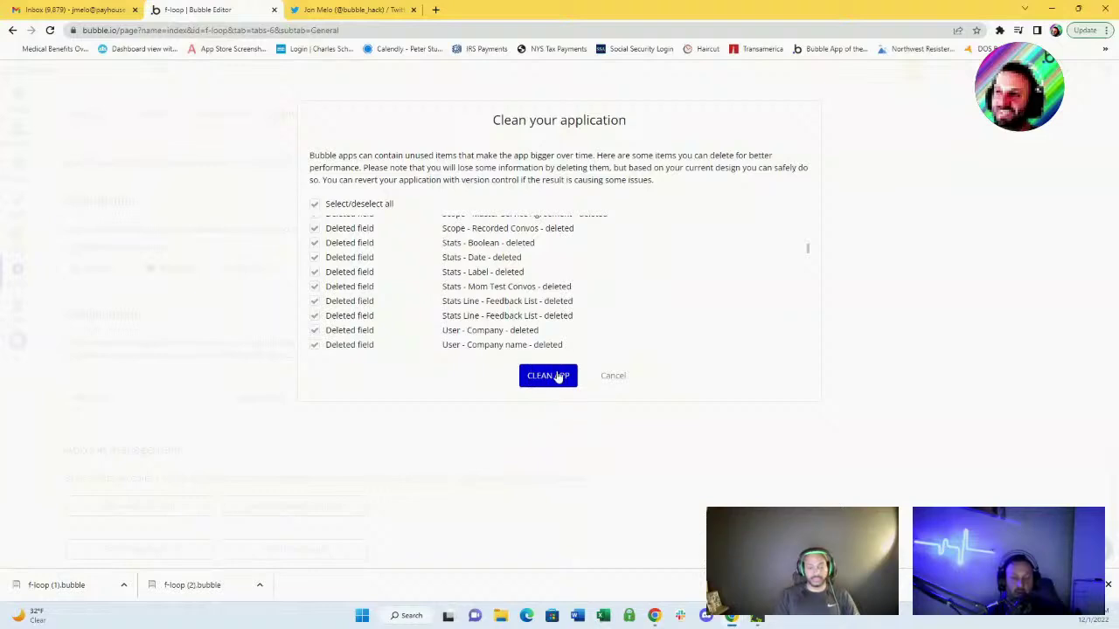
scroll(397, 301, "up", 10)
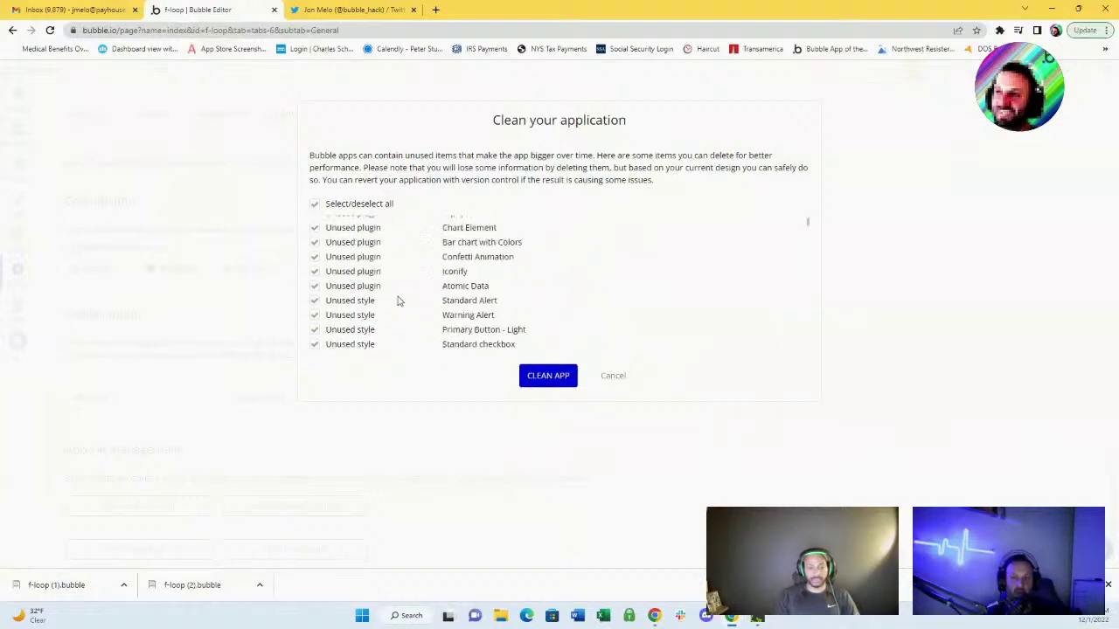
left_click(317, 224)
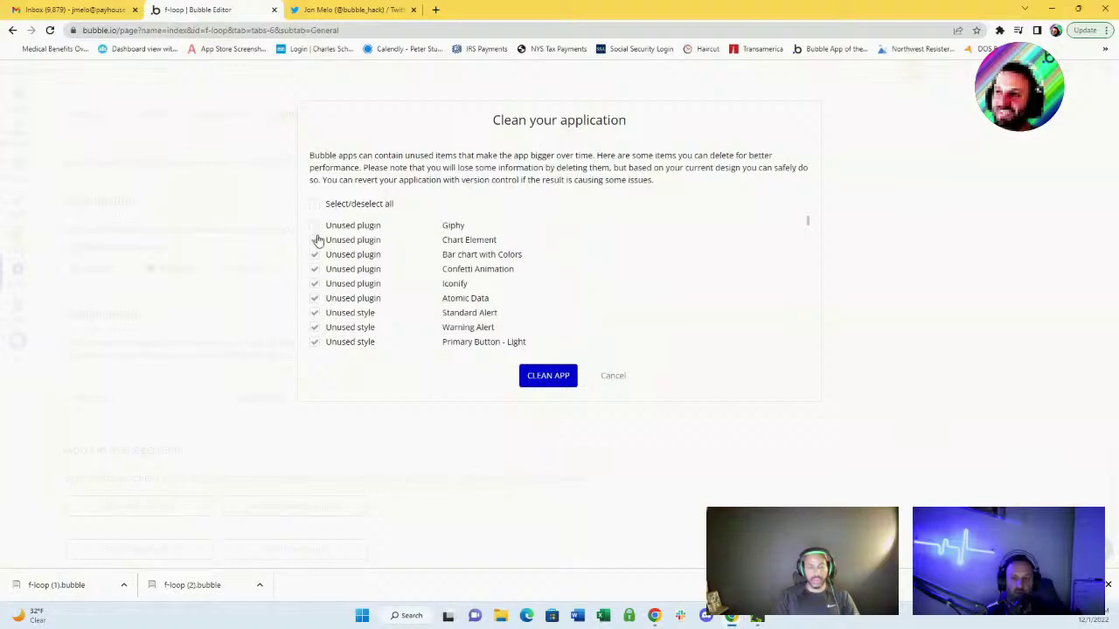
left_click(317, 239)
left_click(315, 255)
left_click(314, 269)
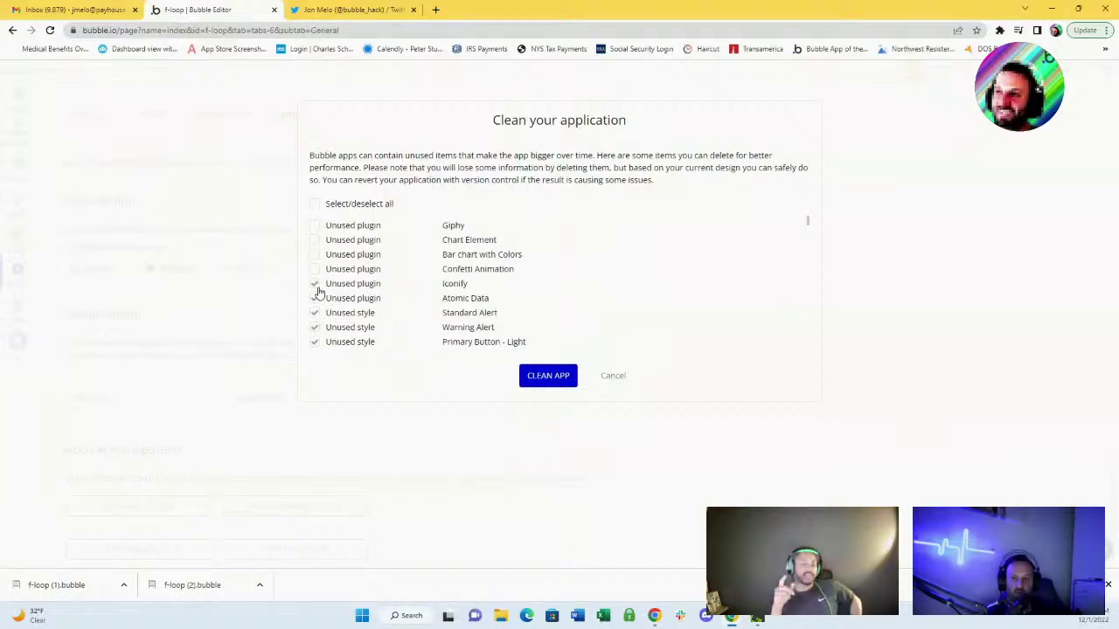
left_click(314, 283)
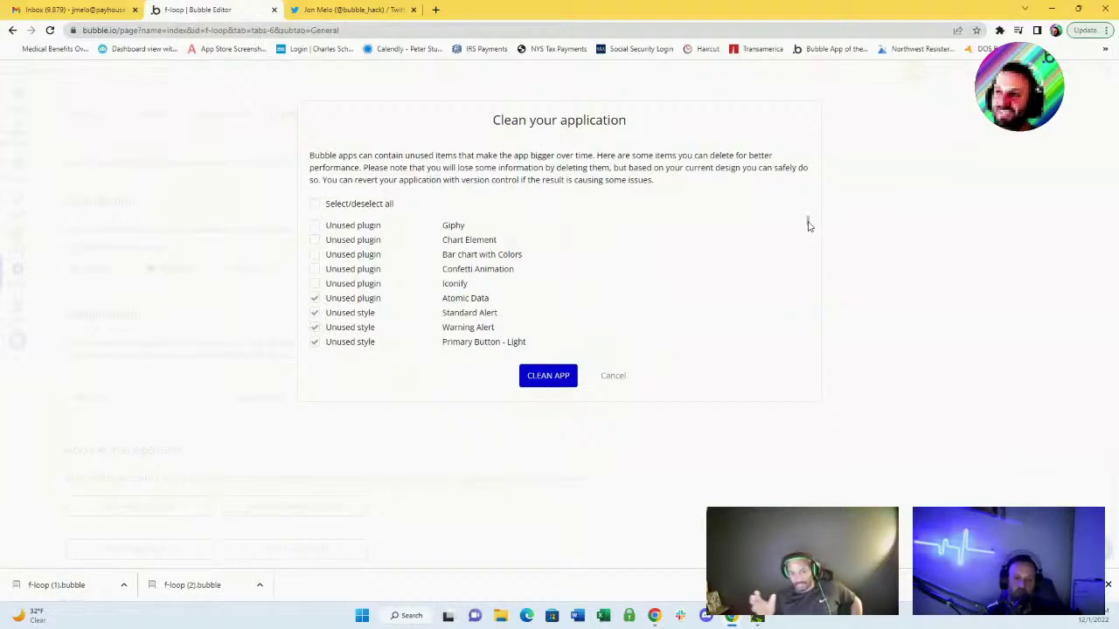
scroll(808, 227, "down", 1)
left_click_drag(808, 226, 781, 162)
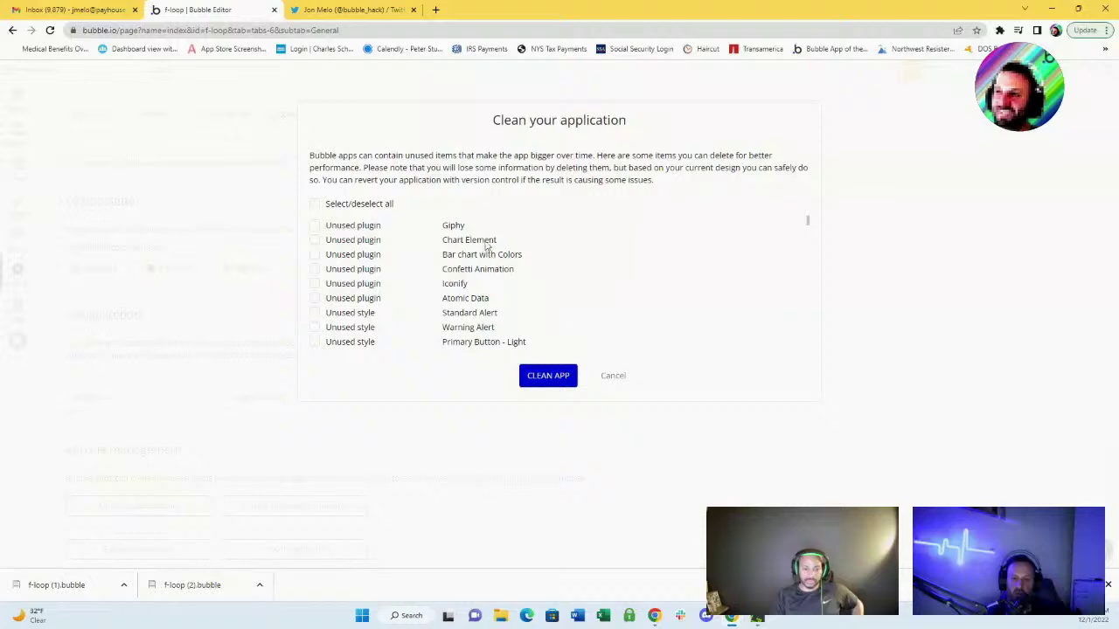
left_click(614, 375)
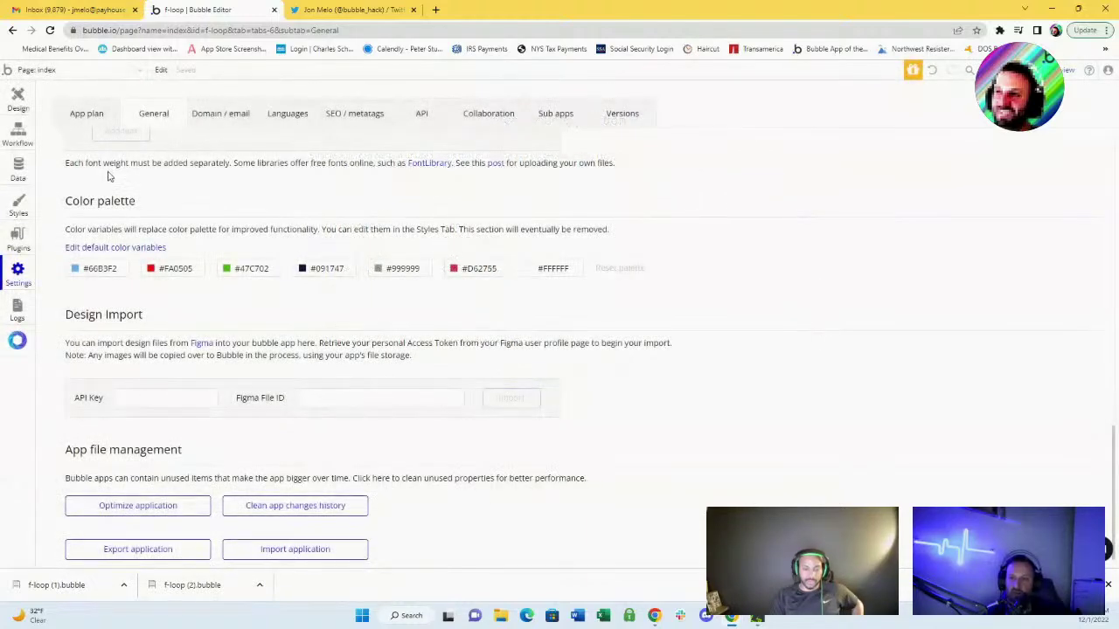
- Open the random_selector page and inspect the properties of its Confetti A element
left_click(72, 79)
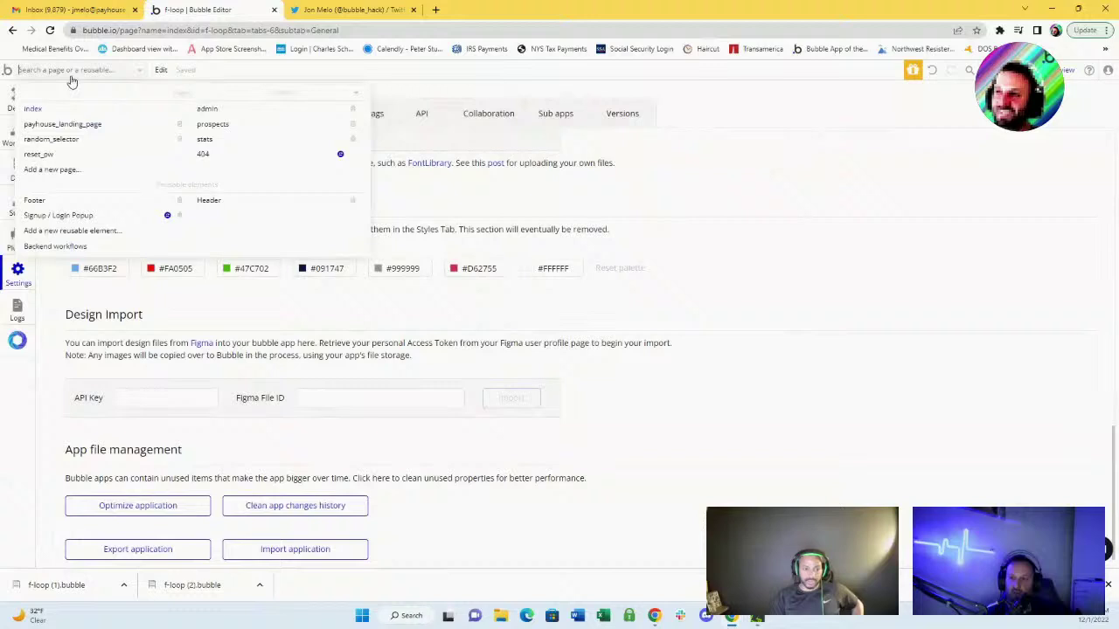
left_click(75, 139)
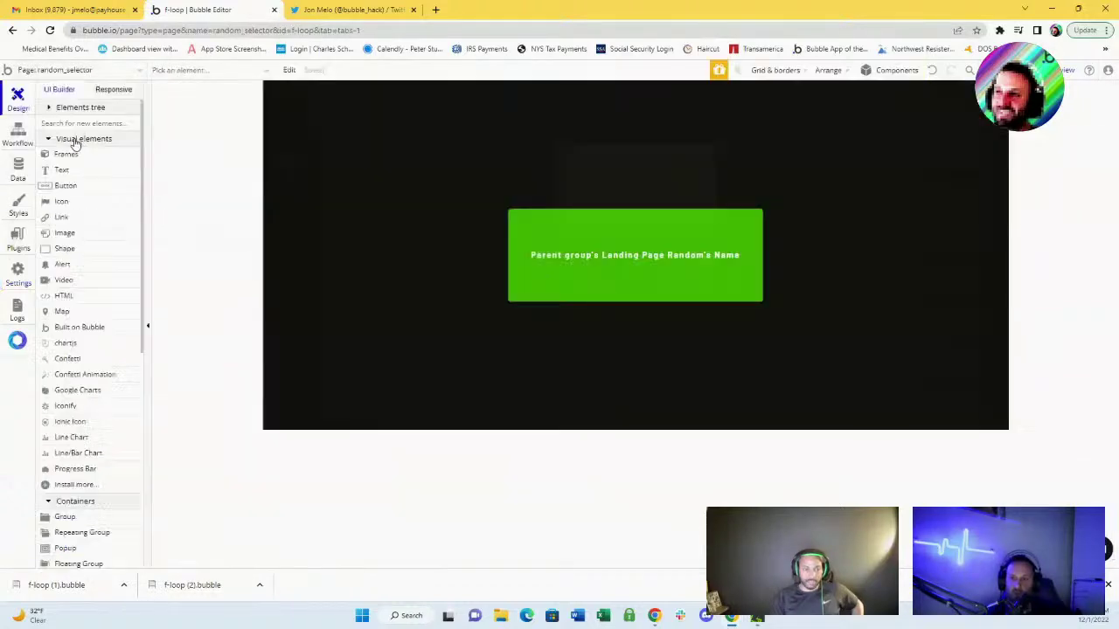
double_click(602, 187)
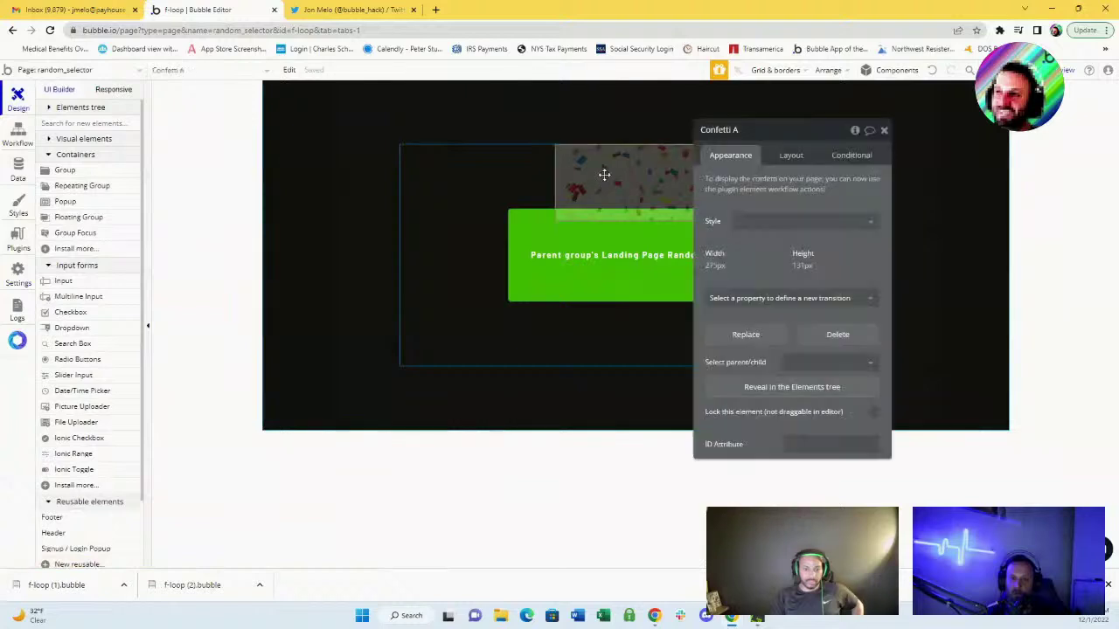
left_click_drag(707, 143, 369, 186)
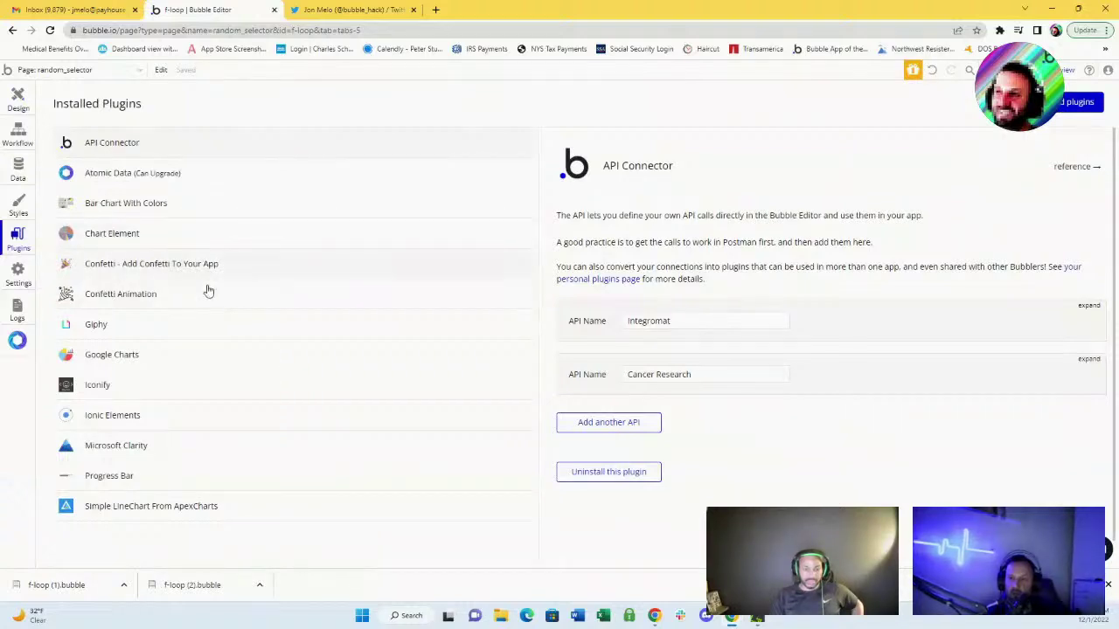
- Compare the details of the installed Confetti - Add Confetti To Your App and Confetti Animation plugins
left_click(203, 303)
left_click(202, 272)
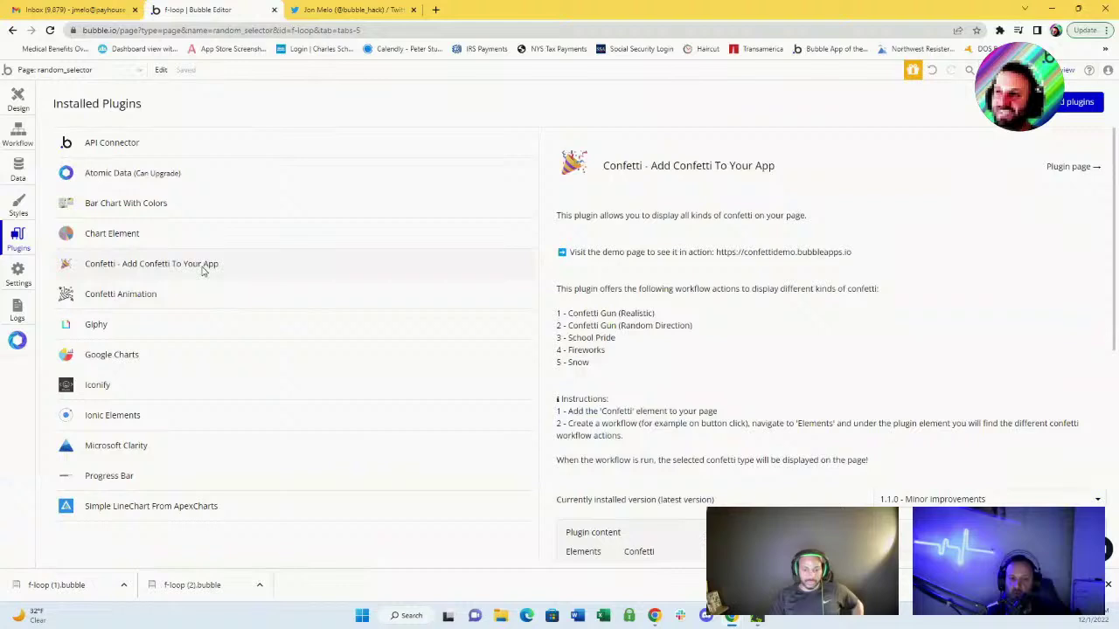
scroll(600, 320, "down", 2)
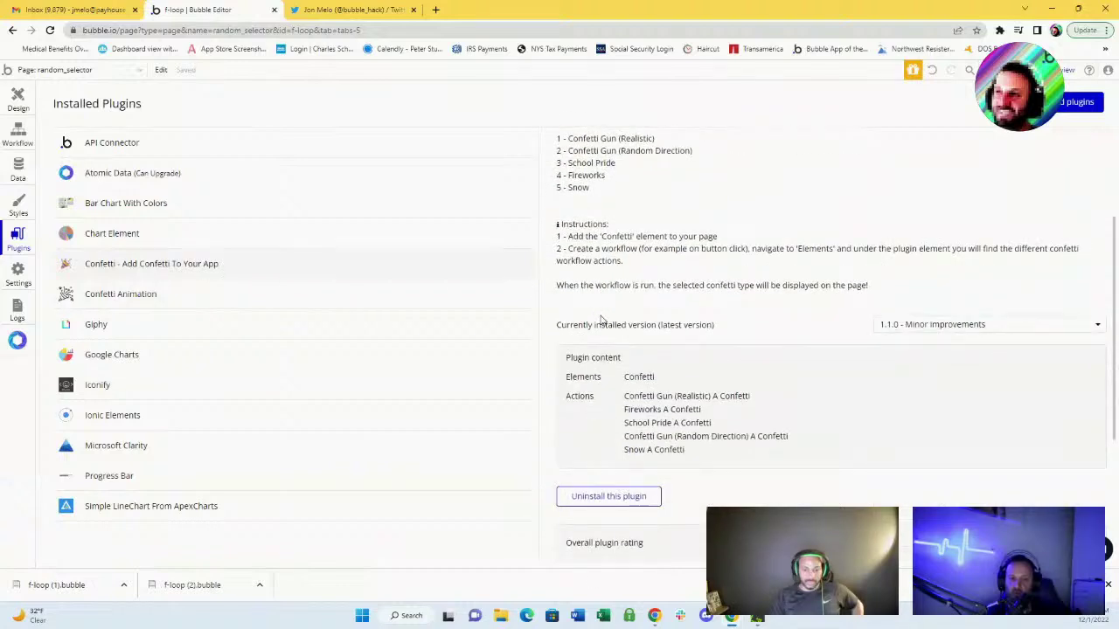
left_click(122, 242)
left_click(128, 271)
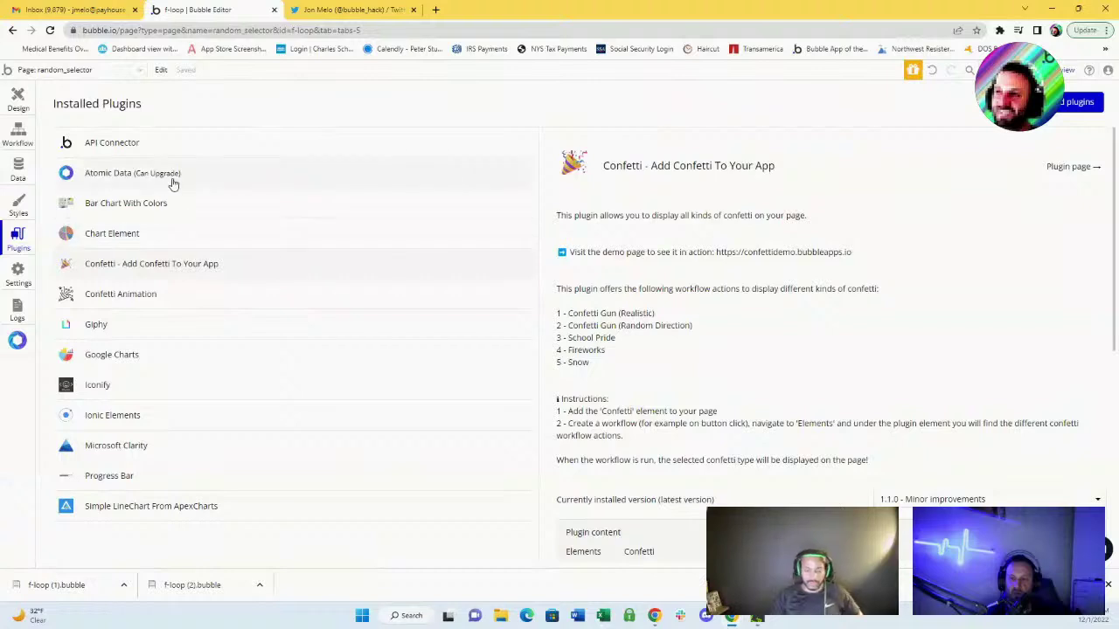
left_click(149, 295)
left_click(149, 270)
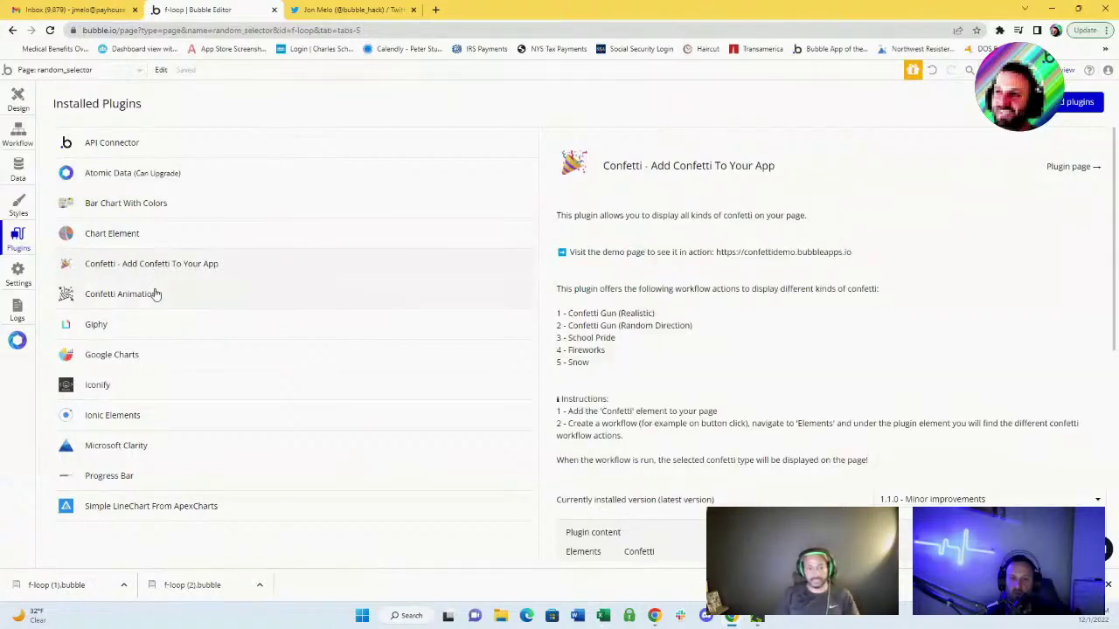
left_click(155, 292)
left_click(152, 273)
left_click(162, 295)
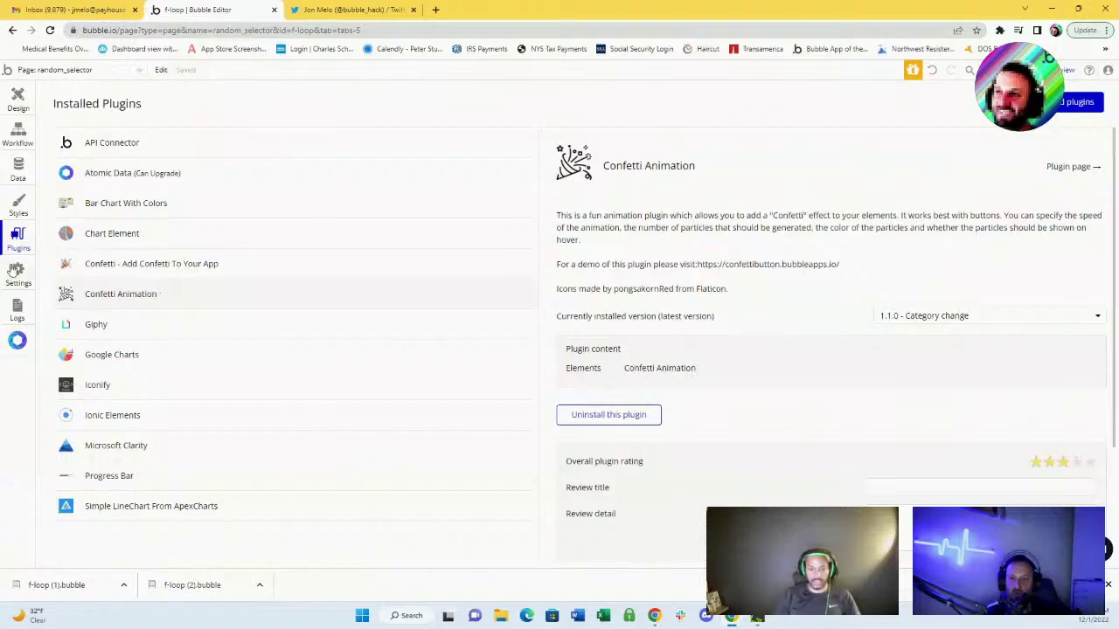
- Run the Optimize application cleanup from the general settings for only the unused Confetti Animation plugin and Primary Button - Light style
mouse_move(66, 268)
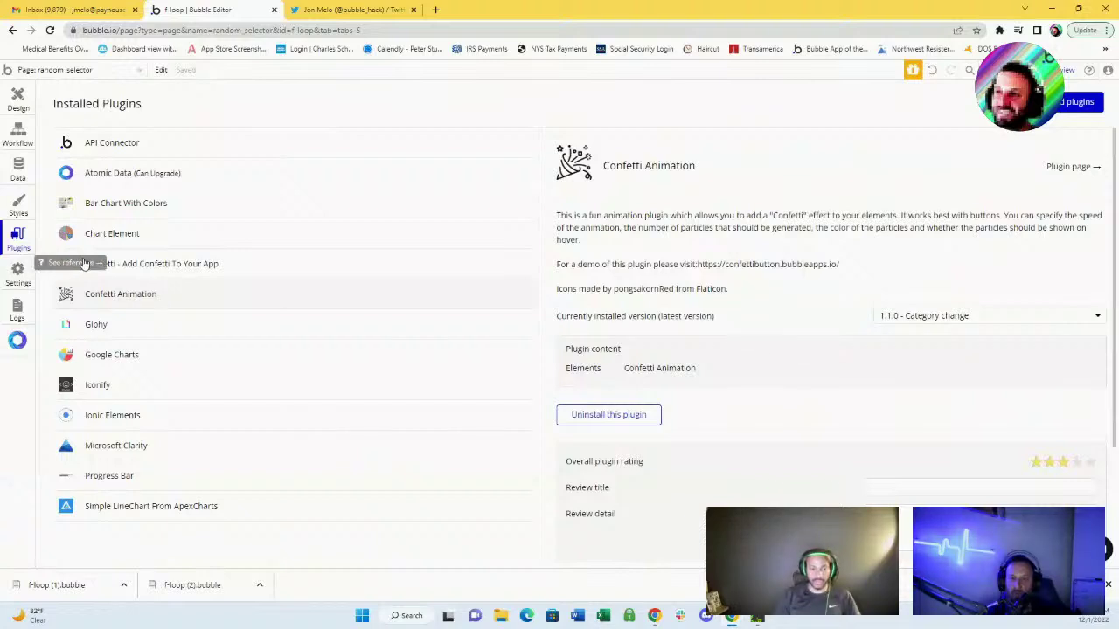
left_click(18, 273)
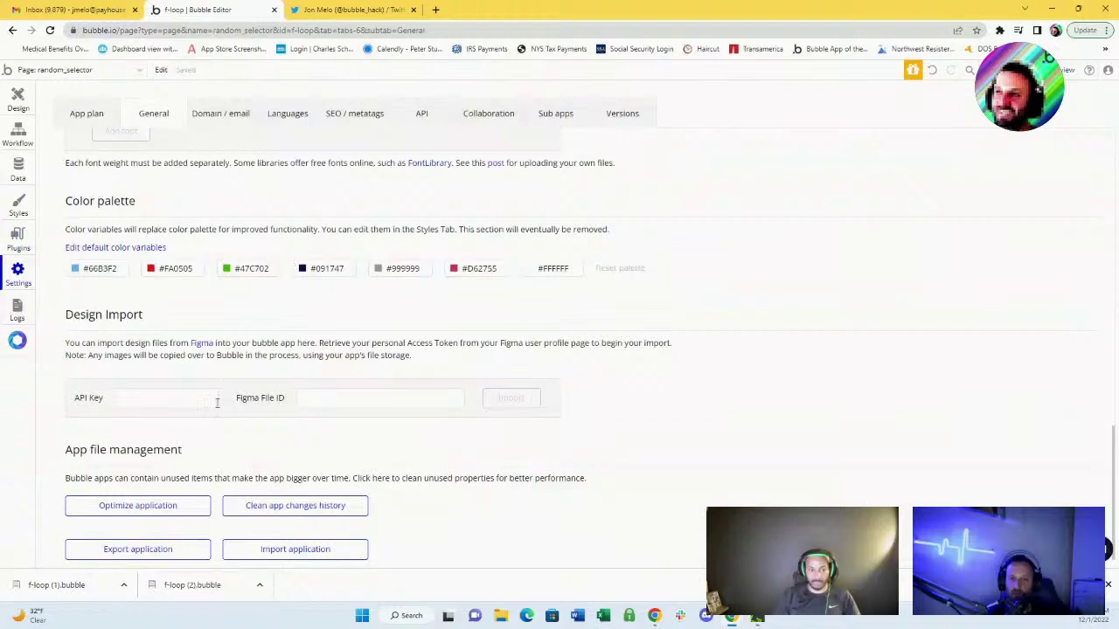
left_click(166, 505)
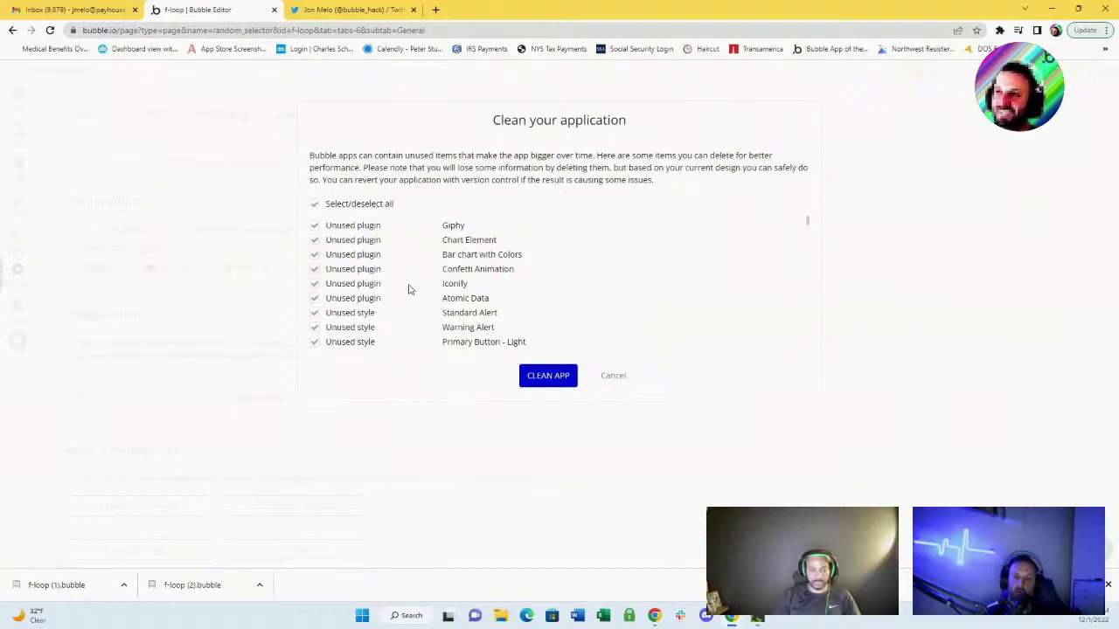
left_click(315, 204)
left_click(315, 270)
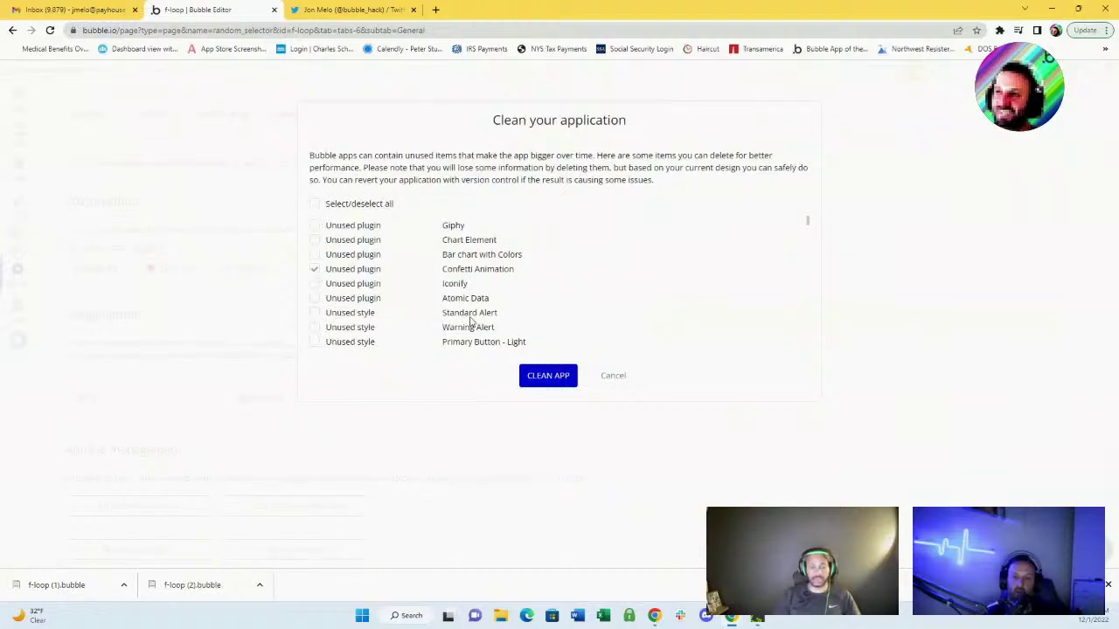
scroll(384, 313, "down", 3)
scroll(351, 317, "up", 2)
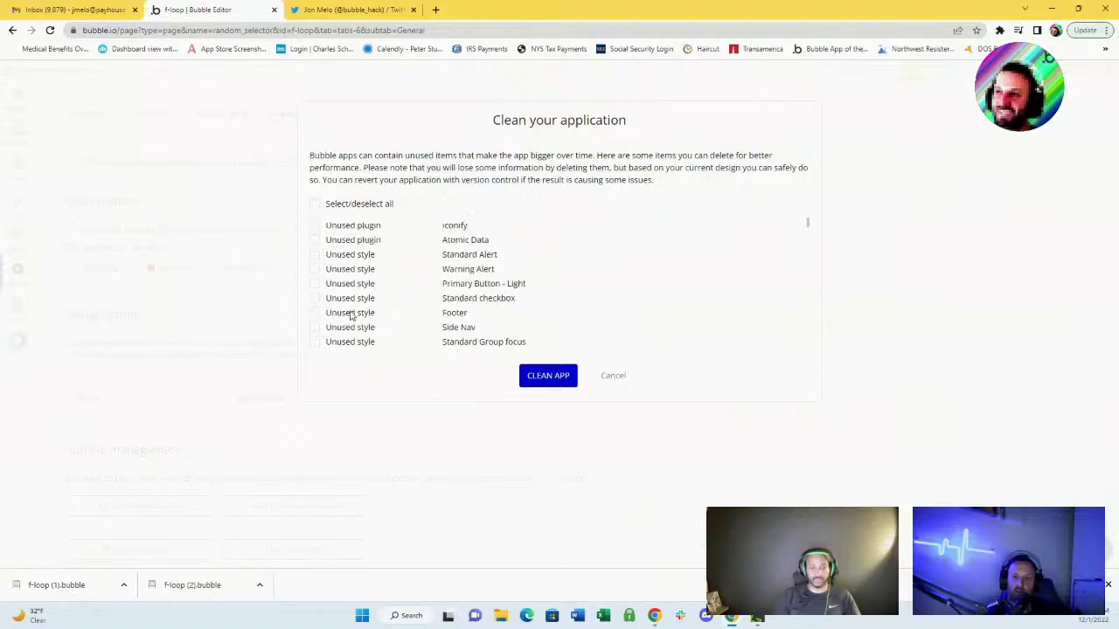
left_click(315, 284)
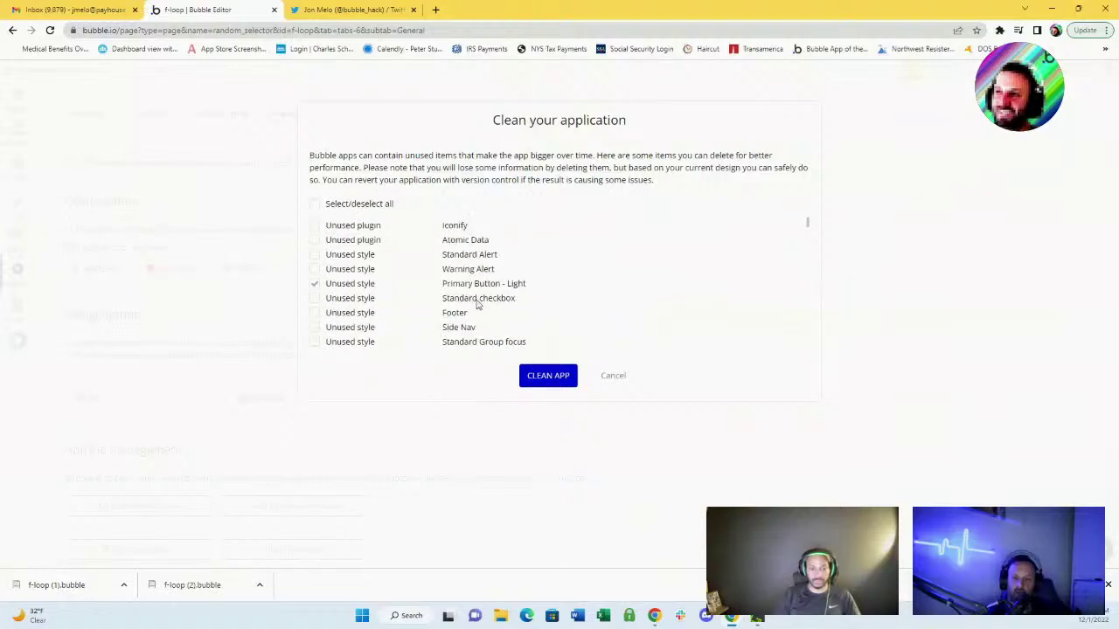
scroll(434, 327, "up", 2)
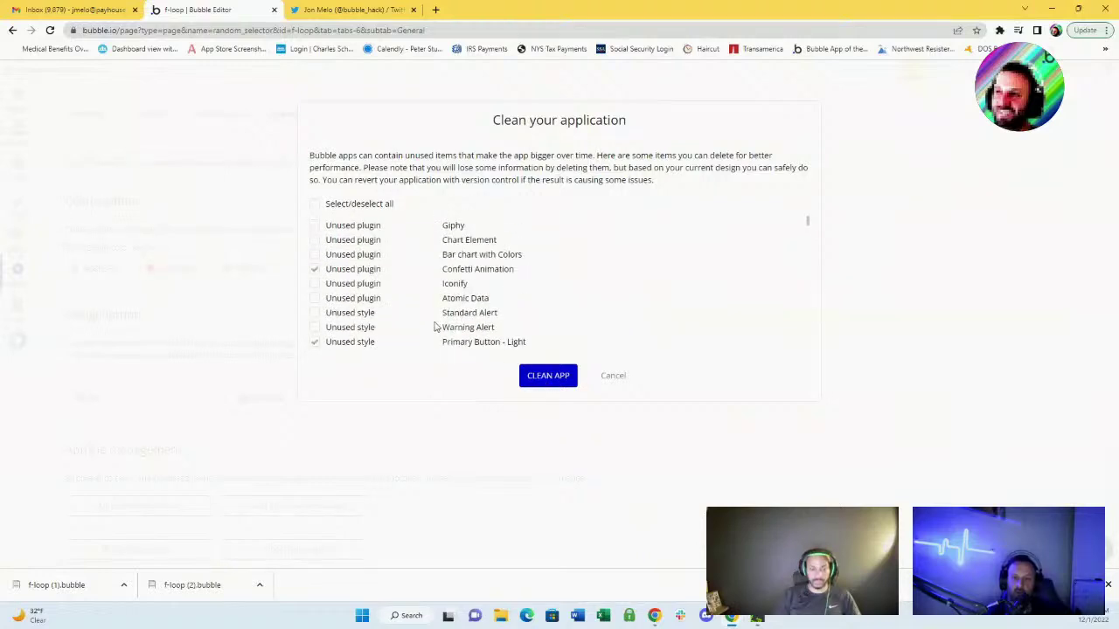
left_click(539, 378)
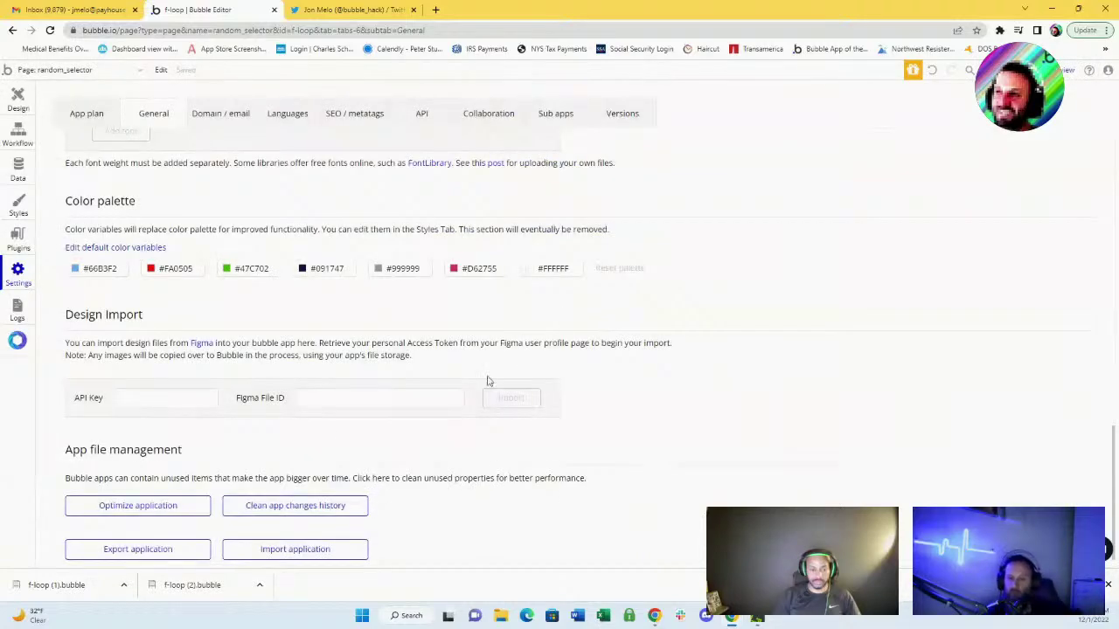
- Check the installed plugins and the element styles for the cleaned Confetti Animation plugin and Primary Button - Light style
scroll(168, 471, "up", 3)
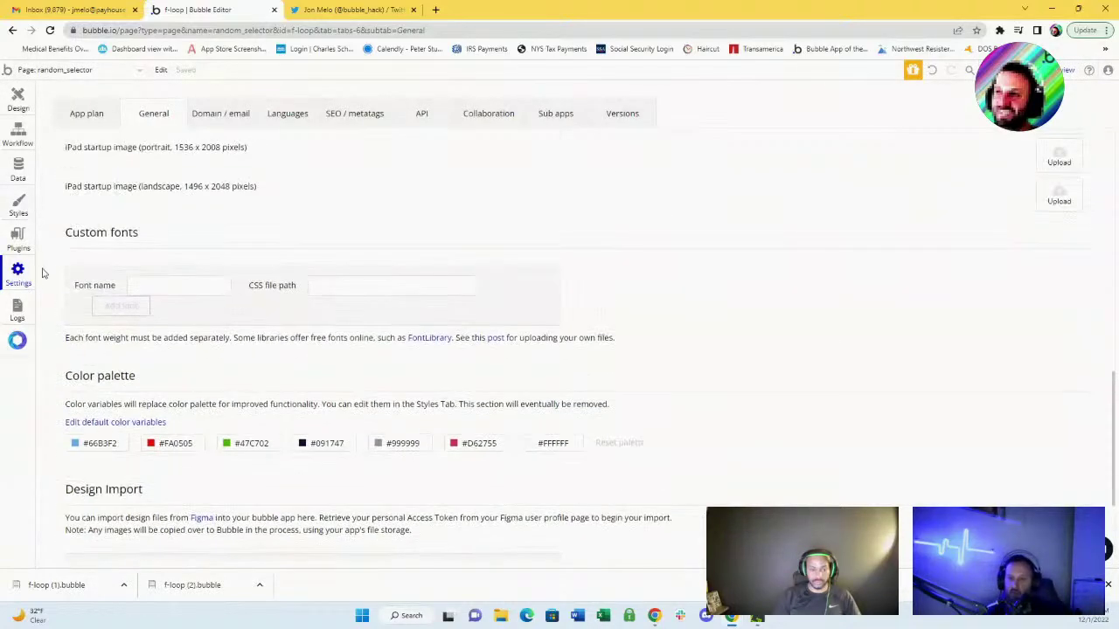
left_click(19, 240)
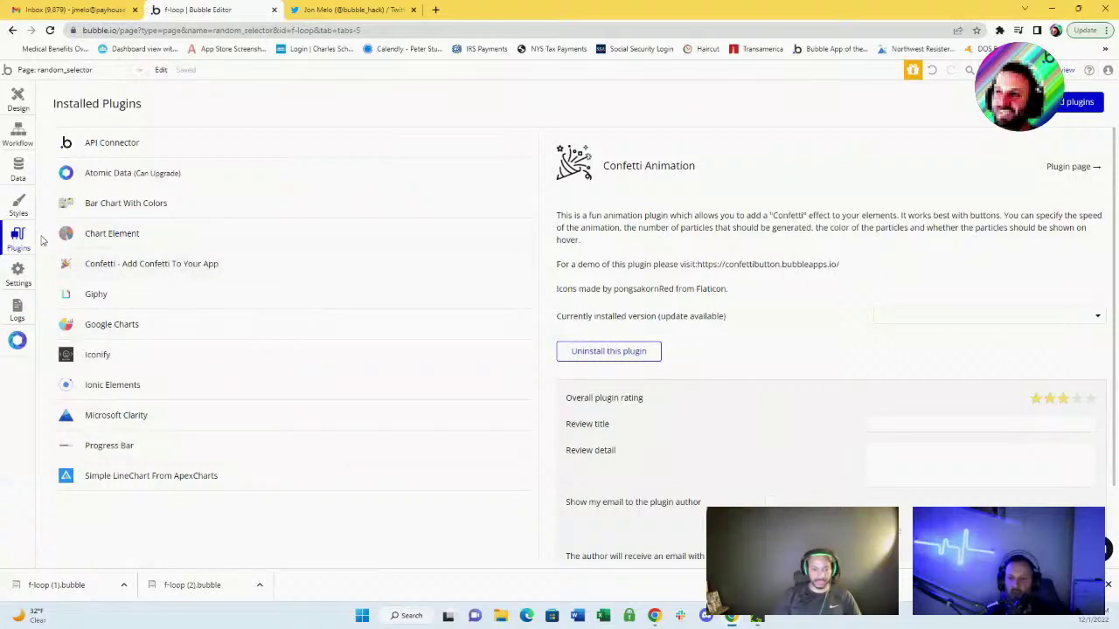
left_click(19, 217)
left_click(16, 239)
left_click(18, 206)
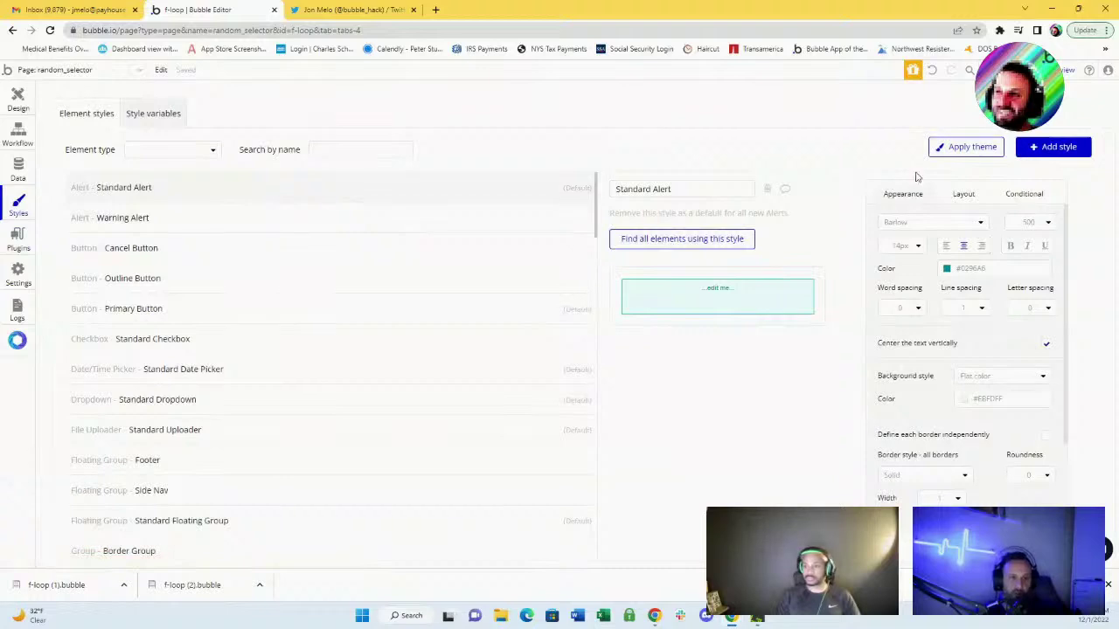
- Search the element styles by name for "Primar" and preview the Primary Button style
left_click(337, 150)
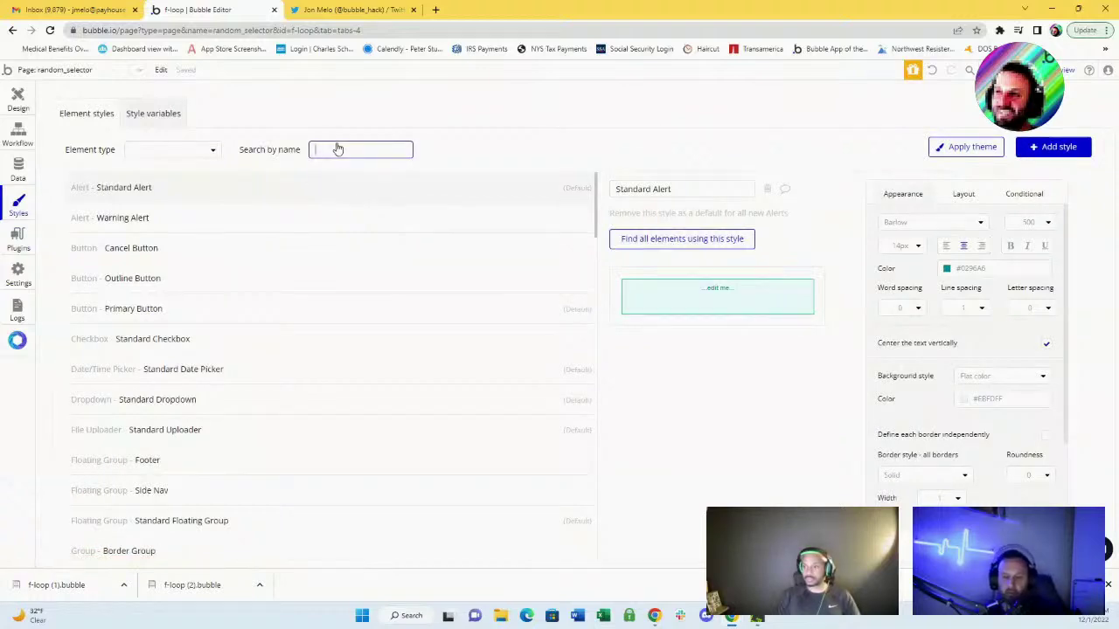
type("Prim")
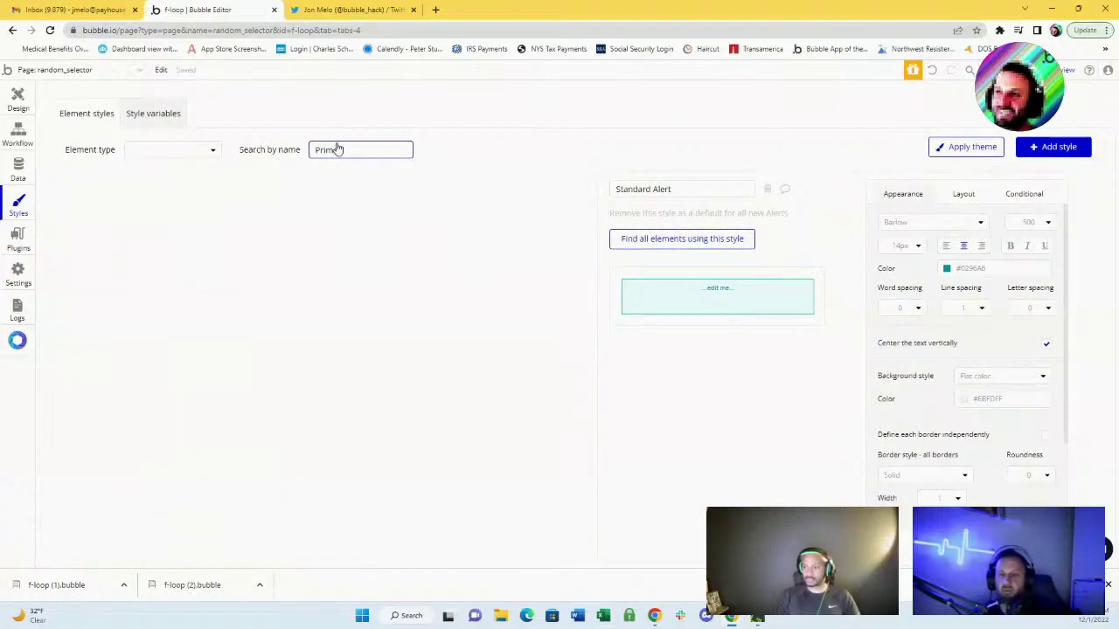
type("ar")
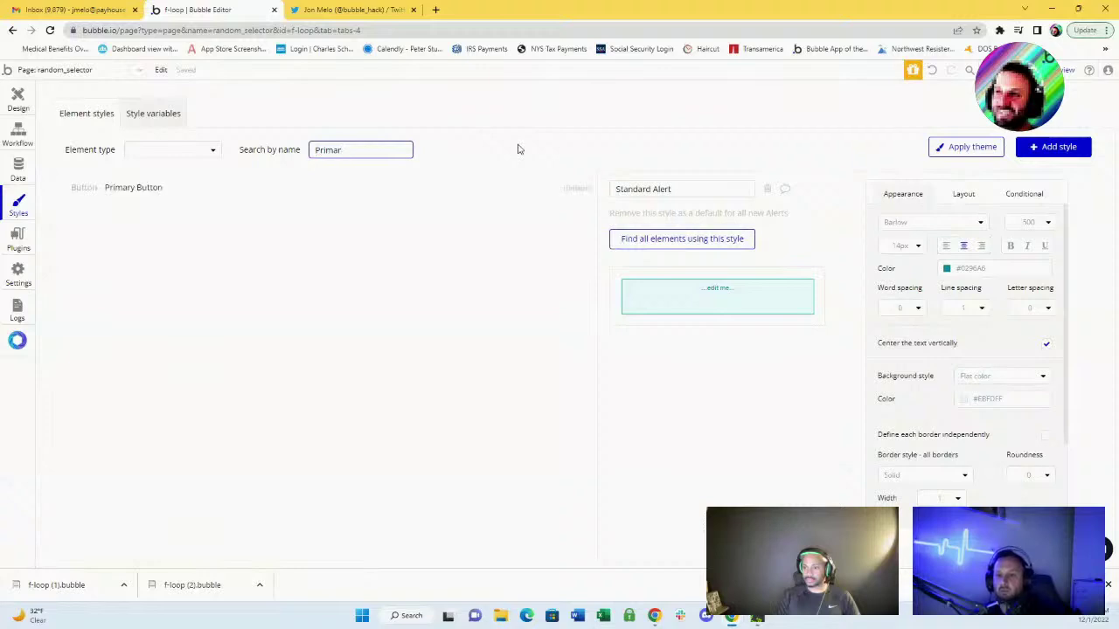
mouse_move(157, 197)
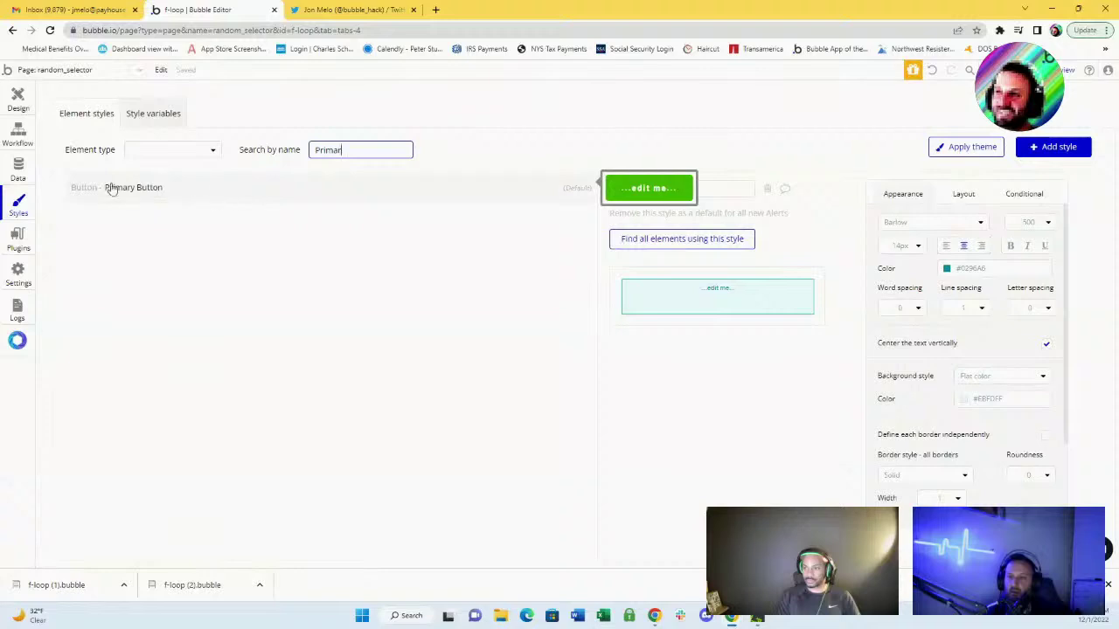
- Open the Optimize application cleanup list from the general settings and review the remaining unused plugins and styles without cleaning them
left_click(24, 308)
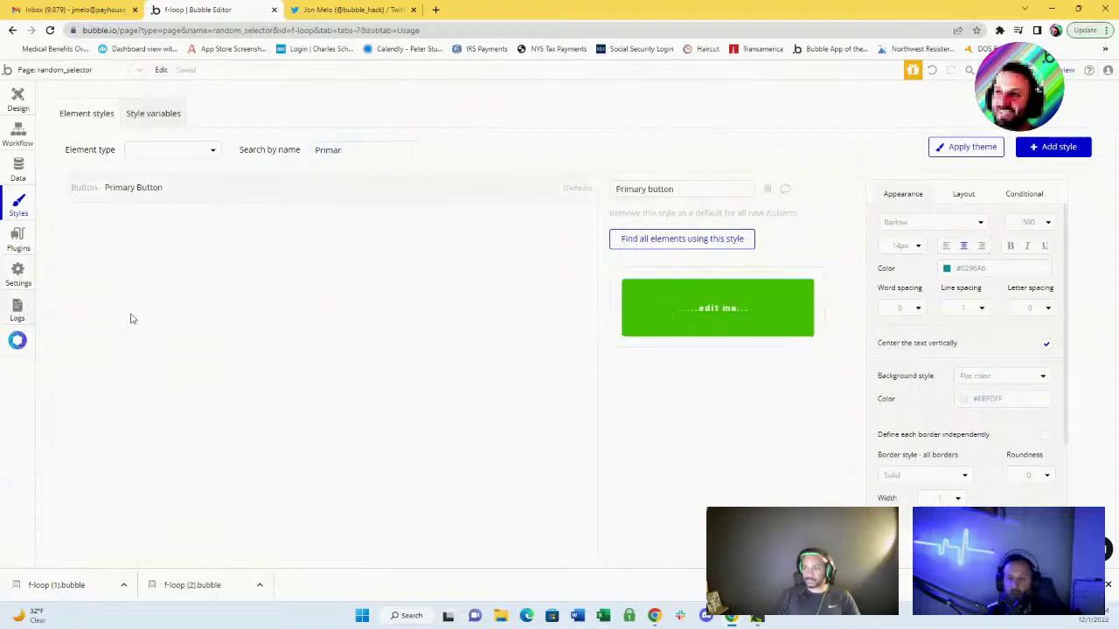
left_click(19, 278)
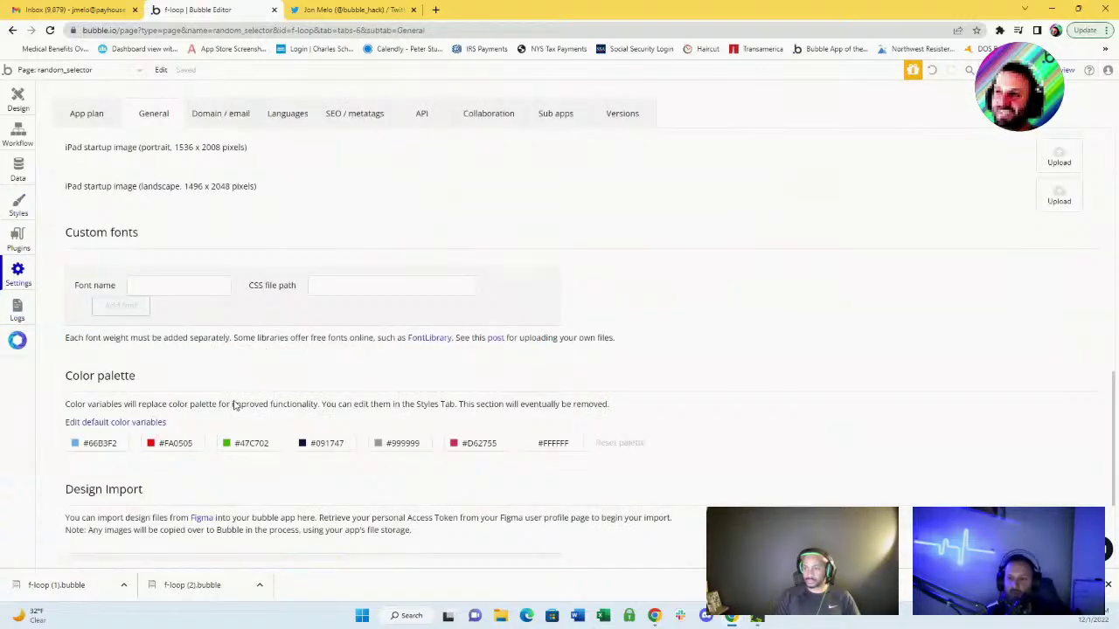
scroll(234, 404, "down", 2)
scroll(274, 429, "up", 1)
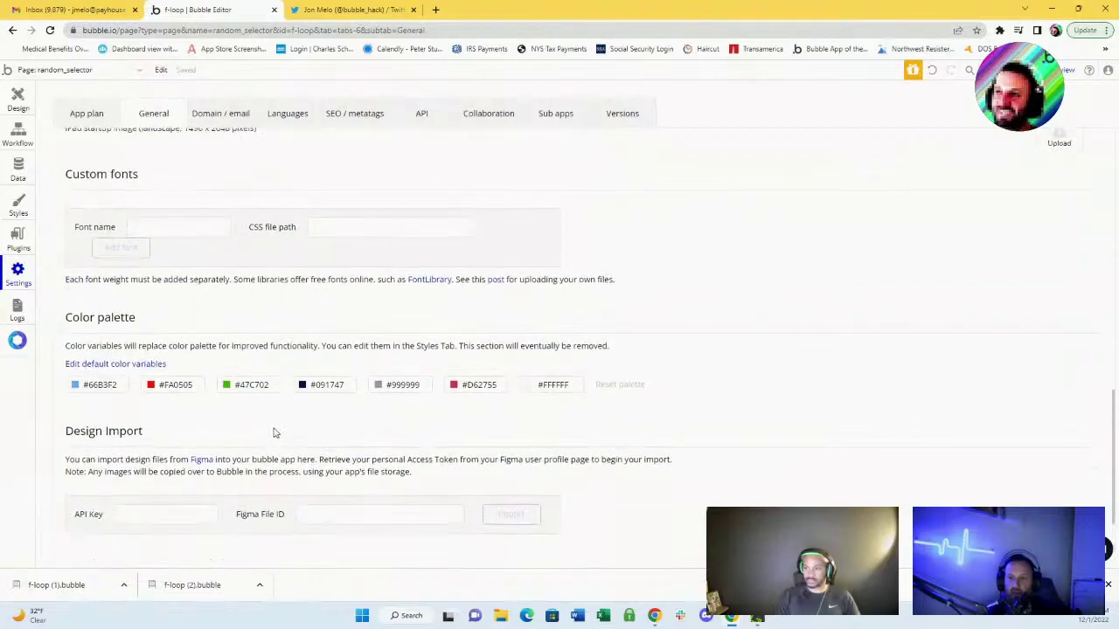
scroll(267, 445, "down", 1)
left_click(165, 521)
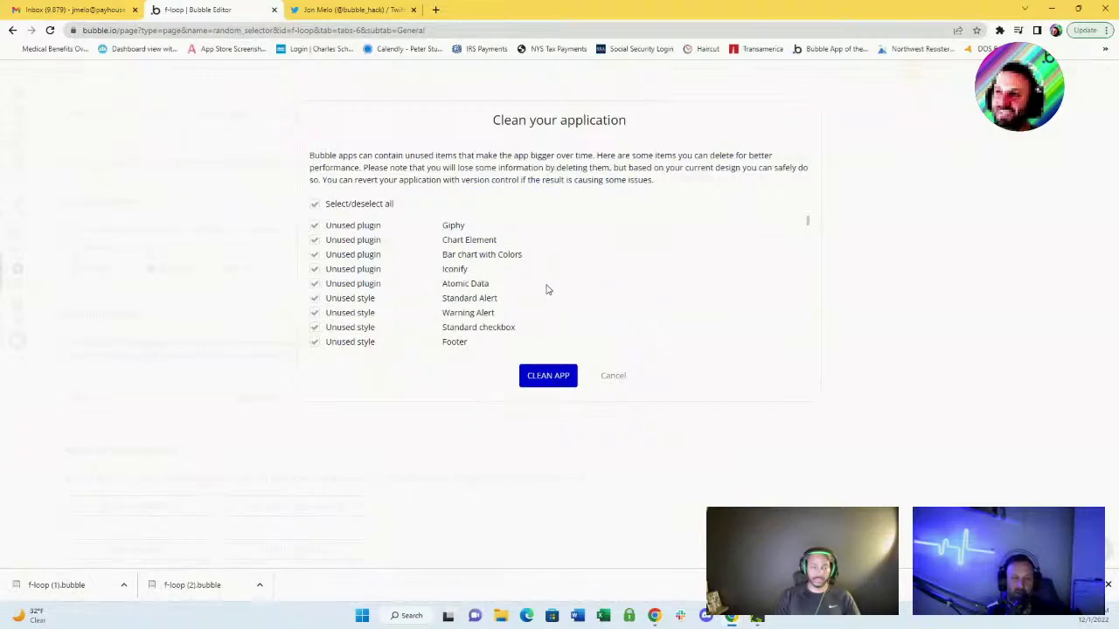
left_click_drag(812, 227, 792, 200)
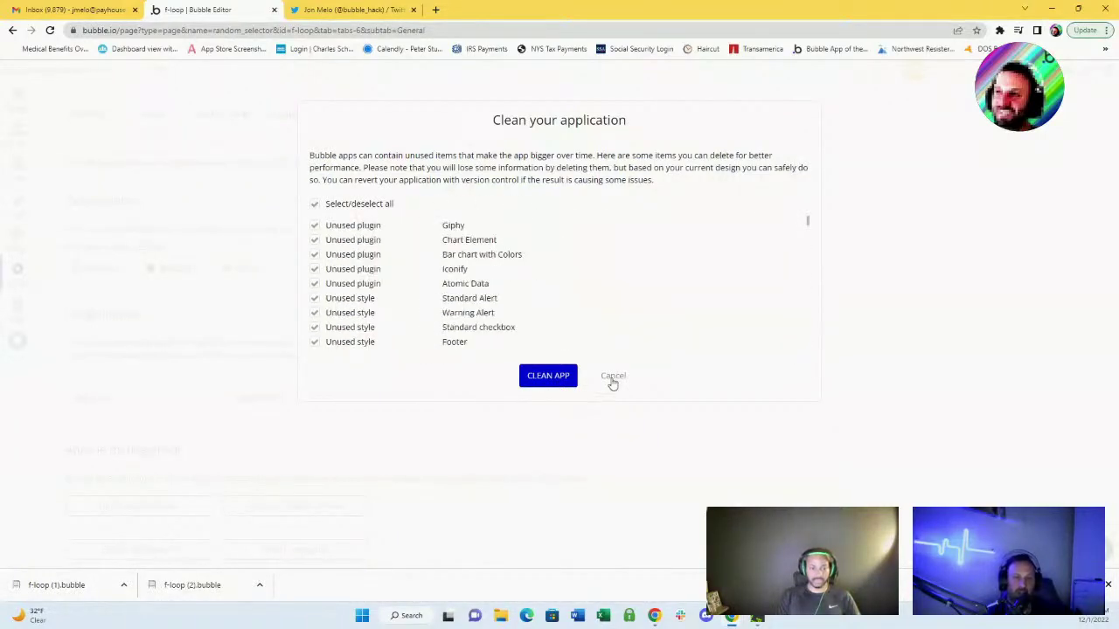
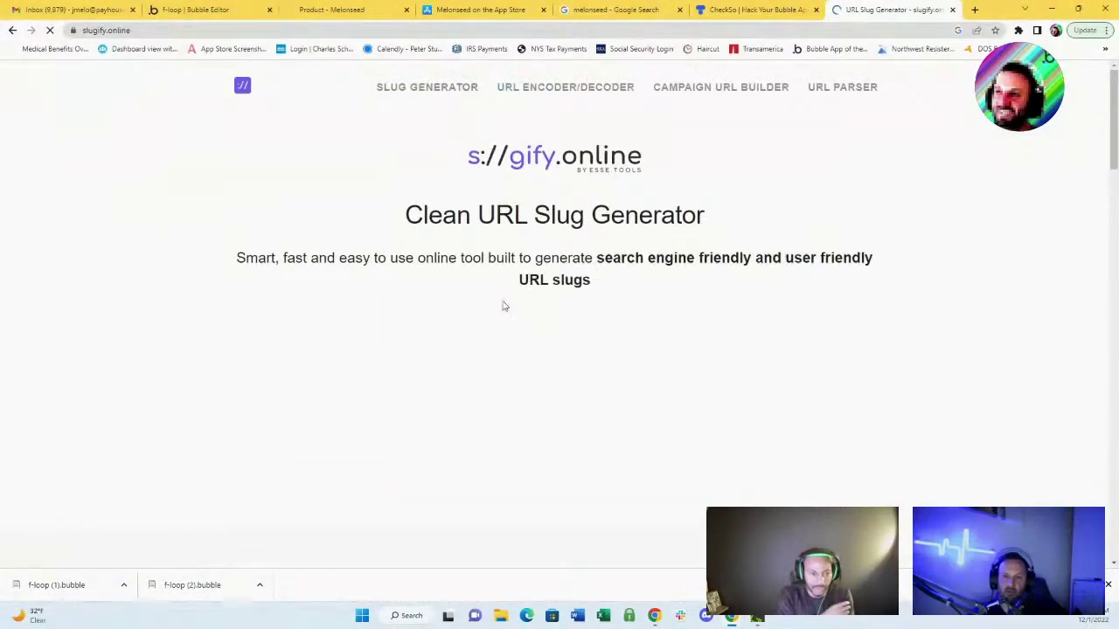
- Read the introduction of the Clean URL Slug Generator on slugify.online, then return to the previous page
left_click_drag(267, 260, 685, 287)
scroll(527, 341, "down", 2)
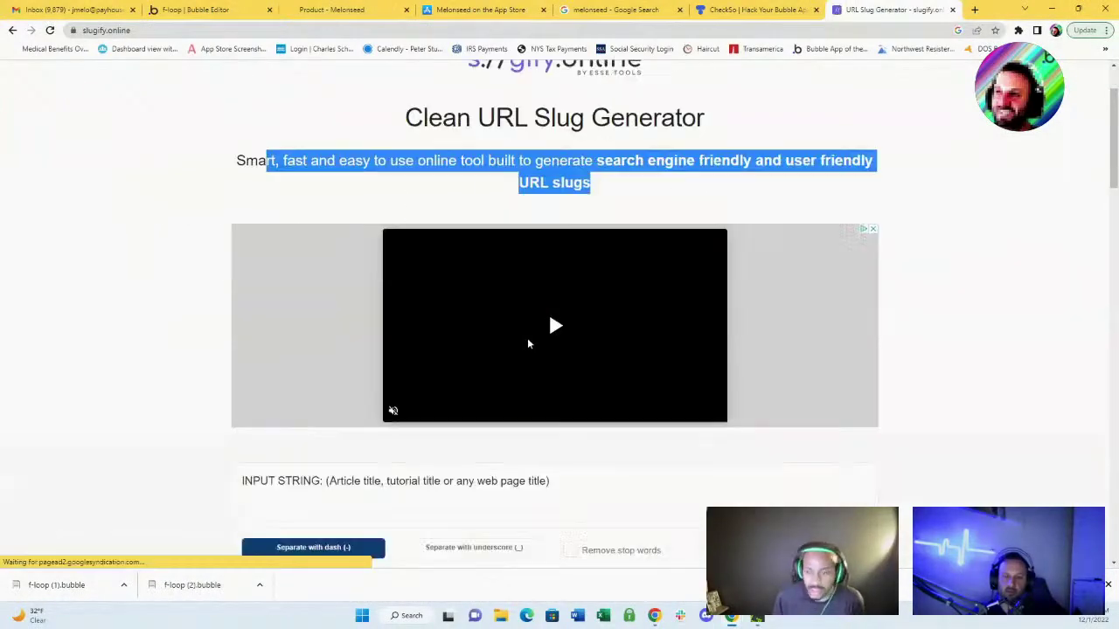
scroll(529, 340, "up", 2)
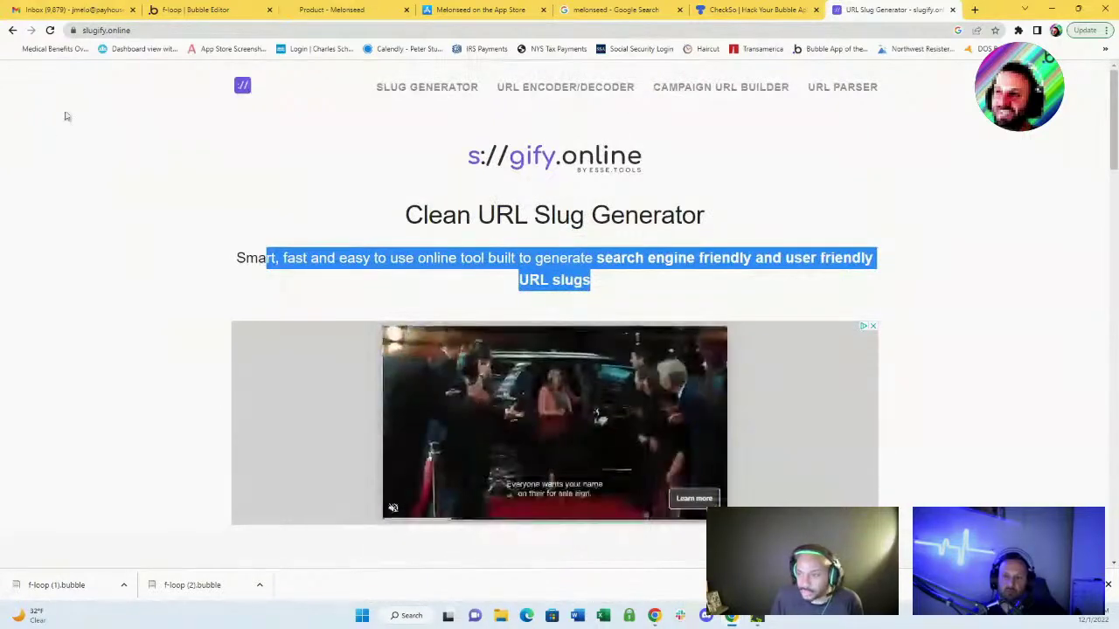
left_click(12, 31)
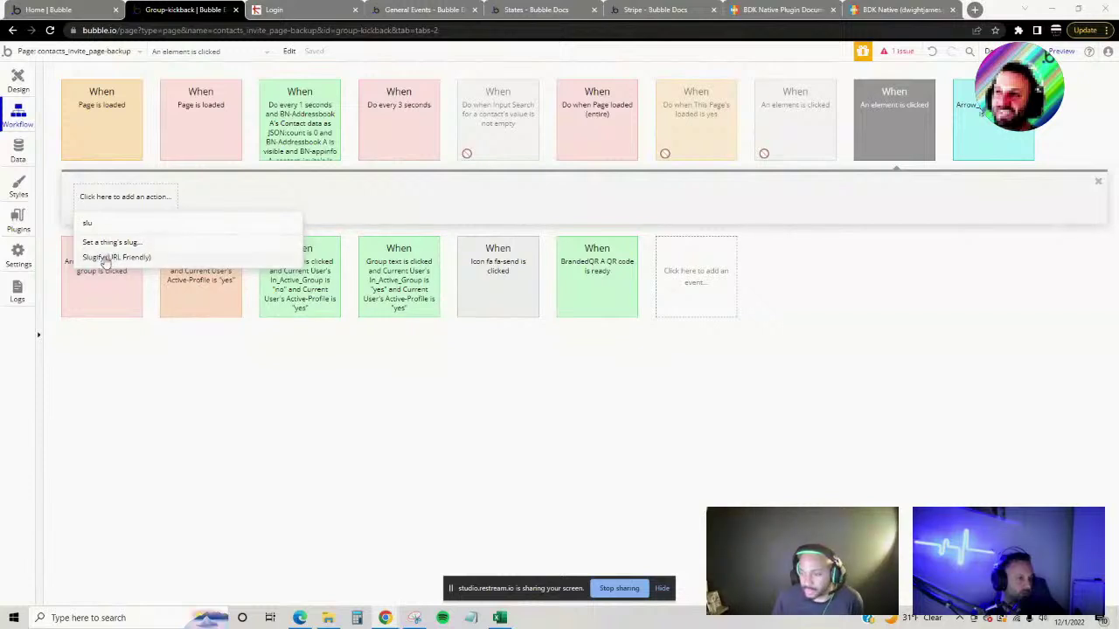
- Open the reference for the Set a thing's slug action and search Bubble Docs for "slugify"
mouse_move(105, 248)
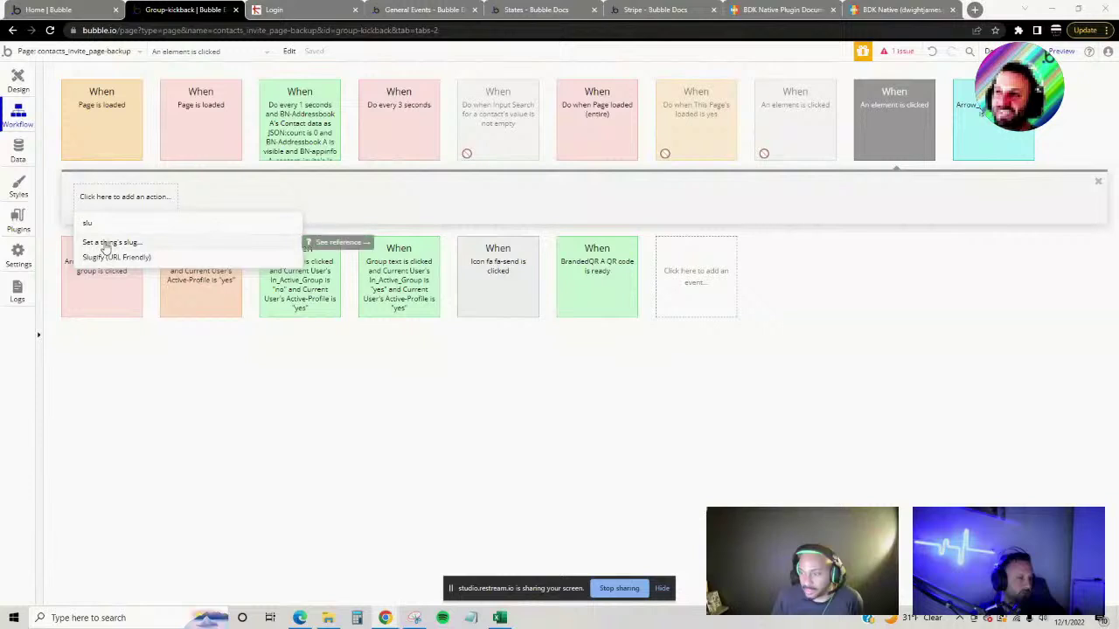
left_click(313, 248)
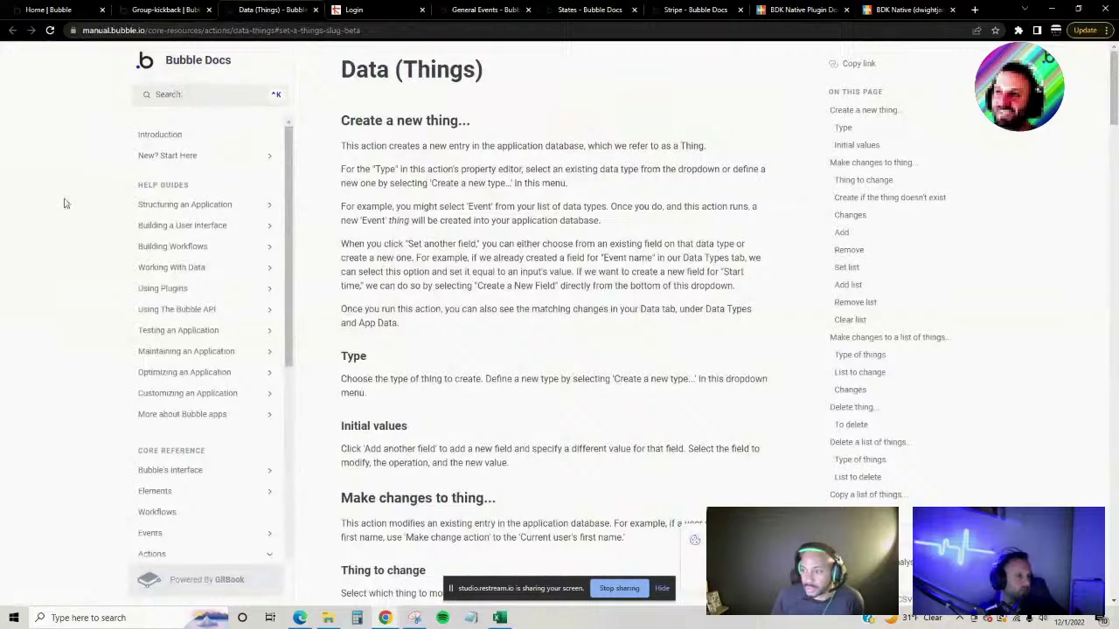
left_click(187, 94)
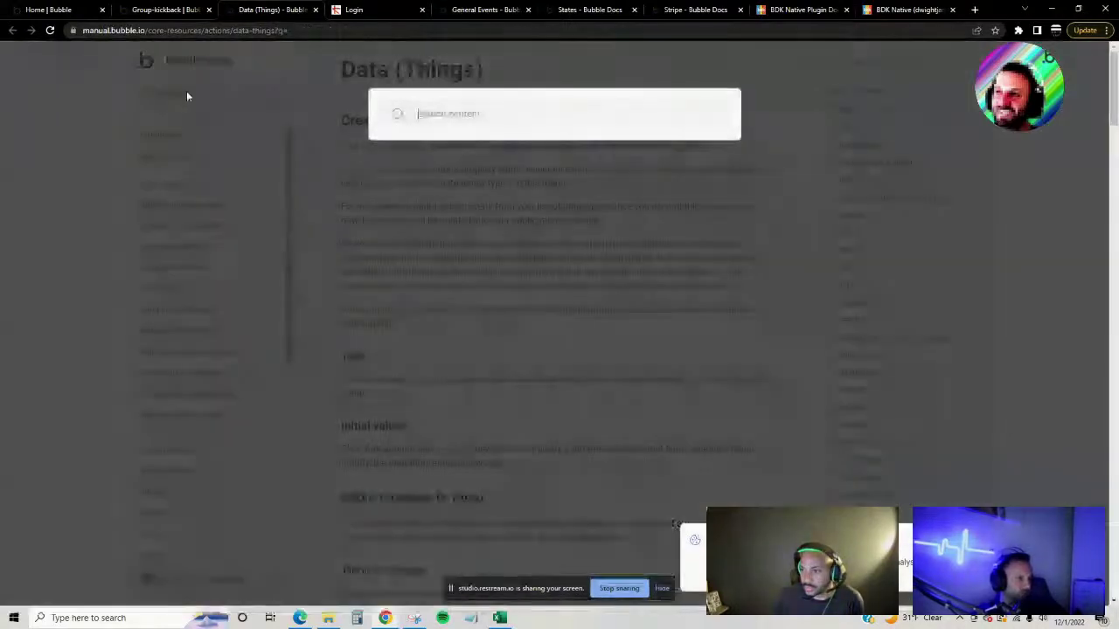
type("slug")
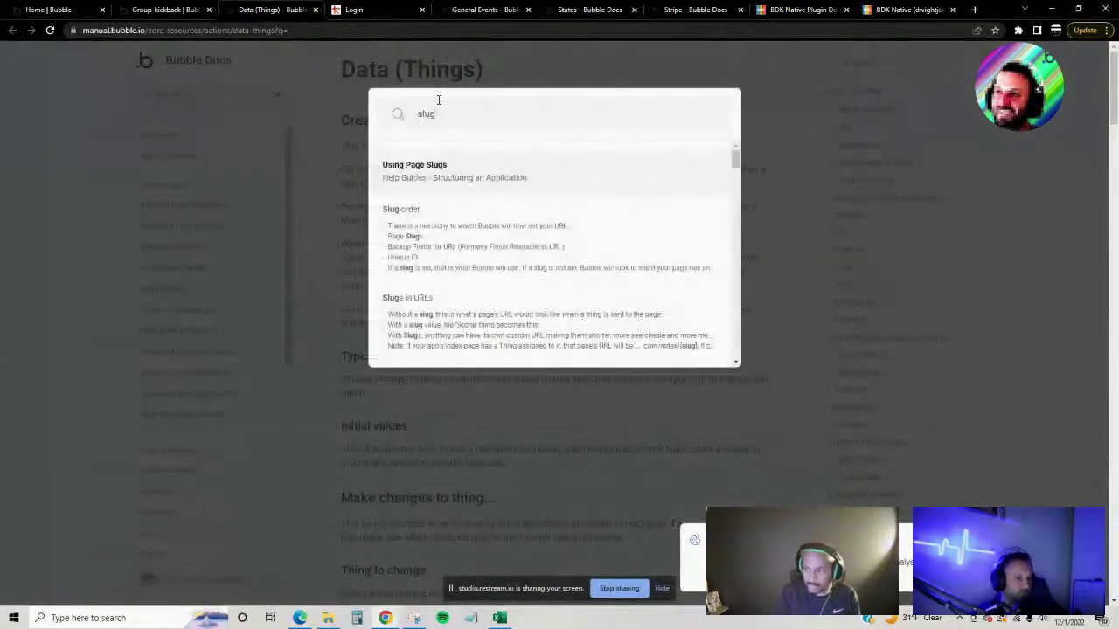
type("ify")
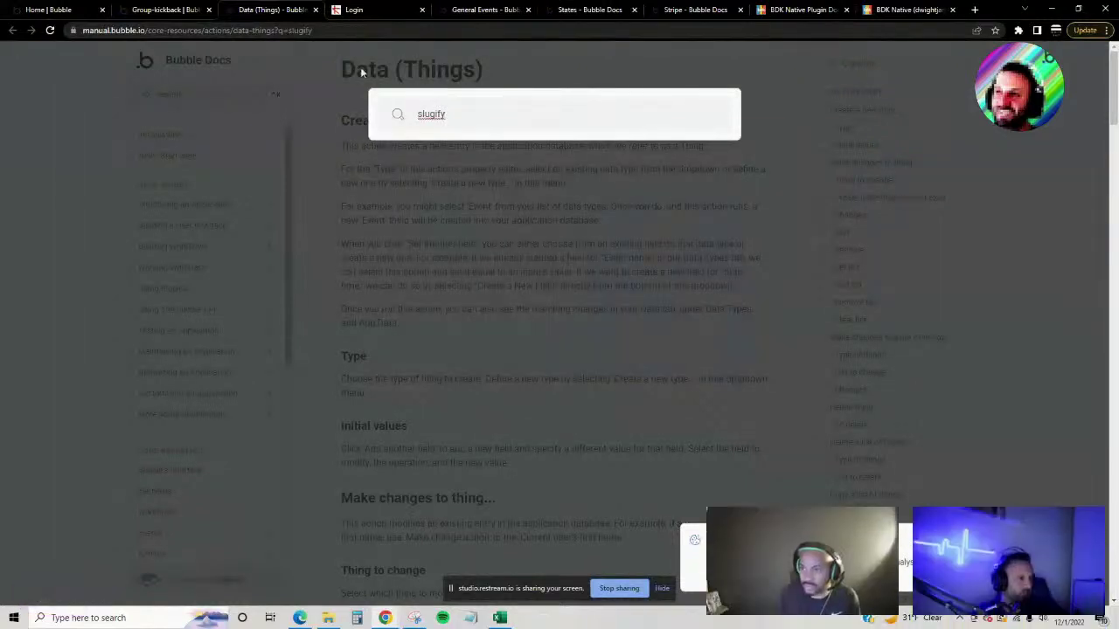
- Compare the docs search term with the Slugify (URL Friendly) action name in the Group-kickback workflow editor
left_click(166, 10)
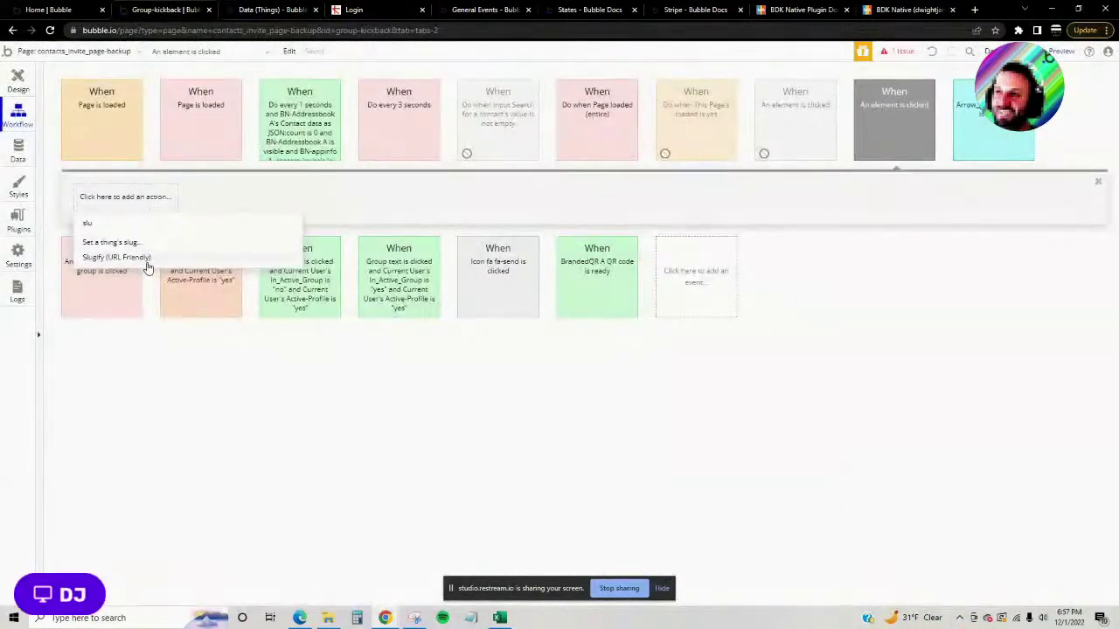
left_click(254, 9)
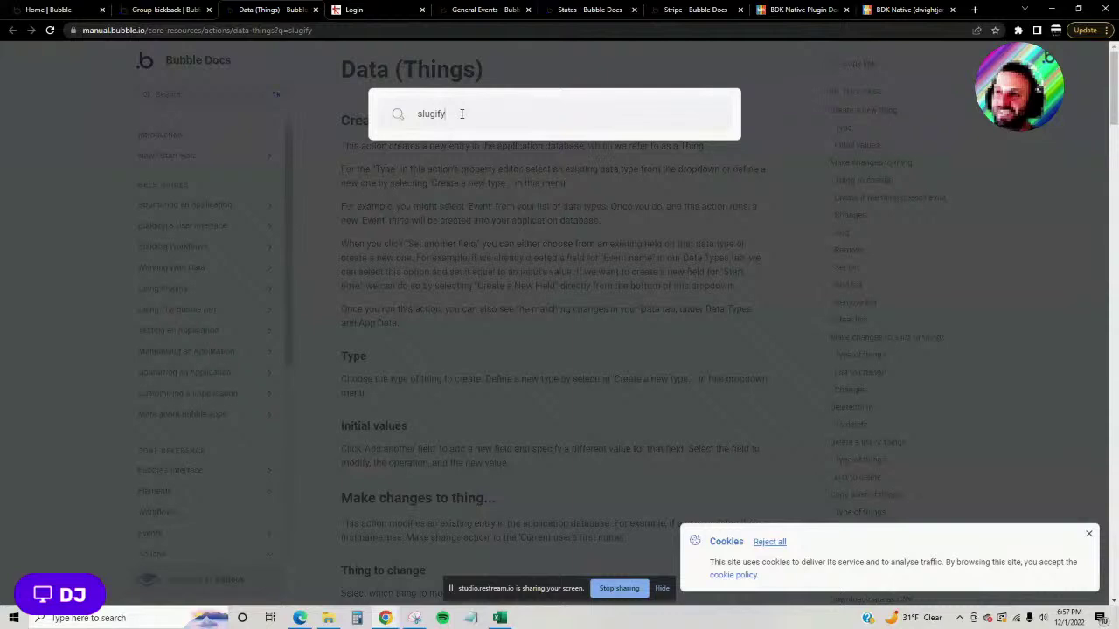
double_click(461, 113)
left_click(166, 10)
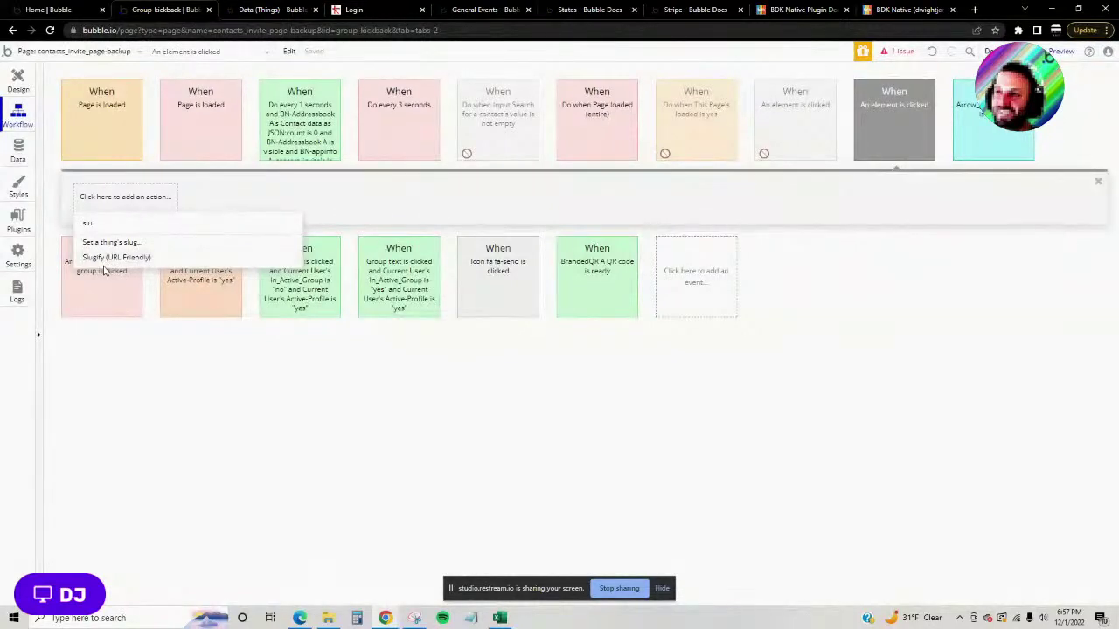
key("ctrl+plus")
key("ctrl+plus")
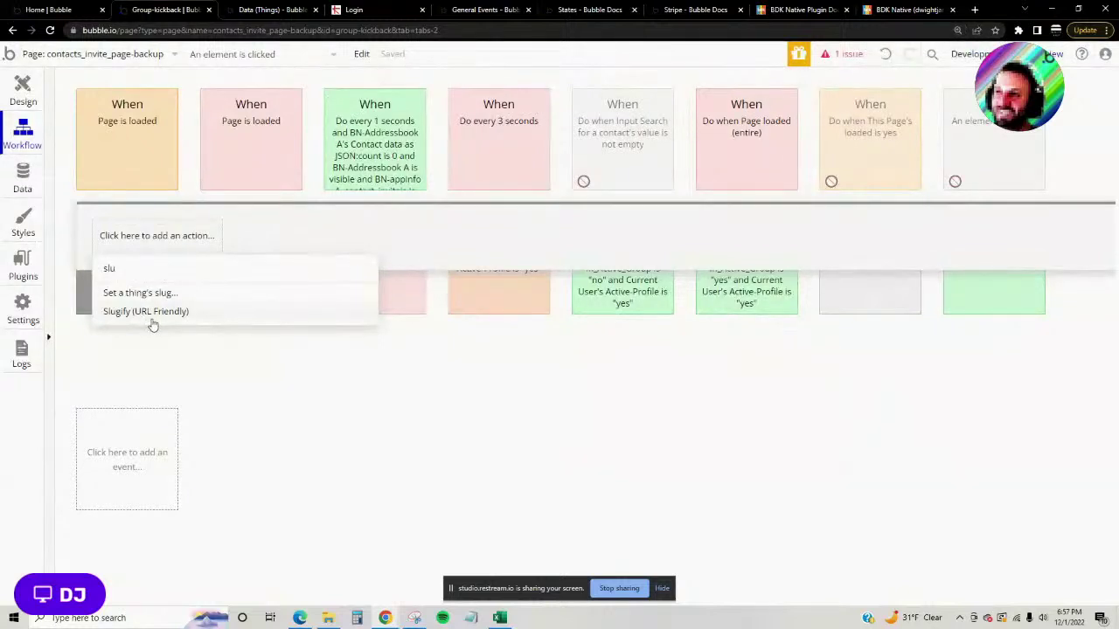
- Search Bubble Docs for the capitalised term "Slugify", then close the search
left_click(271, 10)
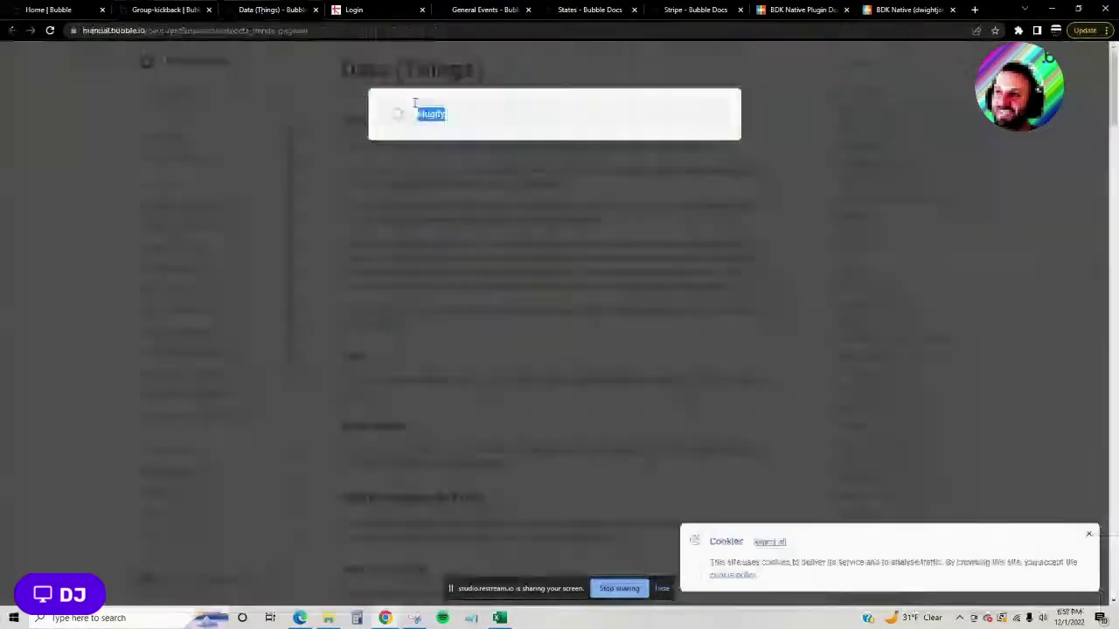
double_click(428, 113)
type("Slug")
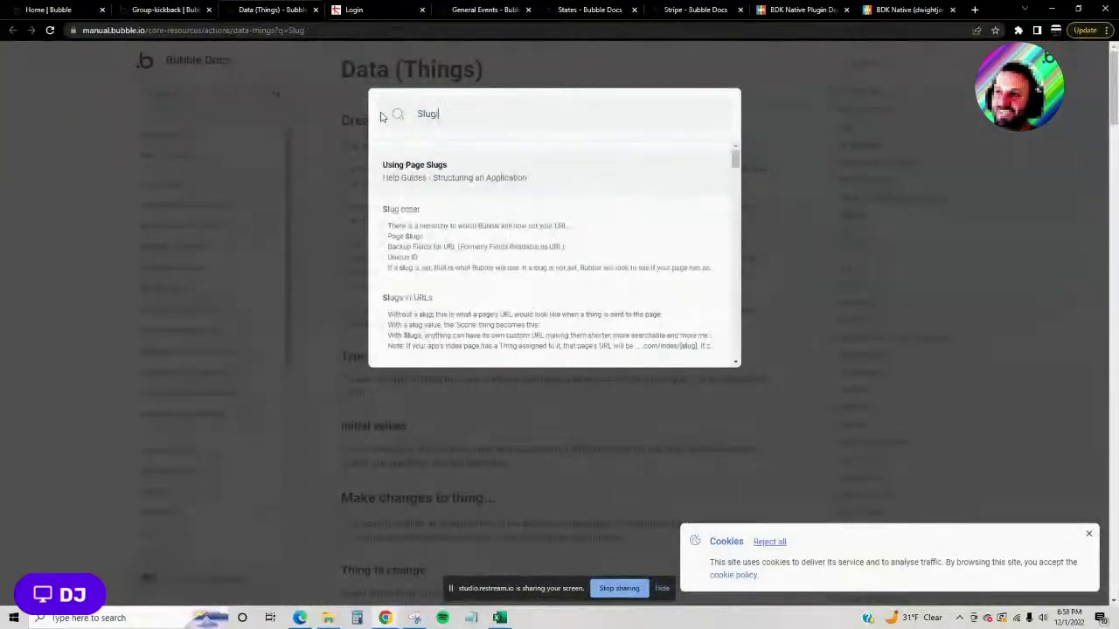
type("ify")
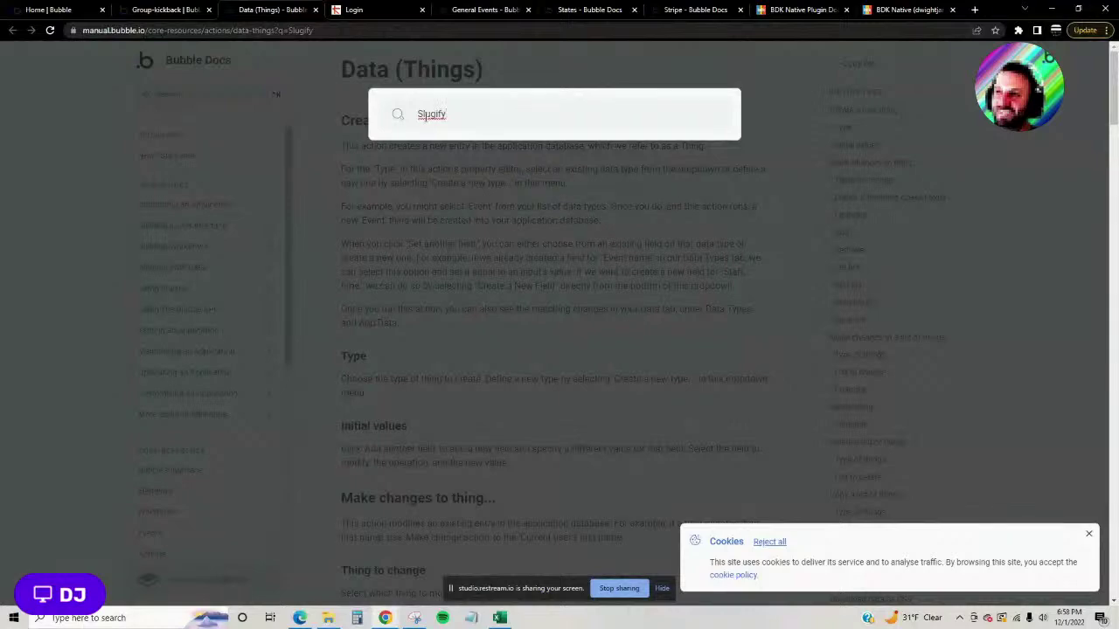
key("ctrl+a")
left_click(478, 256)
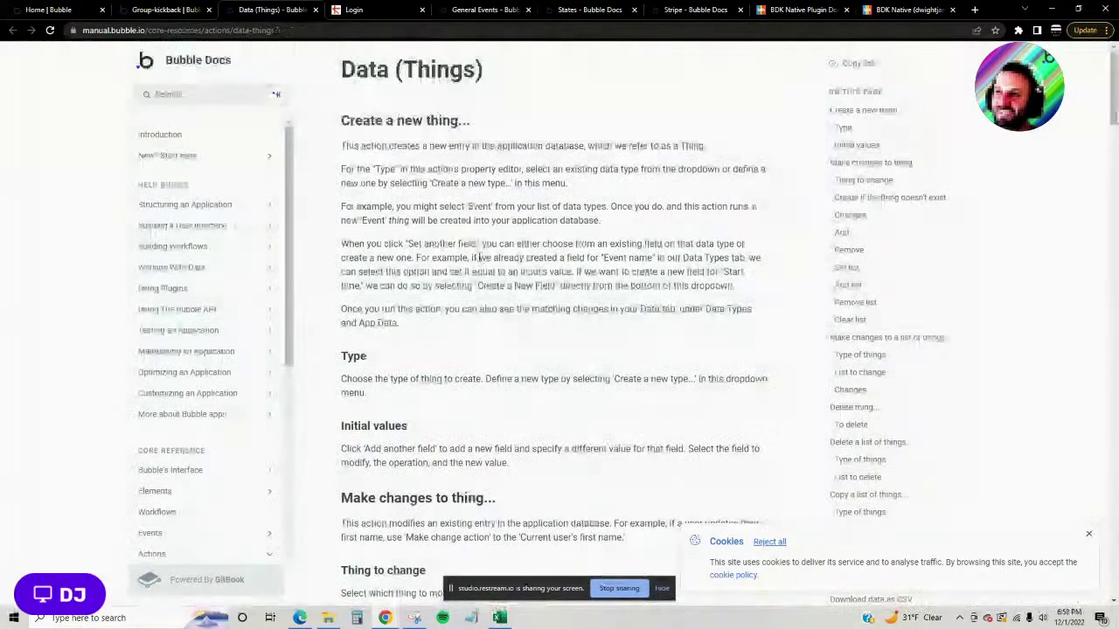
- Look for "Slugify" within the text of the Data (Things) documentation page
scroll(513, 261, "down", 4)
key("ctrl+f")
type("Slugify")
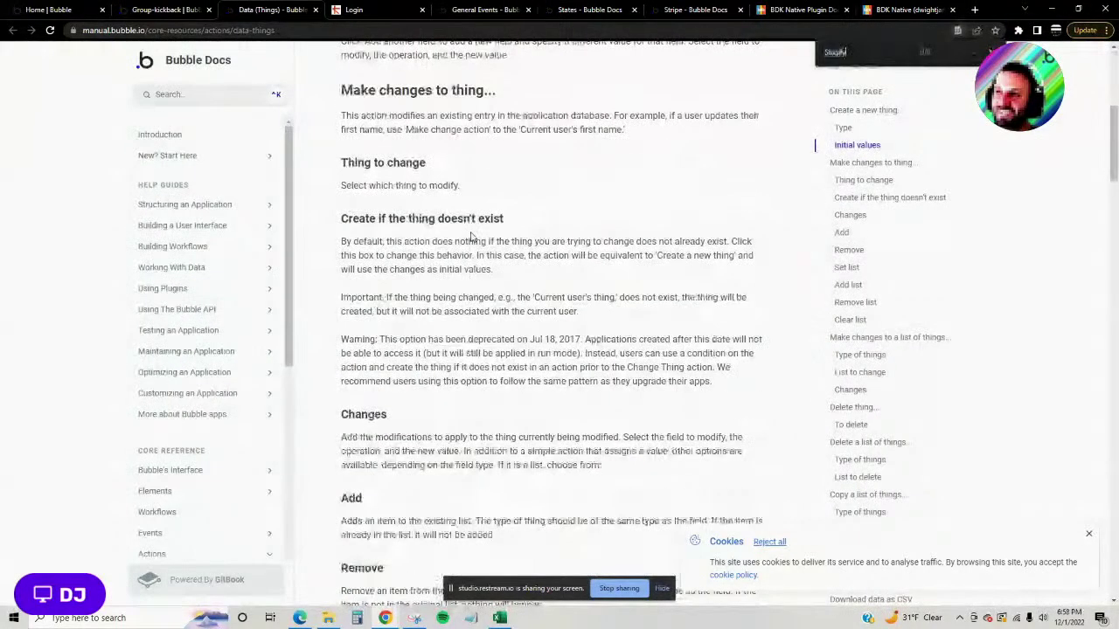
- Search Bubble Docs for "slug" and open the Using Page Slugs guide
left_click(187, 95)
type("slug")
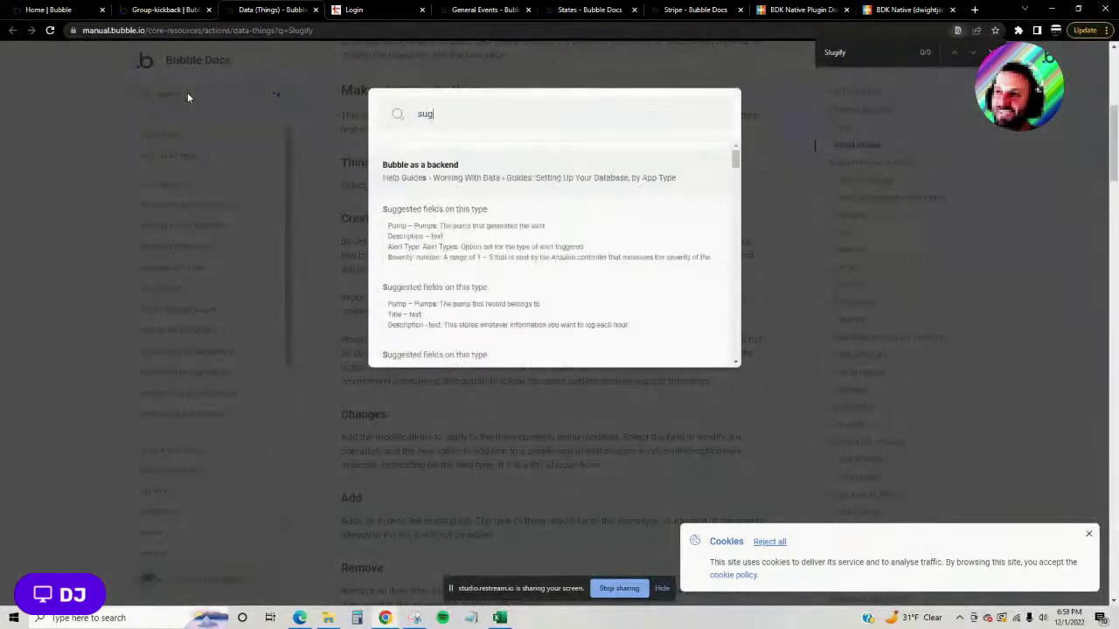
key("BackSpace")
key("BackSpace")
key("BackSpace")
type("lug")
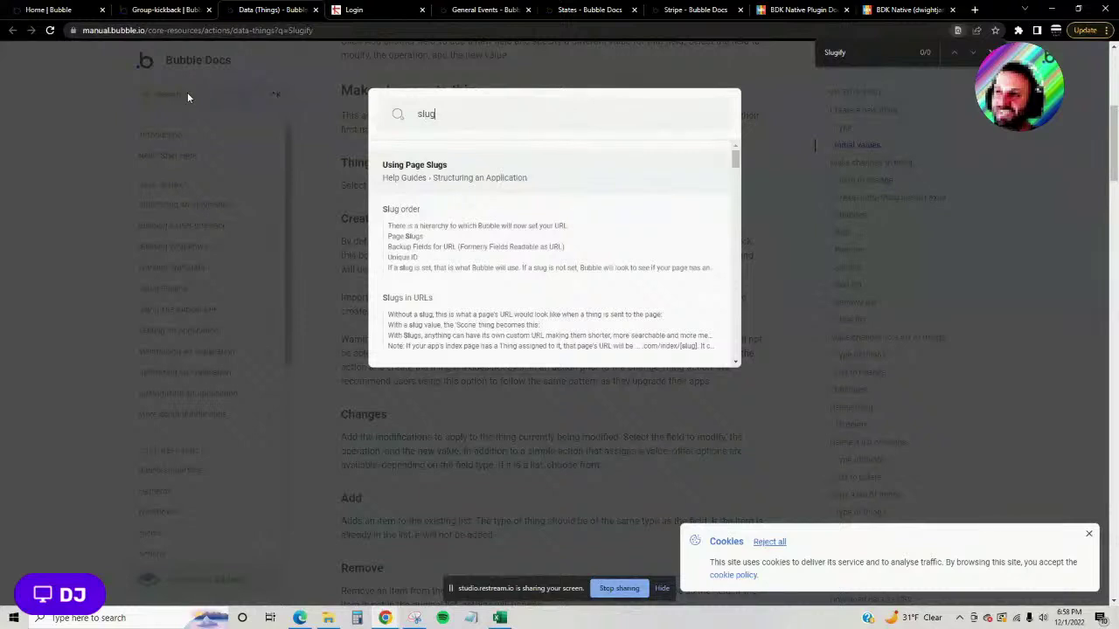
key("Return")
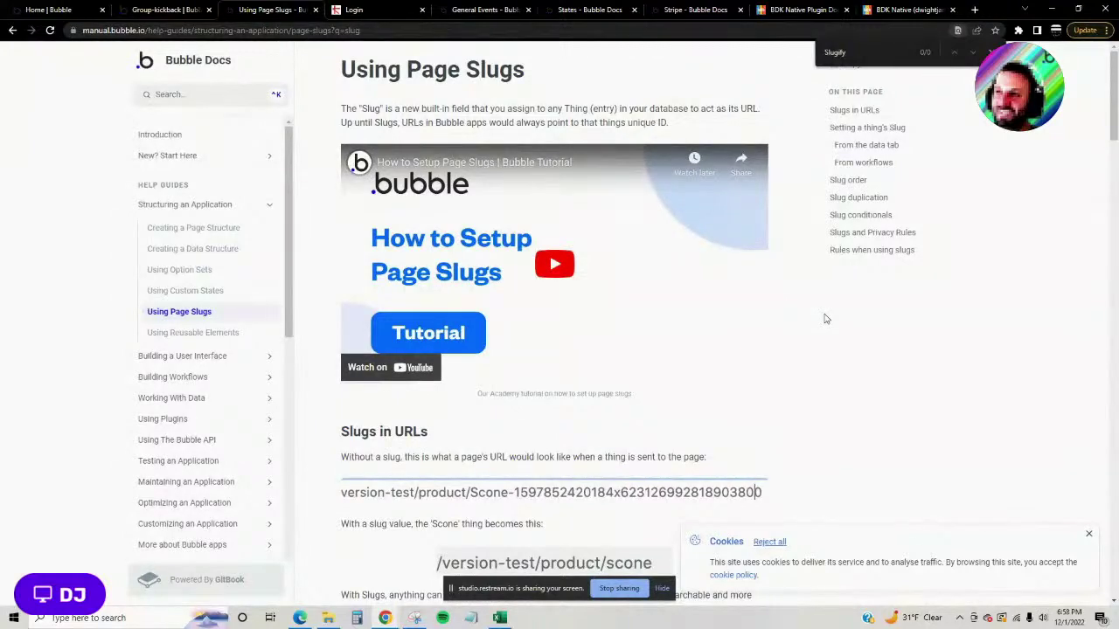
- Examine the Slugs in URLs section of the Using Page Slugs guide, dismissing the cookie notice and the in-page search
scroll(825, 319, "down", 2)
scroll(824, 319, "up", 1)
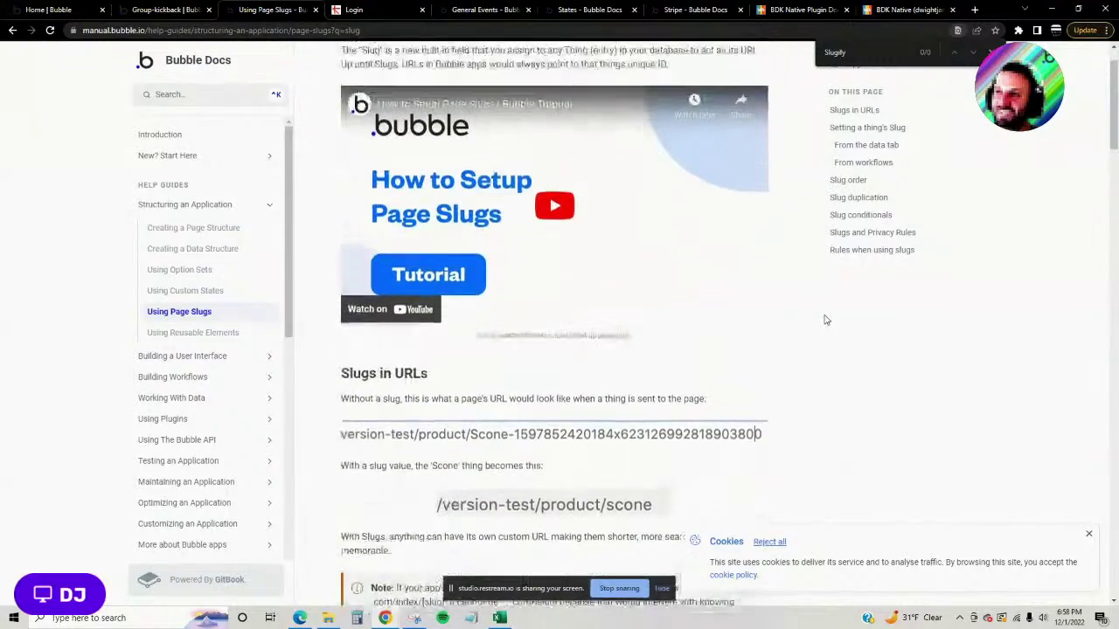
left_click(1086, 535)
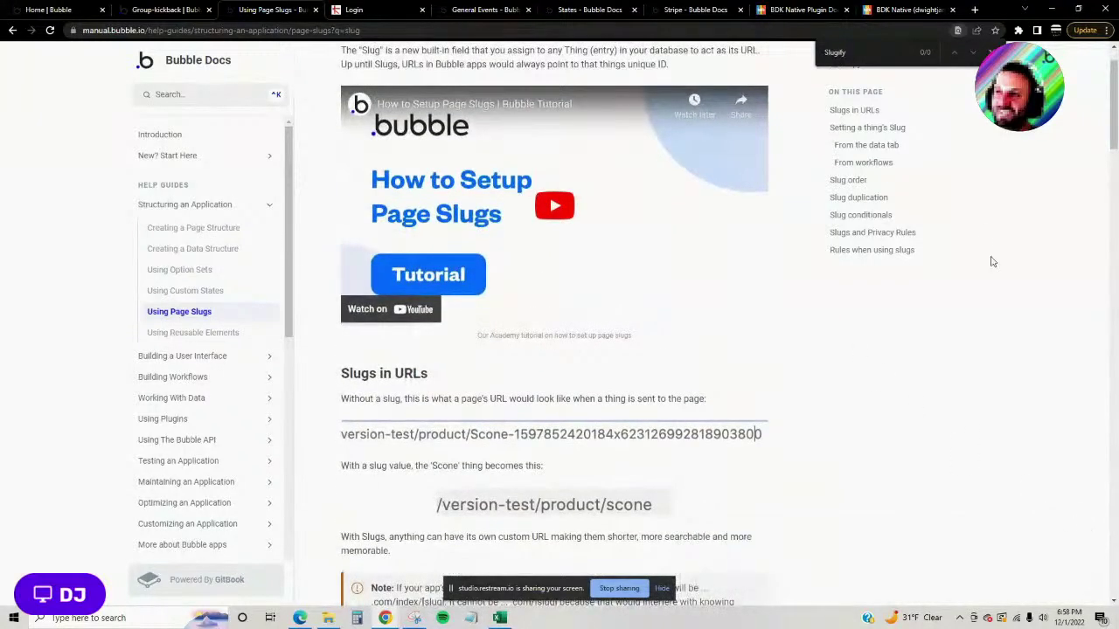
left_click(988, 51)
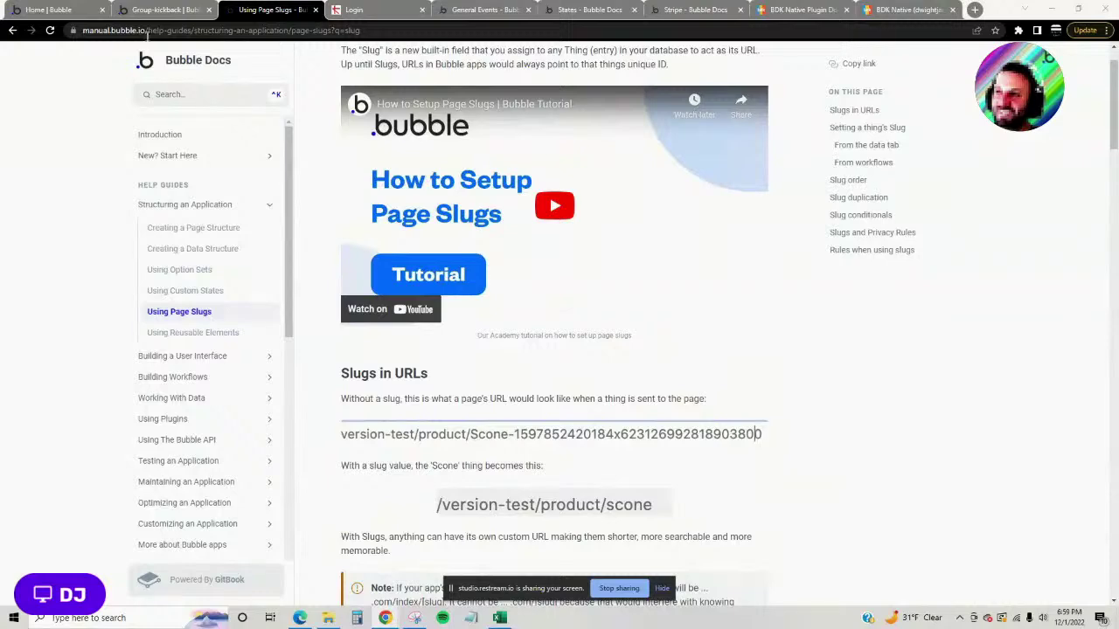
left_click(976, 10)
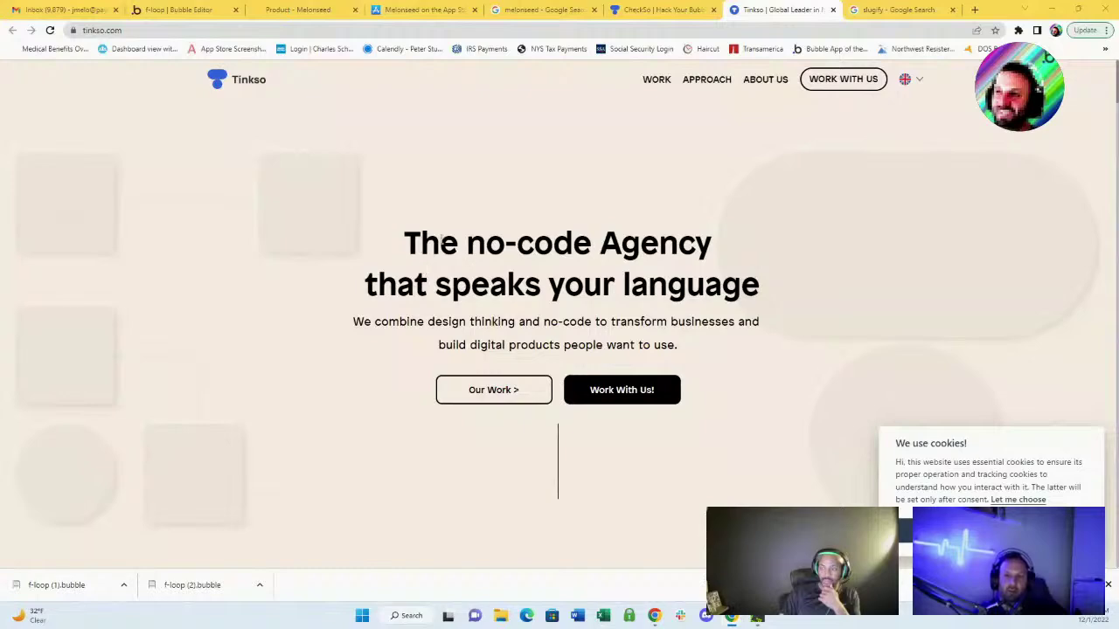
- Read the no-code agency headline and introduction on the Tinkso home page
left_click_drag(440, 242, 753, 313)
scroll(750, 378, "down", 1)
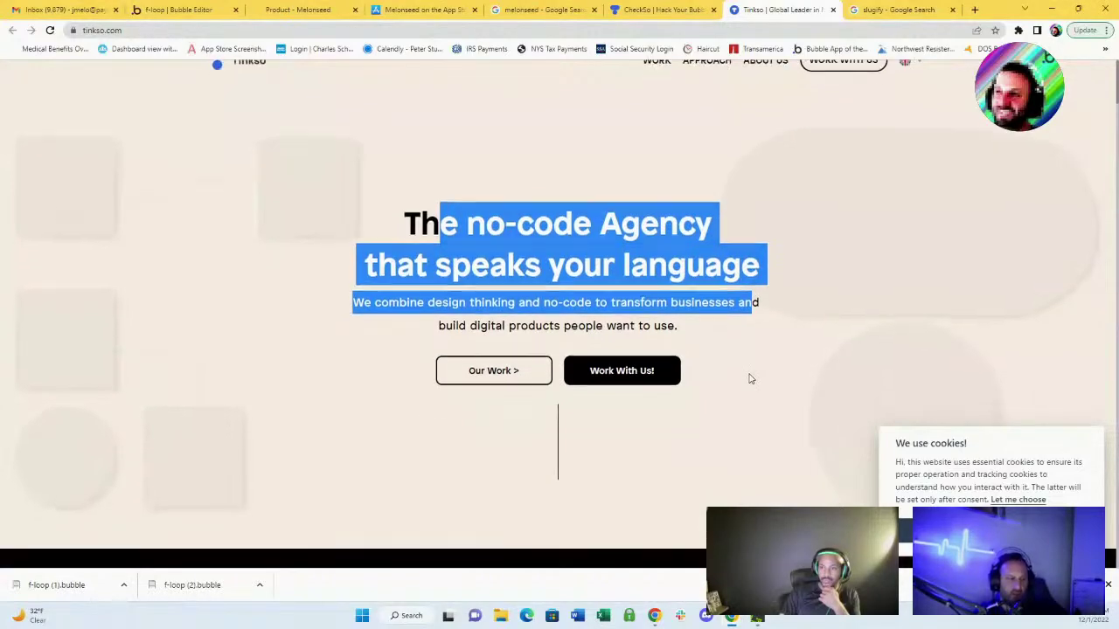
- Skim the Tinkso home page from its introduction through the no-code articles to the footer links
scroll(749, 380, "down", 1)
scroll(749, 380, "up", 2)
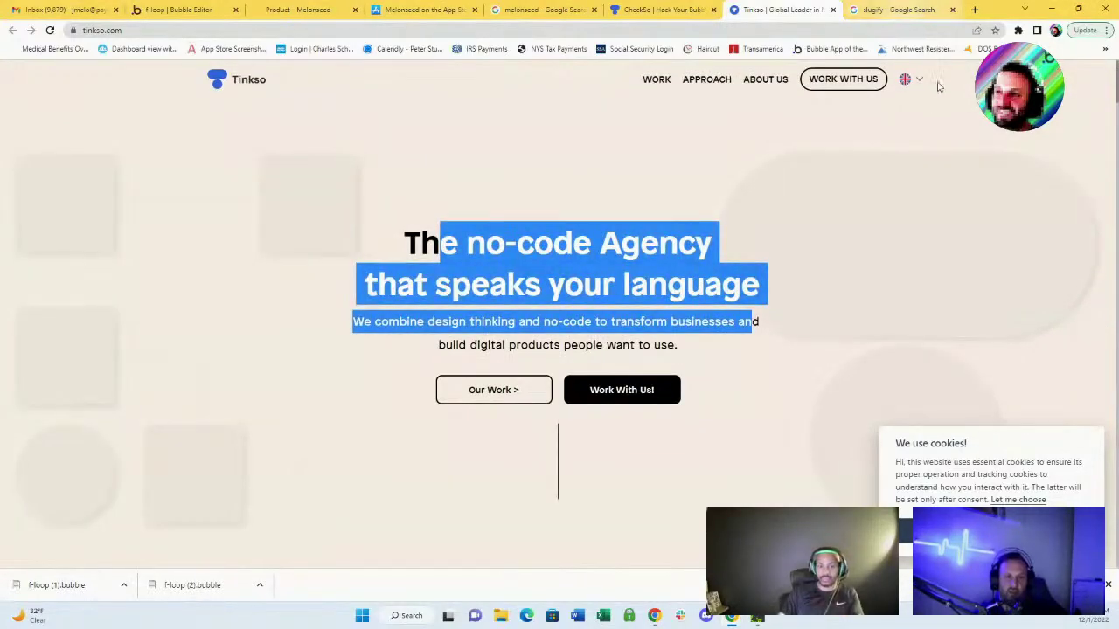
scroll(608, 350, "down", 10)
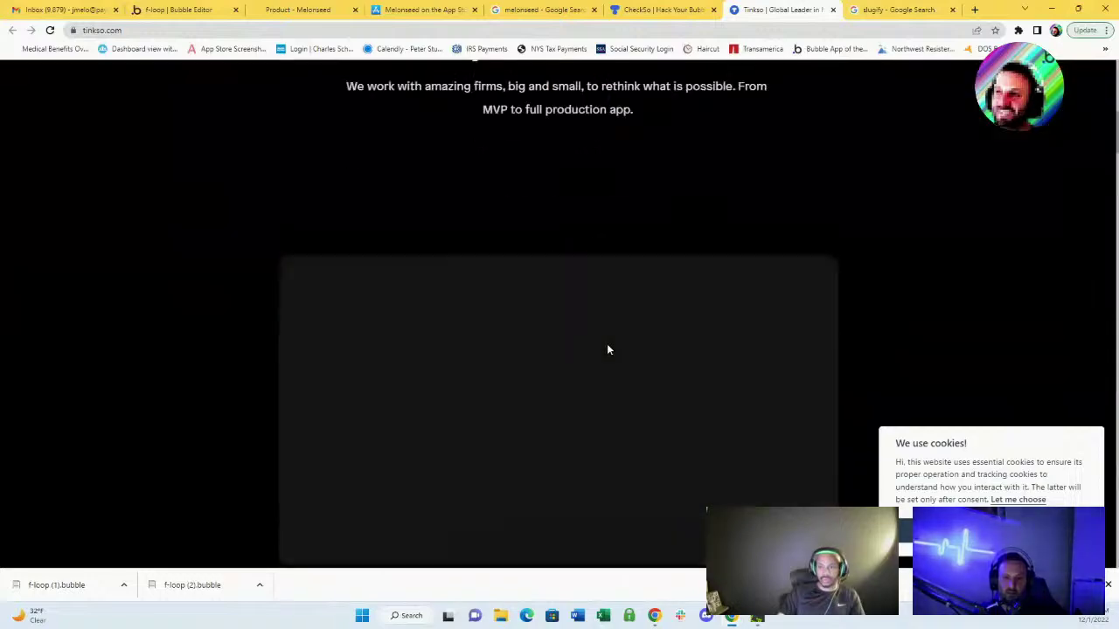
scroll(608, 350, "down", 15)
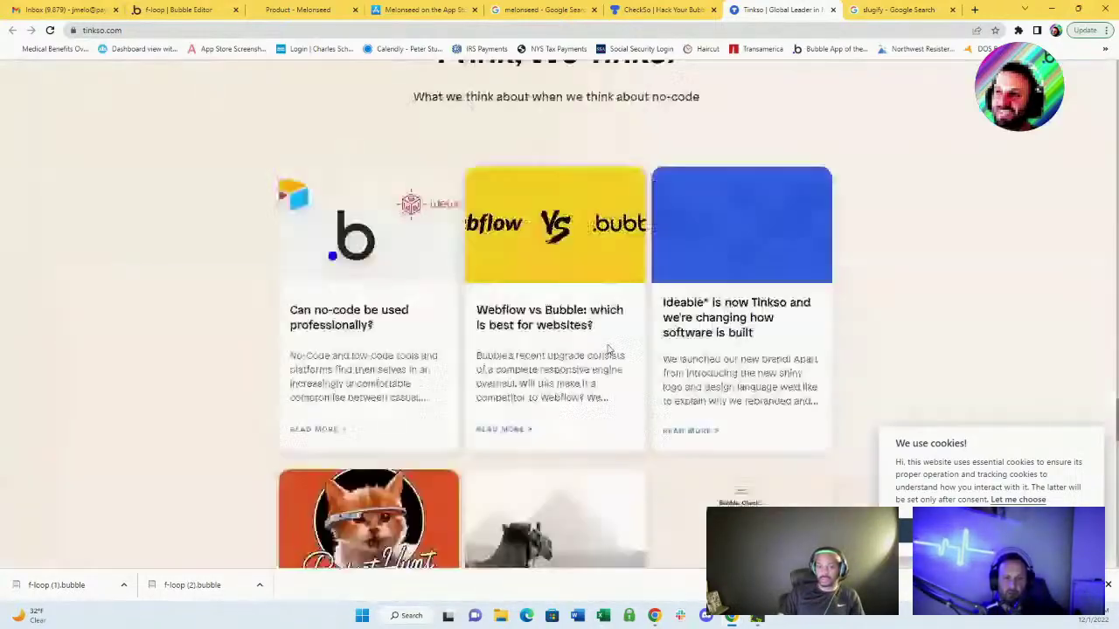
scroll(608, 346, "down", 10)
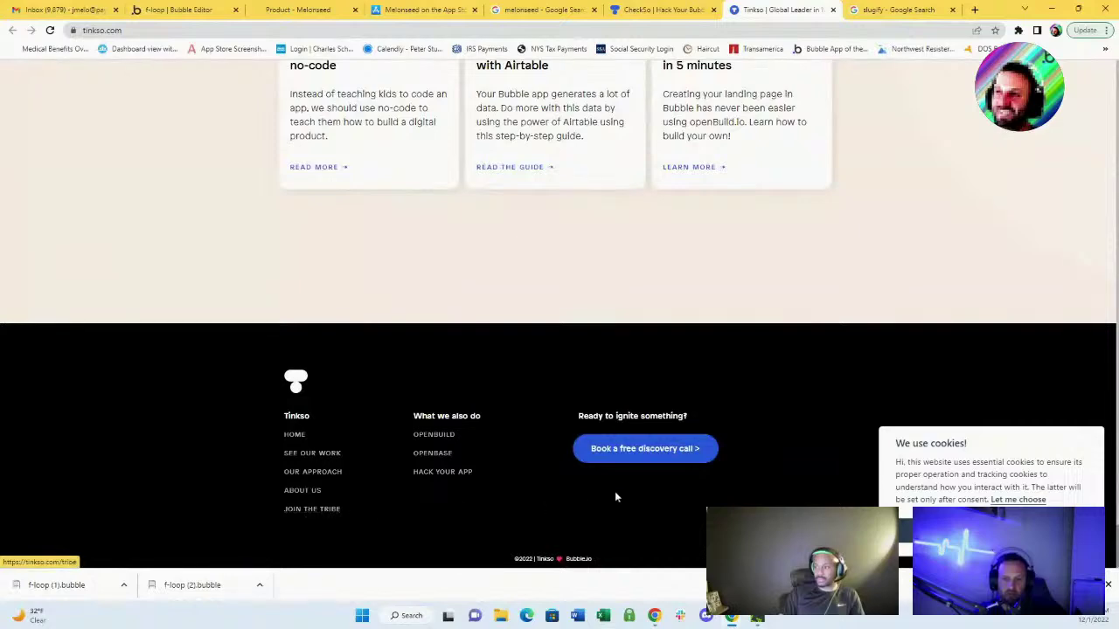
scroll(812, 407, "up", 4)
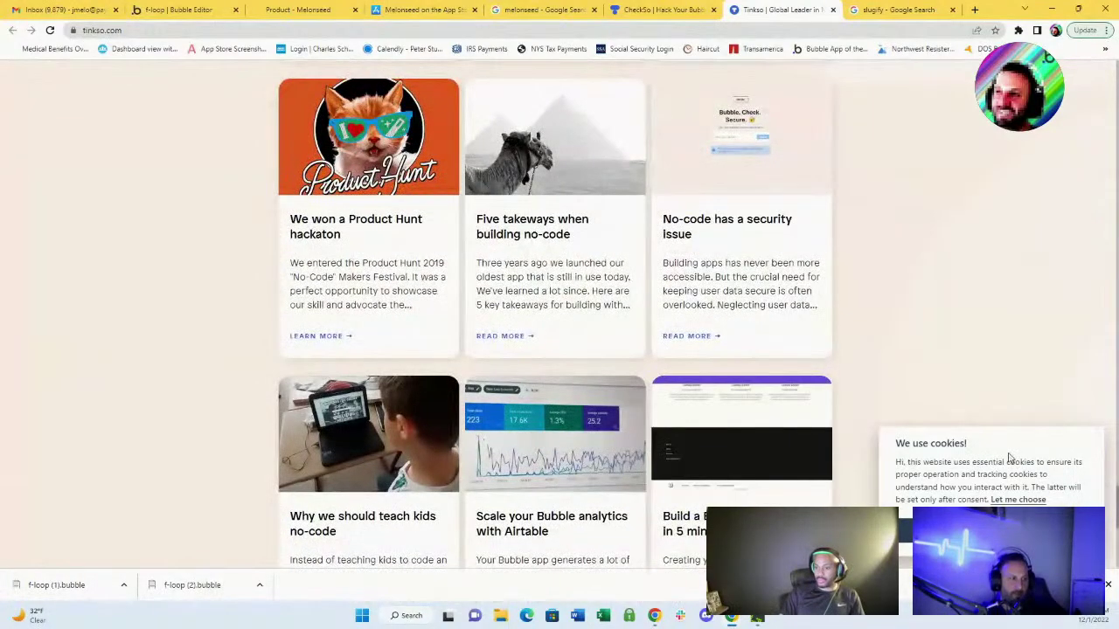
scroll(984, 399, "up", 5)
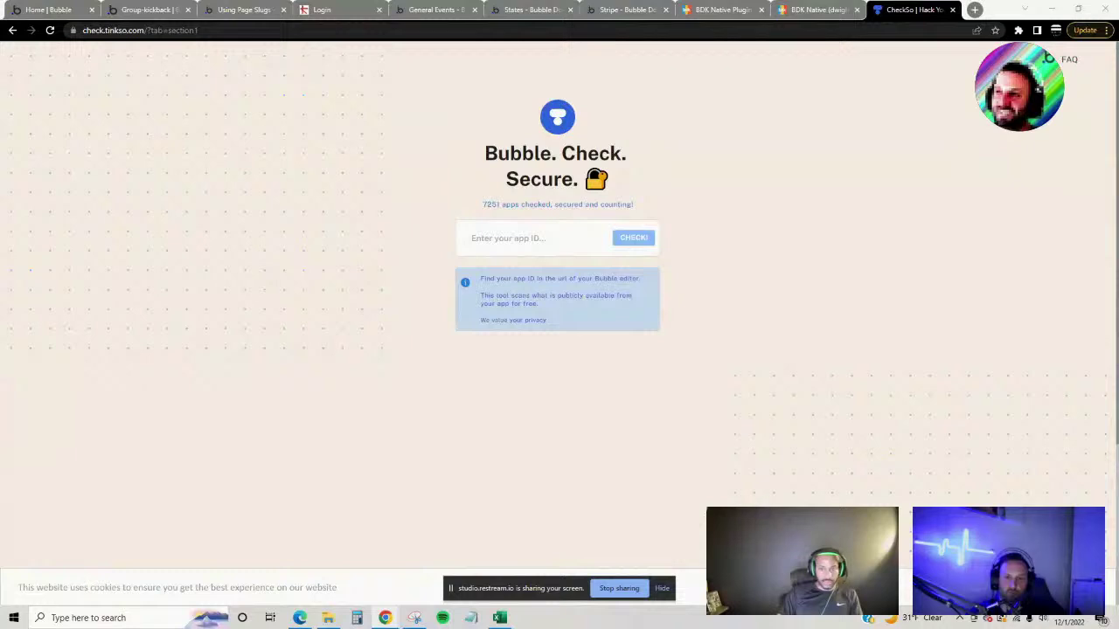
- Switch to the Bubble editor window of the Chiter-chat app and open its App plan settings
left_click_drag(1, 47, 254, 3)
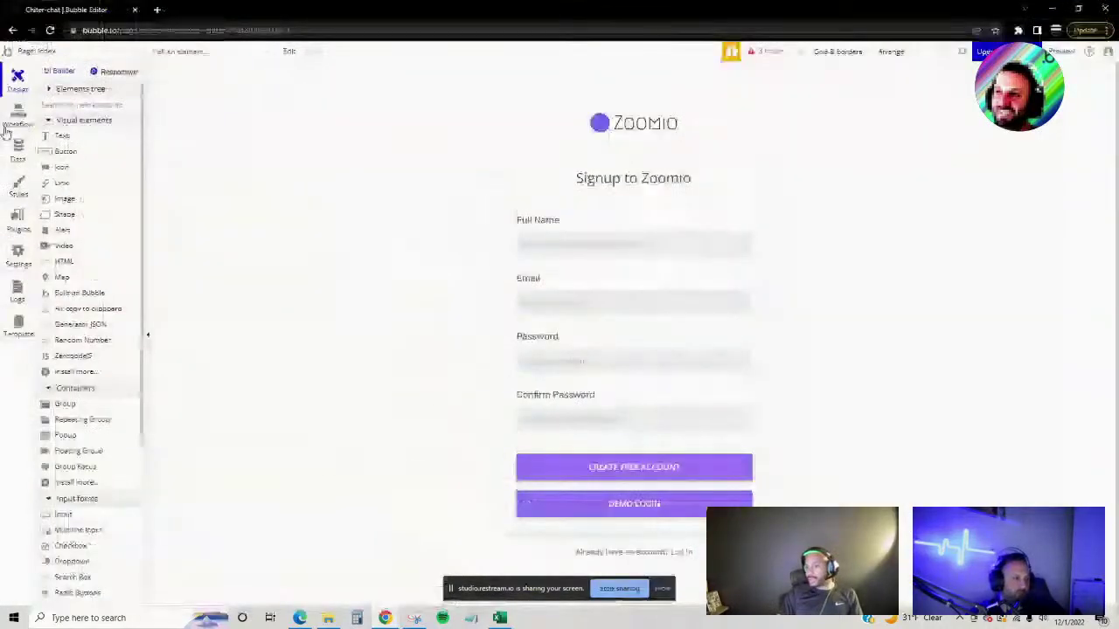
left_click(18, 253)
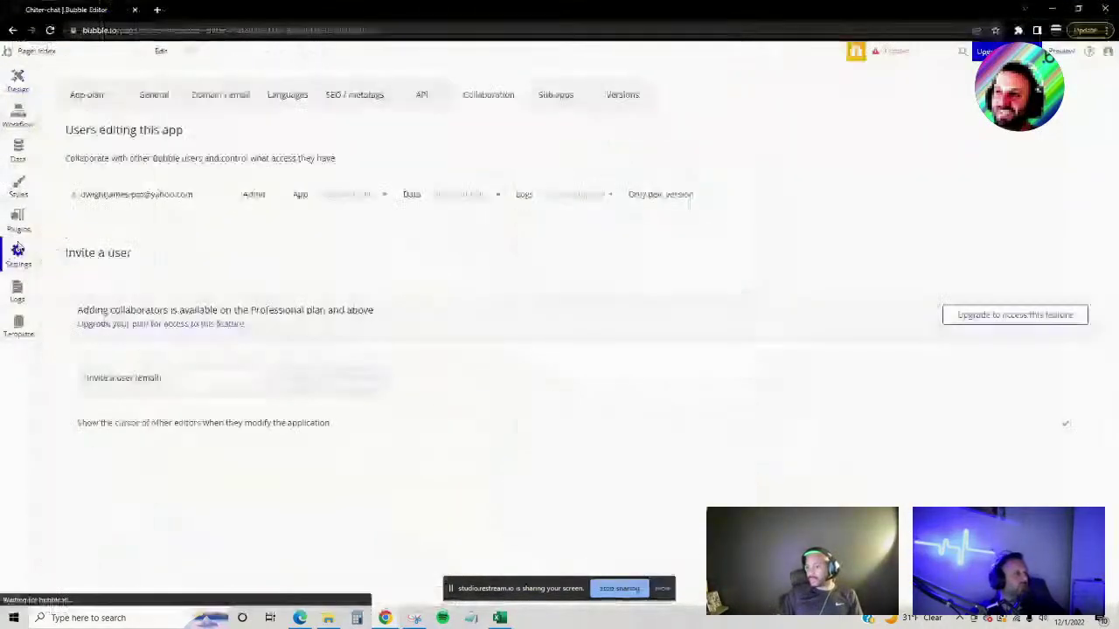
left_click(108, 99)
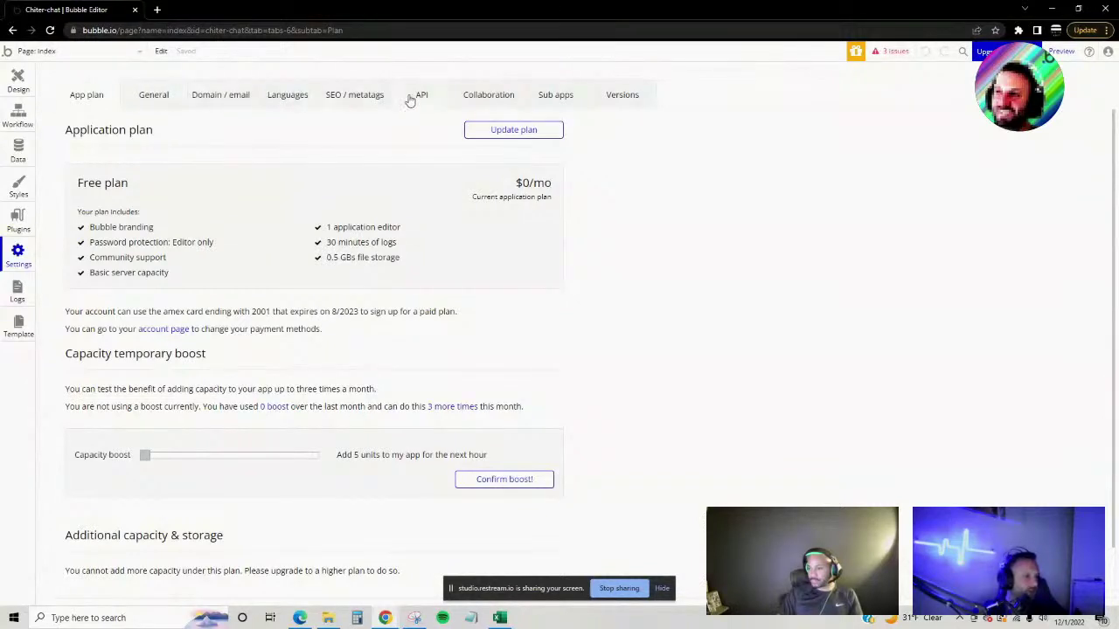
- Copy the app ID chiter-chat from the Bubble editor's URL
left_click(279, 32)
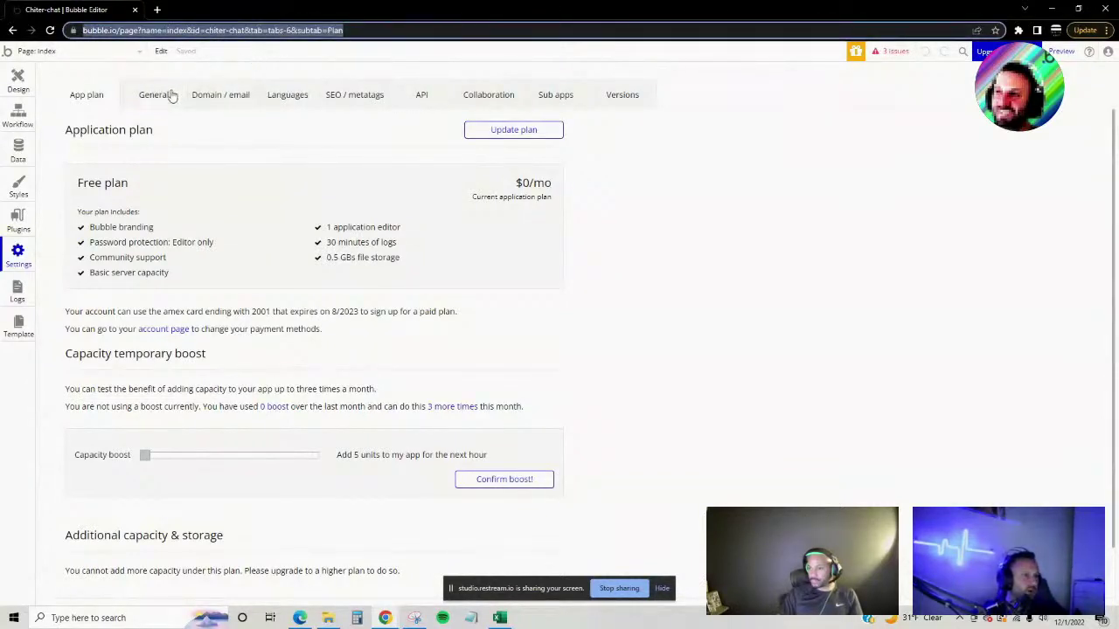
left_click(203, 33)
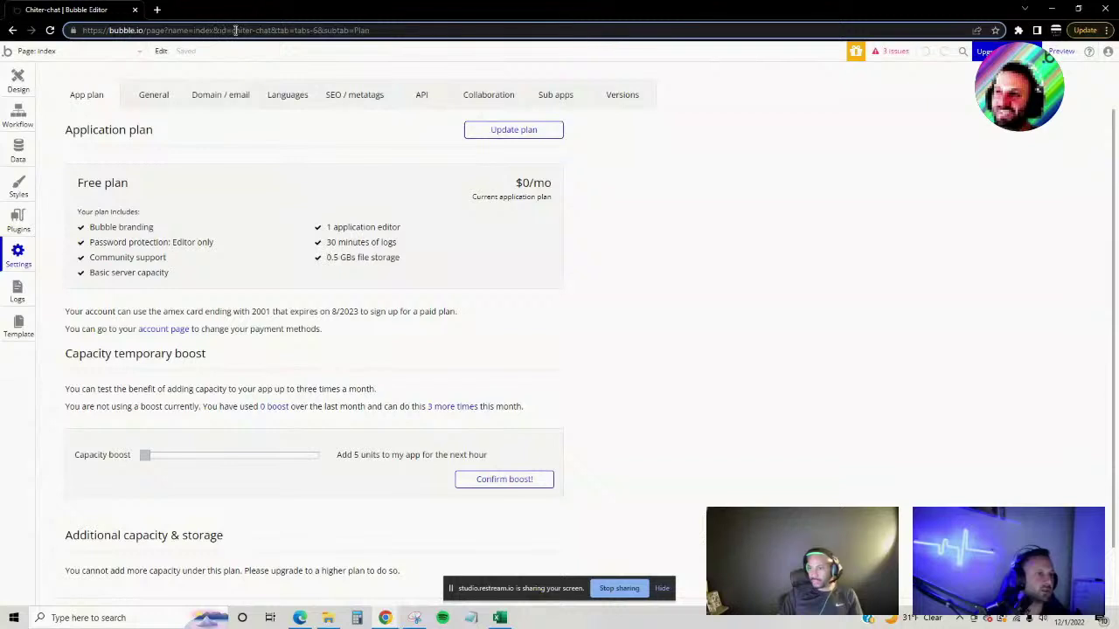
left_click_drag(232, 30, 279, 30)
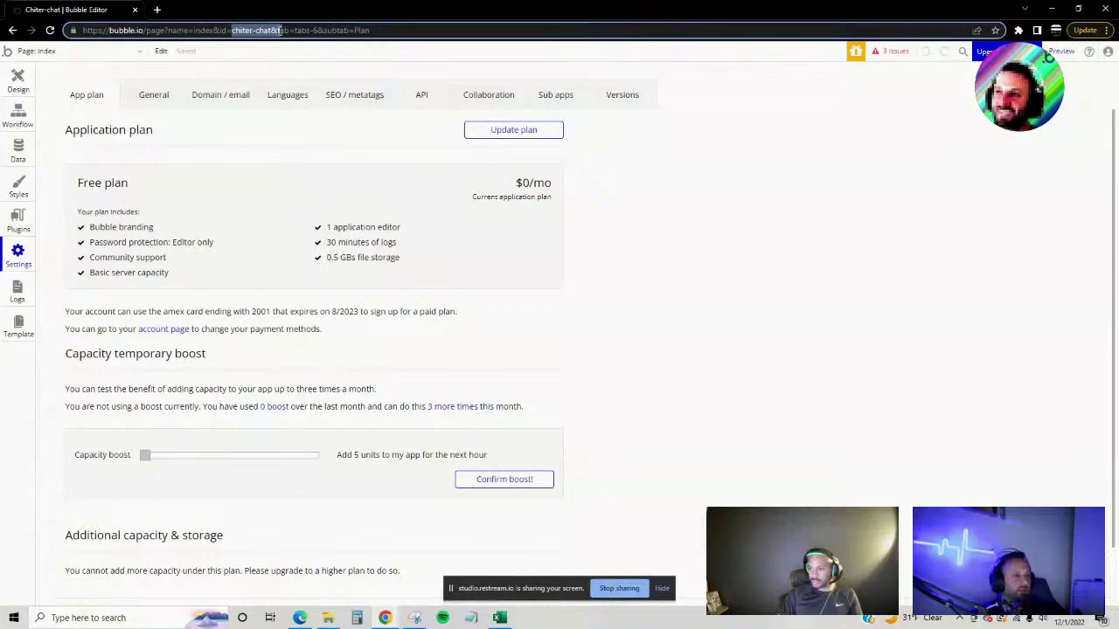
right_click(256, 33)
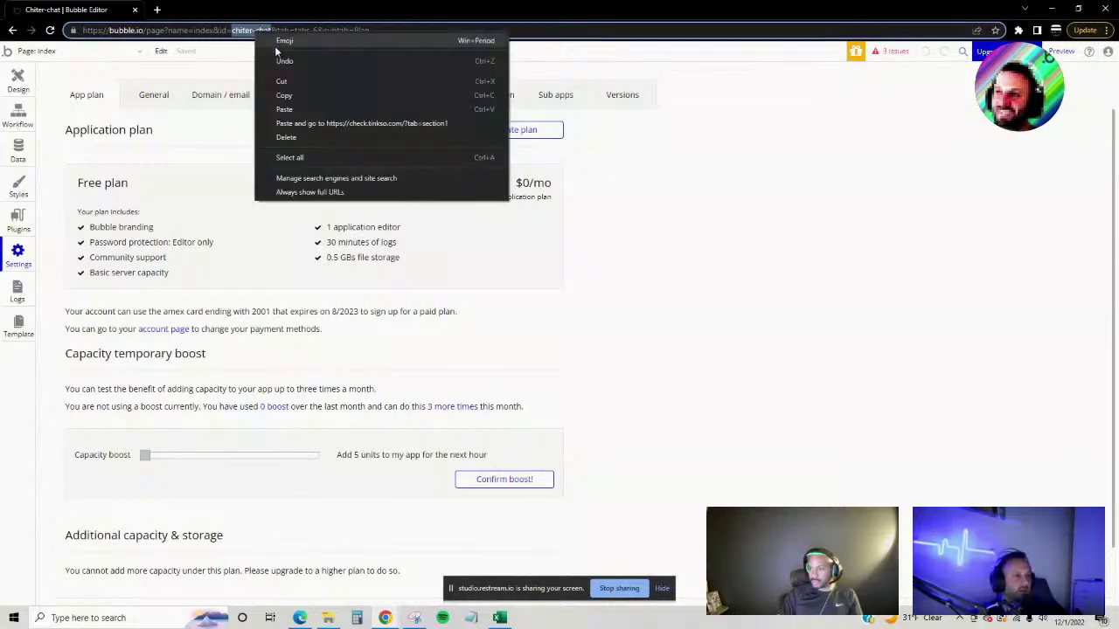
left_click(291, 91)
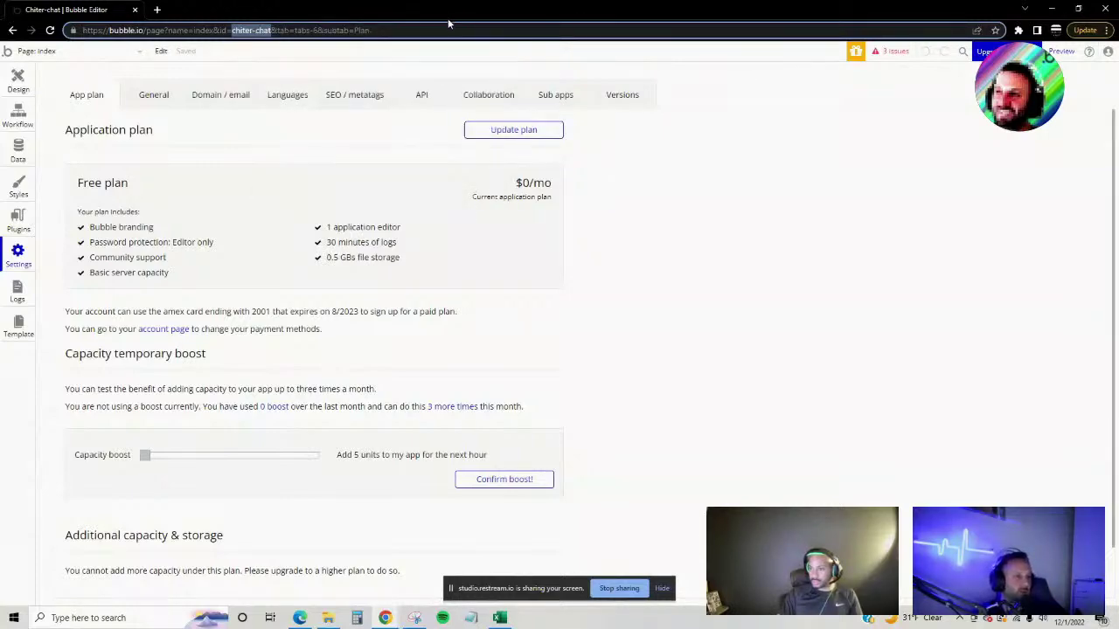
- Switch back to the Tinkso Bubble security checker and run the check for the app ID chiter-chat
left_click_drag(439, 15, 18, 43)
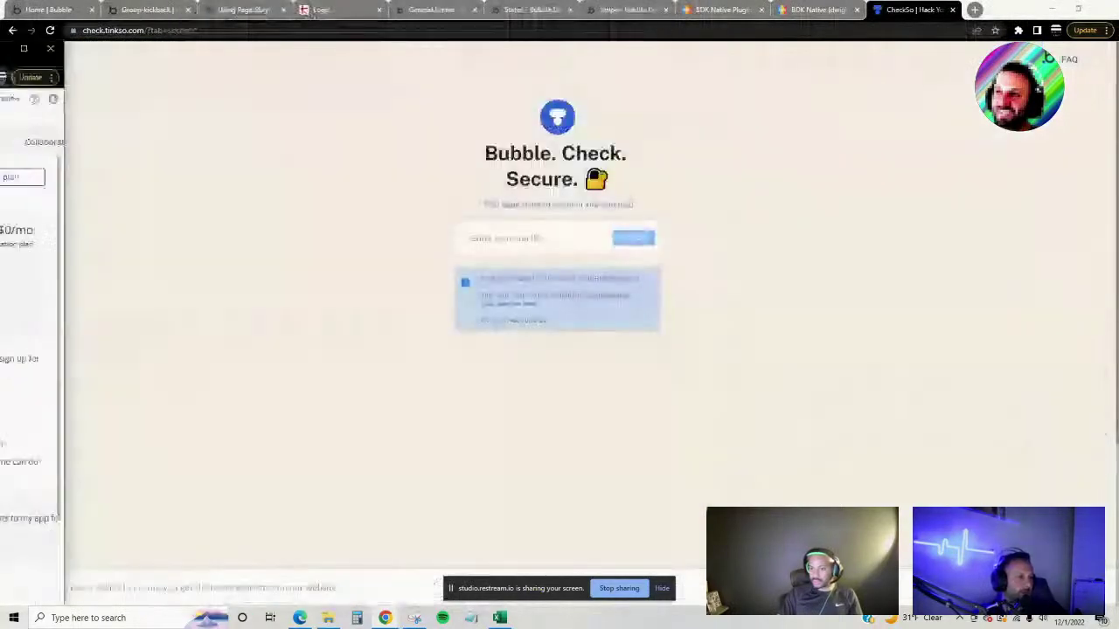
right_click(499, 246)
left_click(553, 350)
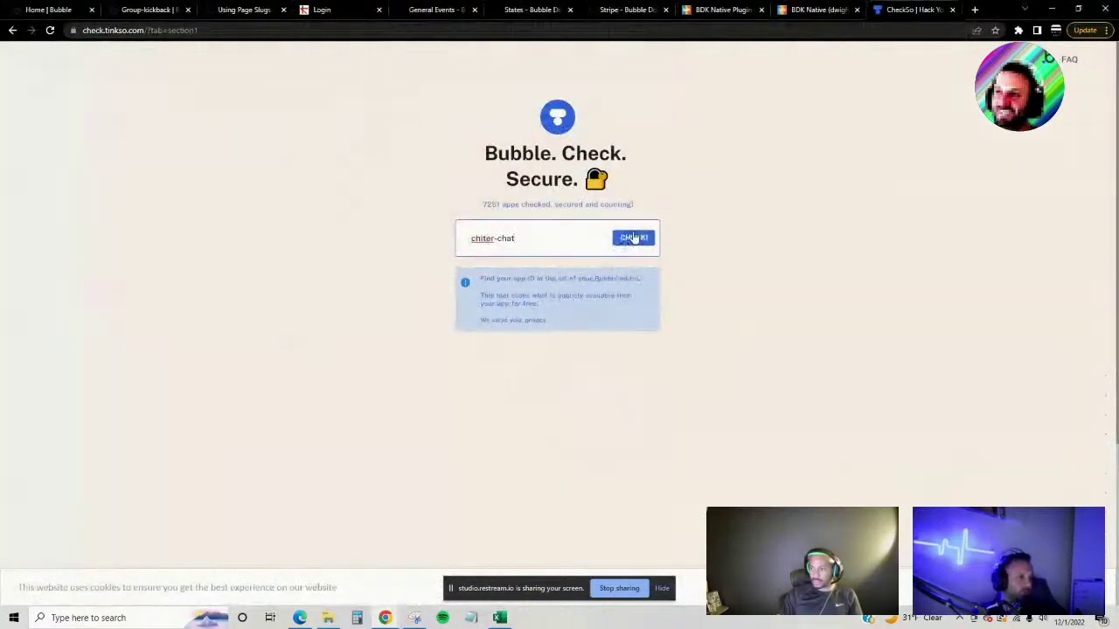
left_click(632, 238)
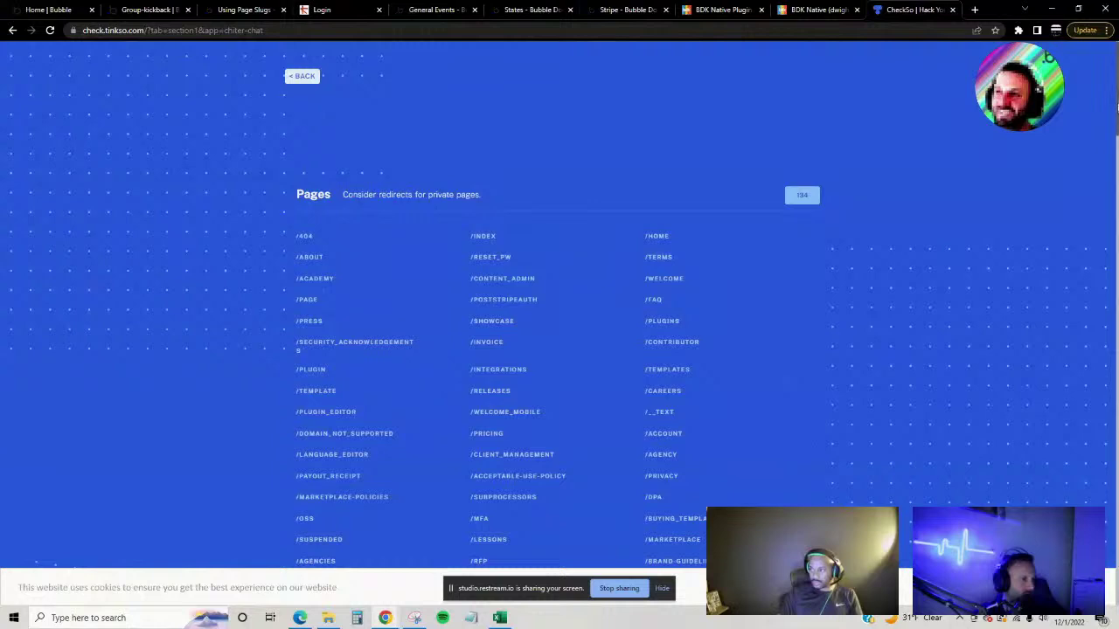
- Read through the Pages section of the security check report for chiter-chat
left_click_drag(1115, 105, 1116, 127)
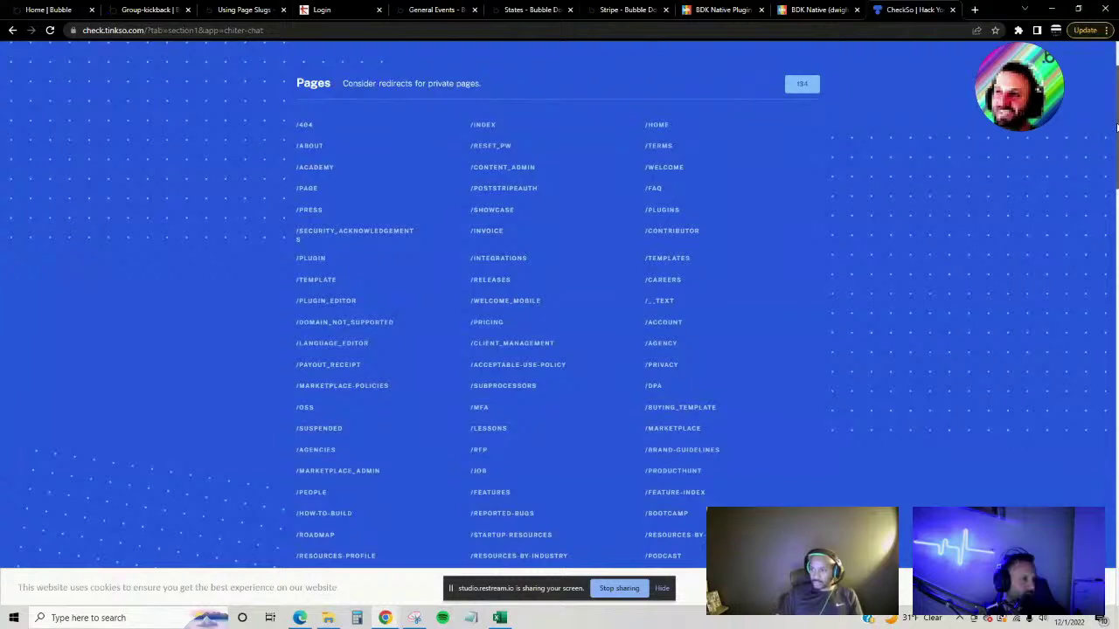
left_click_drag(1117, 127, 1116, 138)
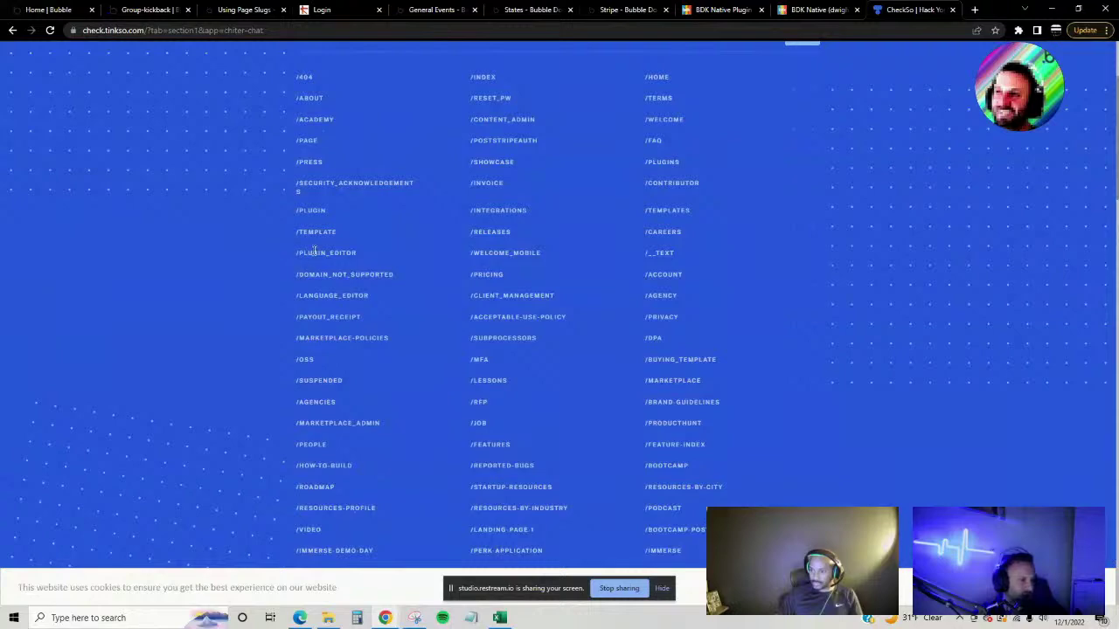
scroll(415, 264, "down", 1)
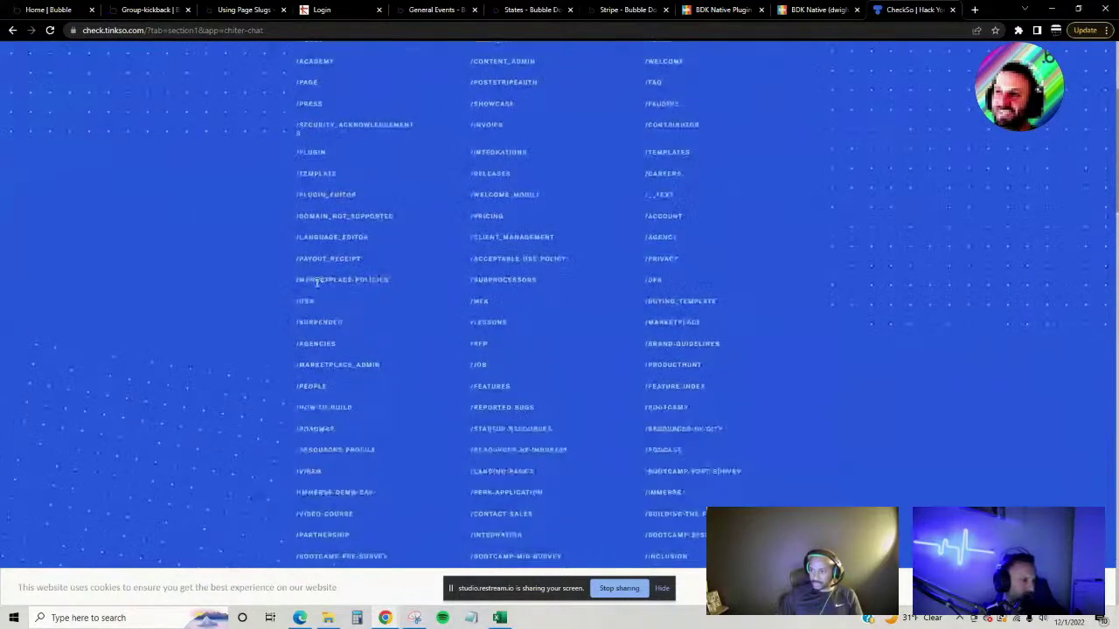
scroll(683, 371, "down", 5)
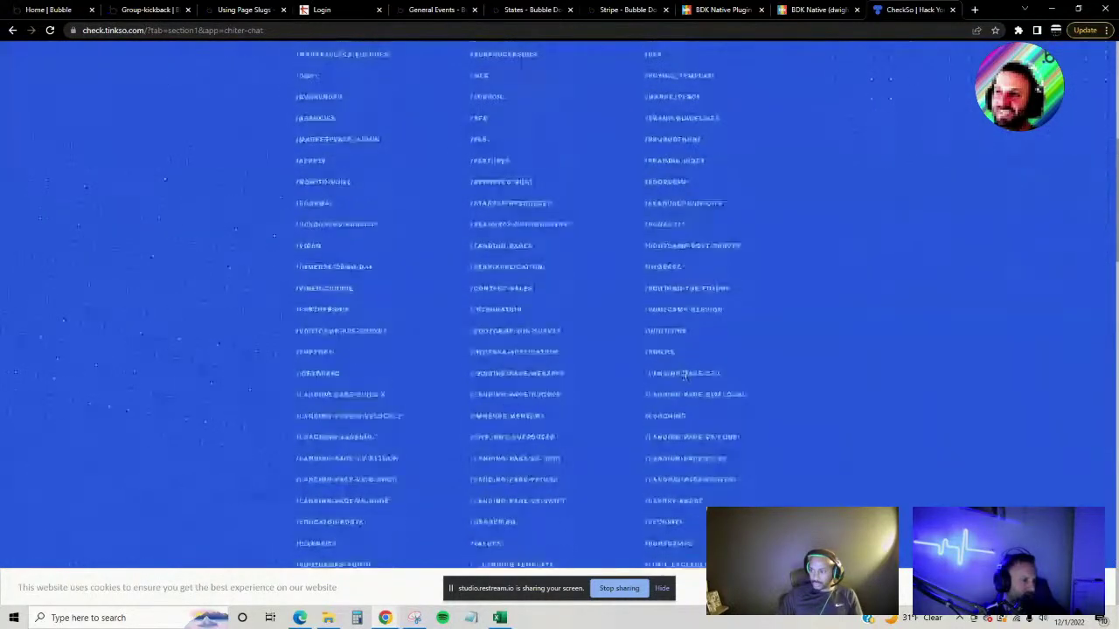
scroll(685, 379, "down", 7)
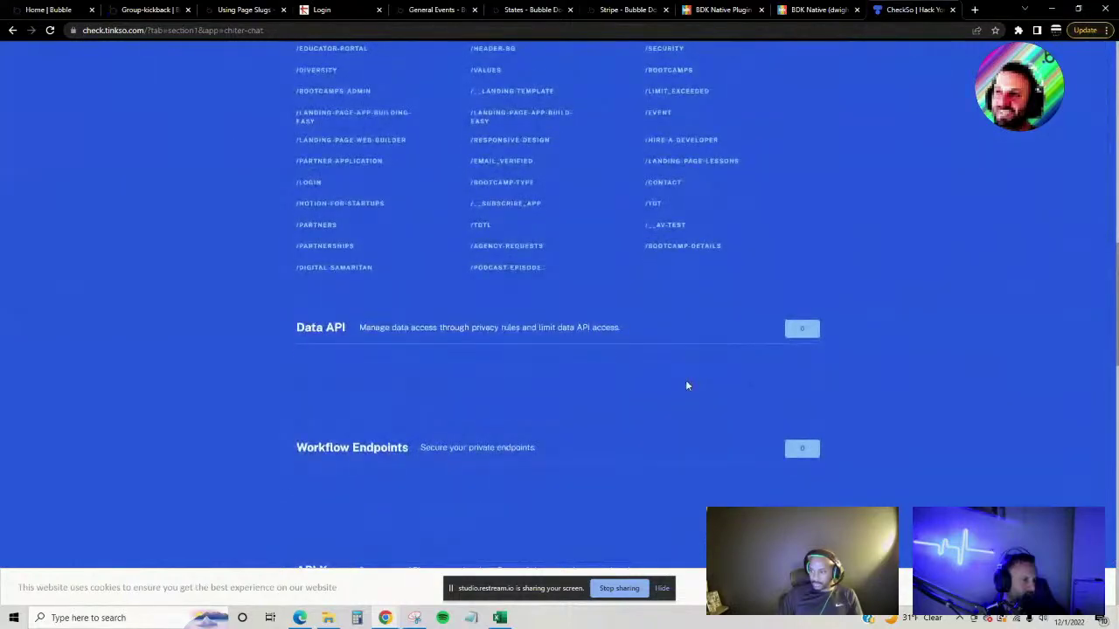
- Examine the Data API, Workflow Endpoints, API Keys and Option Sets sections of the report, down to the start of Plugins
scroll(686, 385, "down", 1)
scroll(686, 386, "down", 2)
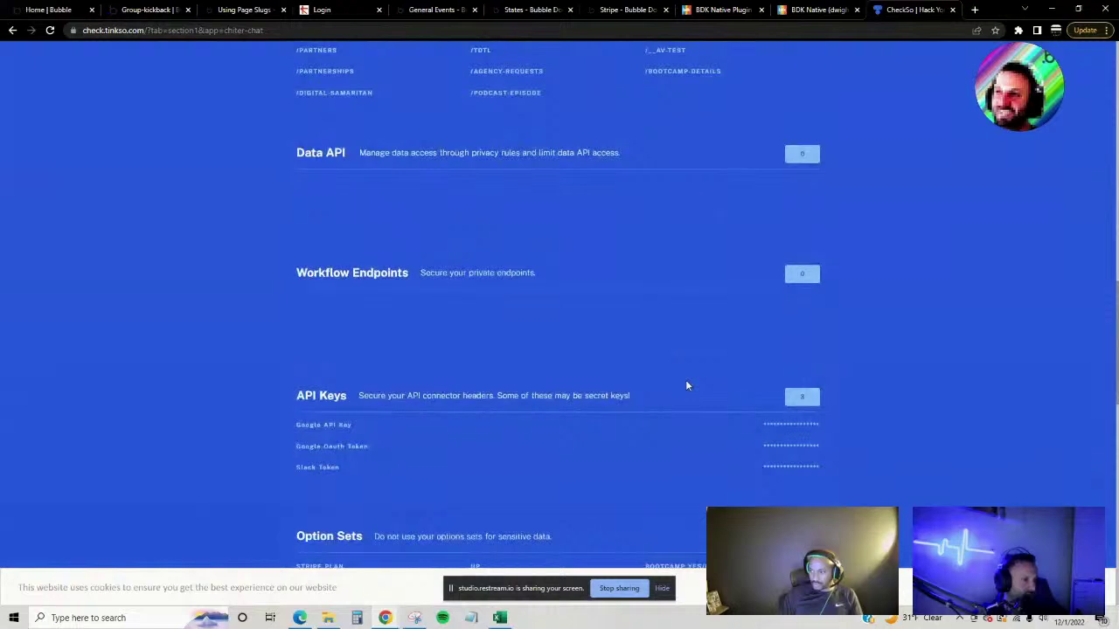
scroll(686, 386, "down", 1)
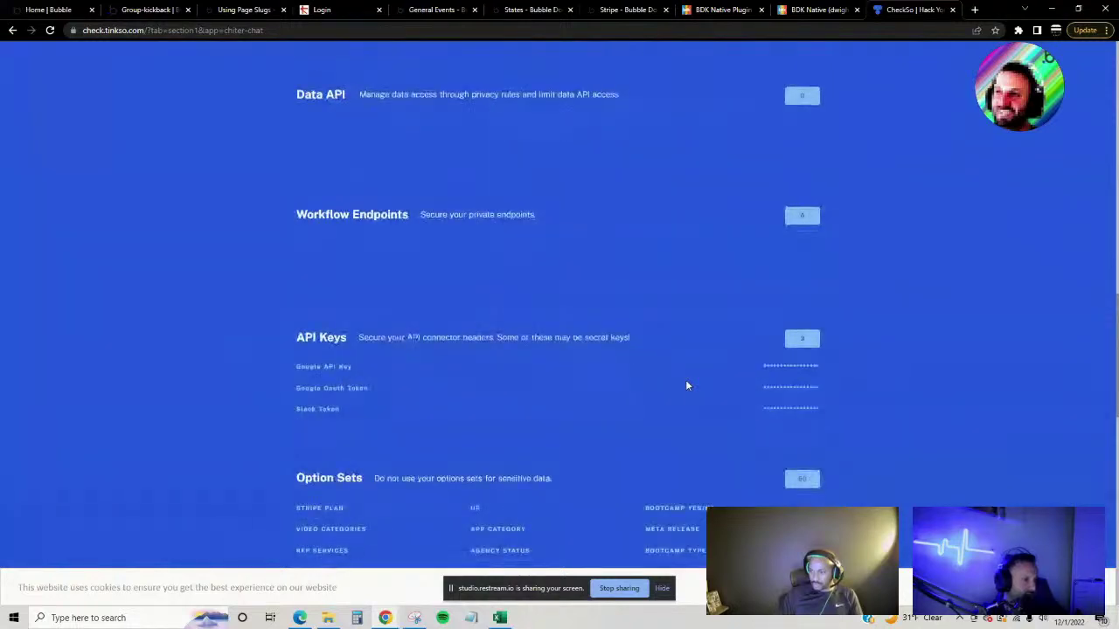
scroll(686, 385, "down", 1)
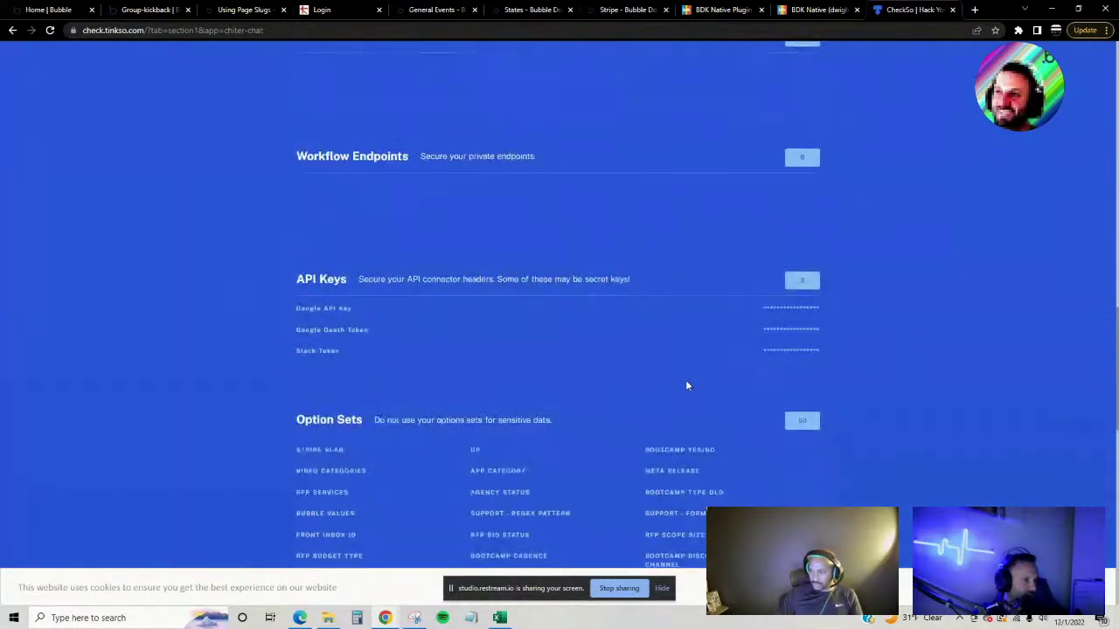
scroll(686, 386, "down", 1)
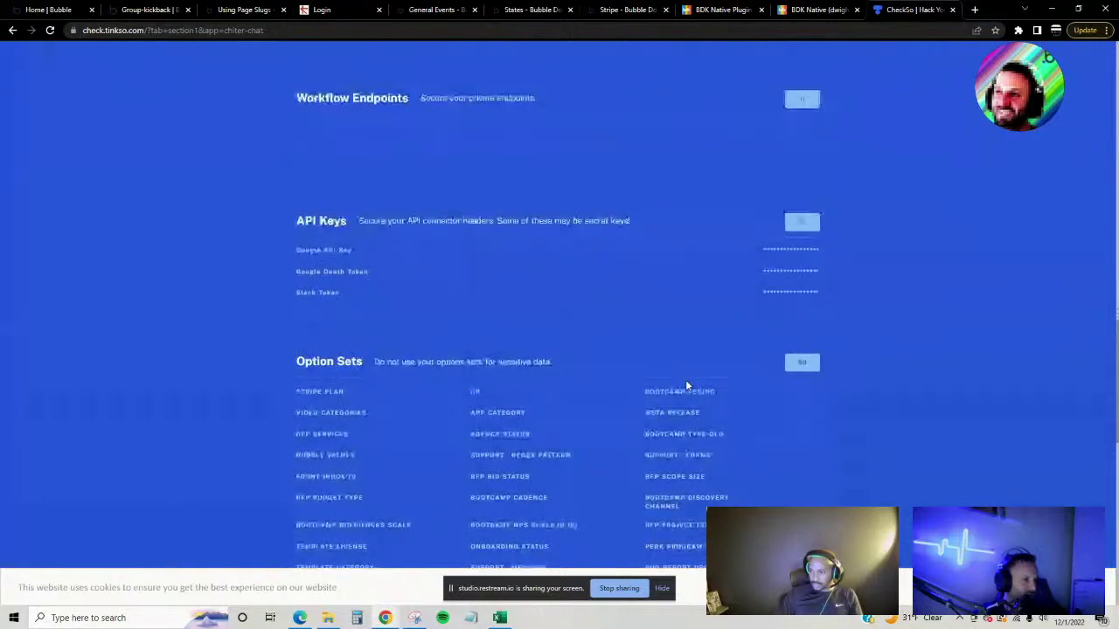
scroll(686, 385, "down", 1)
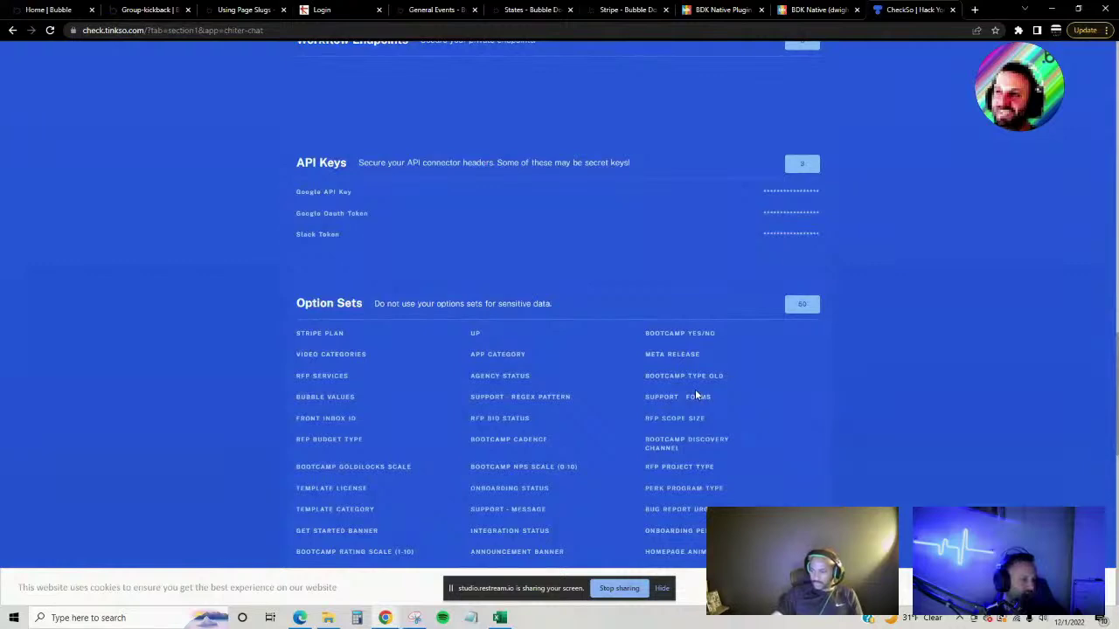
scroll(697, 395, "down", 1)
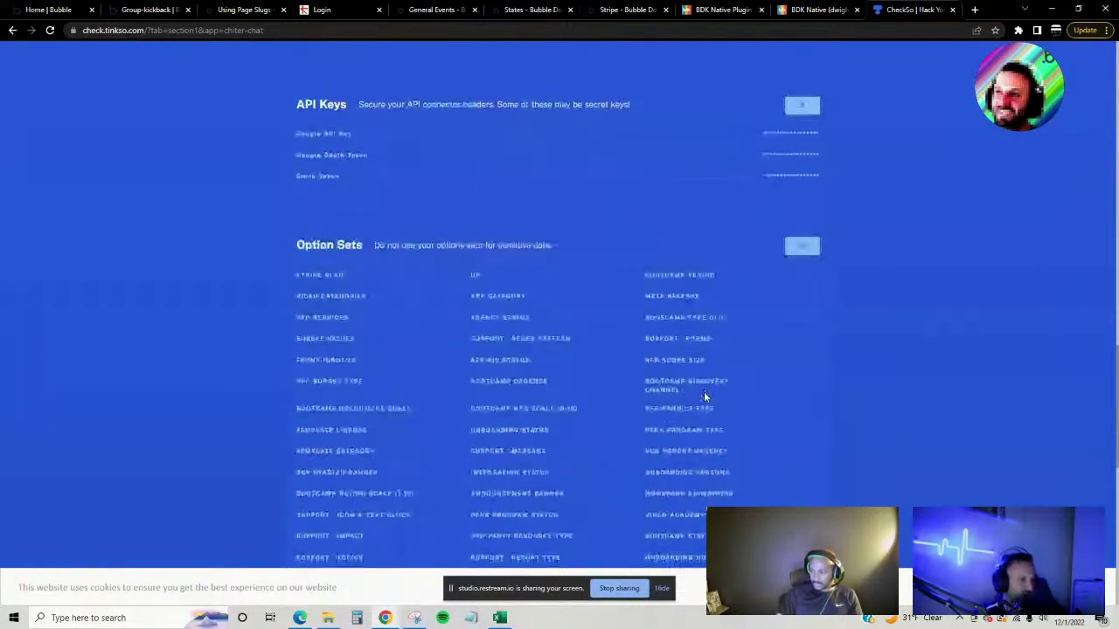
scroll(704, 392, "down", 1)
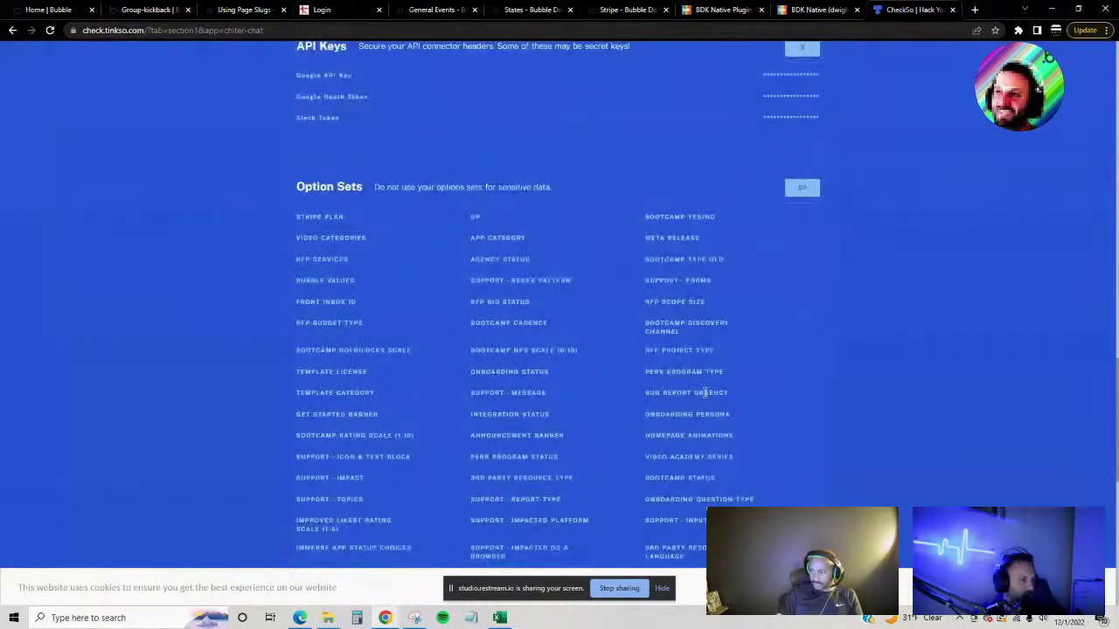
scroll(703, 392, "down", 1)
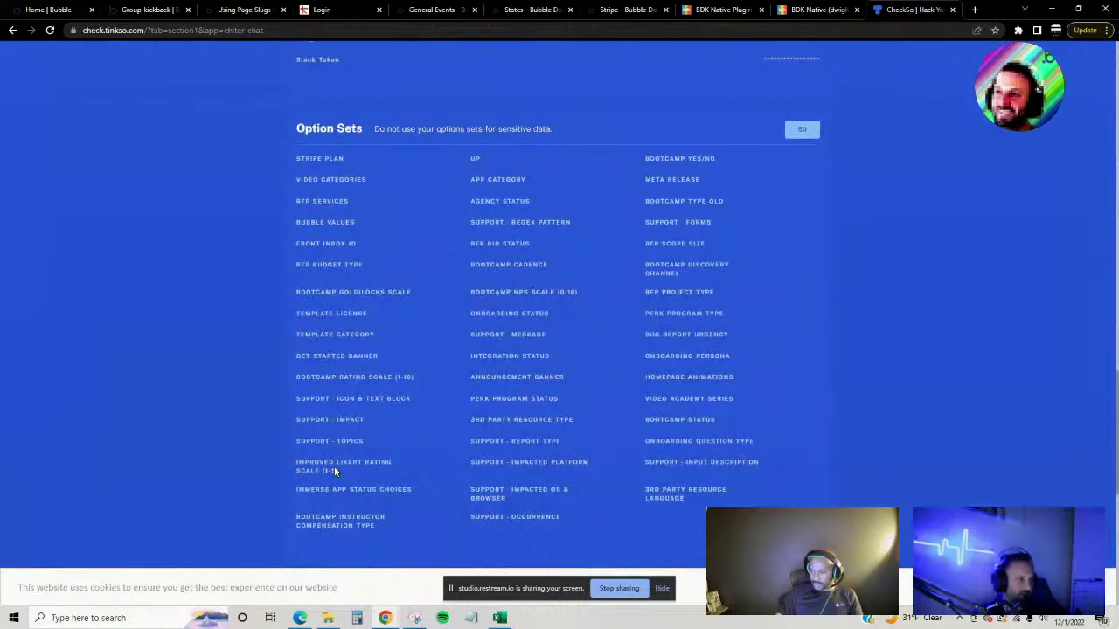
scroll(334, 470, "down", 1)
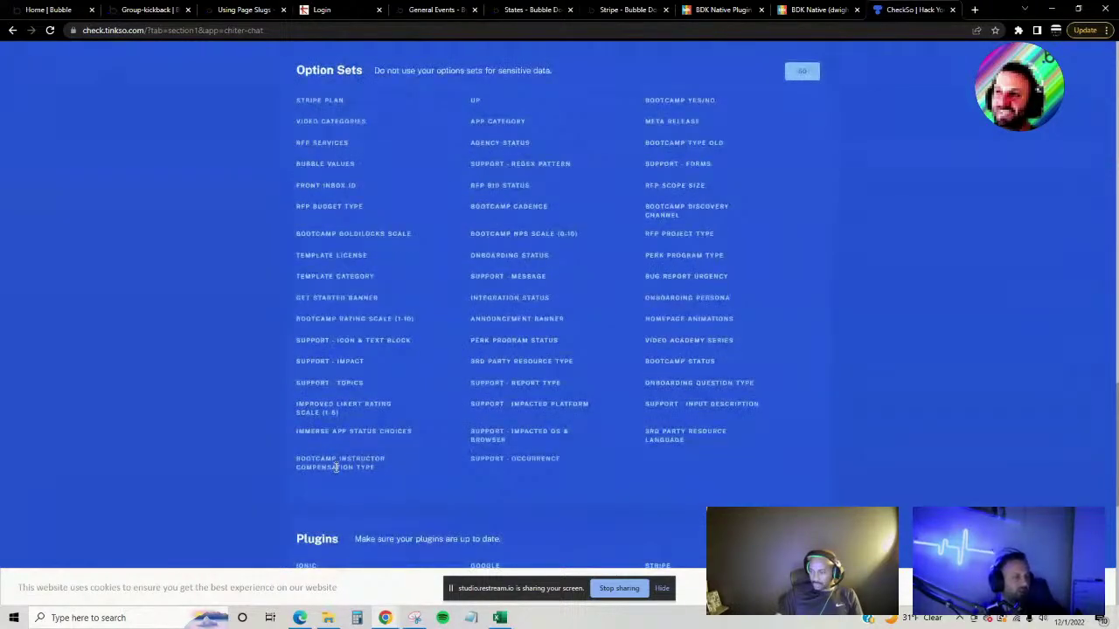
scroll(334, 467, "down", 1)
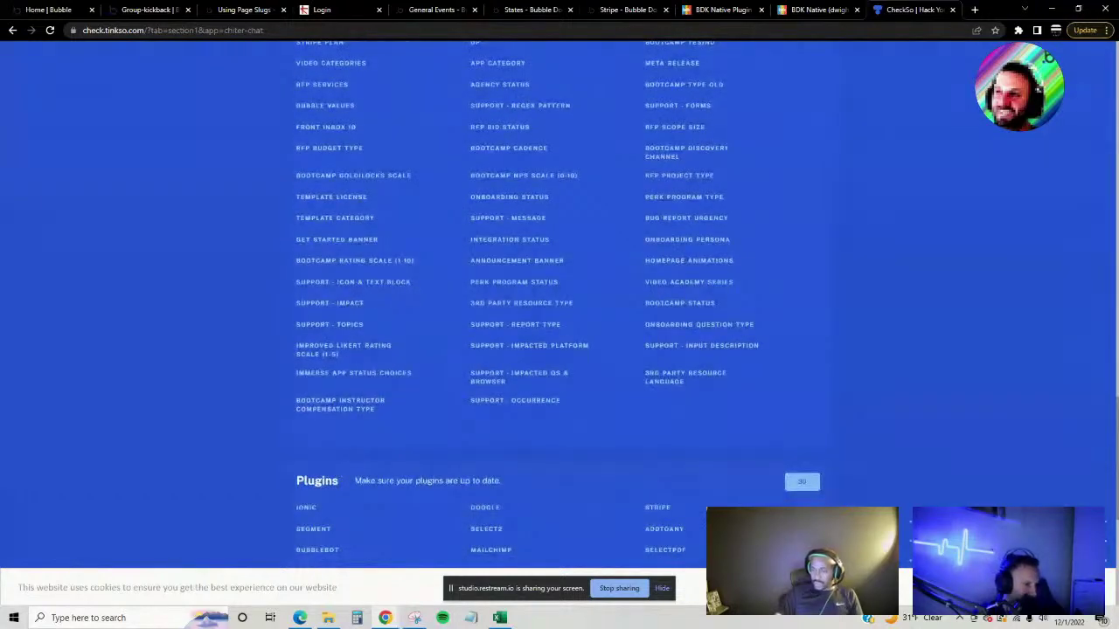
- Return to the Chiter-chat editor window and look through its plugins, styles, data and index page workflows
left_click_drag(0, 44, 660, 44)
double_click(662, 51)
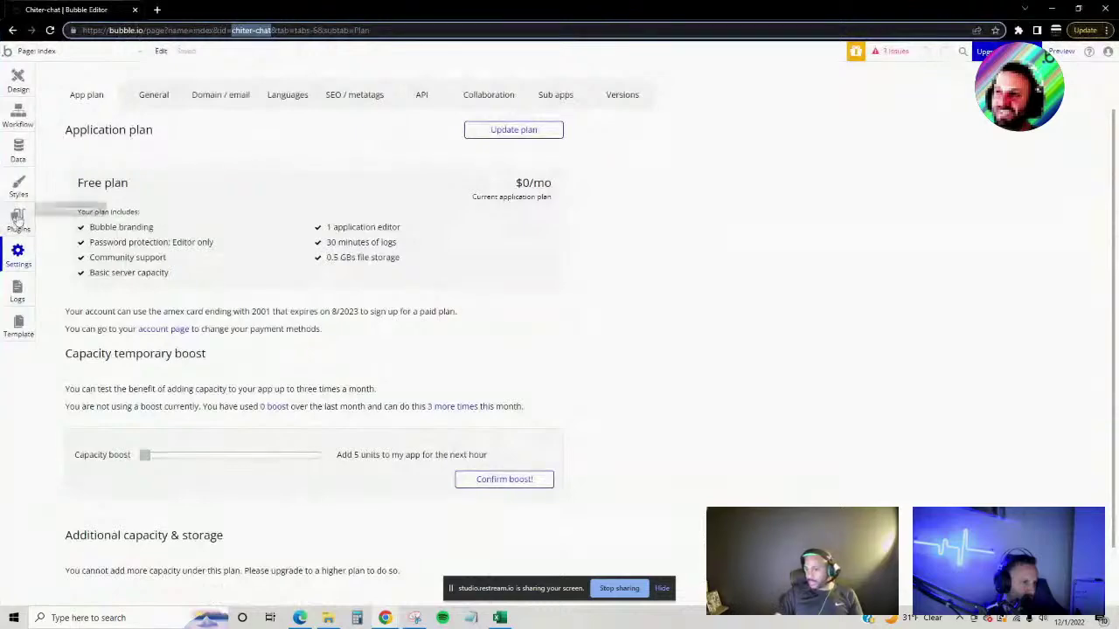
left_click(16, 220)
left_click(18, 181)
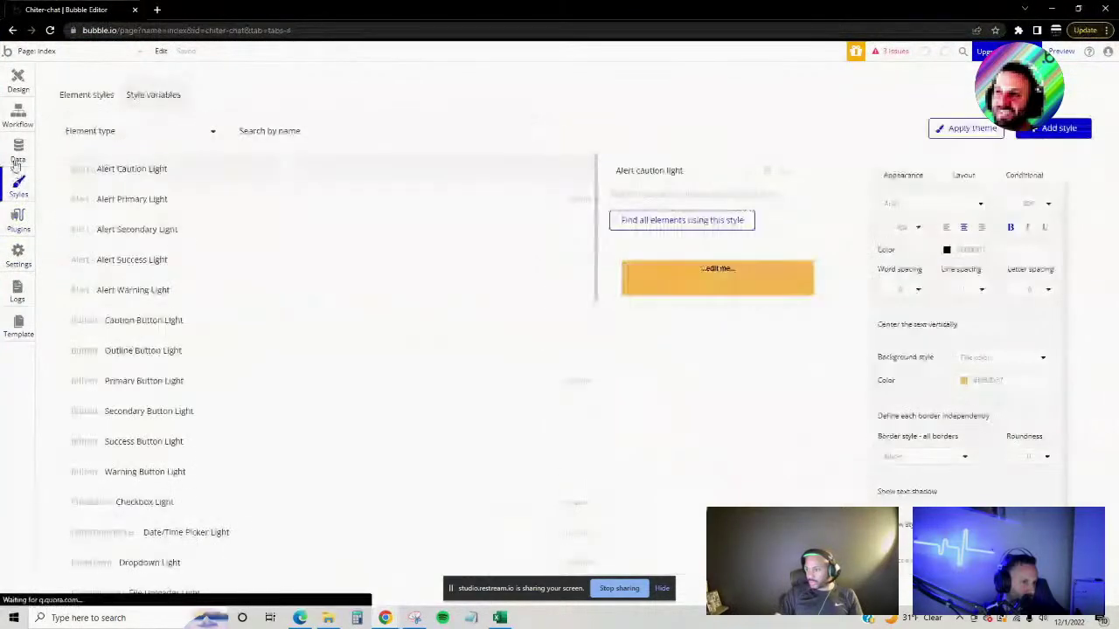
left_click(18, 150)
left_click(18, 112)
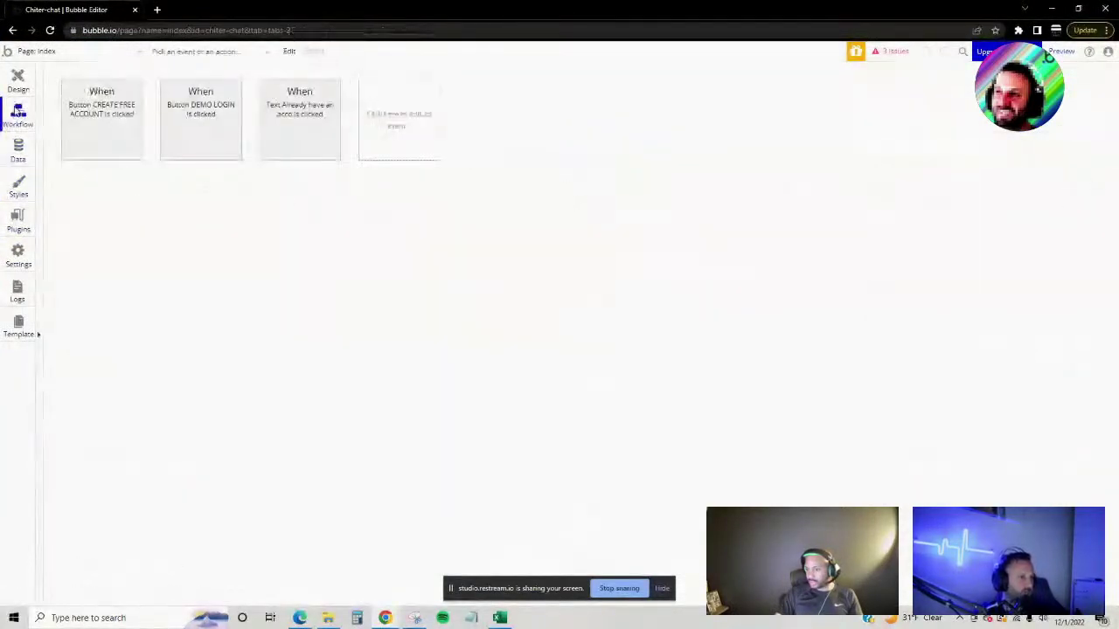
- Look at the index page design and the fields of the Plan and User data types in the Chiter-chat editor
left_click(17, 81)
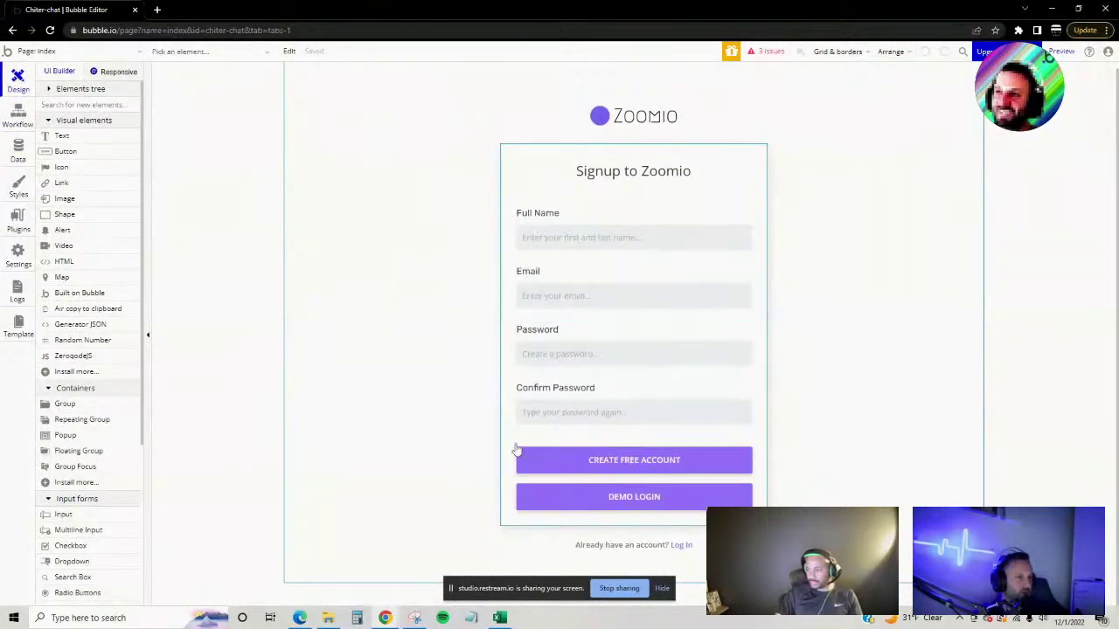
left_click(18, 143)
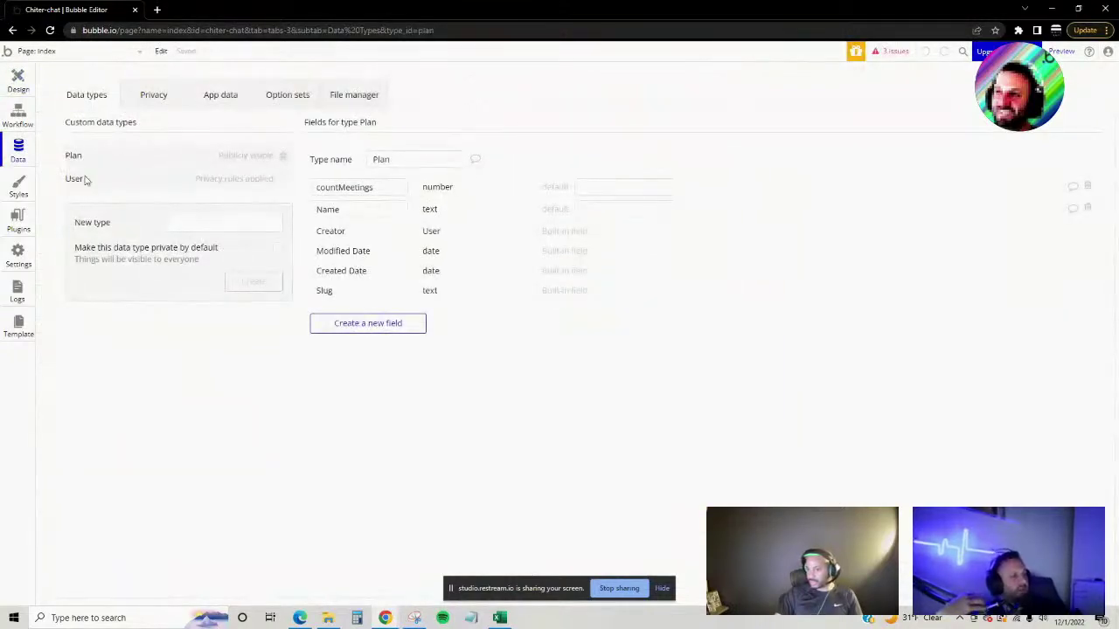
left_click(84, 178)
left_click(83, 156)
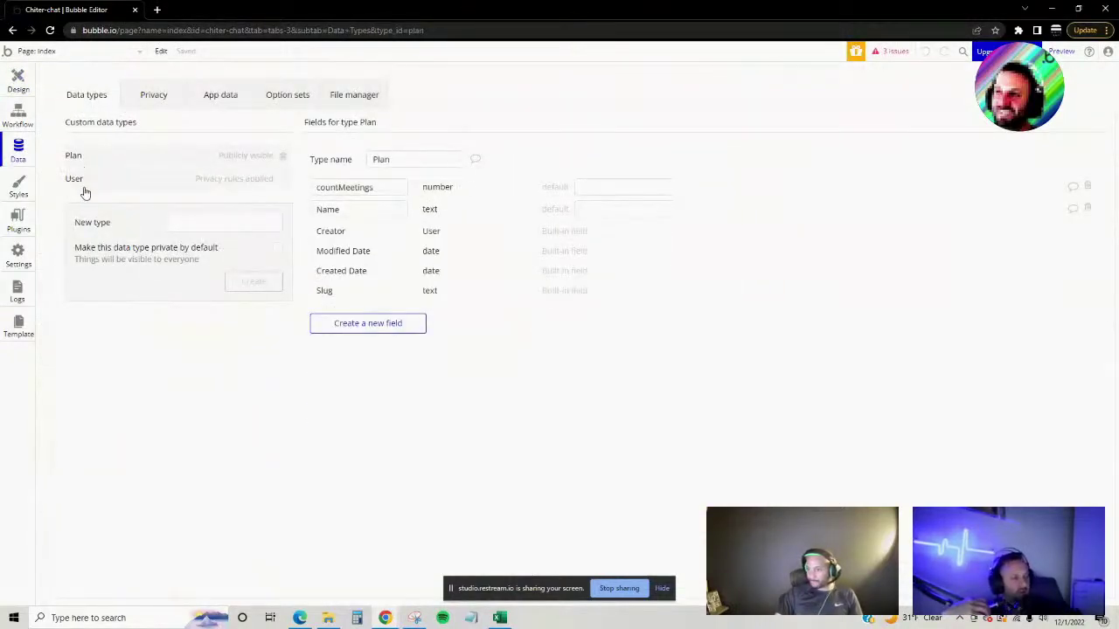
left_click(84, 180)
- Return to the Tinkso report window and go back up to its Pages section
left_click(1045, 17)
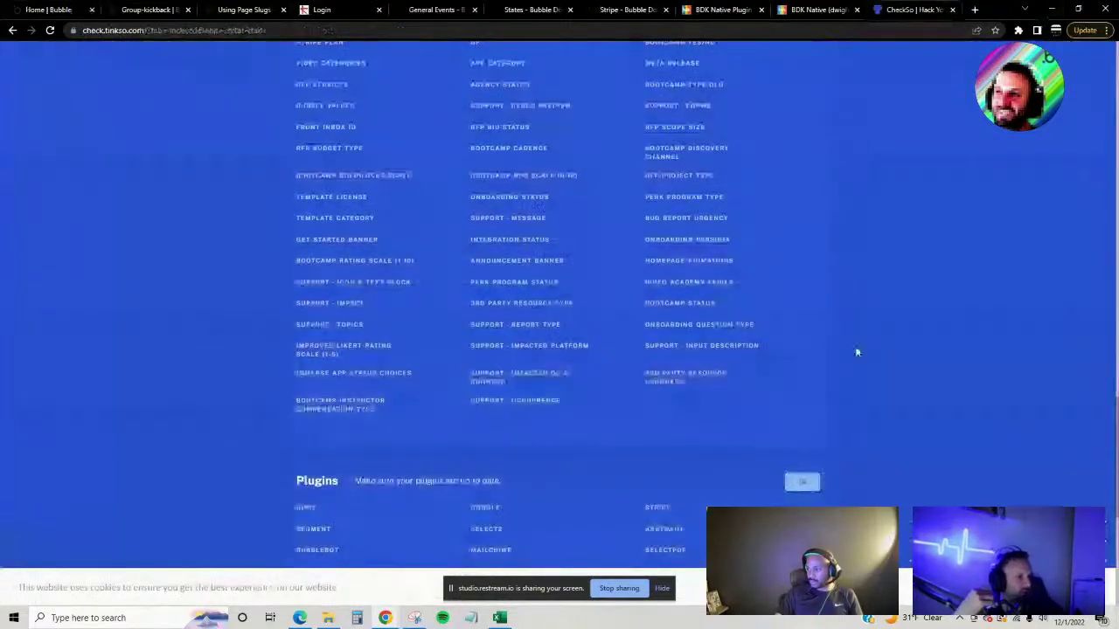
scroll(1059, 397, "up", 15)
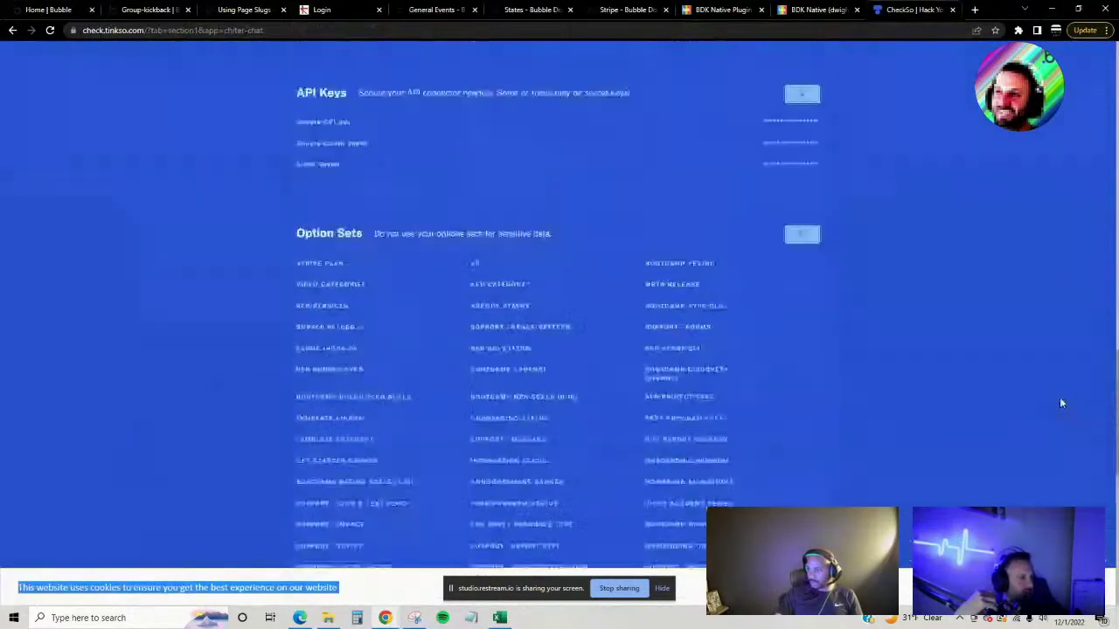
scroll(1060, 403, "up", 6)
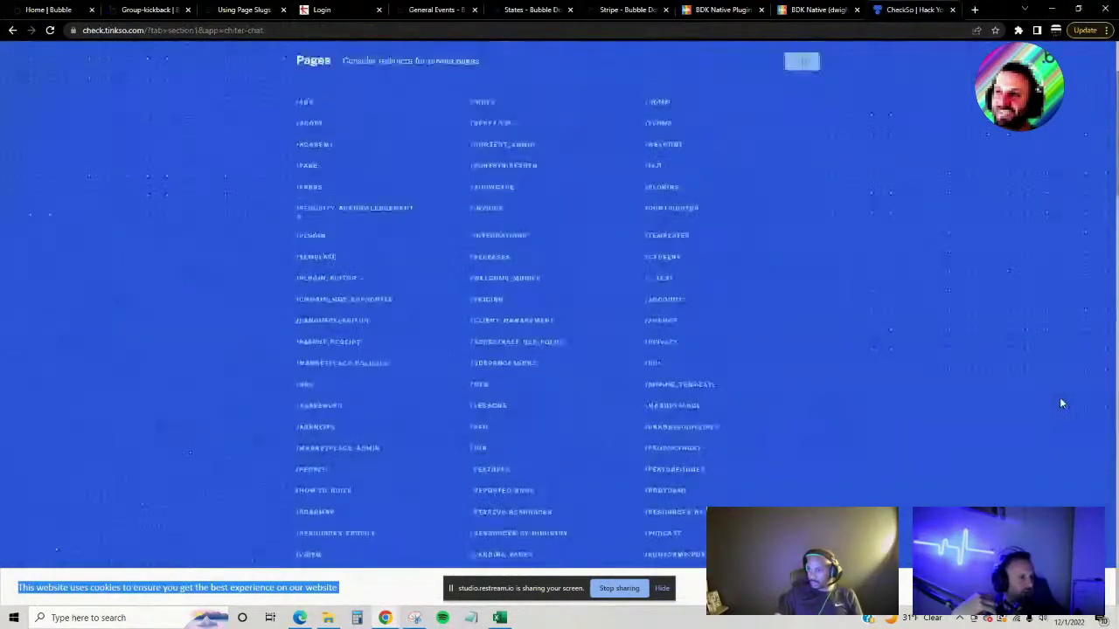
scroll(1061, 403, "down", 1)
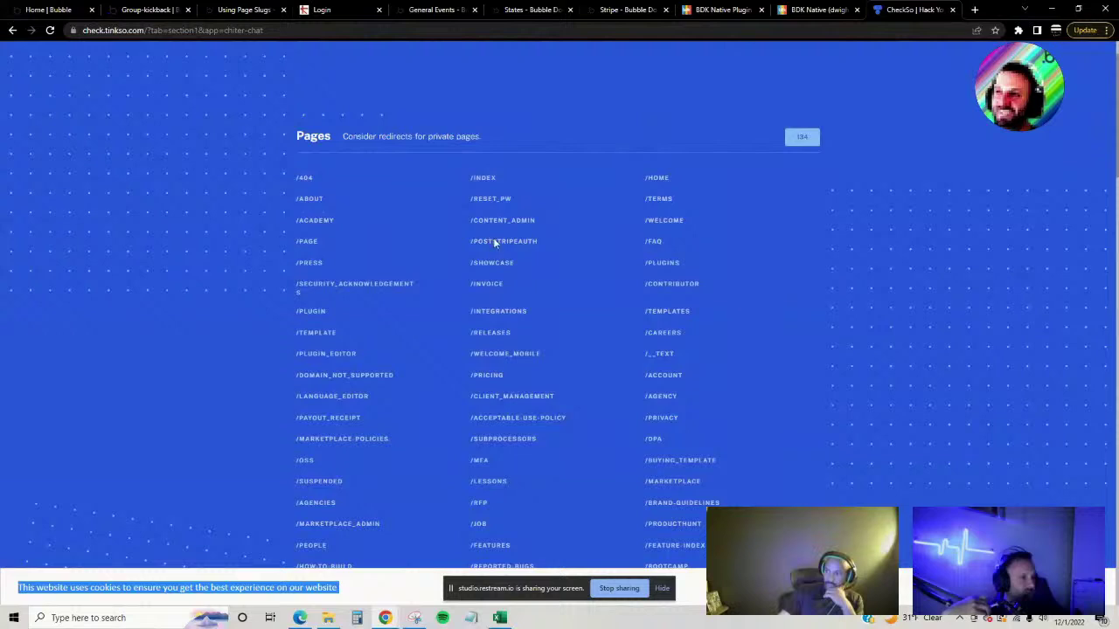
- Switch to the Chiter-chat editor window and open its list of pages and reusable elements
mouse_move(385, 618)
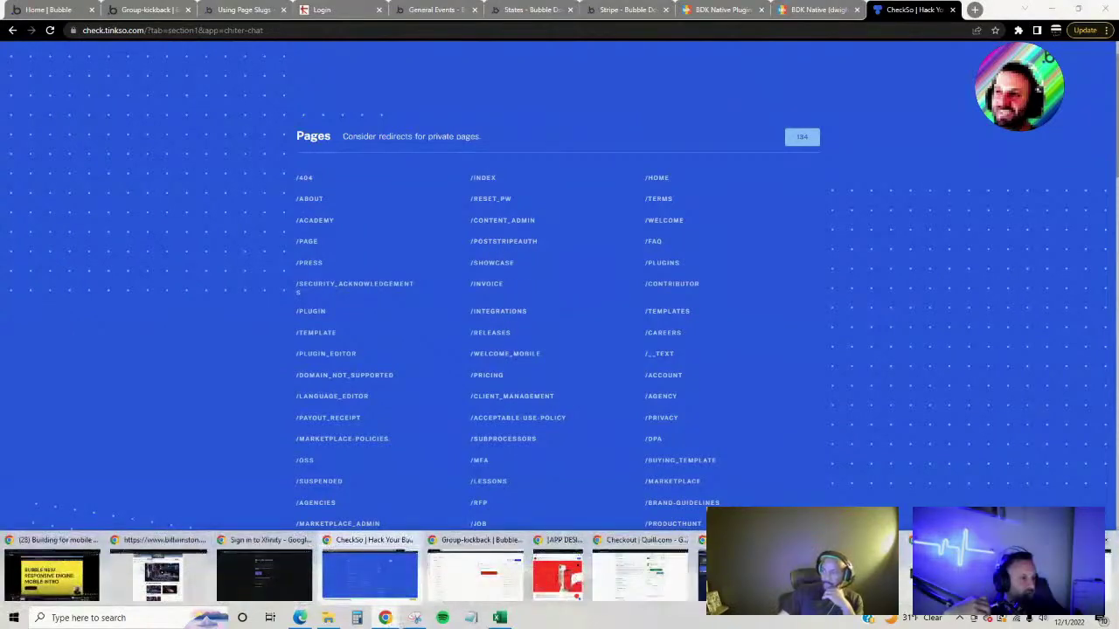
left_click(516, 572)
left_click(107, 53)
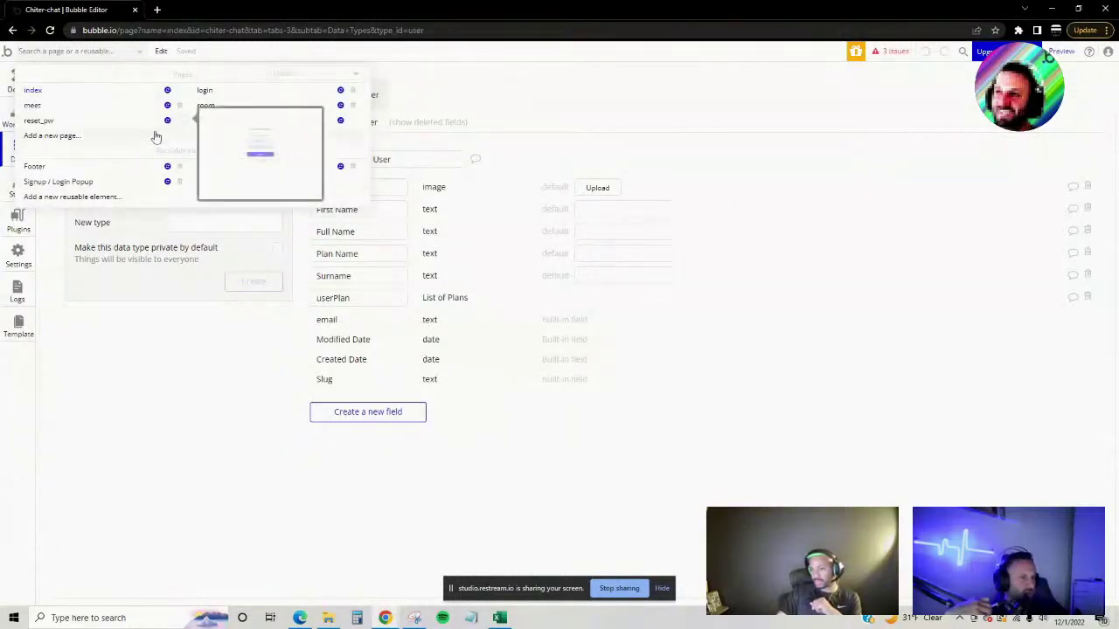
- Return to the security report and search its page text for "404" and "rese"
left_click(1051, 9)
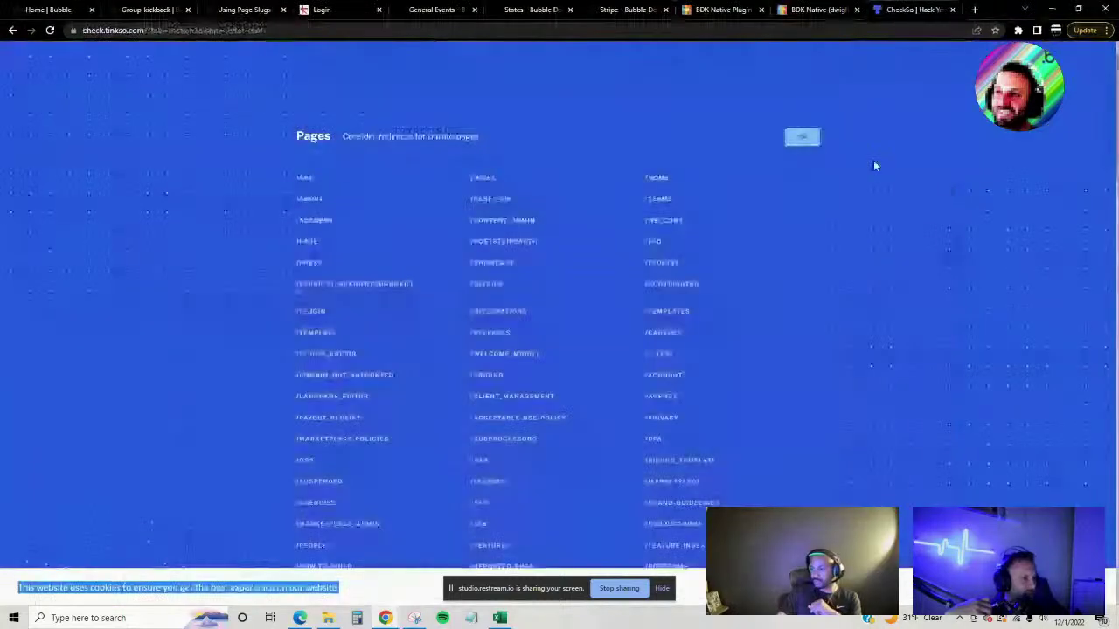
key("ctrl+f")
type("404")
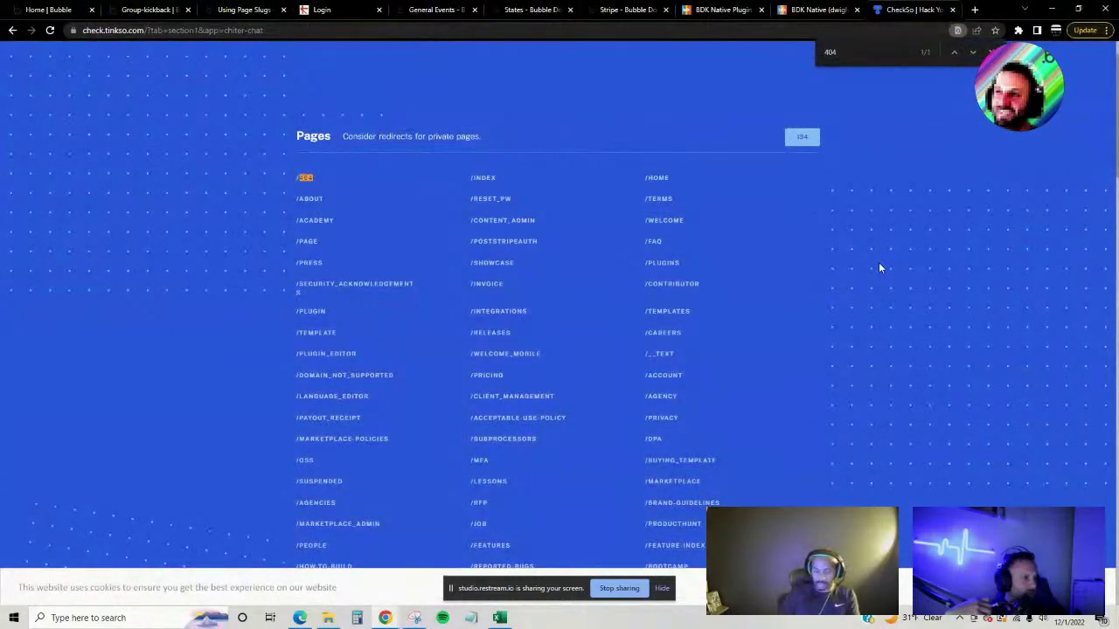
type("rese")
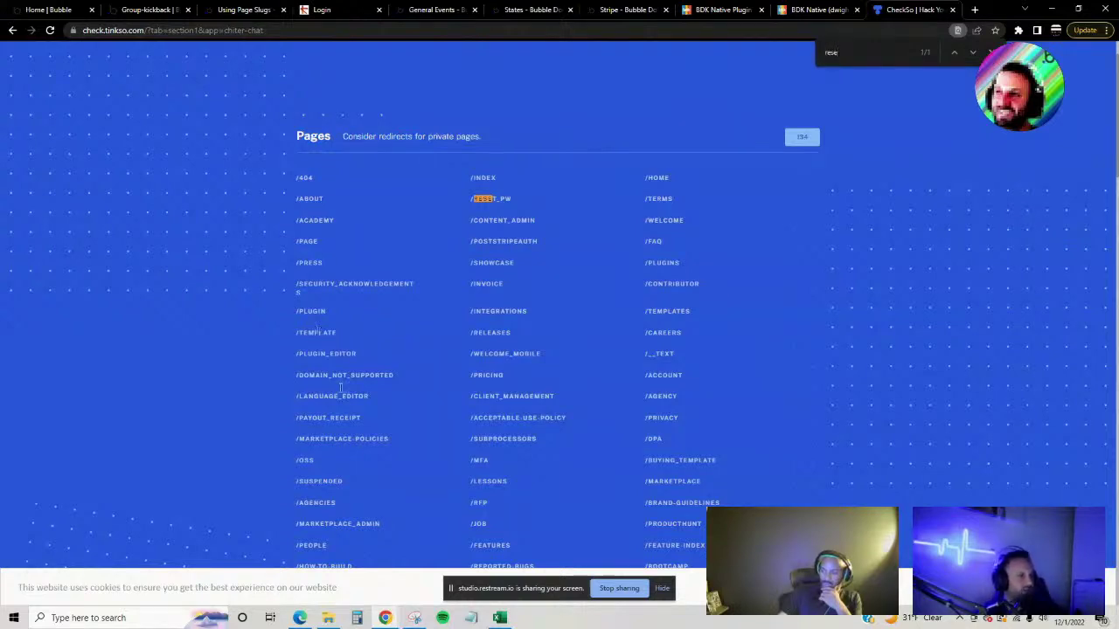
mouse_move(415, 617)
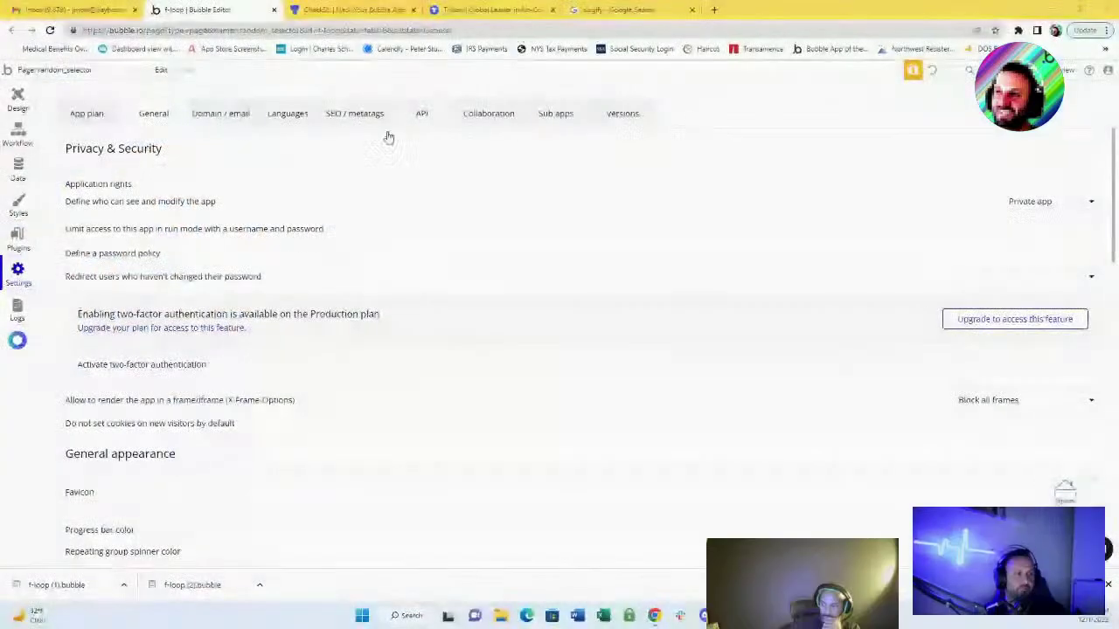
- Open the random_selector page design in the f-loop editor and select the app ID f-loop in the page URL
left_click(260, 32)
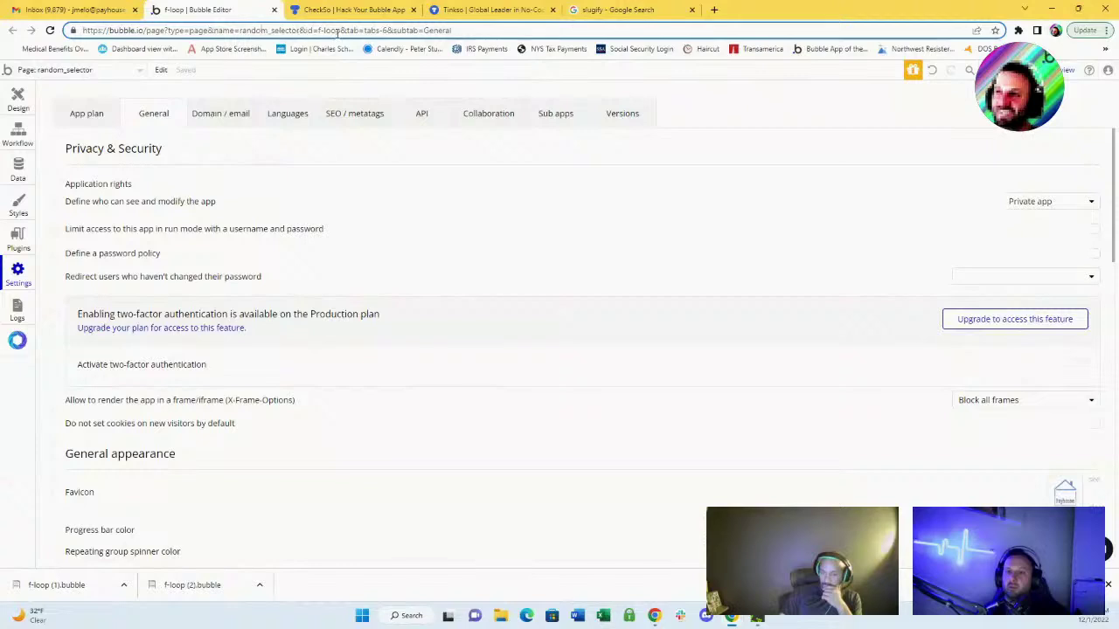
left_click(17, 102)
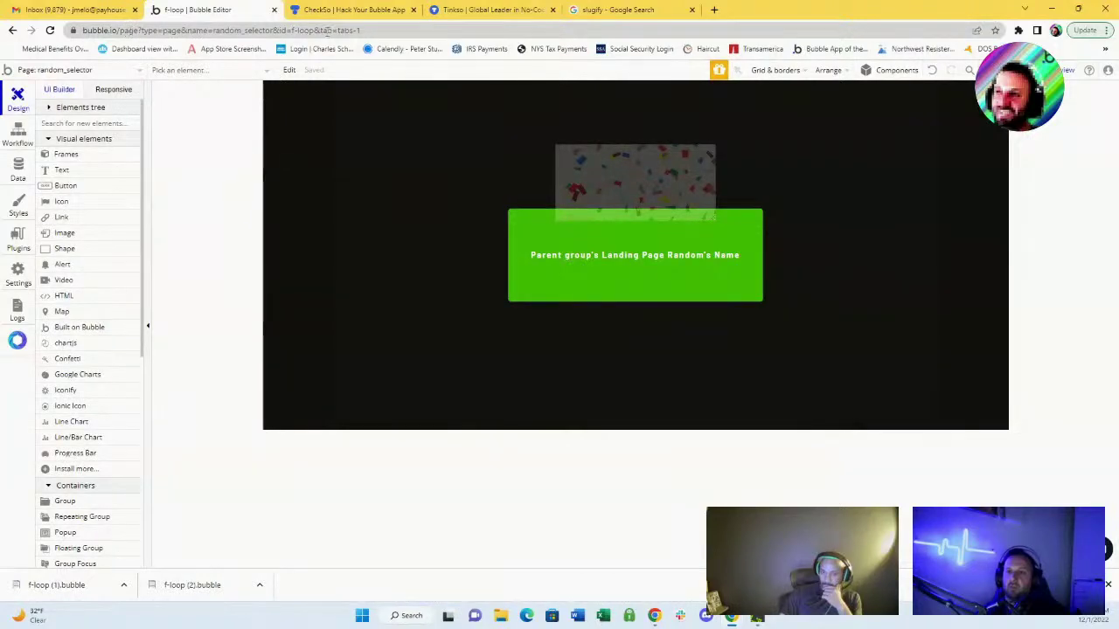
left_click(295, 33)
left_click(300, 30)
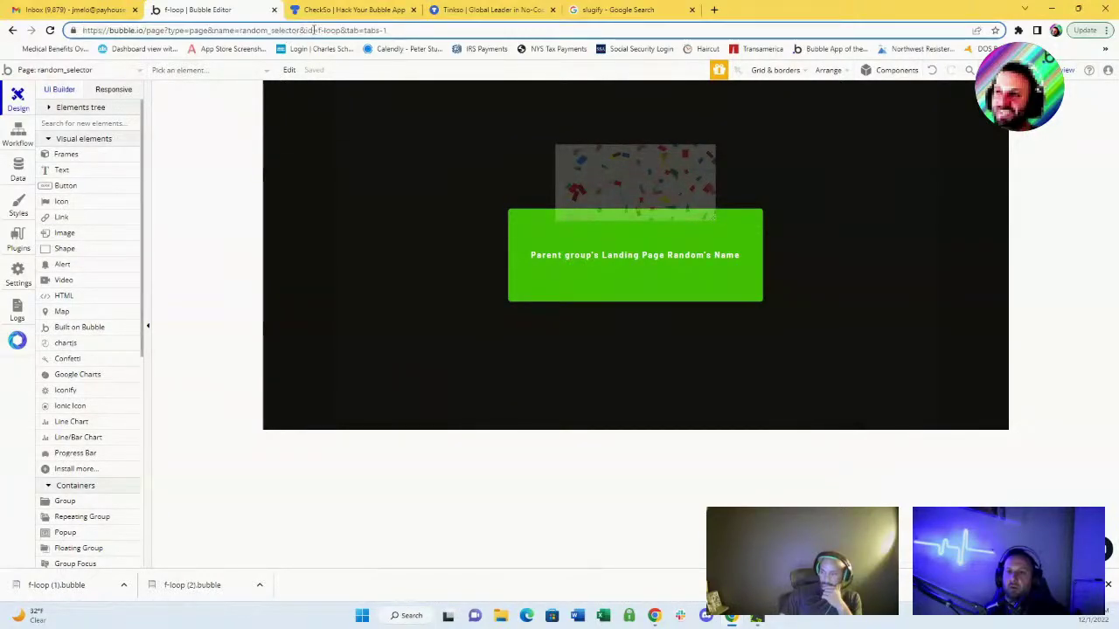
left_click_drag(319, 30, 334, 30)
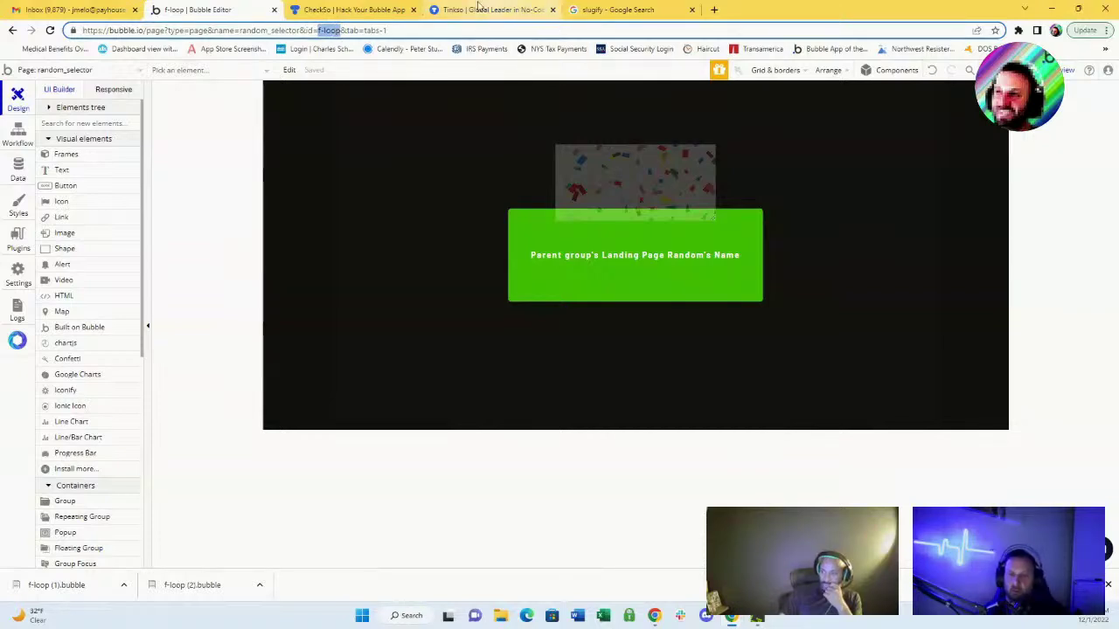
- Run the Tinkso Bubble security check for the app ID f-loop
left_click(398, 9)
left_click(507, 304)
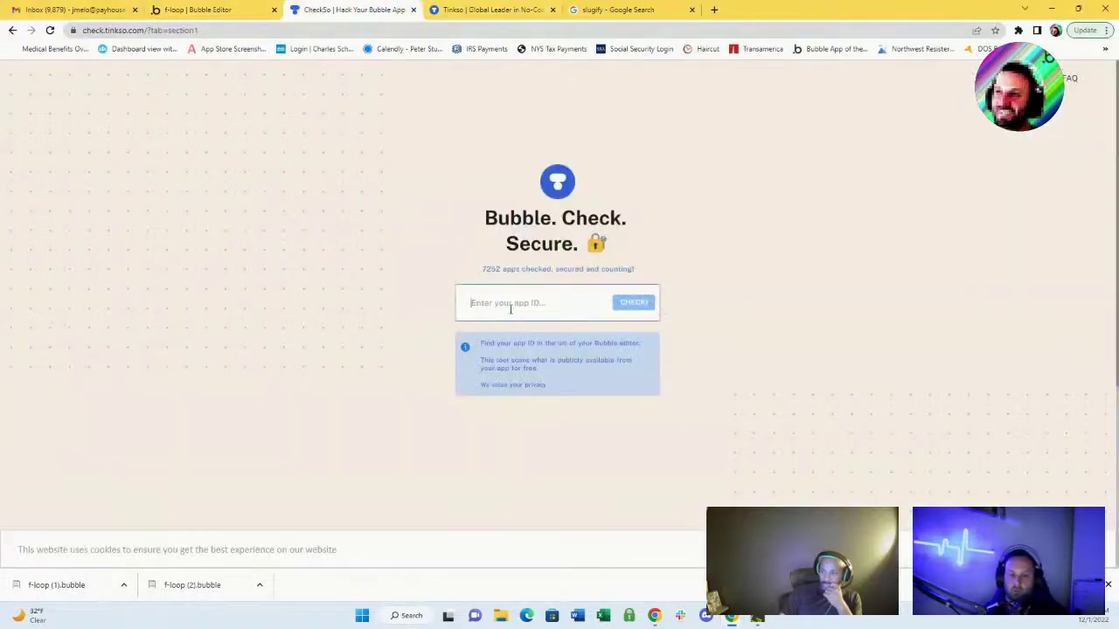
type("f-loop")
left_click(644, 303)
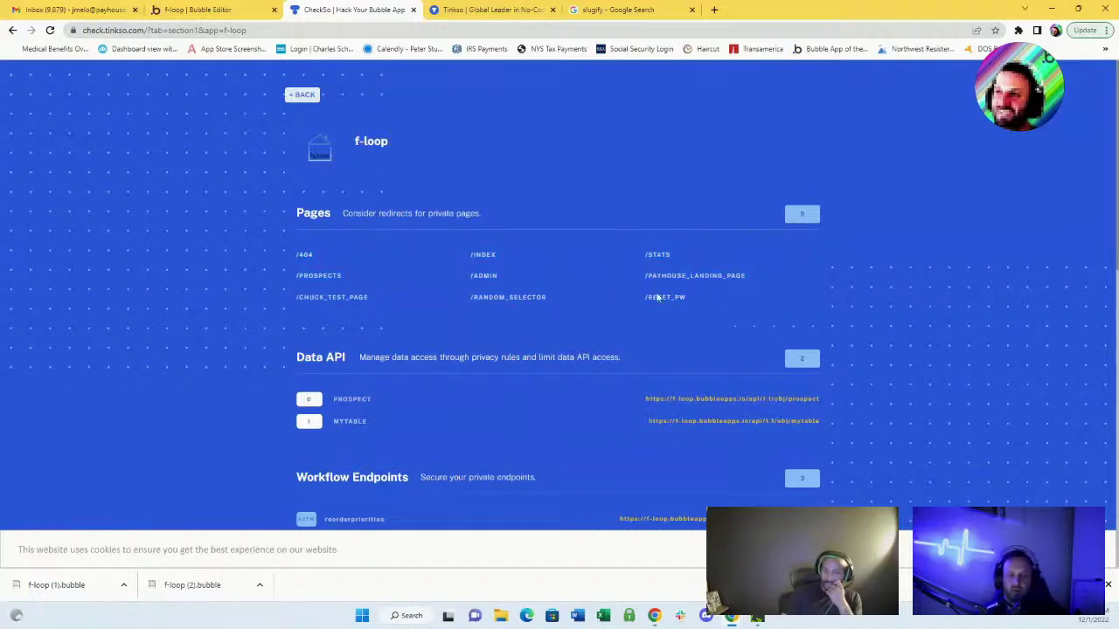
- Examine the Pages, Data API and Workflow Endpoints sections of the f-loop report, highlighting the reorderpriorities and emaildevnewfeature endpoints
scroll(658, 298, "down", 1)
scroll(658, 298, "down", 1)
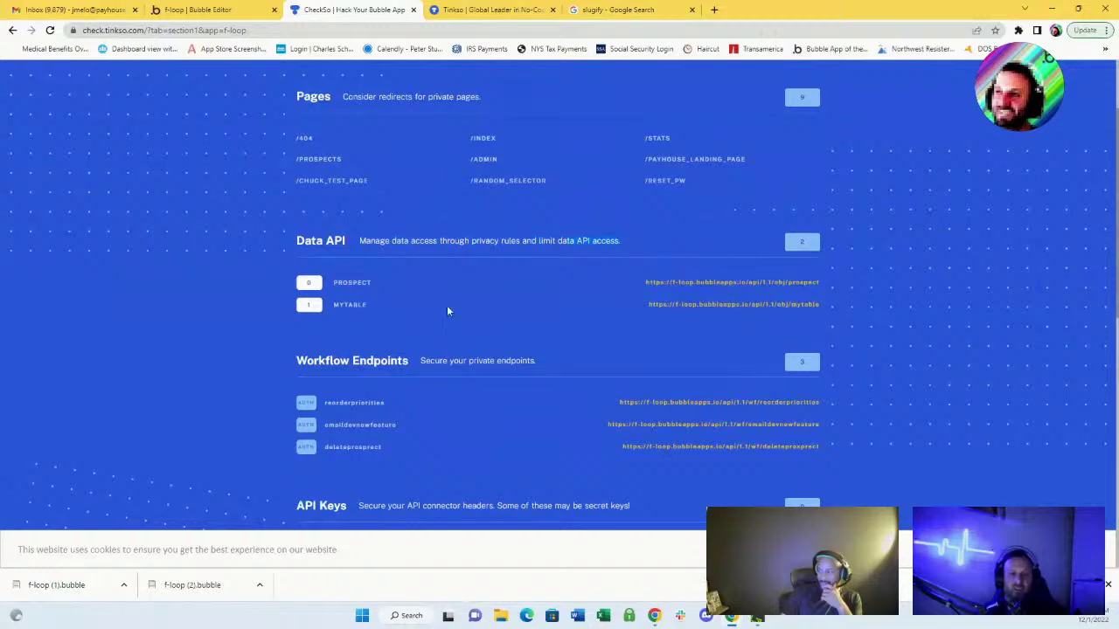
scroll(446, 310, "down", 1)
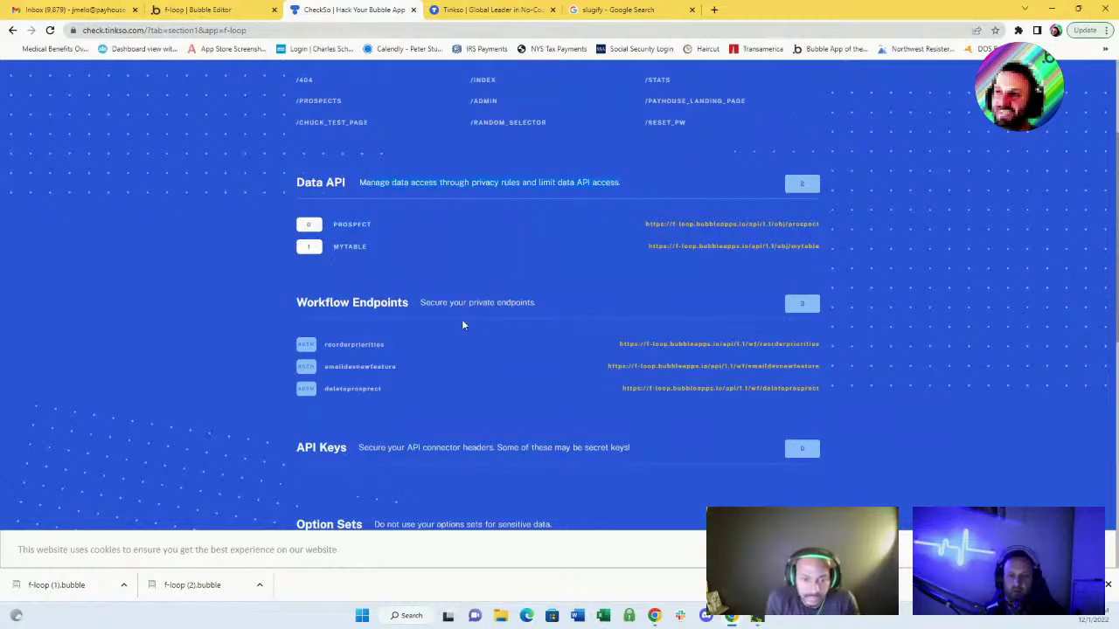
scroll(464, 325, "down", 2)
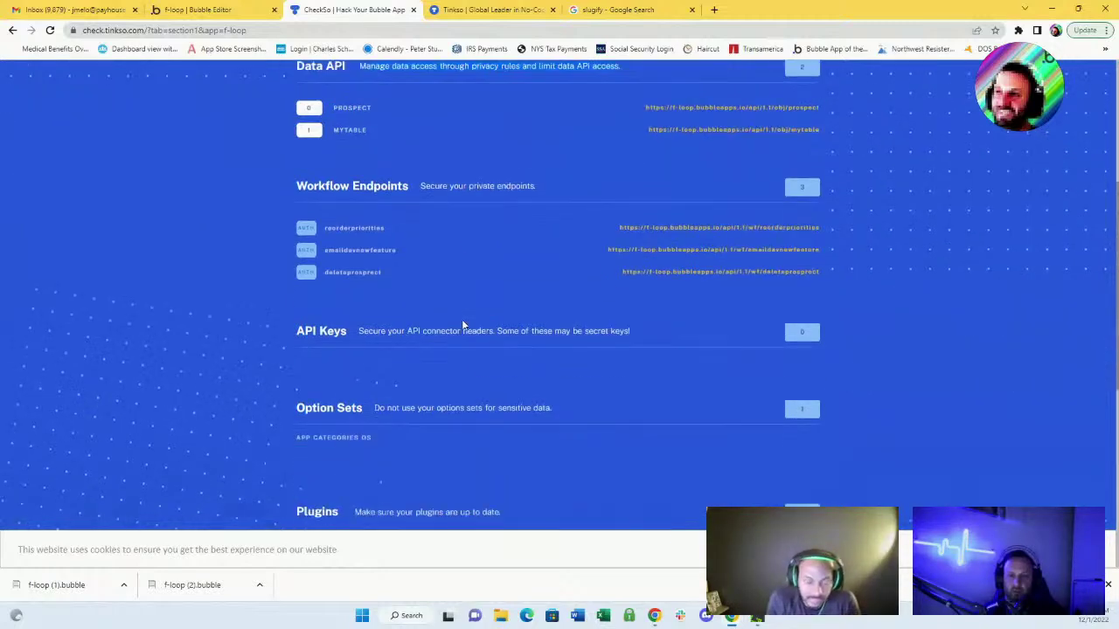
double_click(346, 251)
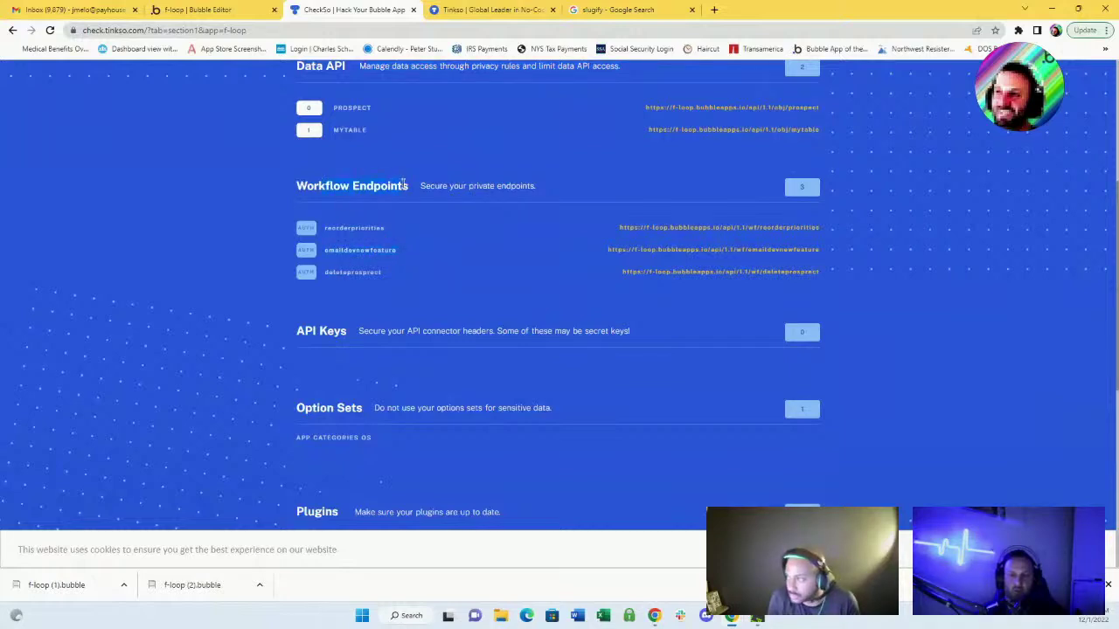
left_click_drag(354, 251, 382, 252)
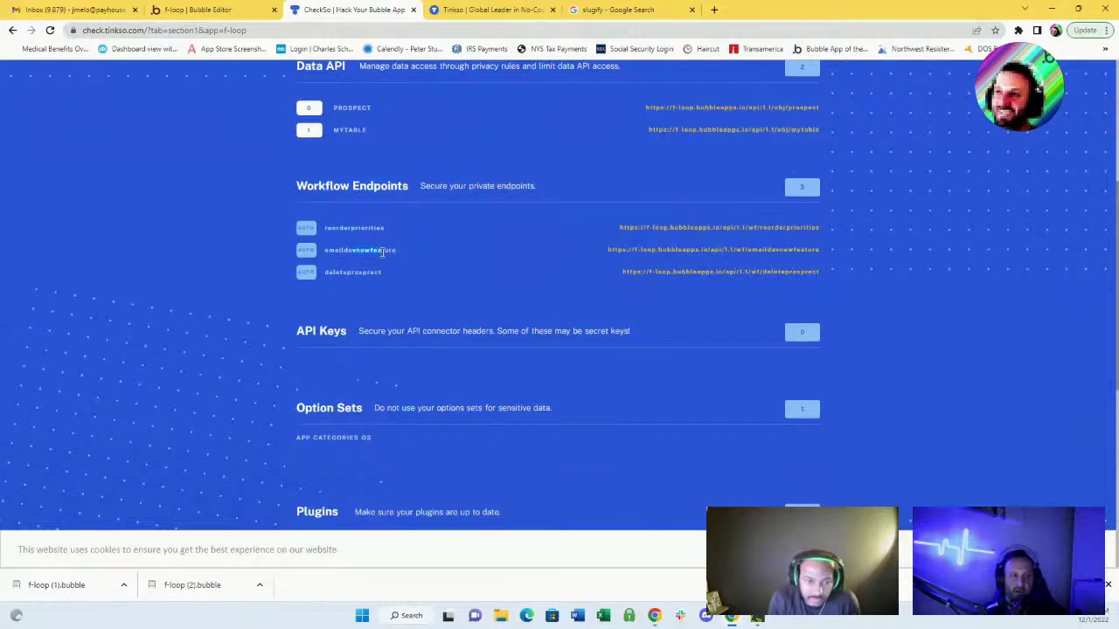
left_click(599, 249)
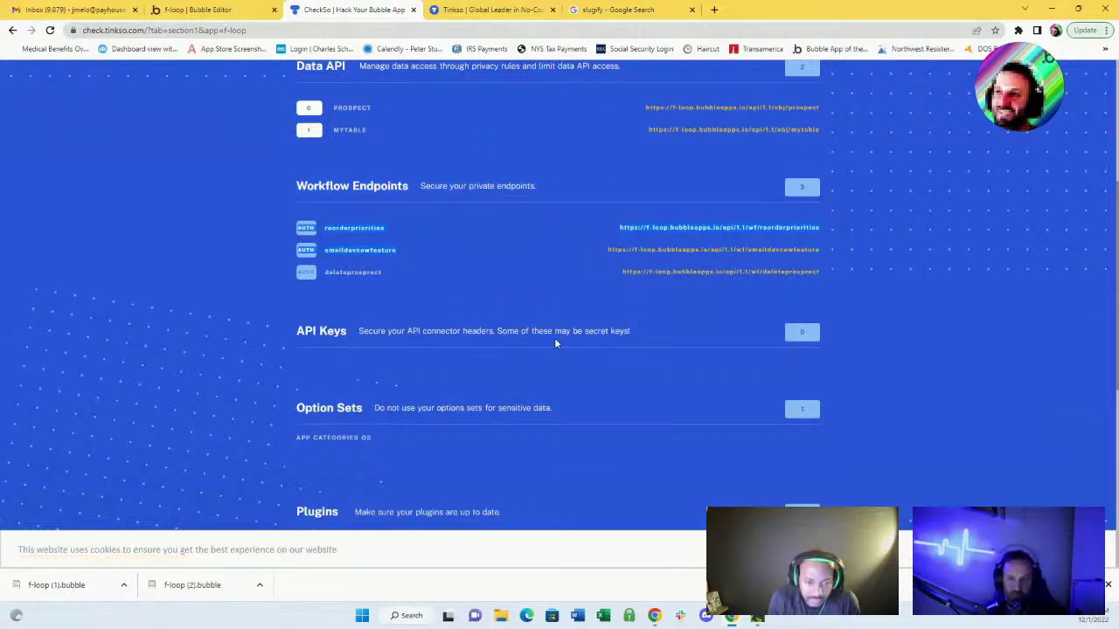
- Read the API Keys, Option Sets and Plugins sections of the f-loop report, and return to Data API and Workflow Endpoints
scroll(555, 343, "down", 1)
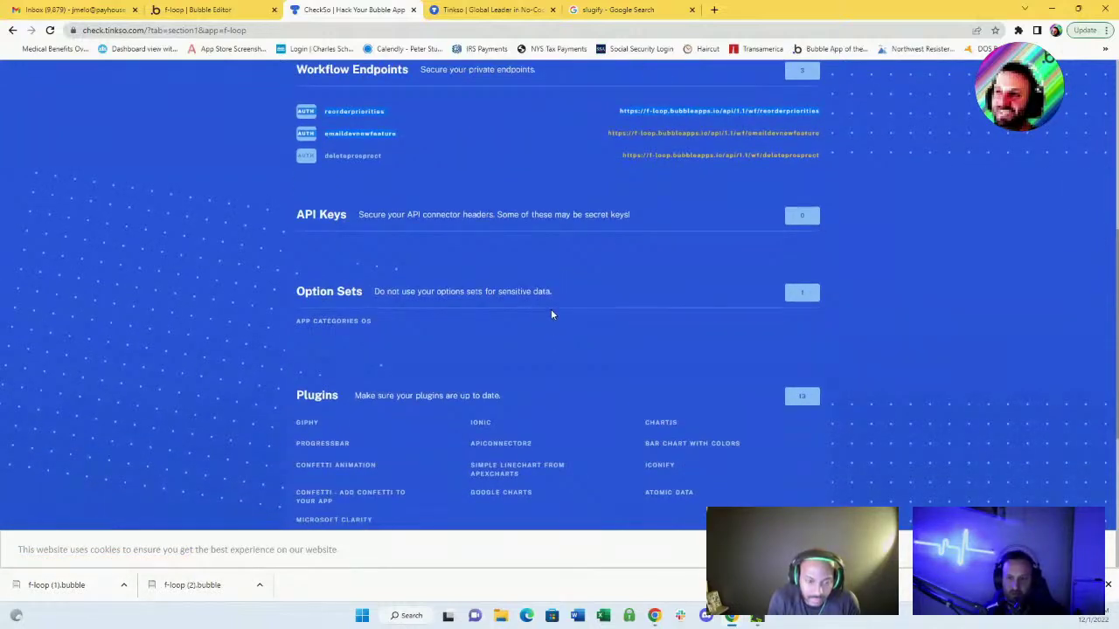
scroll(550, 305, "down", 1)
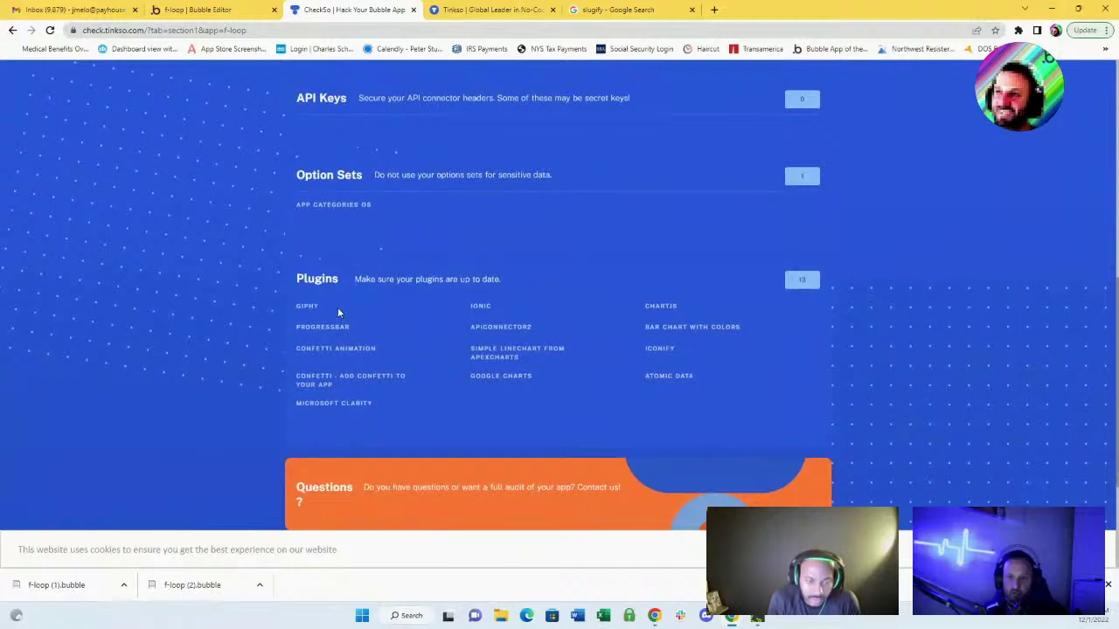
scroll(501, 358, "down", 1)
scroll(501, 364, "up", 6)
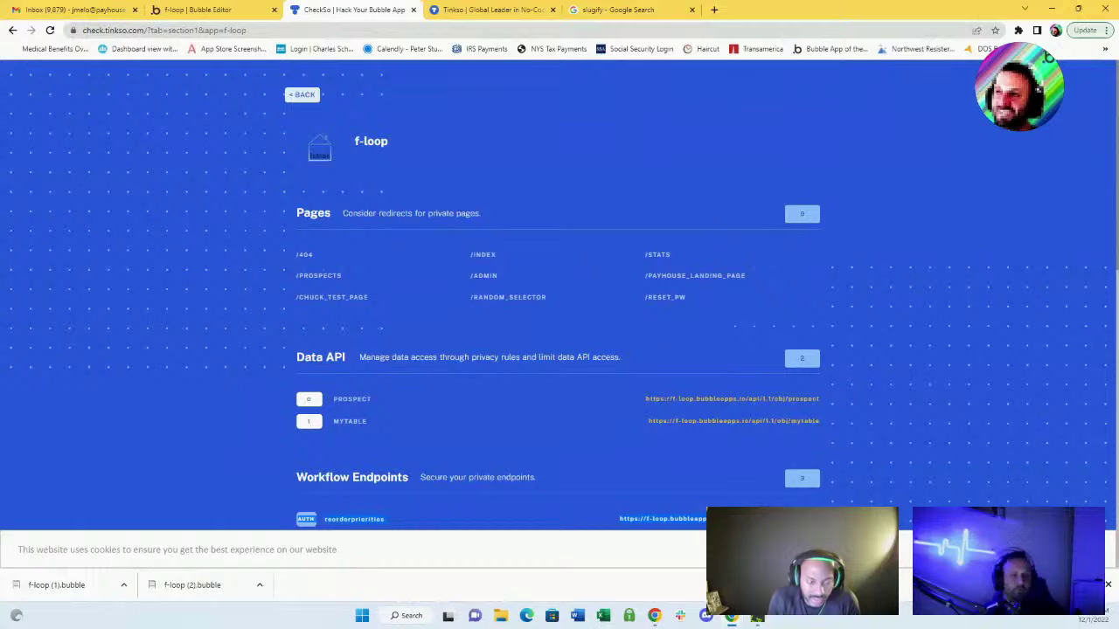
scroll(513, 324, "down", 1)
scroll(513, 331, "down", 1)
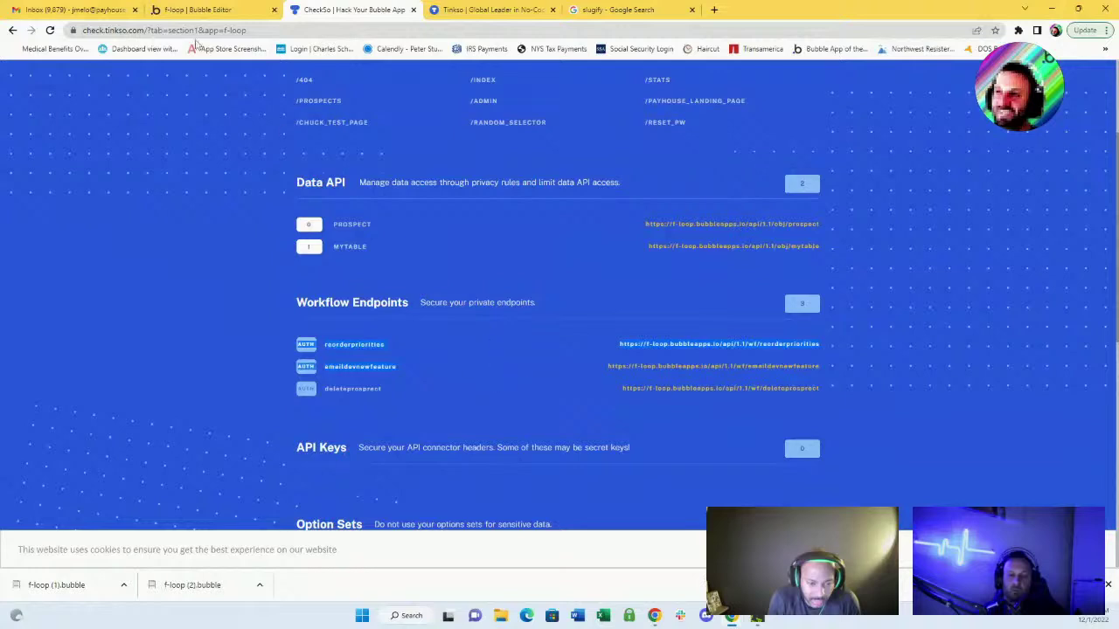
- Open the backend workflows in the f-loop editor and inspect the public exposure and authentication settings of the deleteprosprect API workflow
mouse_move(239, 5)
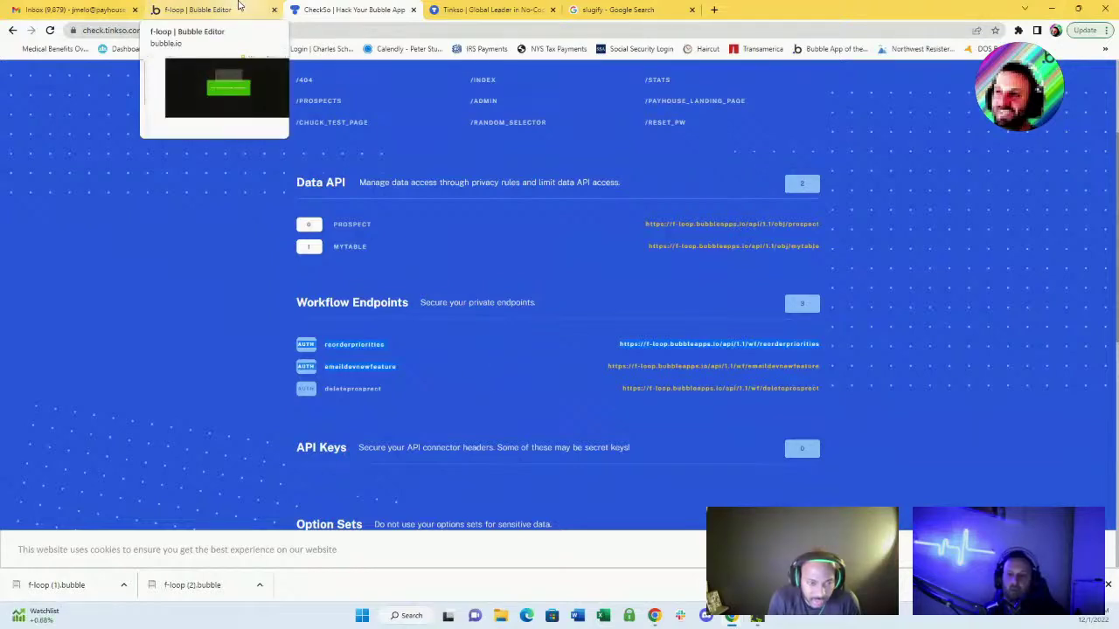
left_click(239, 5)
left_click(74, 71)
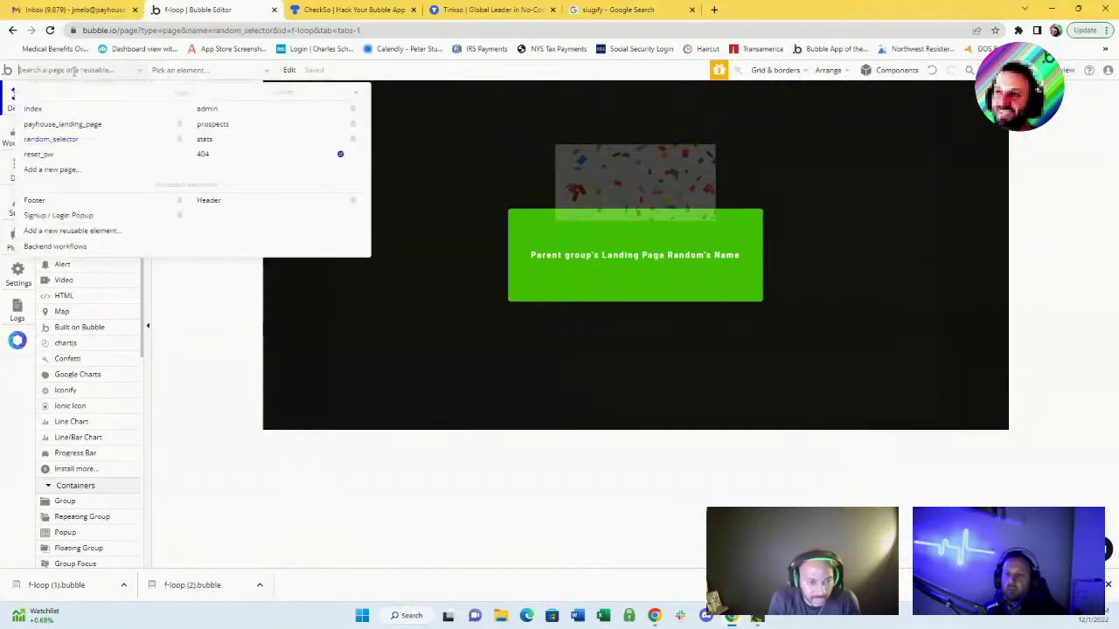
left_click(55, 248)
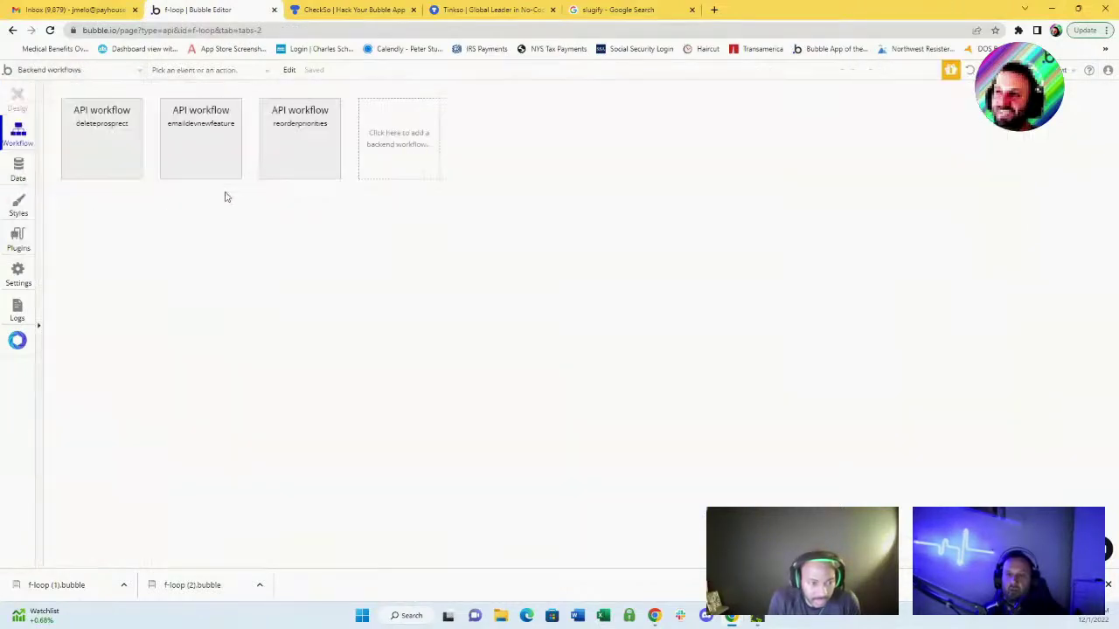
left_click(93, 132)
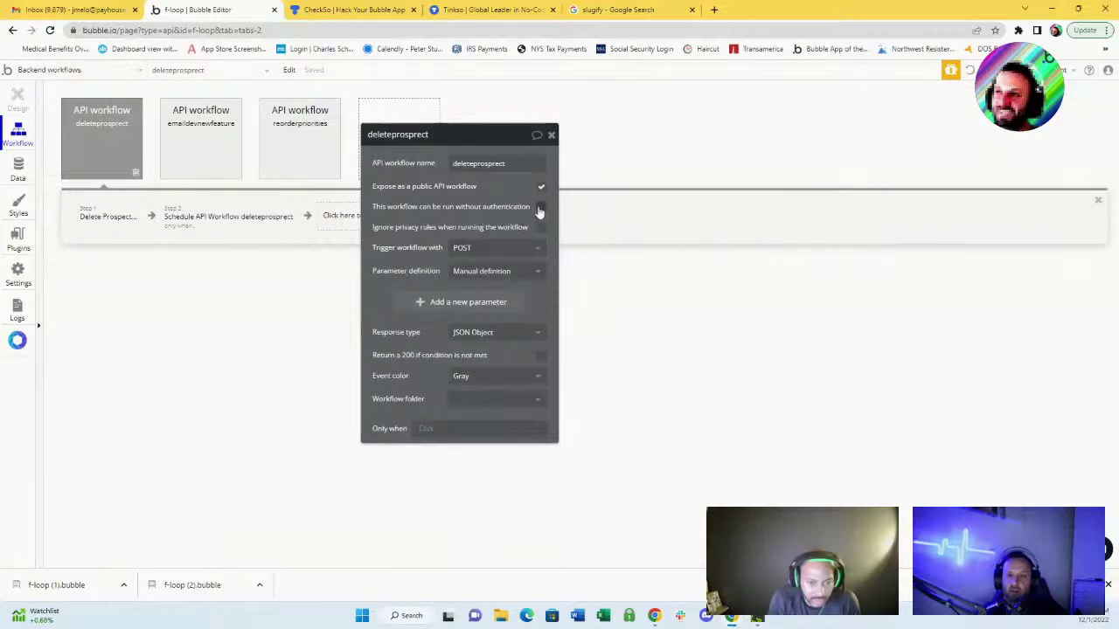
left_click_drag(436, 213, 672, 205)
- Create a new backend API workflow named hello and move its properties dialog off to the side
left_click(394, 142)
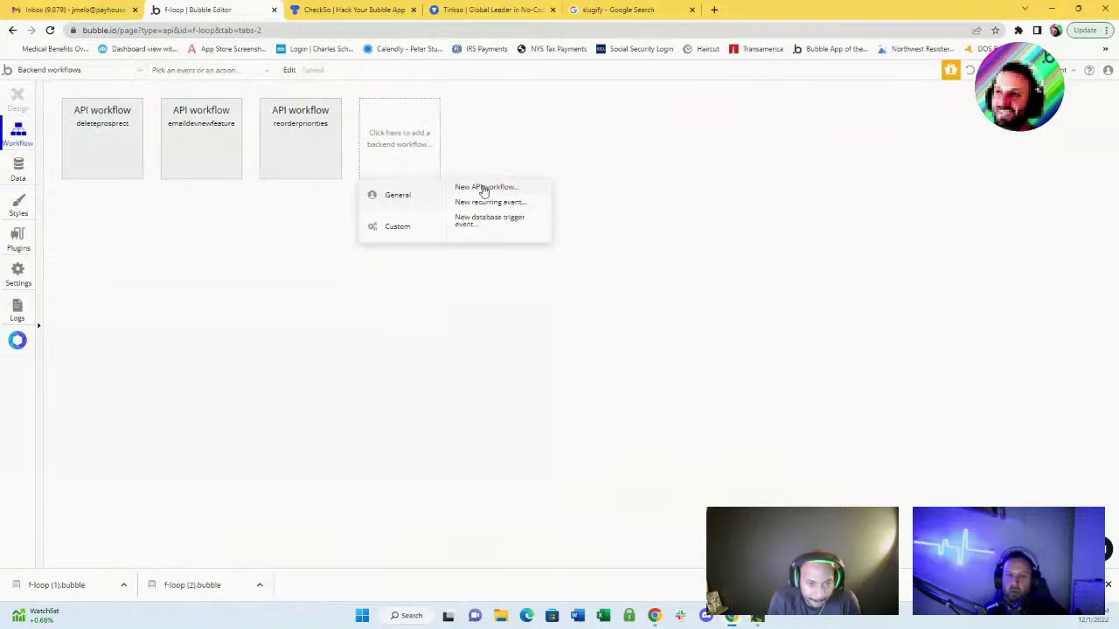
left_click(484, 187)
left_click(710, 171)
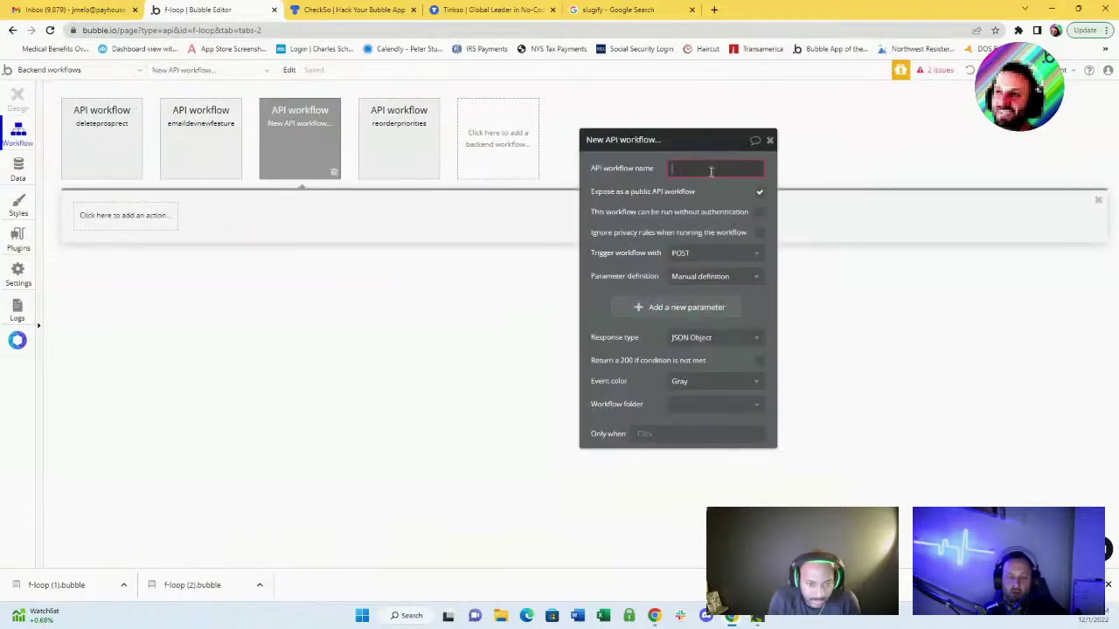
type("hello")
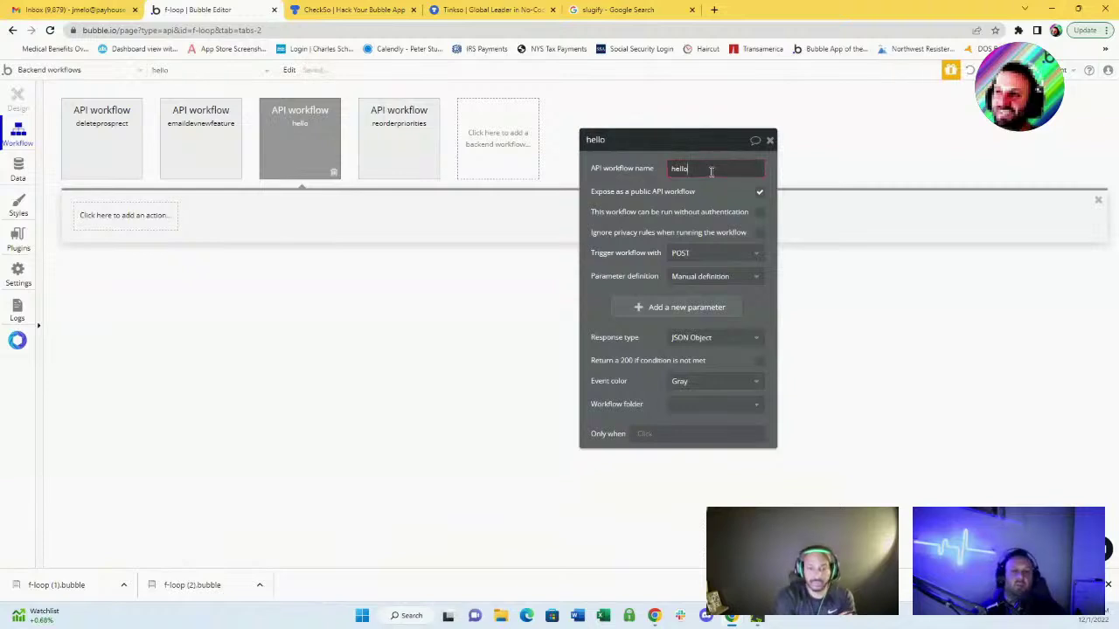
left_click(652, 208)
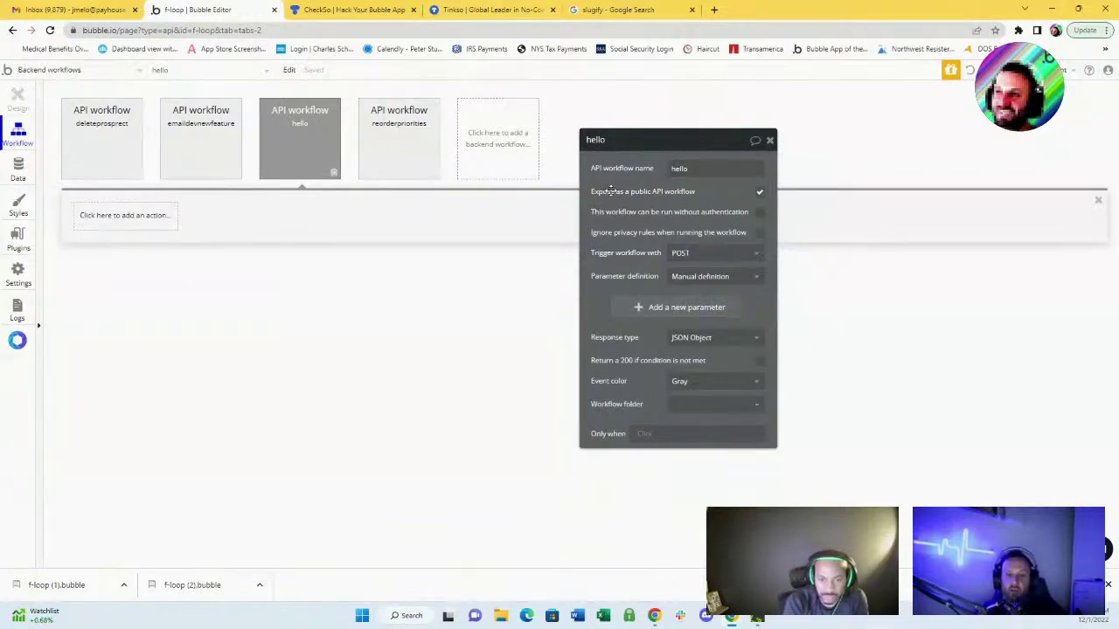
left_click_drag(611, 192, 356, 246)
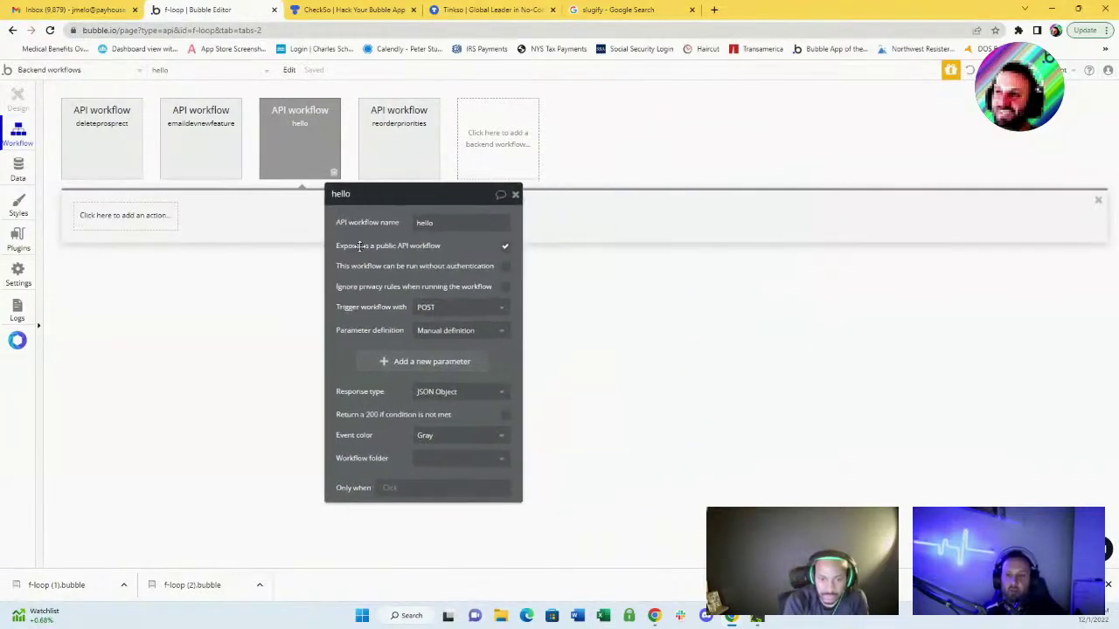
- Switch to the Tinkso checker, rerun the security check for f-loop, and look through the report's Workflow Endpoints for the hello workflow
left_click(354, 9)
scroll(449, 200, "up", 2)
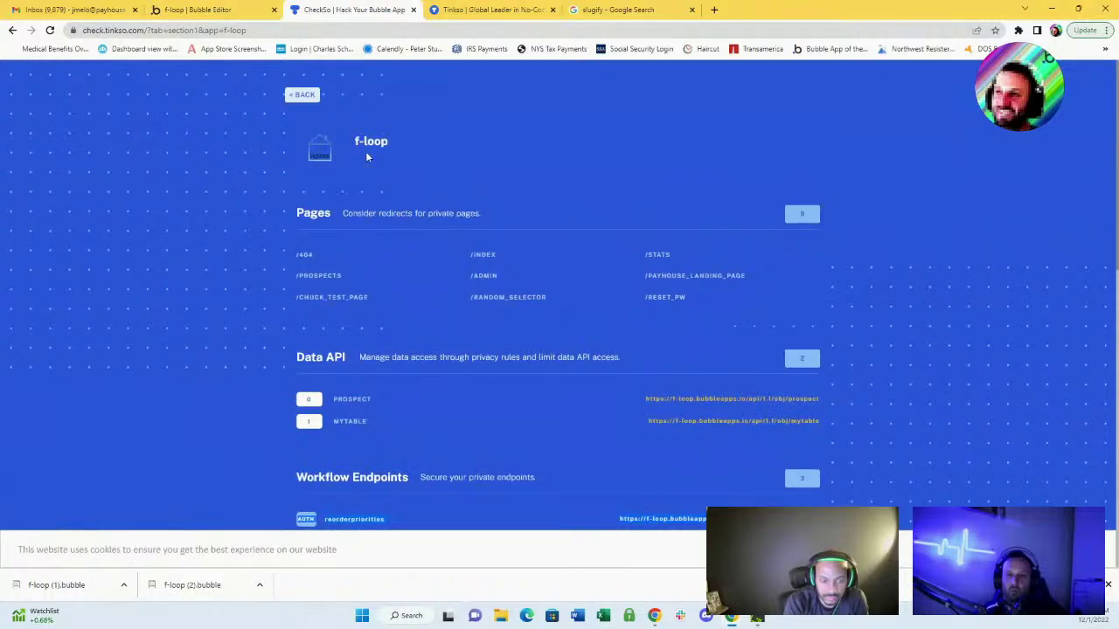
left_click(303, 97)
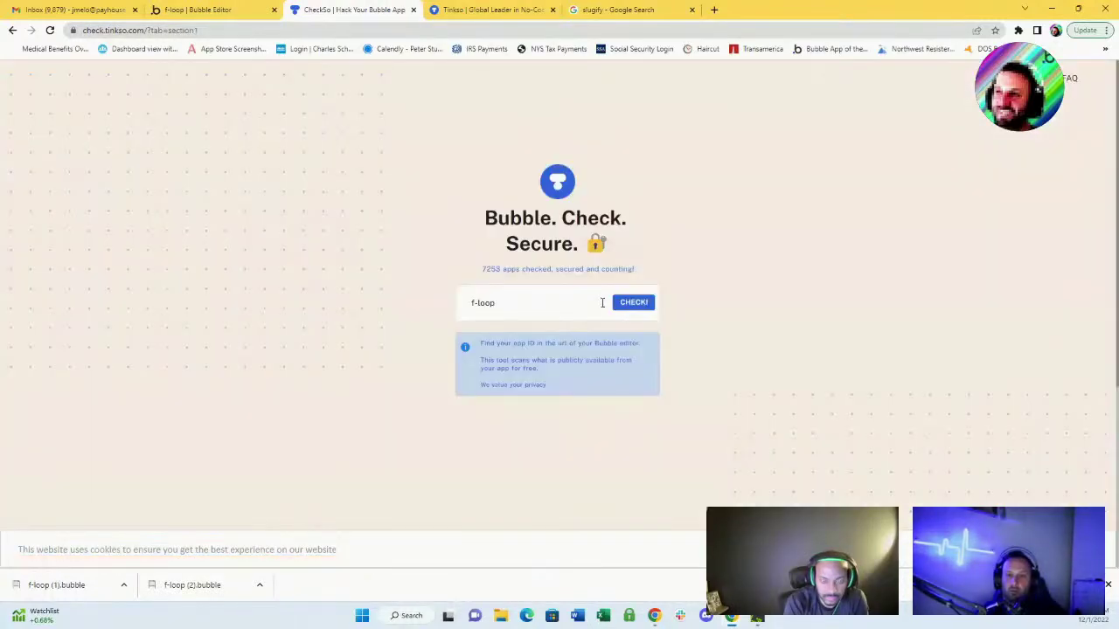
left_click(633, 303)
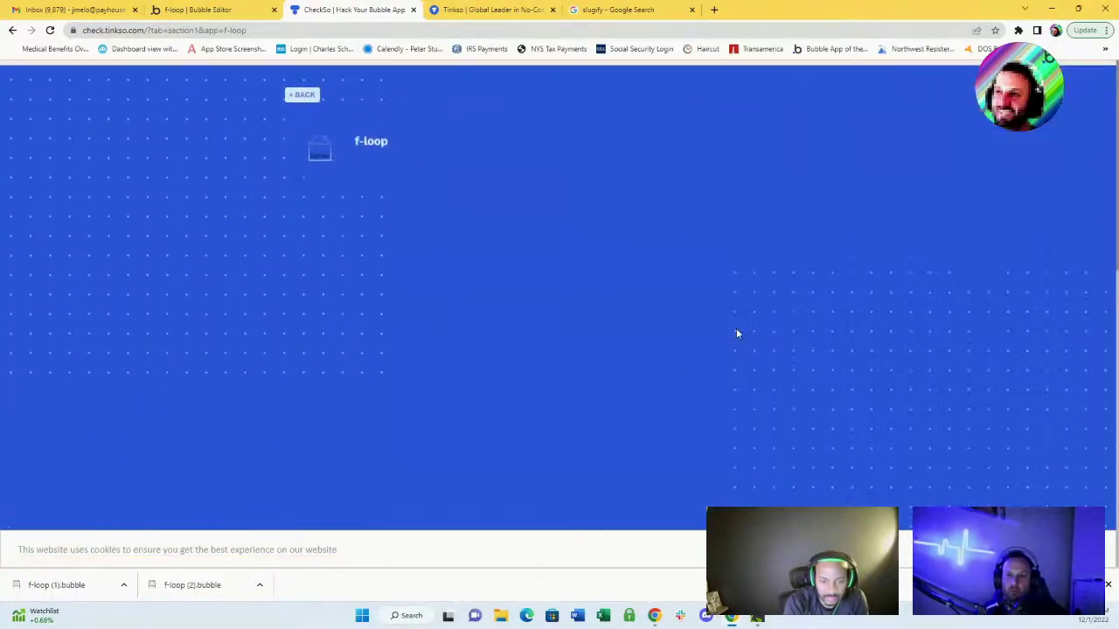
scroll(539, 243, "down", 3)
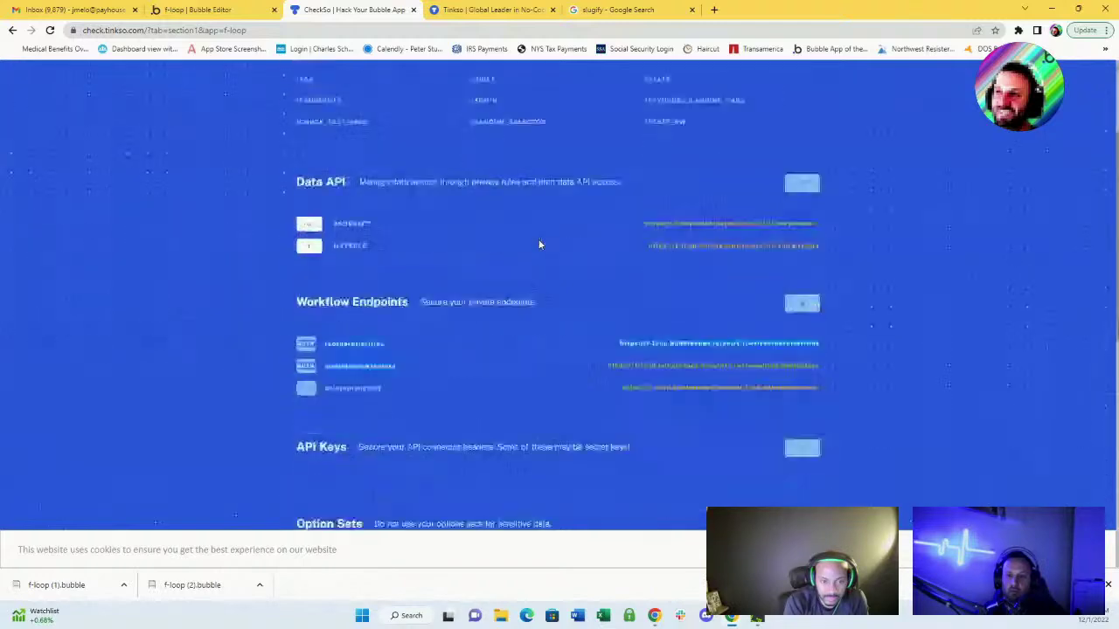
scroll(538, 240, "down", 1)
scroll(539, 240, "up", 4)
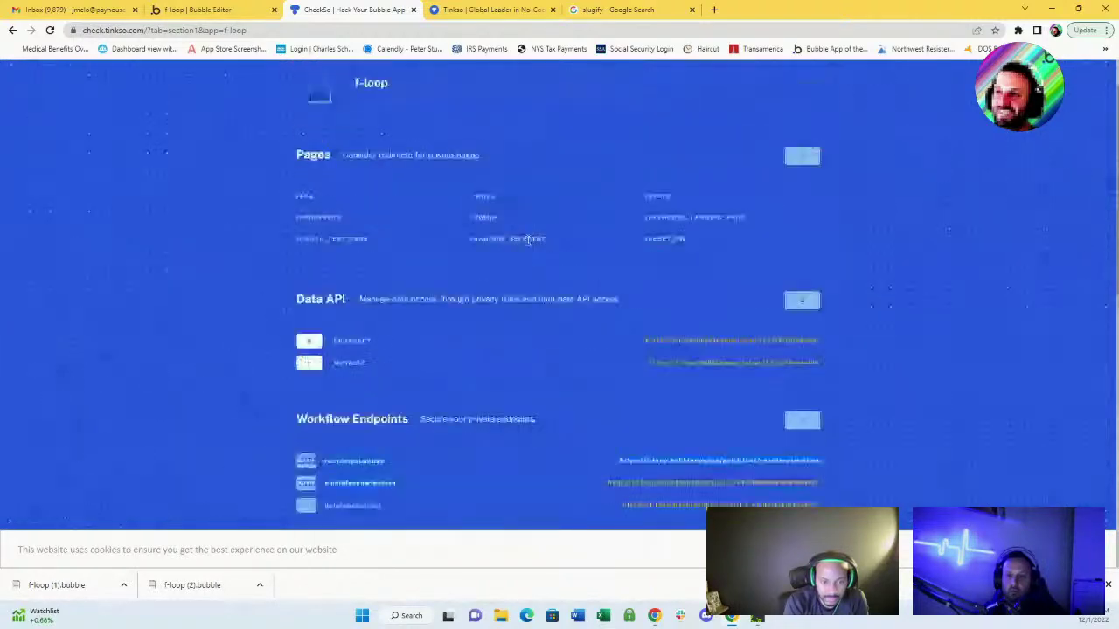
- Reload the f-loop security report and recheck its Data API and Workflow Endpoints sections
left_click(50, 30)
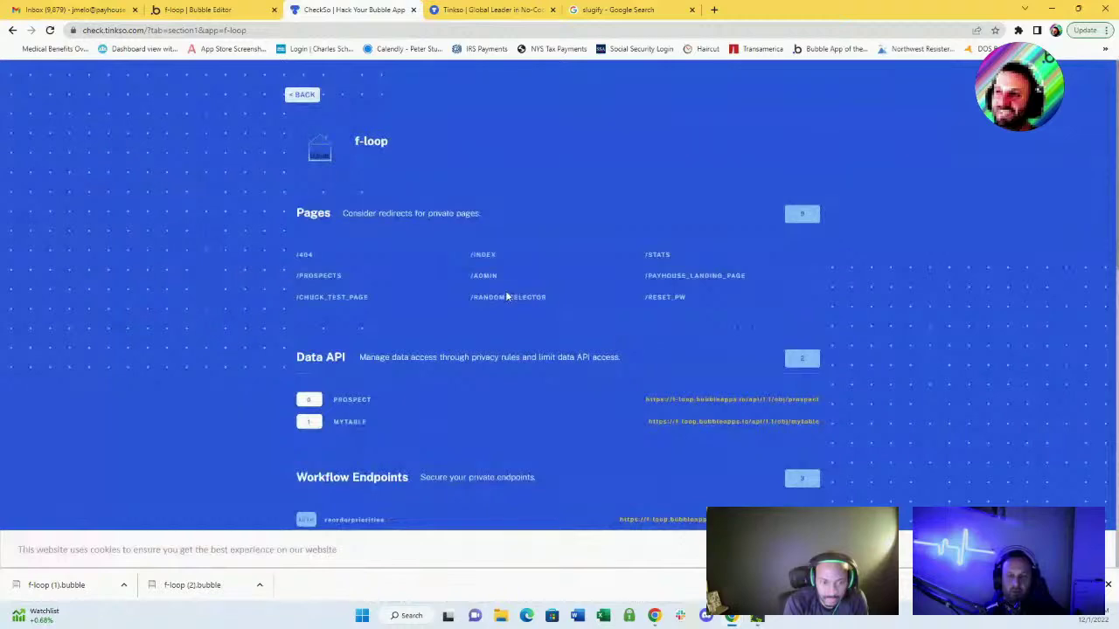
scroll(507, 296, "down", 5)
scroll(507, 296, "up", 4)
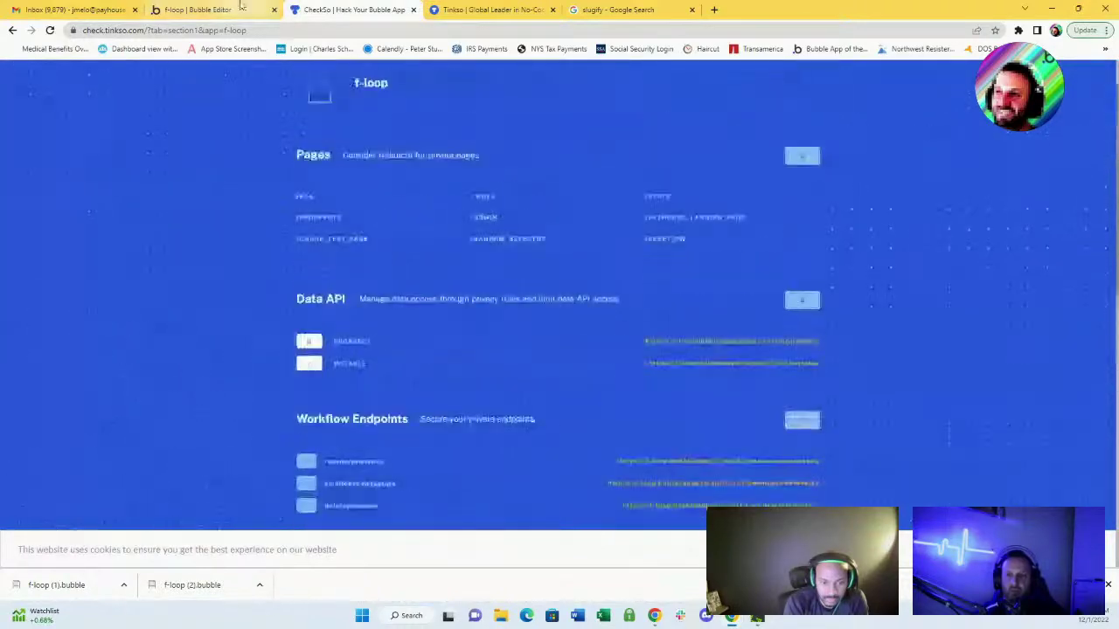
- Return to the f-loop editor and compare the public exposure and authentication settings of the reorderpriorities and hello workflows
left_click(241, 9)
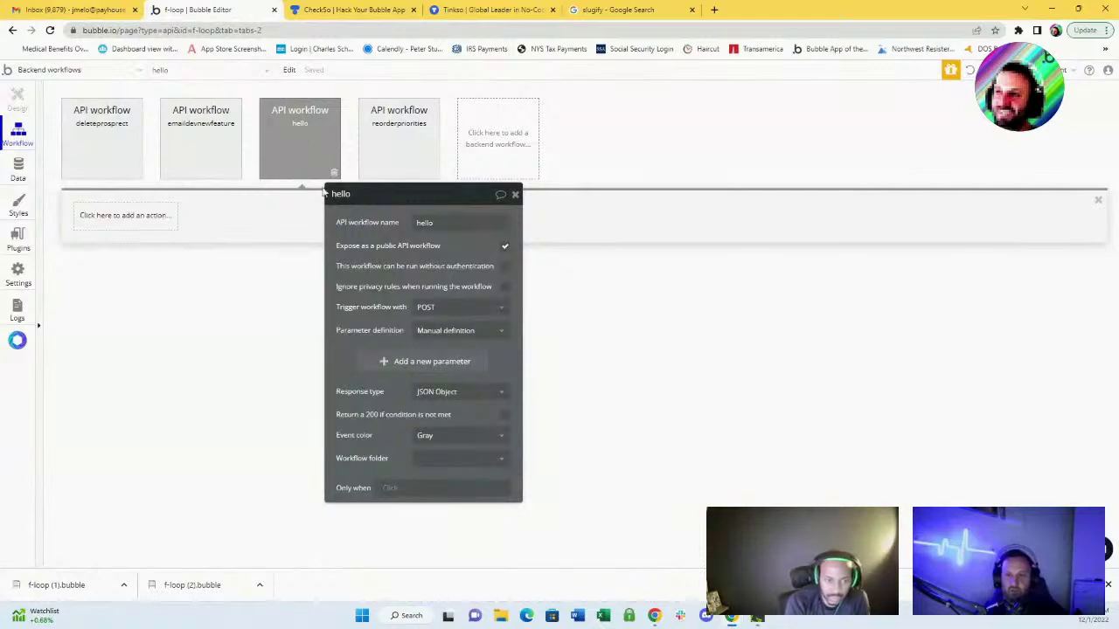
left_click(494, 131)
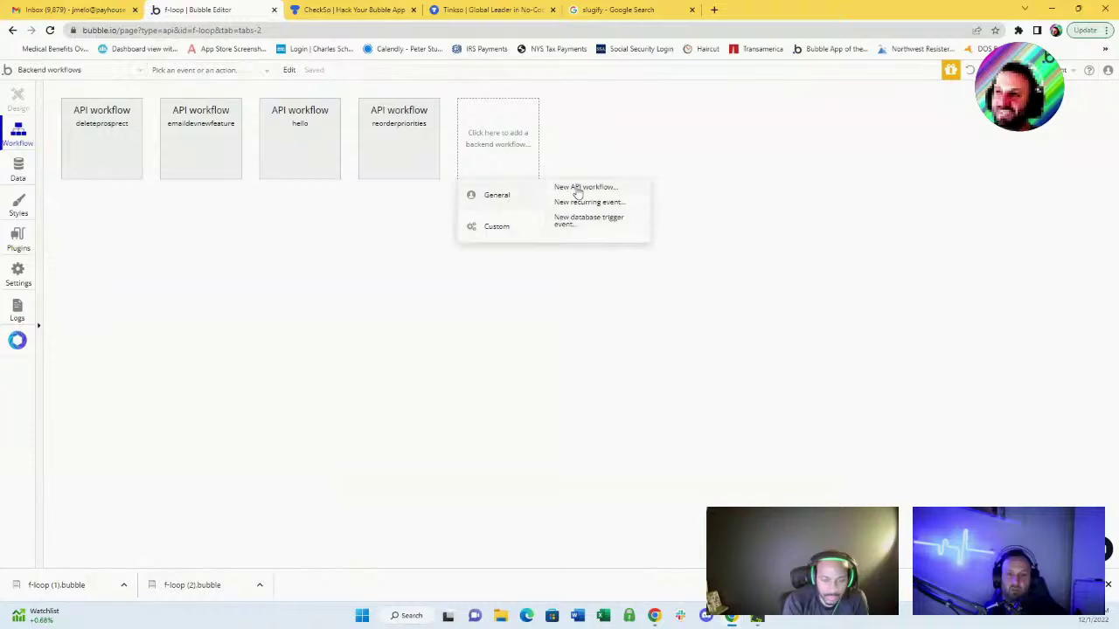
left_click(427, 133)
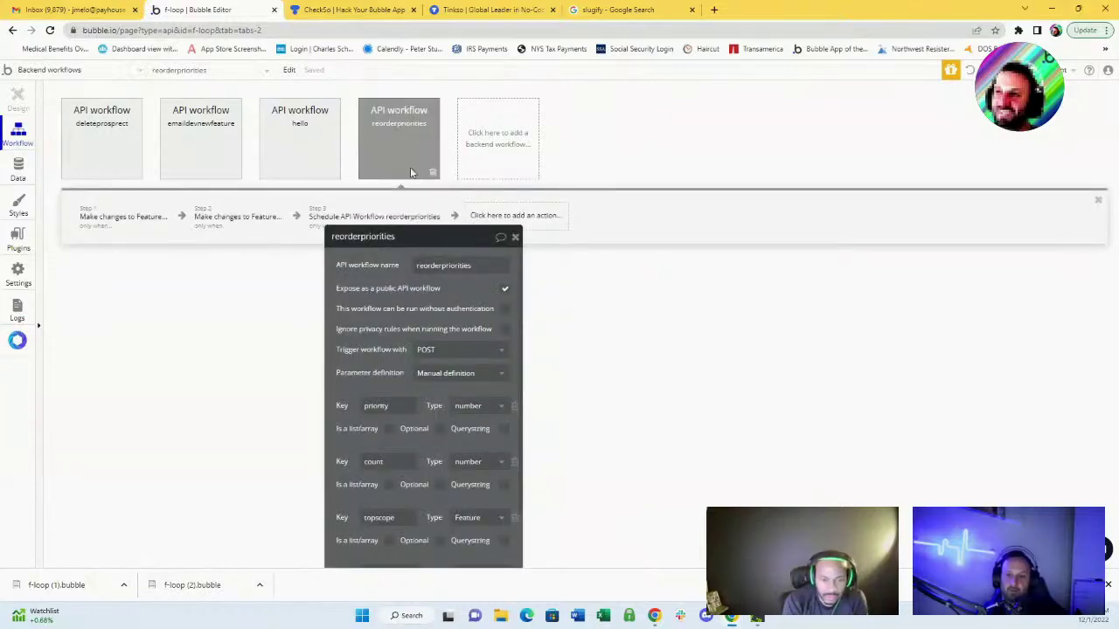
left_click(320, 131)
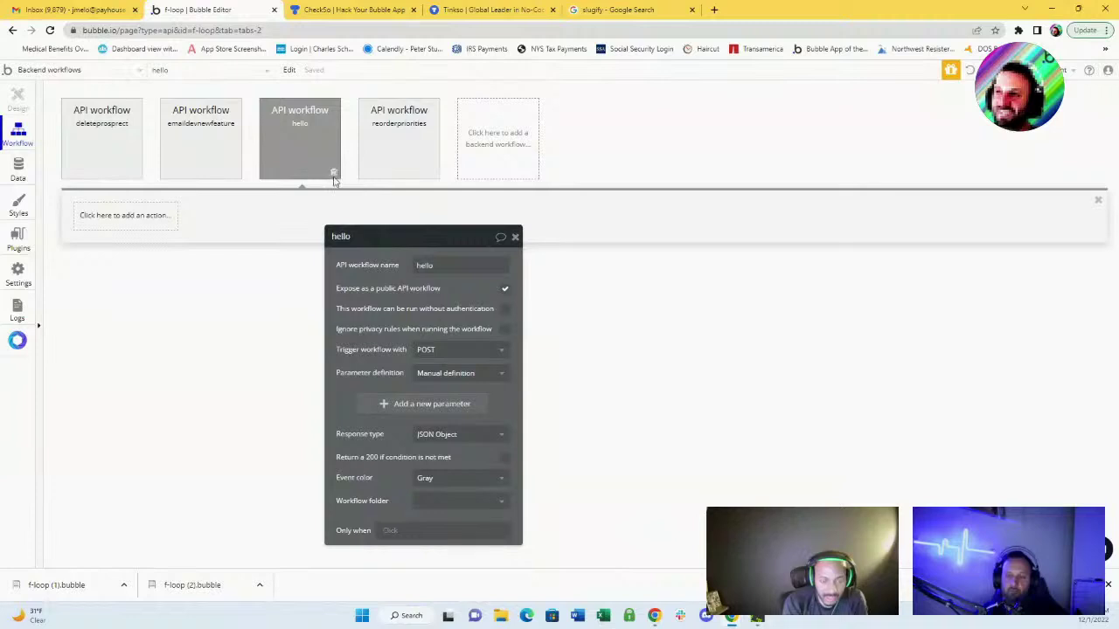
left_click(407, 133)
left_click(308, 138)
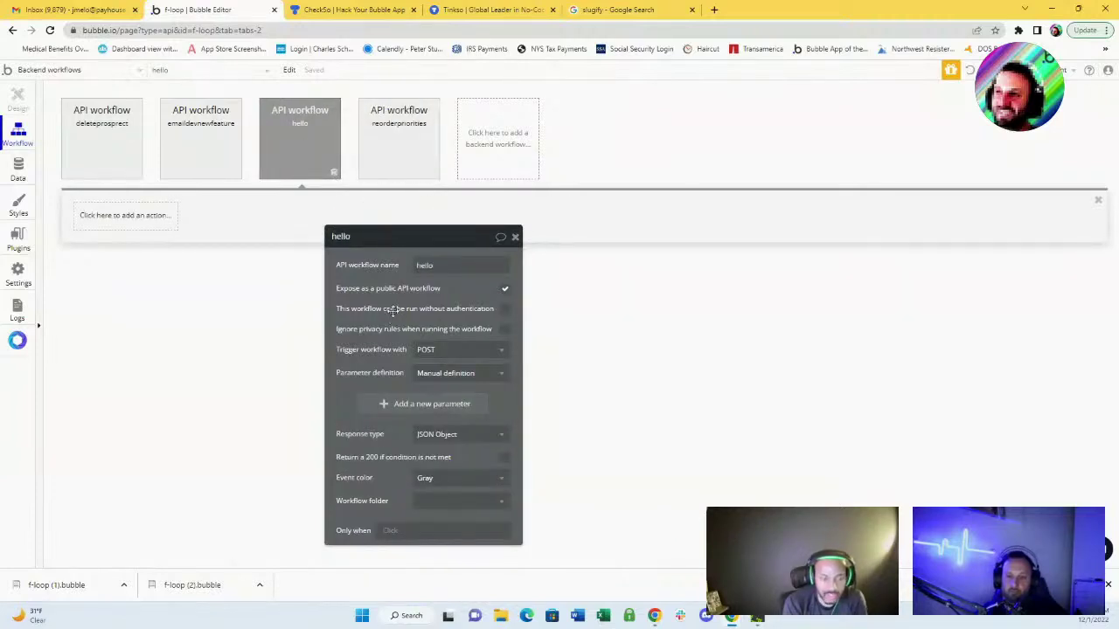
left_click_drag(344, 279, 258, 262)
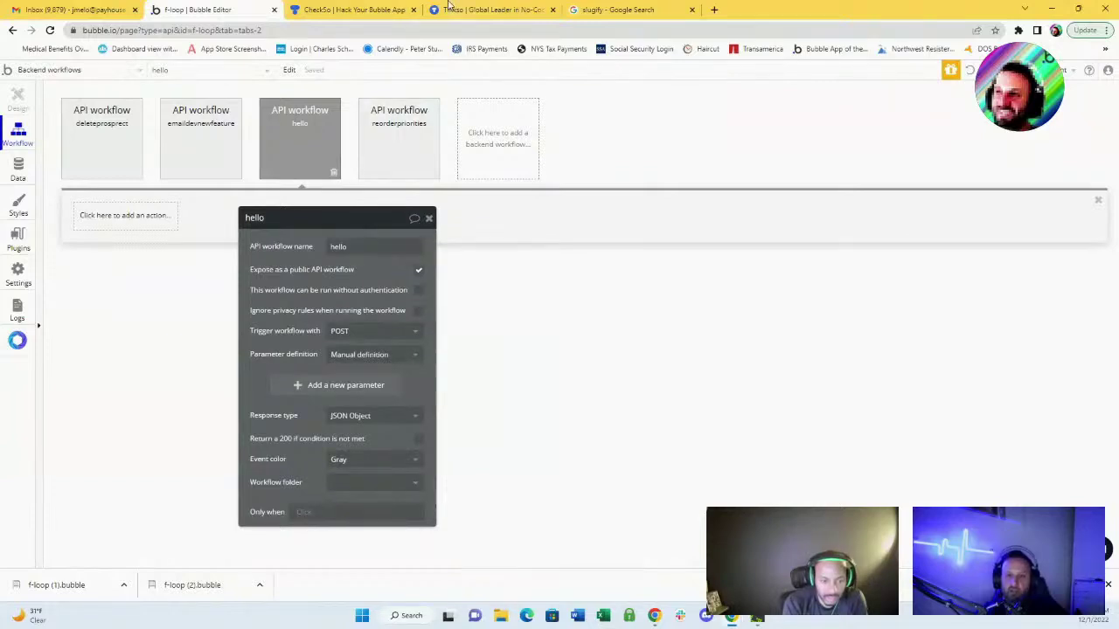
- Review the reorderpriorities entry and the other Workflow Endpoints in the f-loop security report
left_click(354, 9)
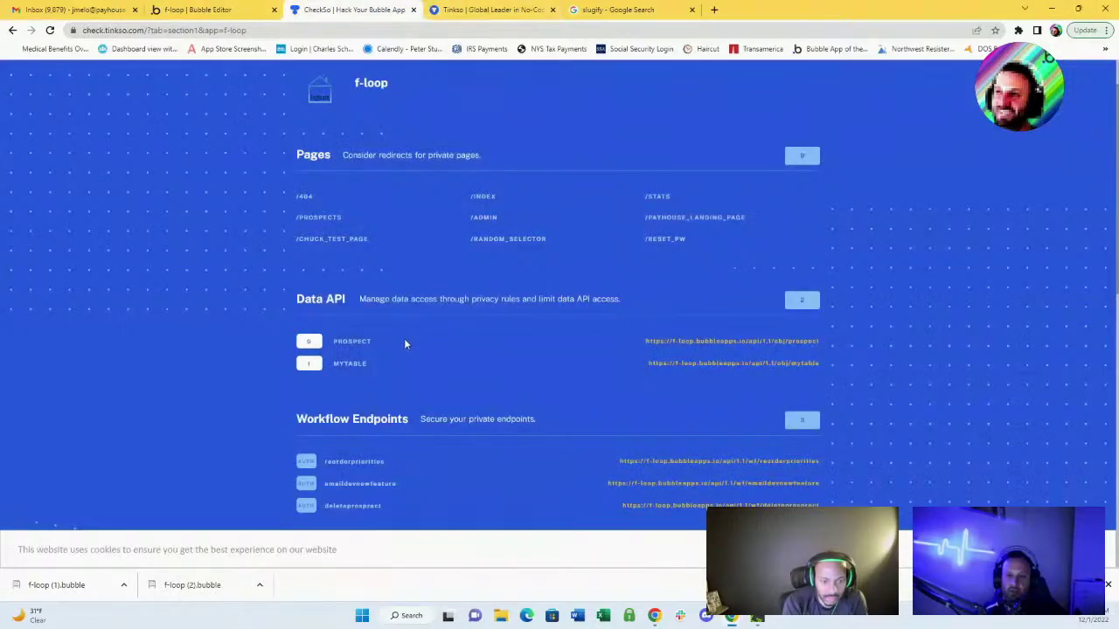
scroll(400, 365, "down", 2)
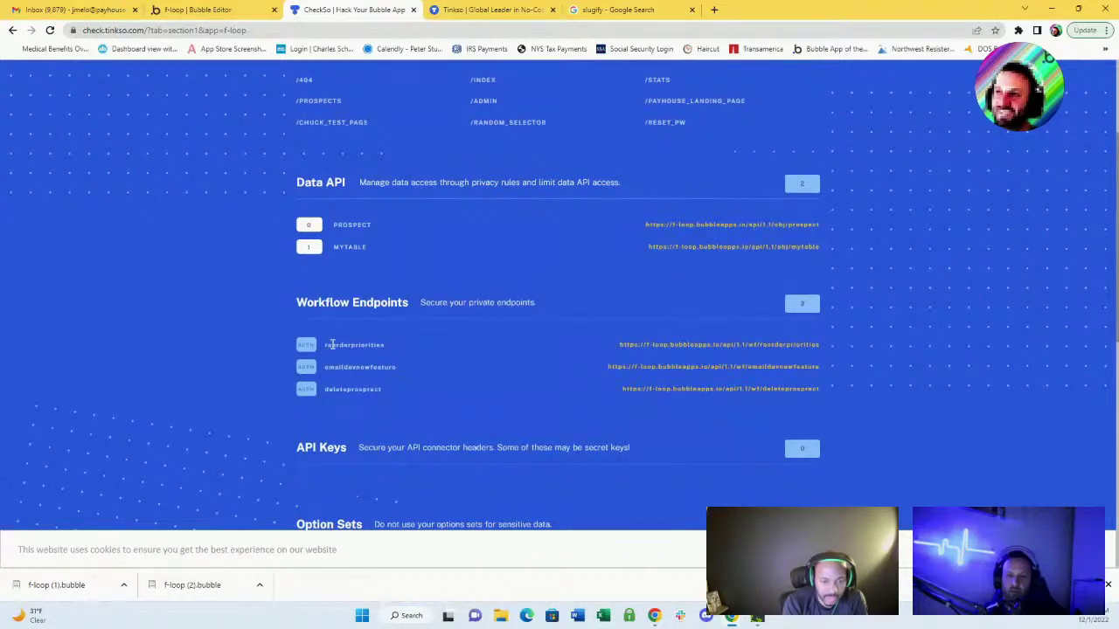
left_click_drag(338, 344, 426, 353)
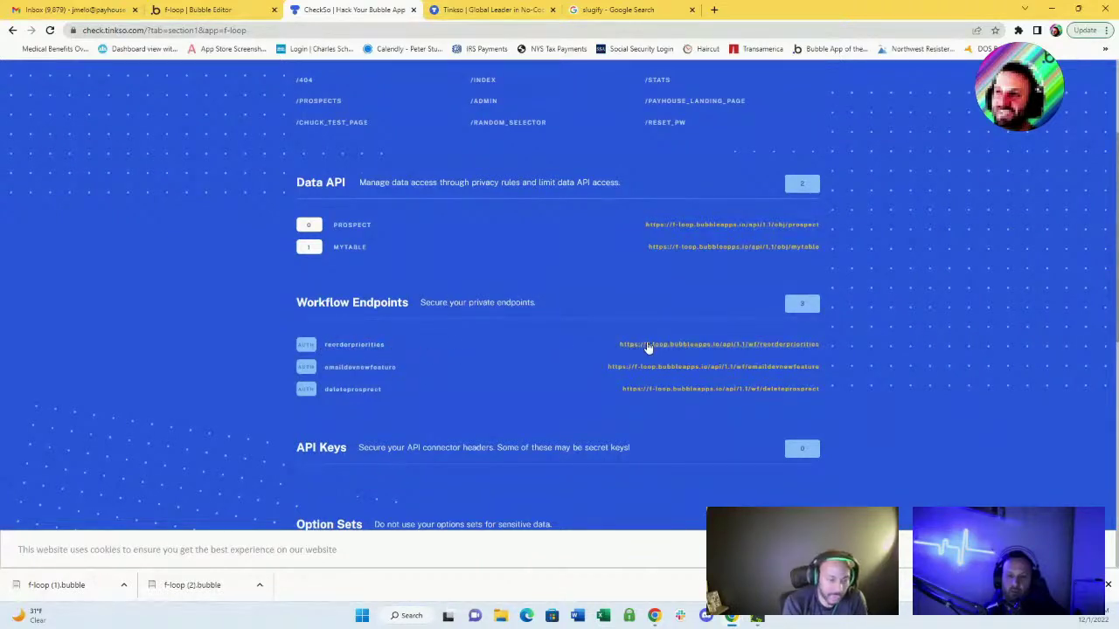
left_click(481, 9)
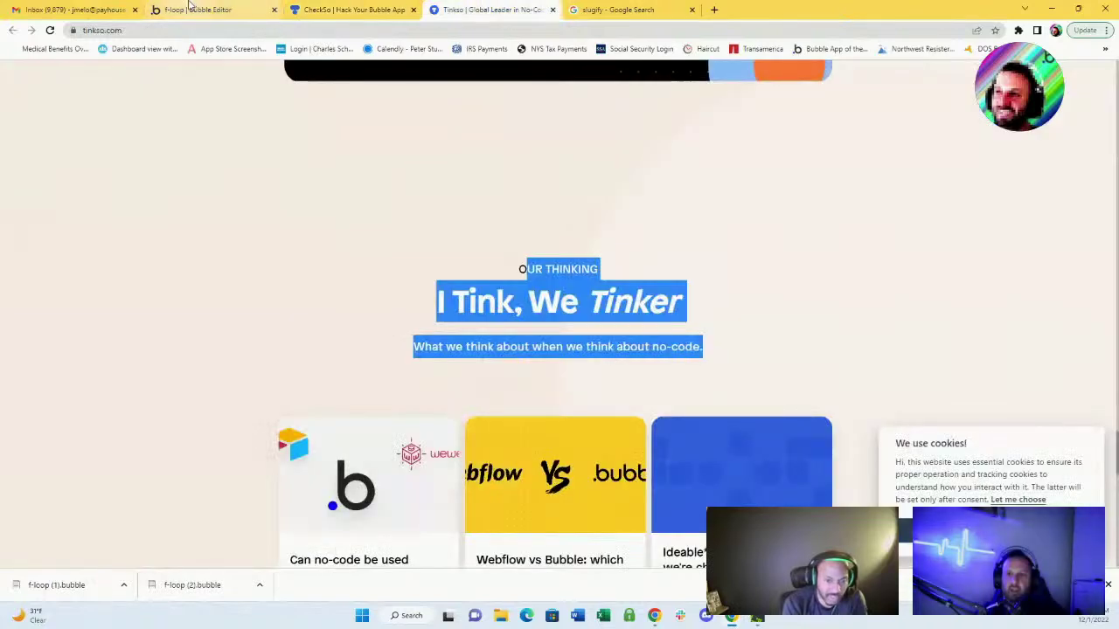
- Back in the f-loop editor, open the Bubble reference for the hello workflow's "This workflow can be run without authentication" option
left_click(194, 10)
left_click_drag(349, 301, 424, 317)
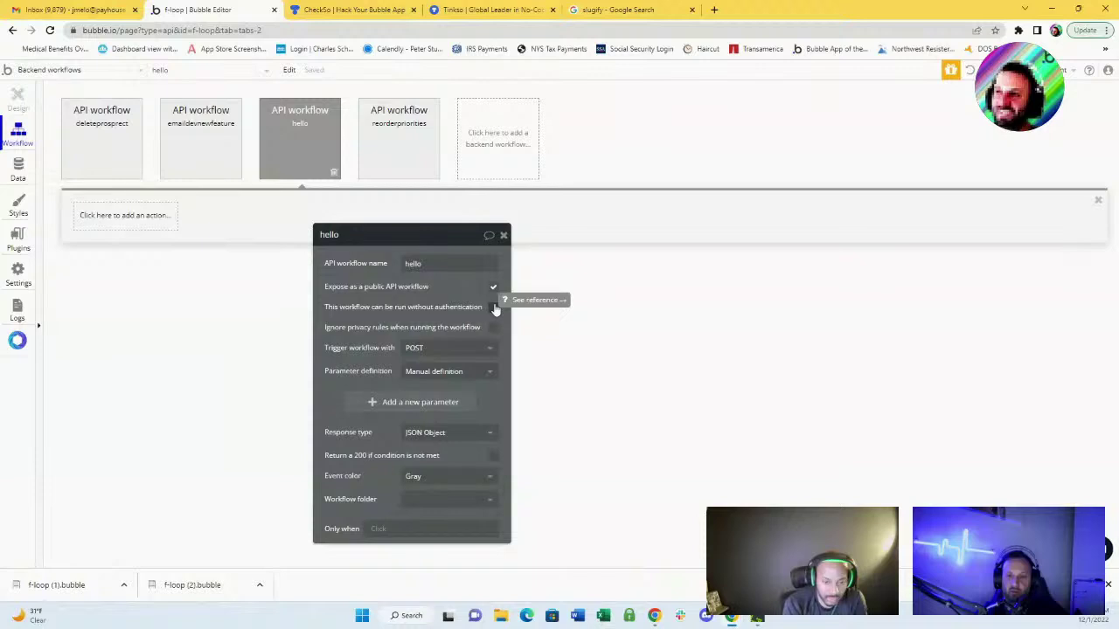
left_click(533, 300)
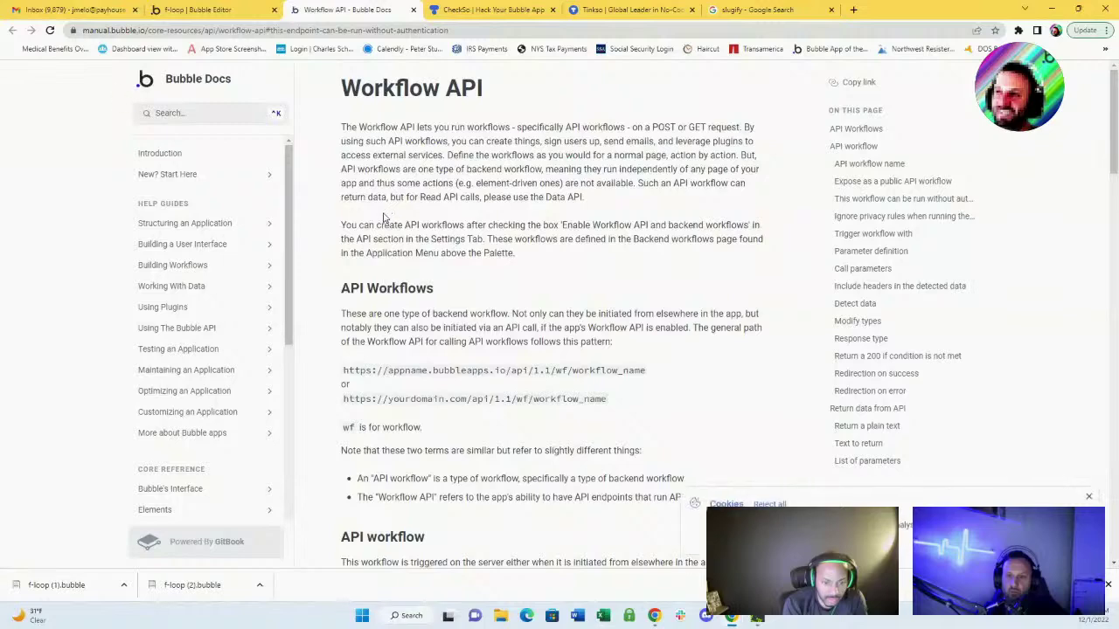
- Read the "Expose as a public API workflow" section of the Workflow API docs, highlighting the passages on outside requests and non-public workflows
scroll(379, 253, "down", 2)
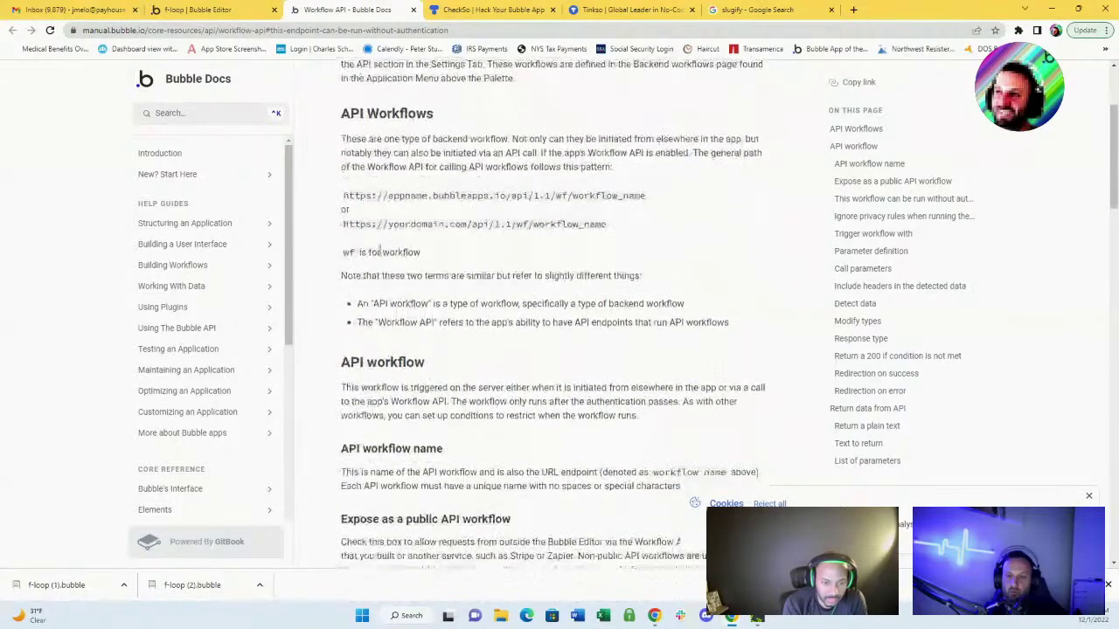
scroll(379, 252, "down", 1)
scroll(379, 252, "down", 2)
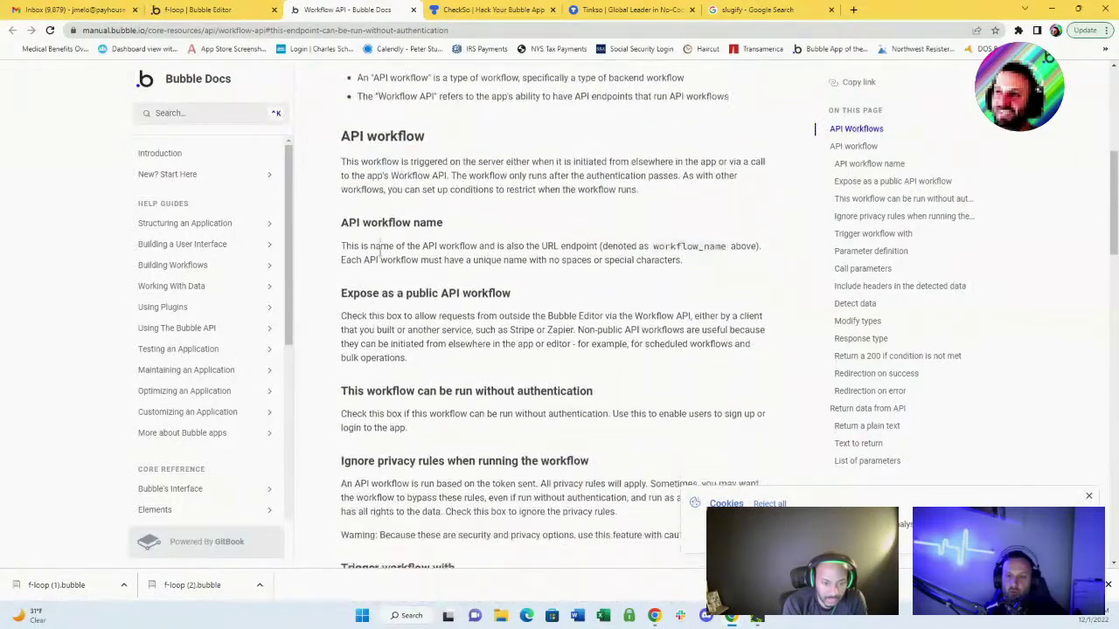
left_click_drag(368, 286, 491, 293)
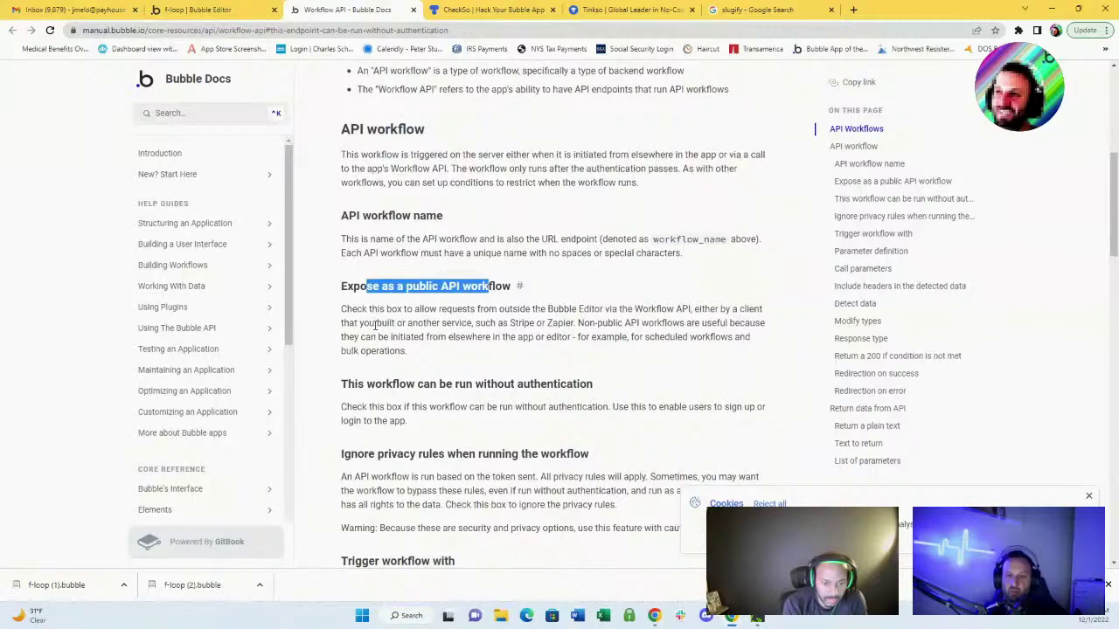
scroll(375, 326, "down", 1)
left_click_drag(369, 250, 771, 266)
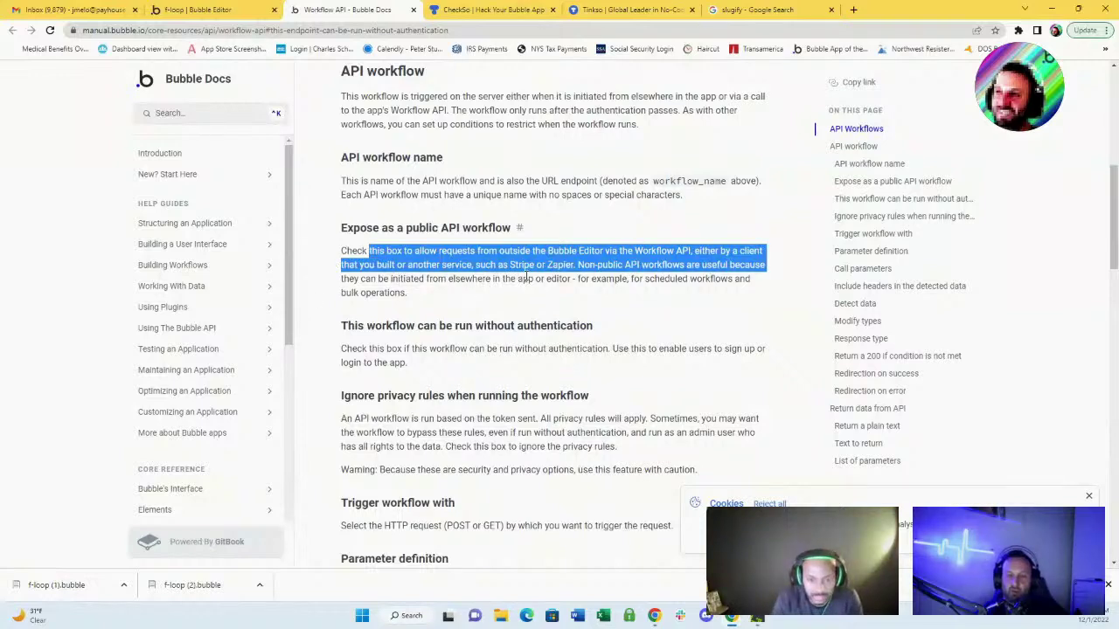
left_click_drag(596, 265, 772, 281)
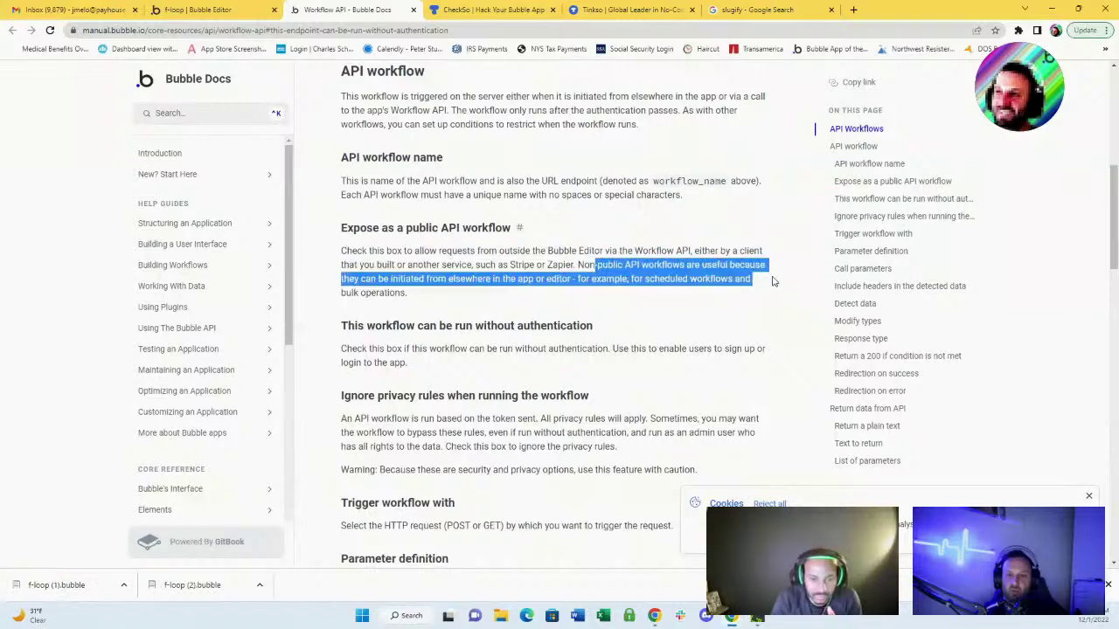
left_click(599, 301)
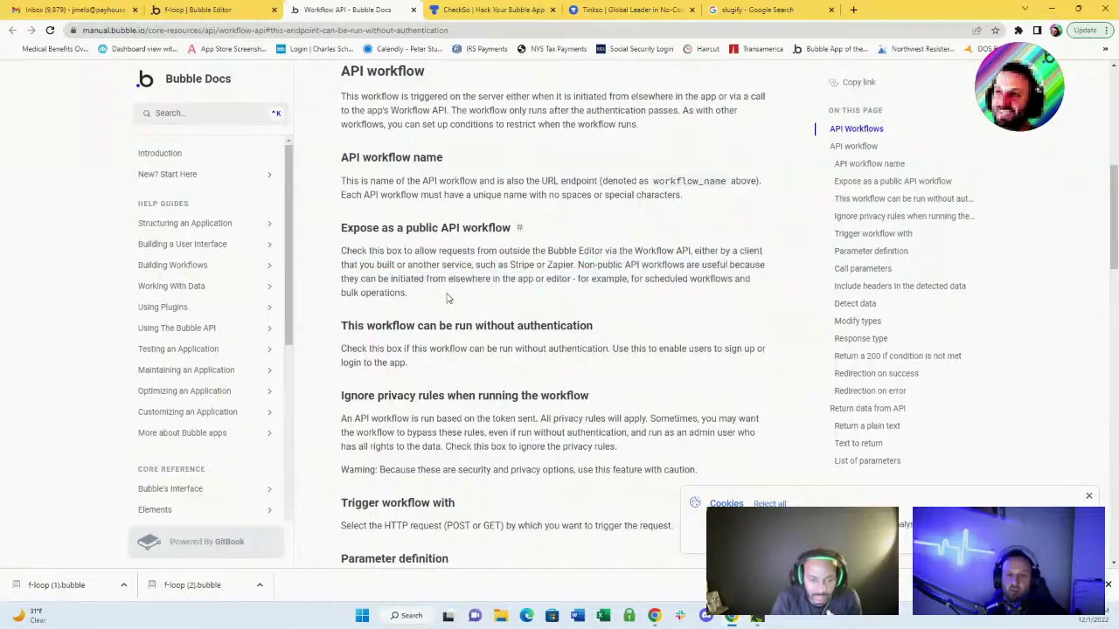
left_click_drag(434, 298, 411, 279)
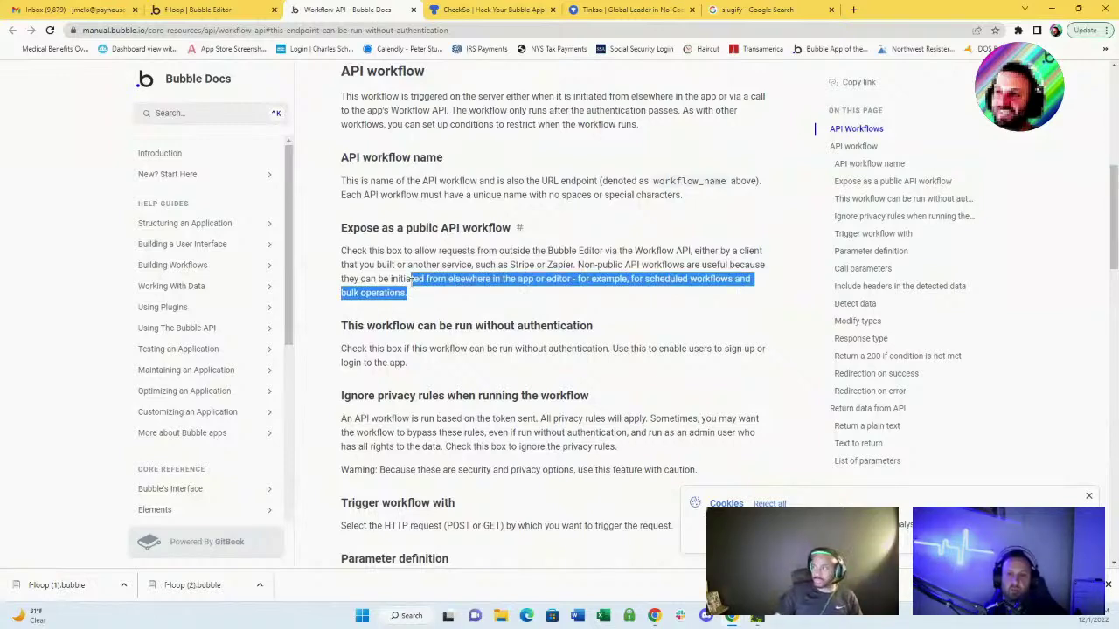
- Return to the f-loop editor and inspect the "Expose as a public API workflow" setting of hello, emaildevnewfeature and deleteprosprect
left_click(198, 10)
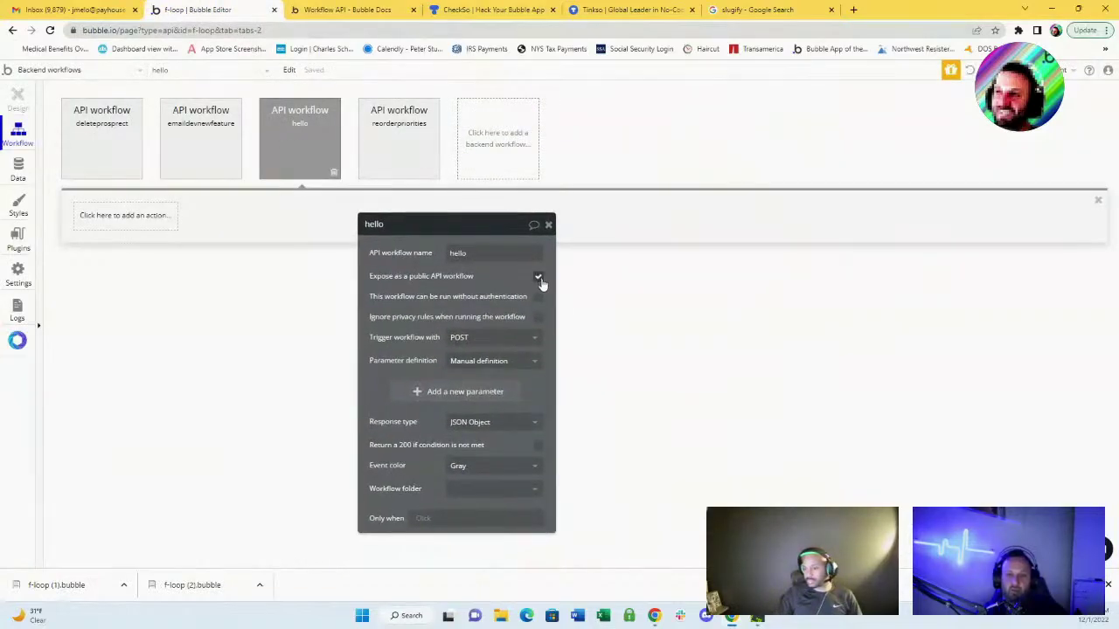
left_click(538, 278)
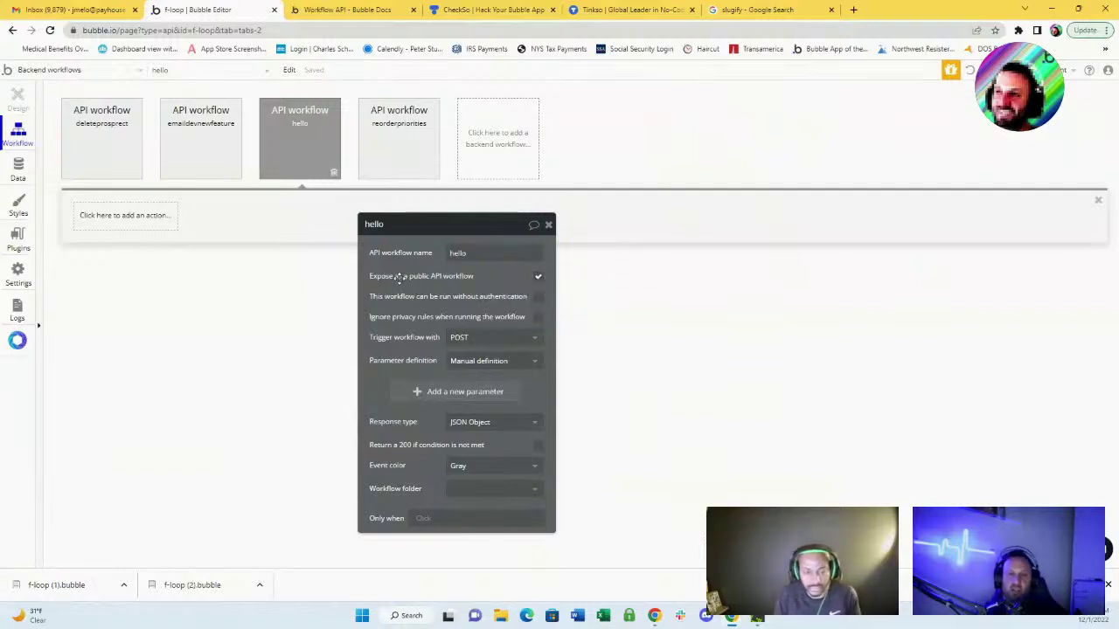
left_click(206, 145)
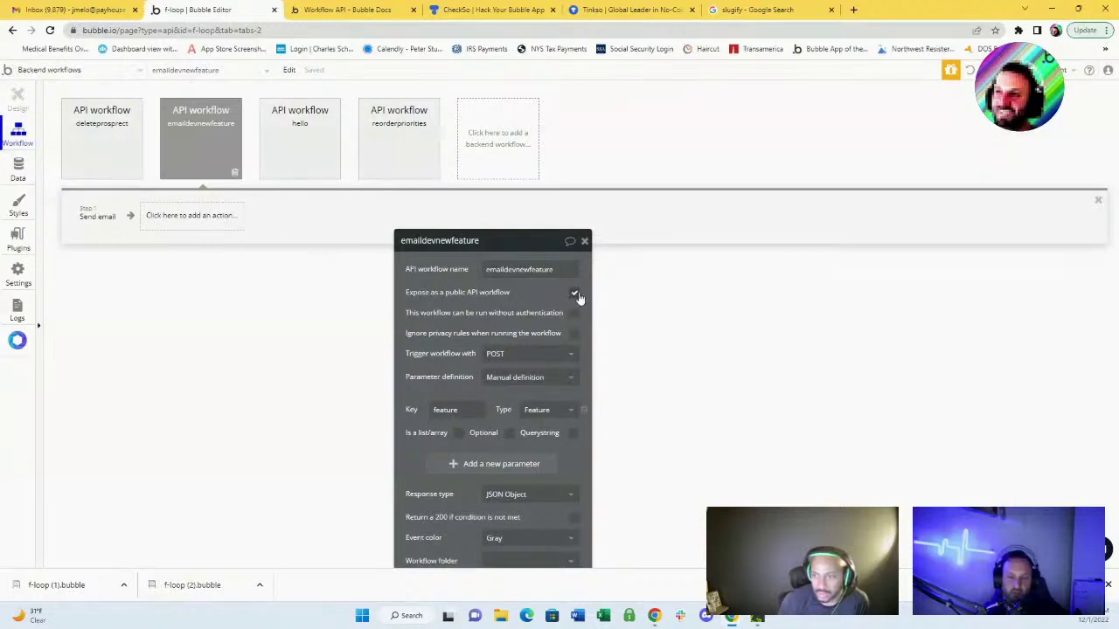
left_click(119, 134)
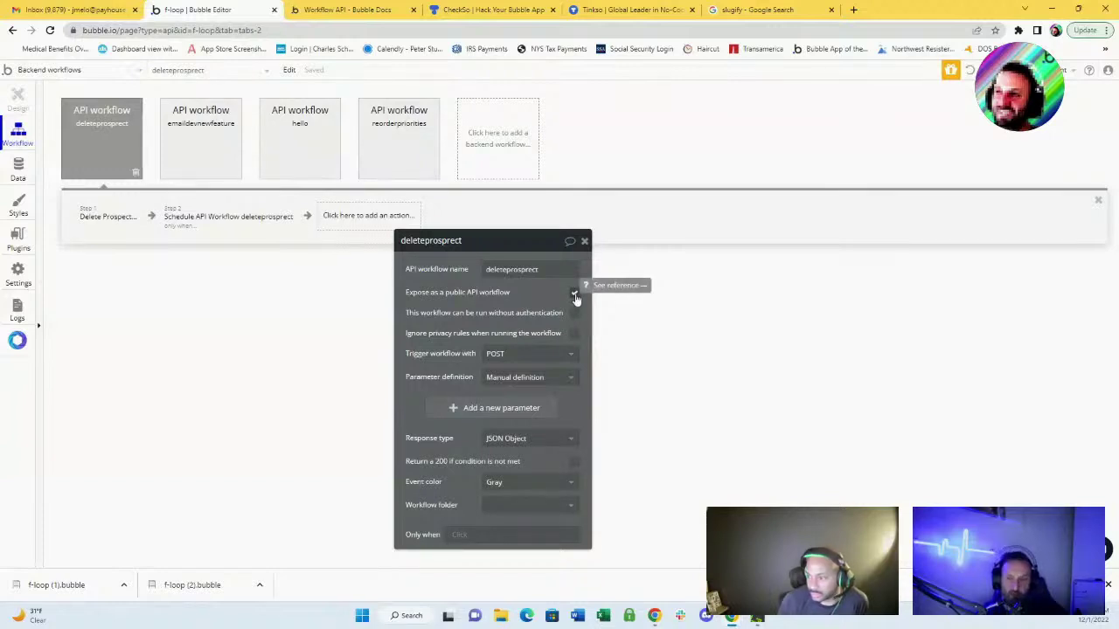
- Inspect the public exposure, authentication and privacy-rule settings of the deleteprosprect workflow
left_click_drag(575, 240, 350, 166)
left_click_drag(227, 211, 363, 214)
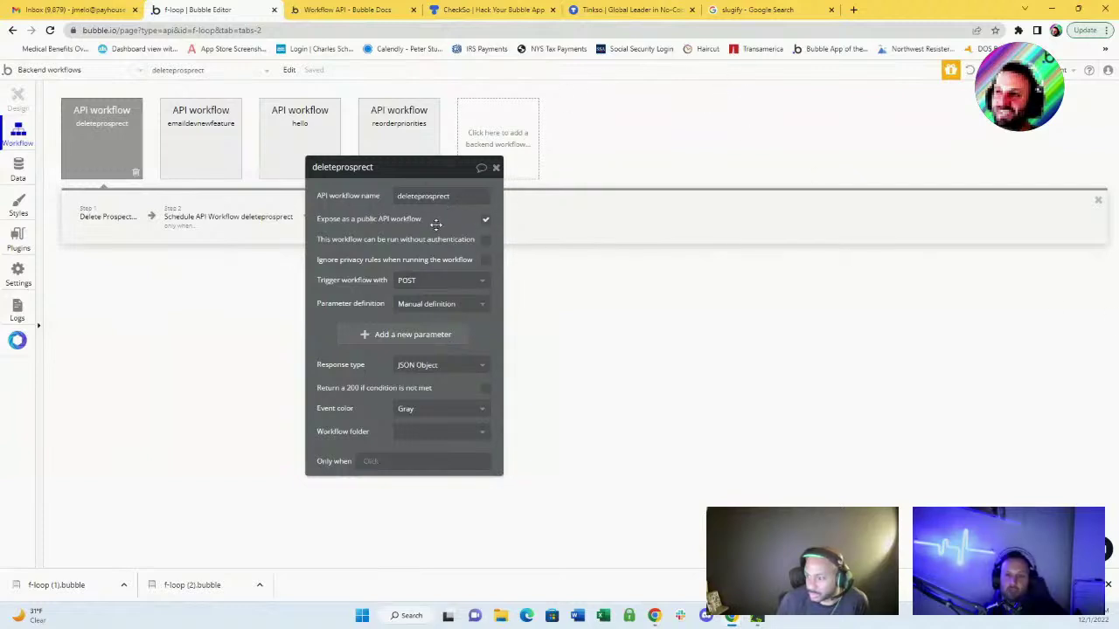
left_click_drag(436, 225, 433, 226)
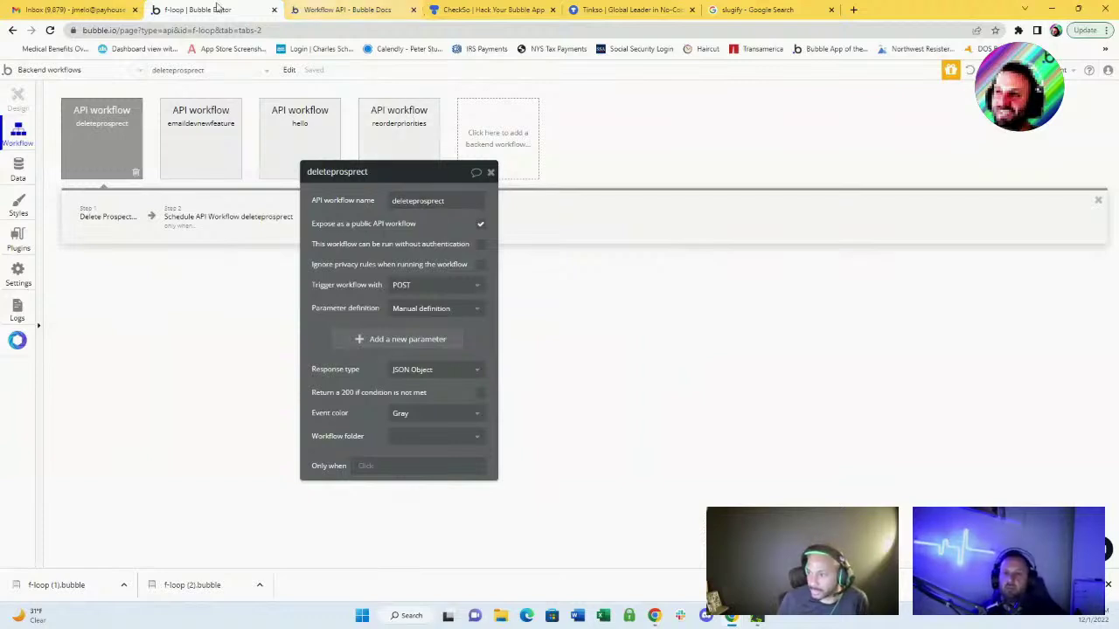
key("ctrl+1")
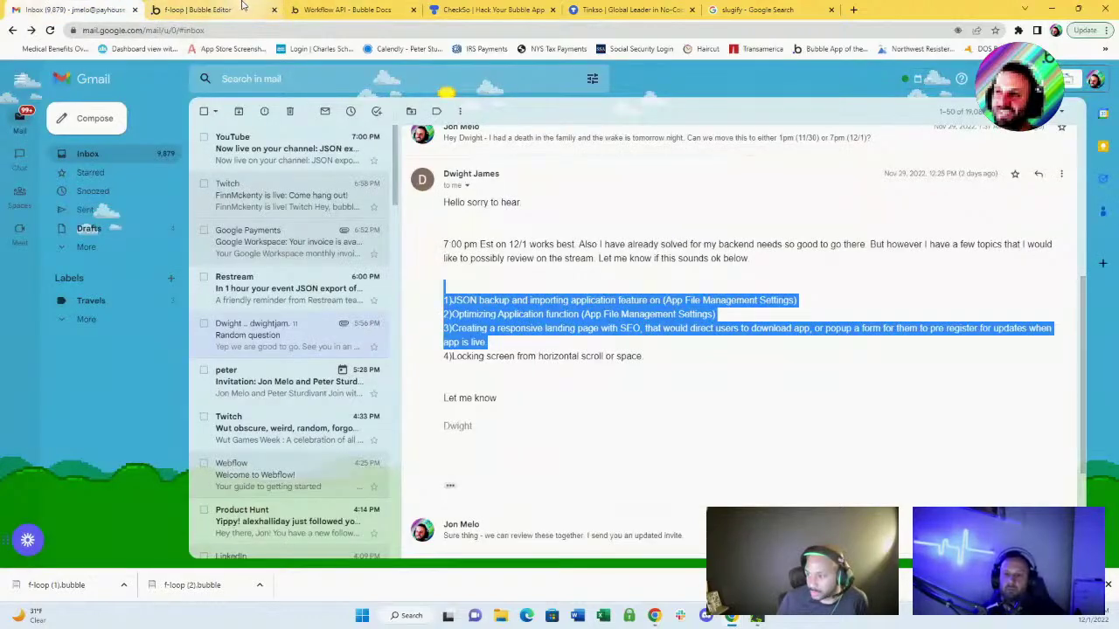
left_click(243, 8)
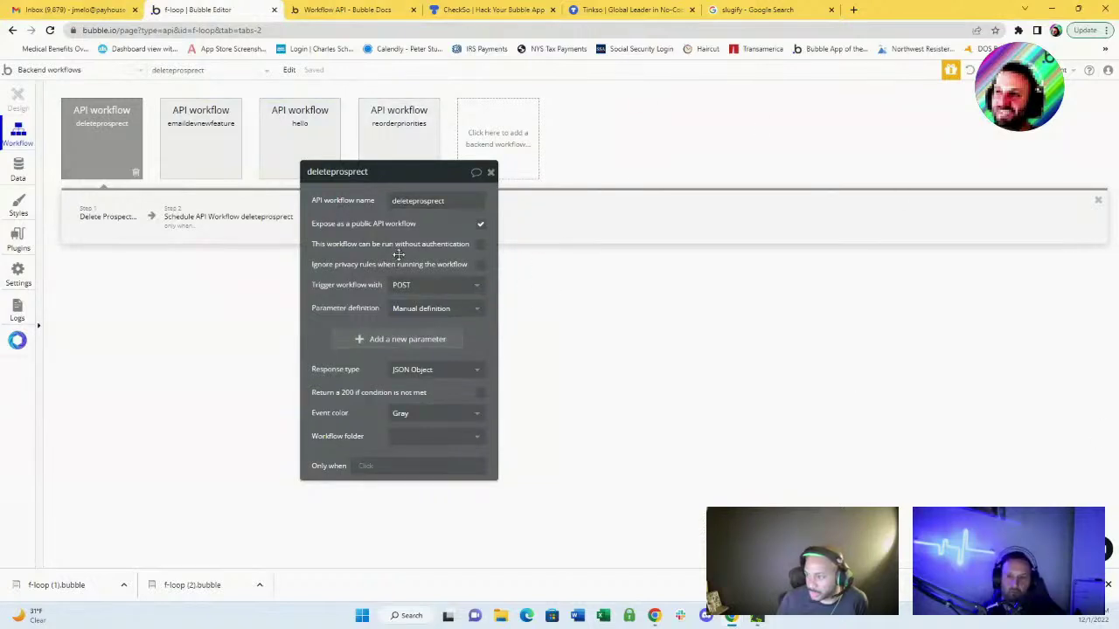
left_click_drag(398, 253, 429, 282)
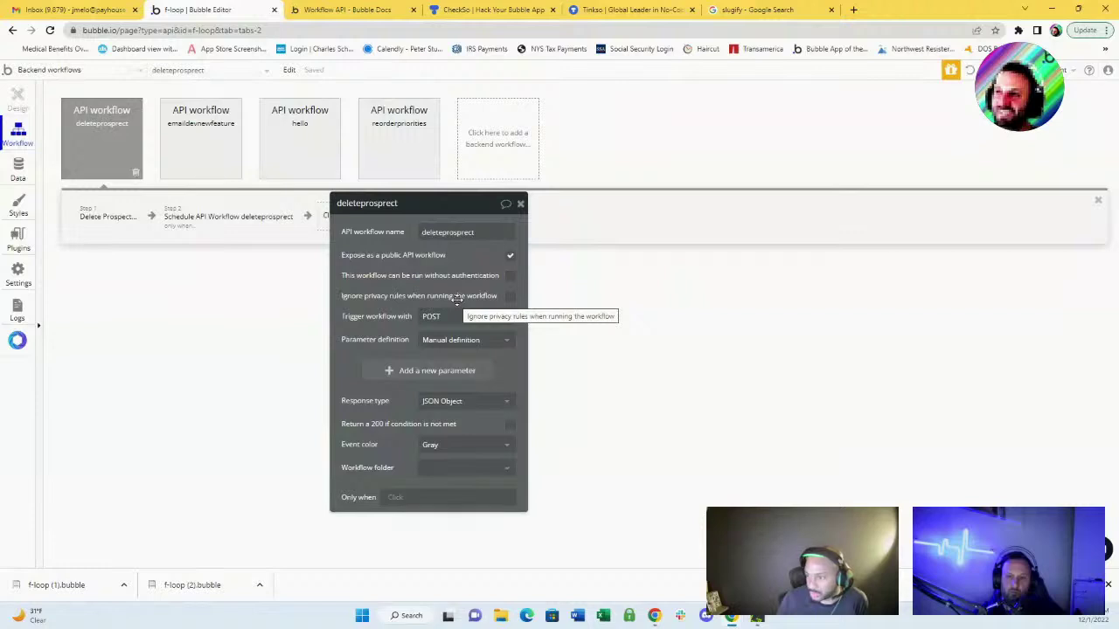
- Turn off "Expose as a public API workflow" for the hello workflow
left_click(329, 137)
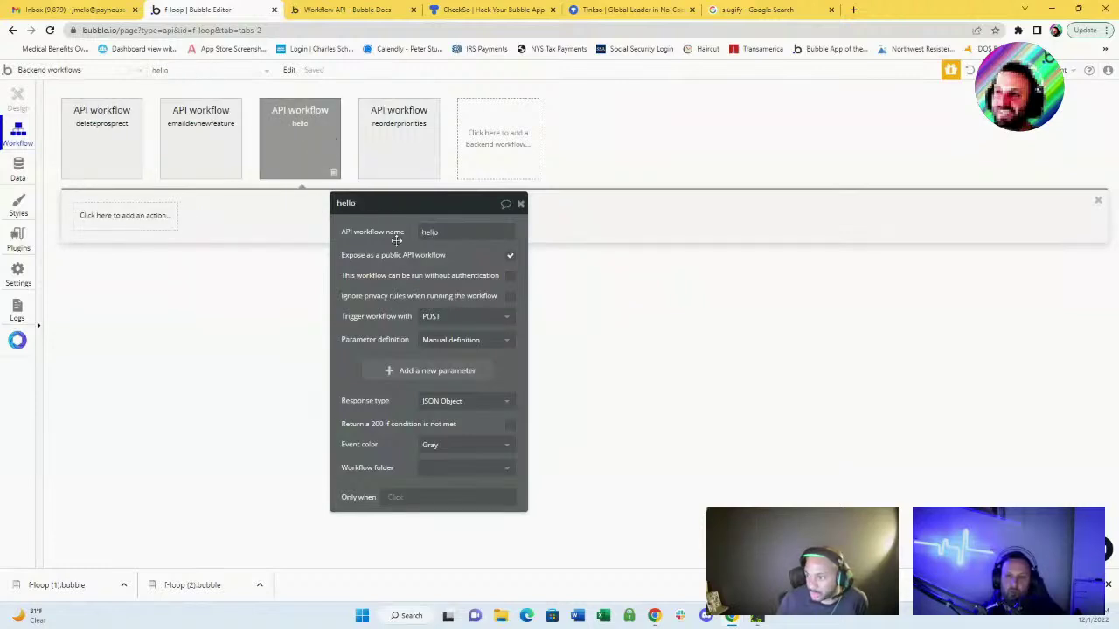
left_click_drag(396, 240, 447, 203)
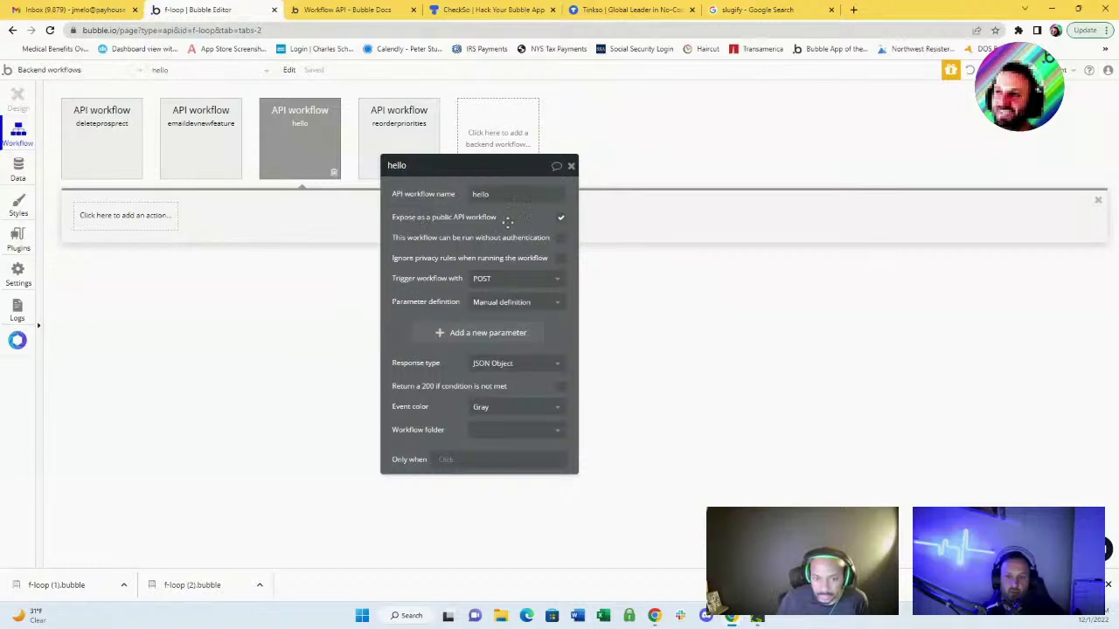
left_click(561, 218)
left_click(563, 225)
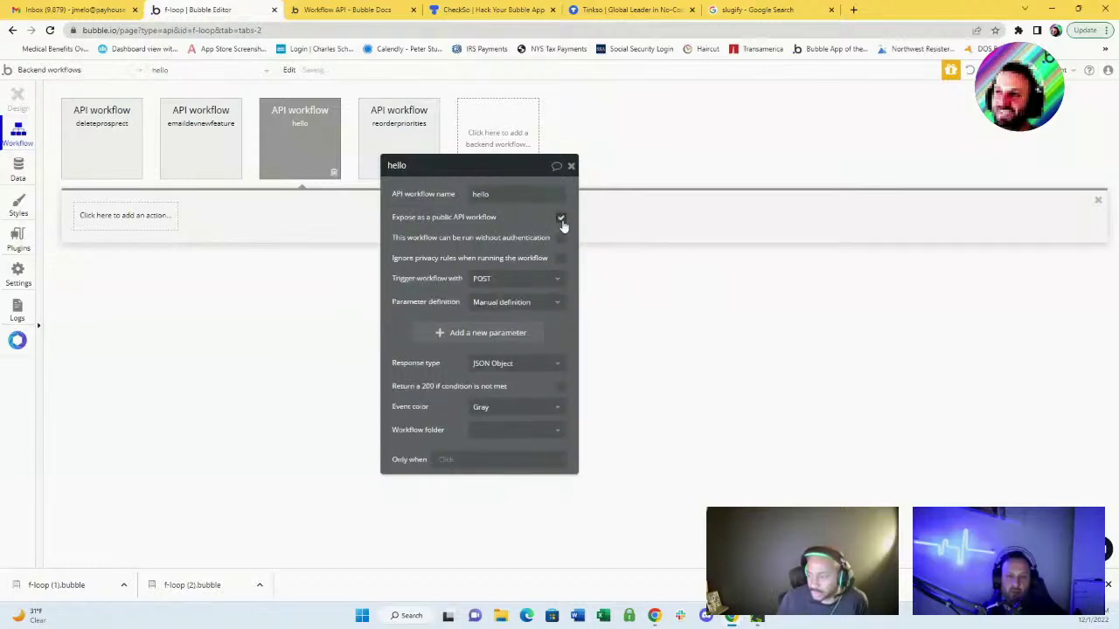
left_click(563, 225)
left_click(563, 224)
left_click(563, 225)
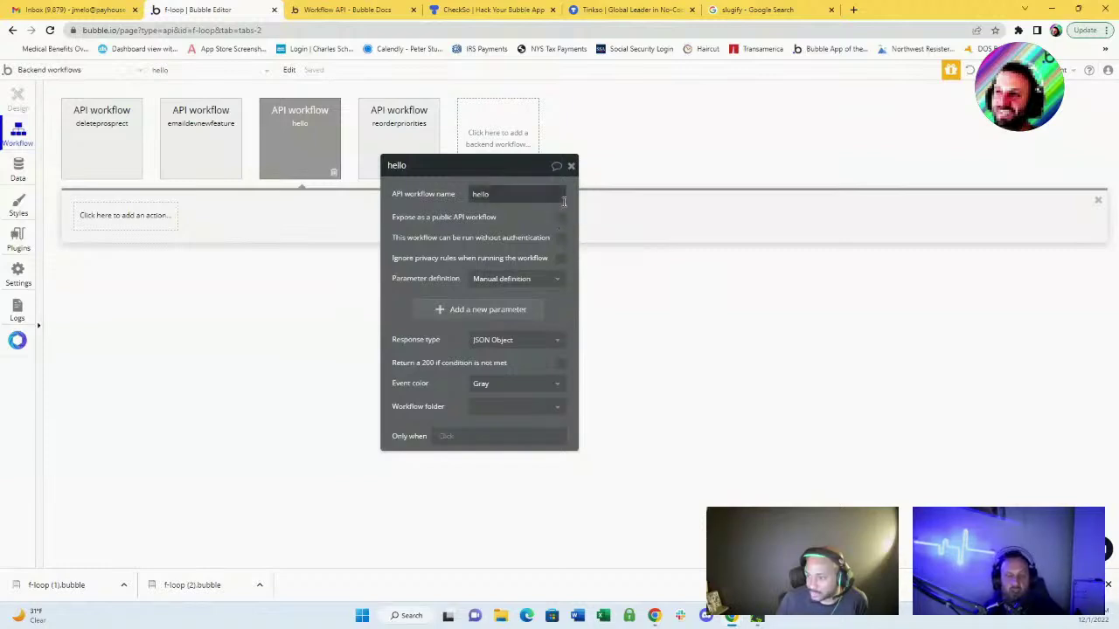
- Review the Pages, Data API and Workflow Endpoints sections of the f-loop security report, checking whether hello is listed
left_click(490, 9)
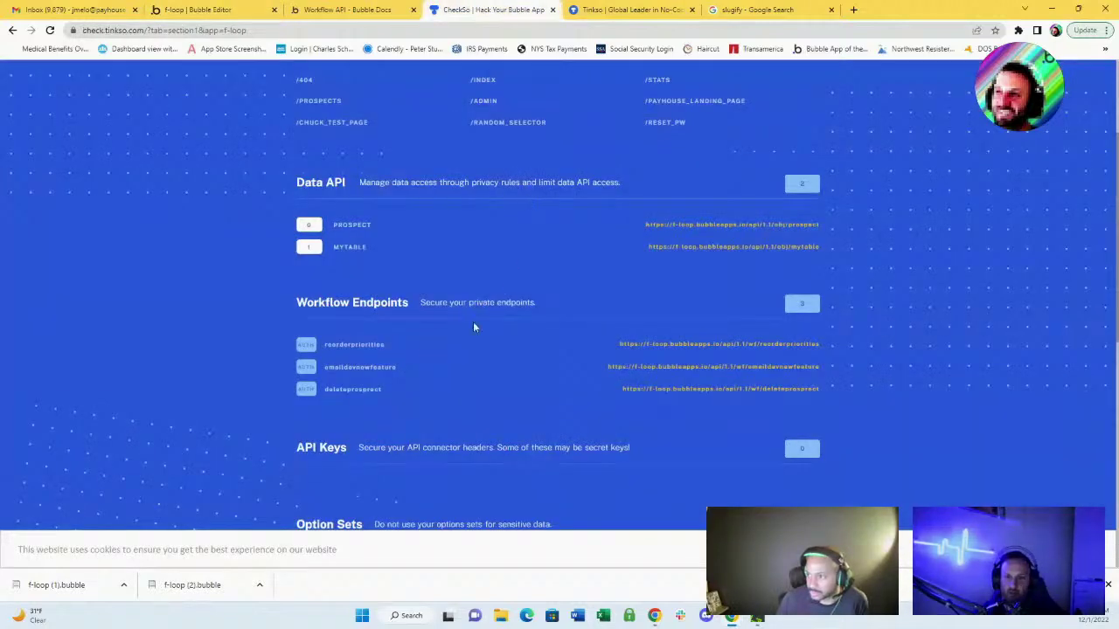
scroll(473, 322, "down", 2)
scroll(441, 392, "up", 4)
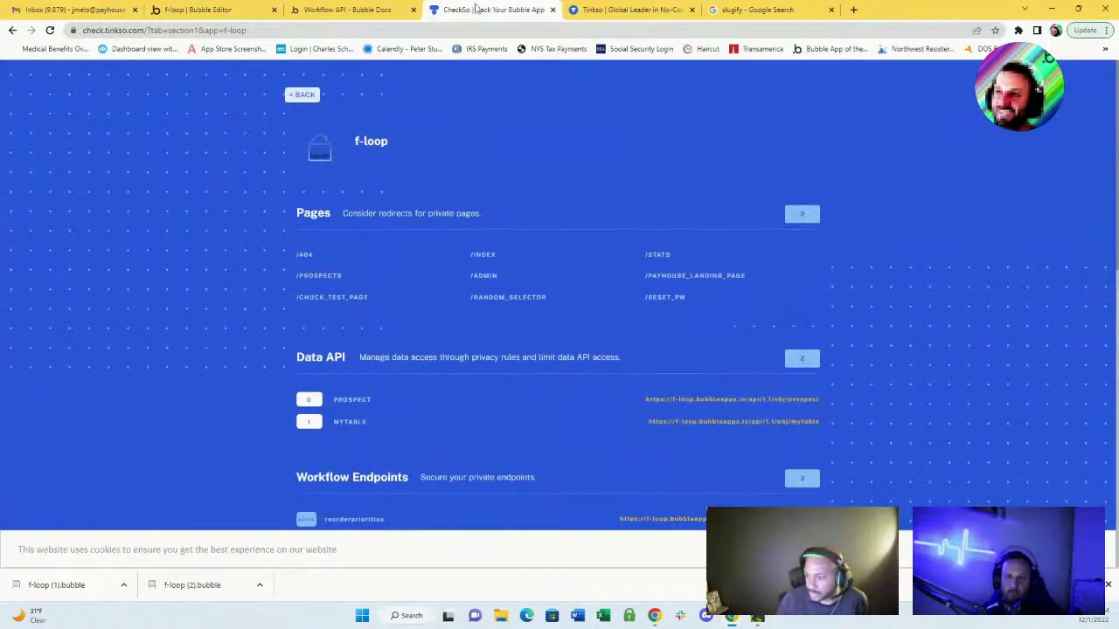
scroll(415, 278, "down", 7)
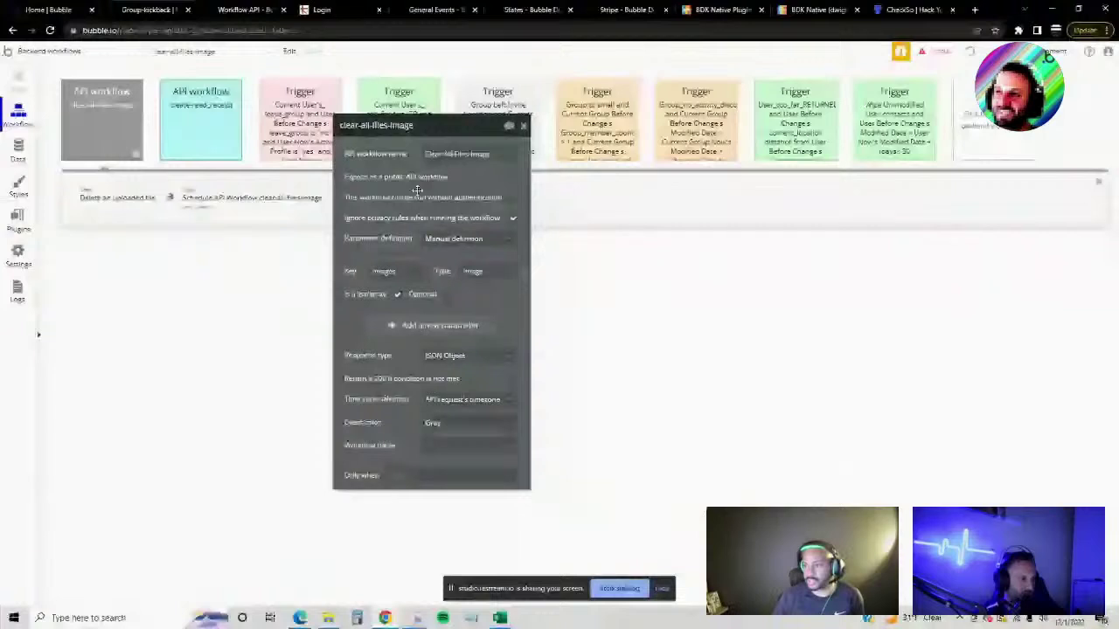
- In the Group-kickback editor, inspect the public exposure and authentication settings of the clear-all-files-image workflow
left_click_drag(417, 125, 338, 88)
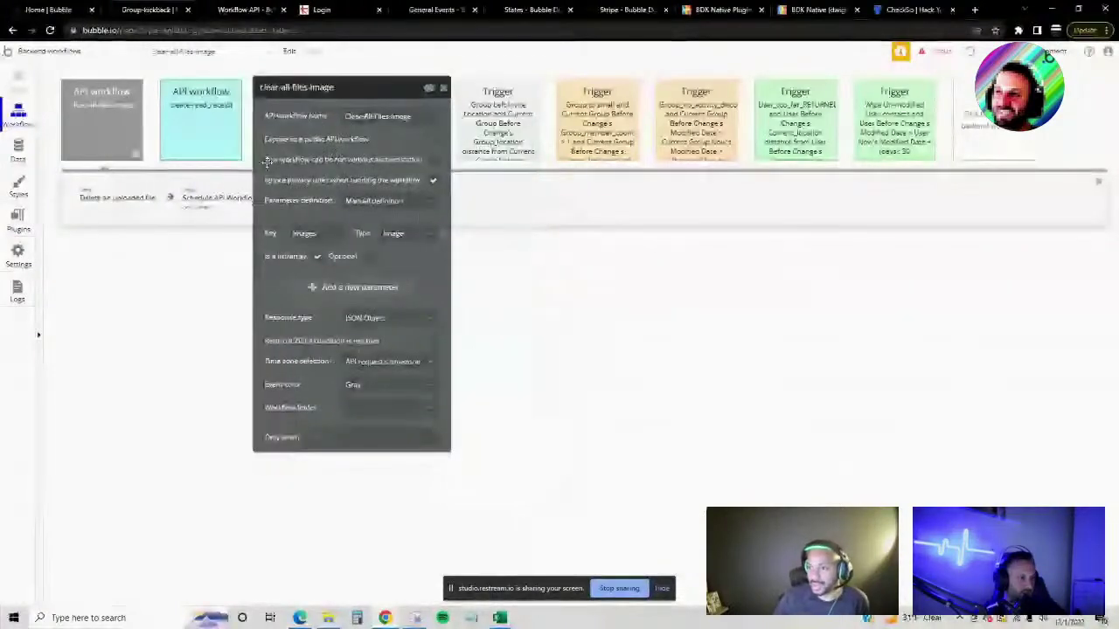
left_click_drag(268, 163, 319, 187)
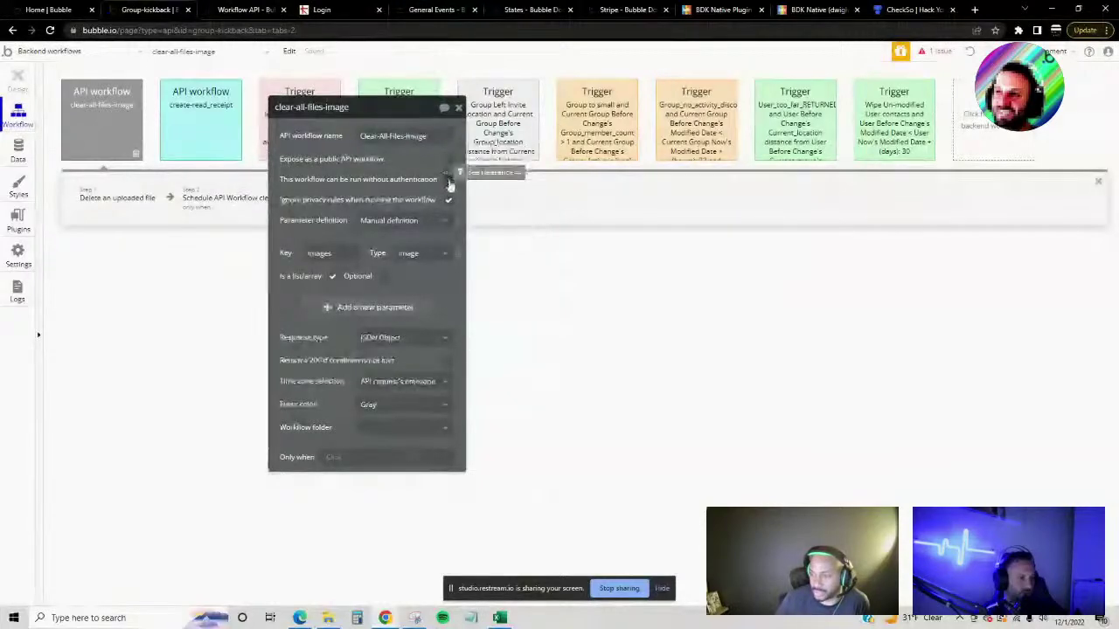
- Read "This workflow can be run without authentication" in the Workflow API docs, highlighting the sentence on enabling users to sign up or login
left_click(214, 7)
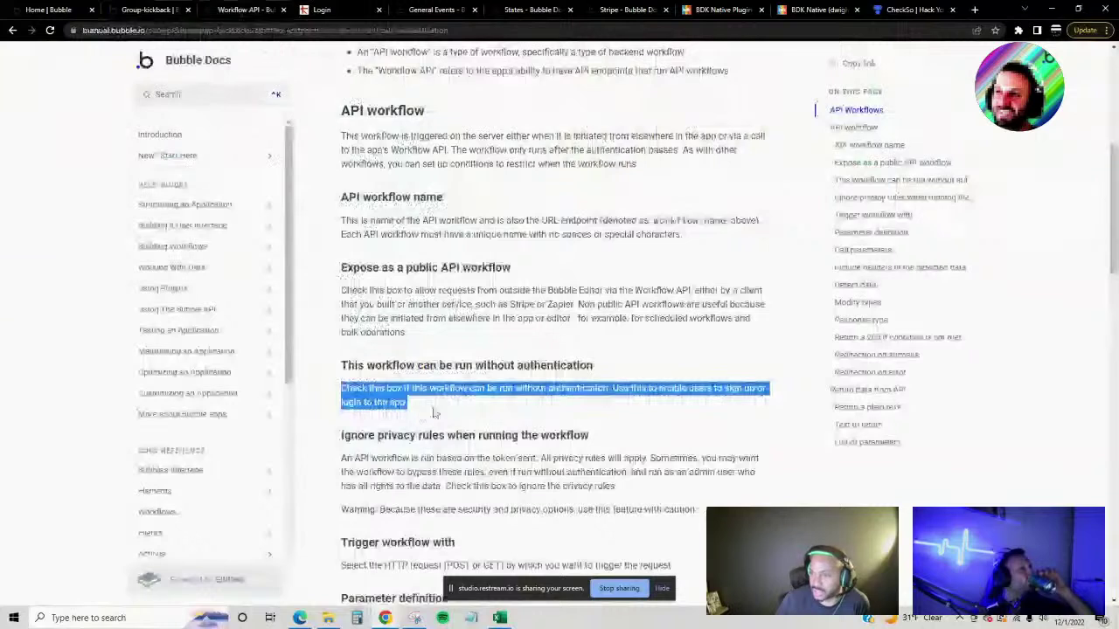
left_click(622, 402)
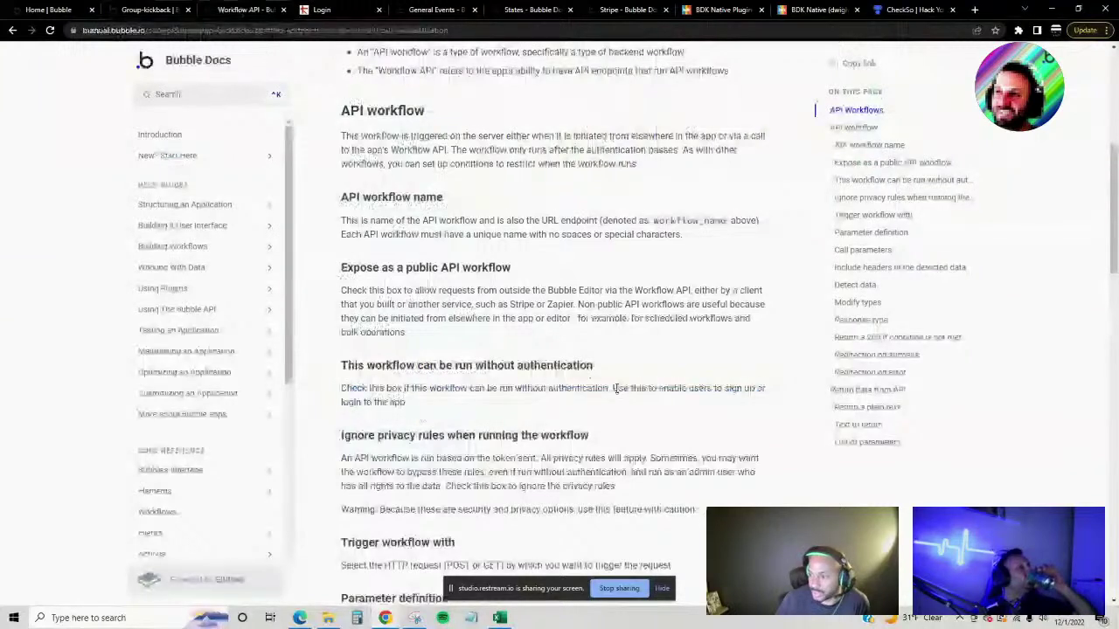
left_click_drag(615, 388, 725, 408)
left_click(368, 385)
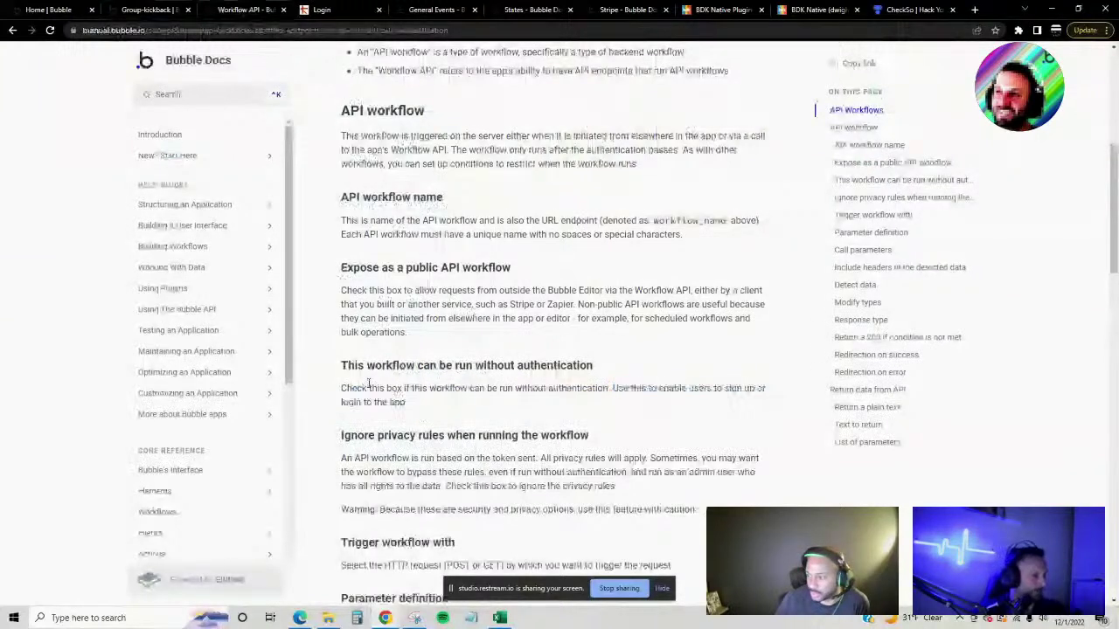
left_click_drag(612, 388, 723, 407)
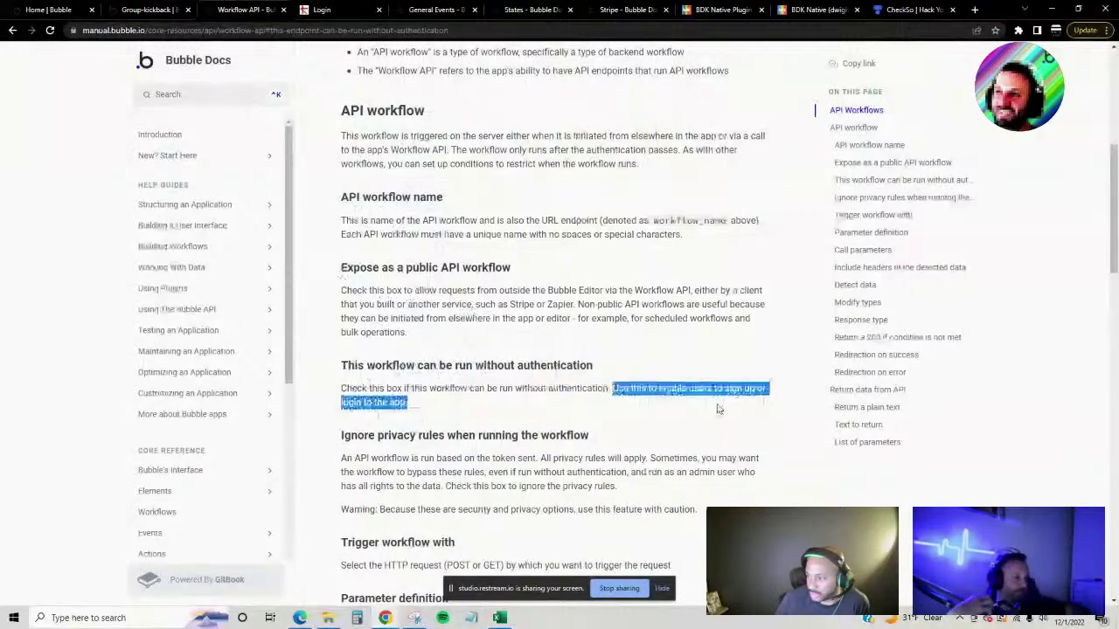
key("ctrl+plus")
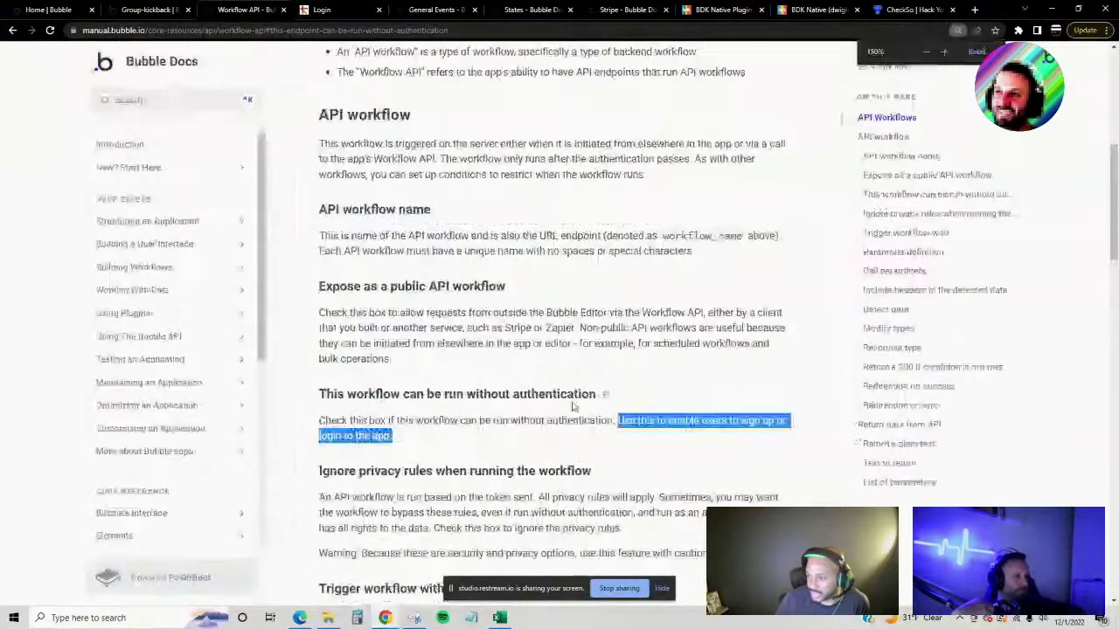
scroll(625, 402, "down", 2)
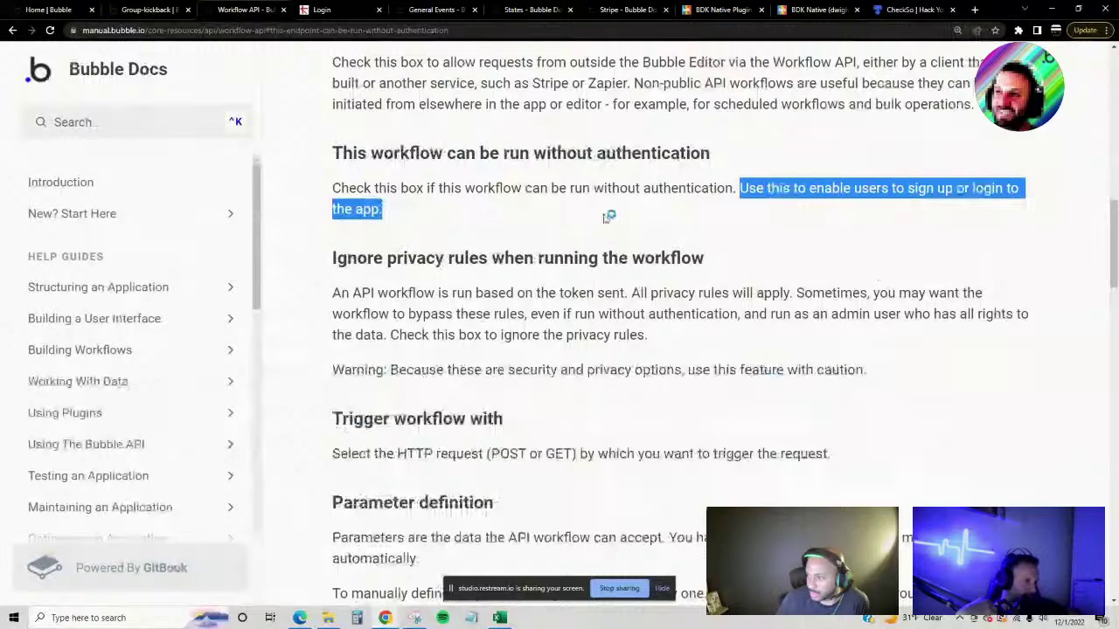
key("ctrl+minus")
key("ctrl+minus")
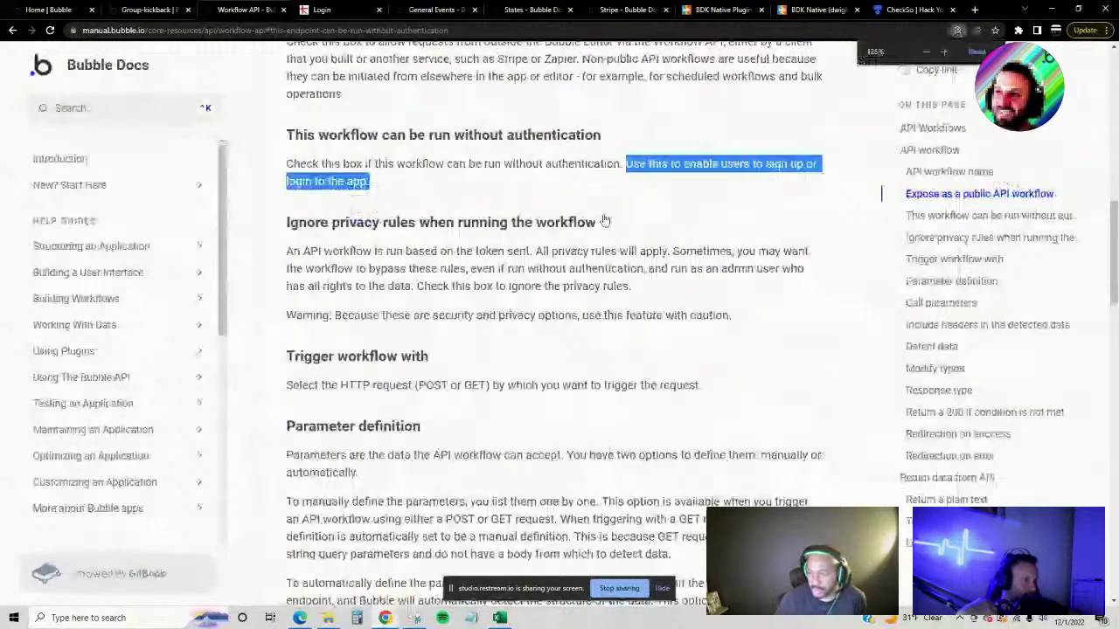
key("ctrl+minus")
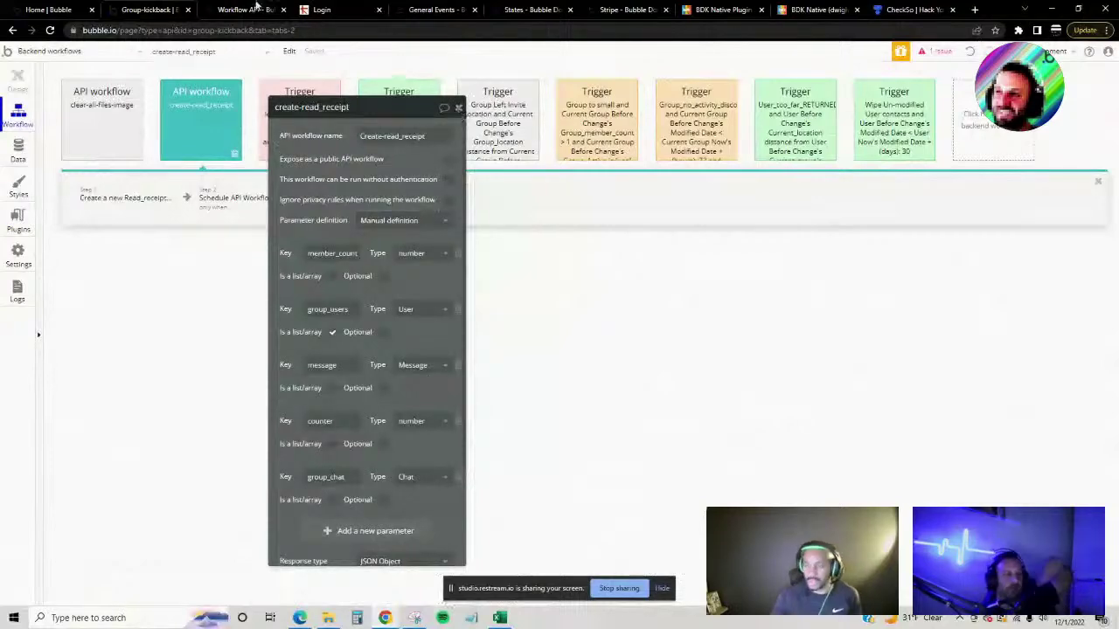
- Return from the create-read_receipt workflow to the Workflow API docs and review the API workflow, public exposure, authentication and privacy-rule sections
mouse_move(257, 6)
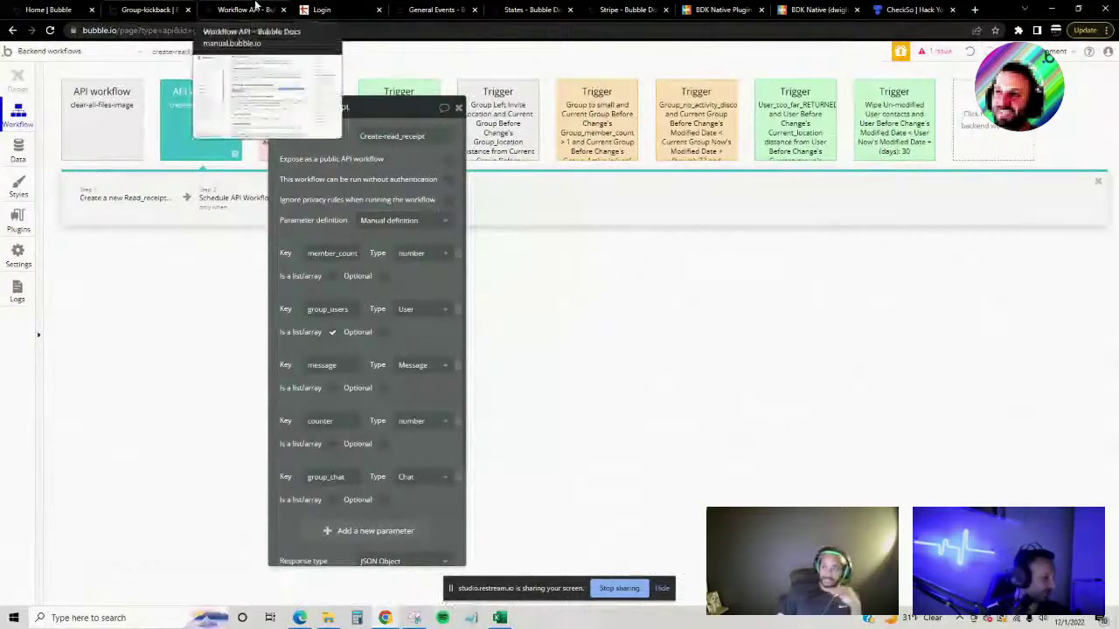
left_click(256, 9)
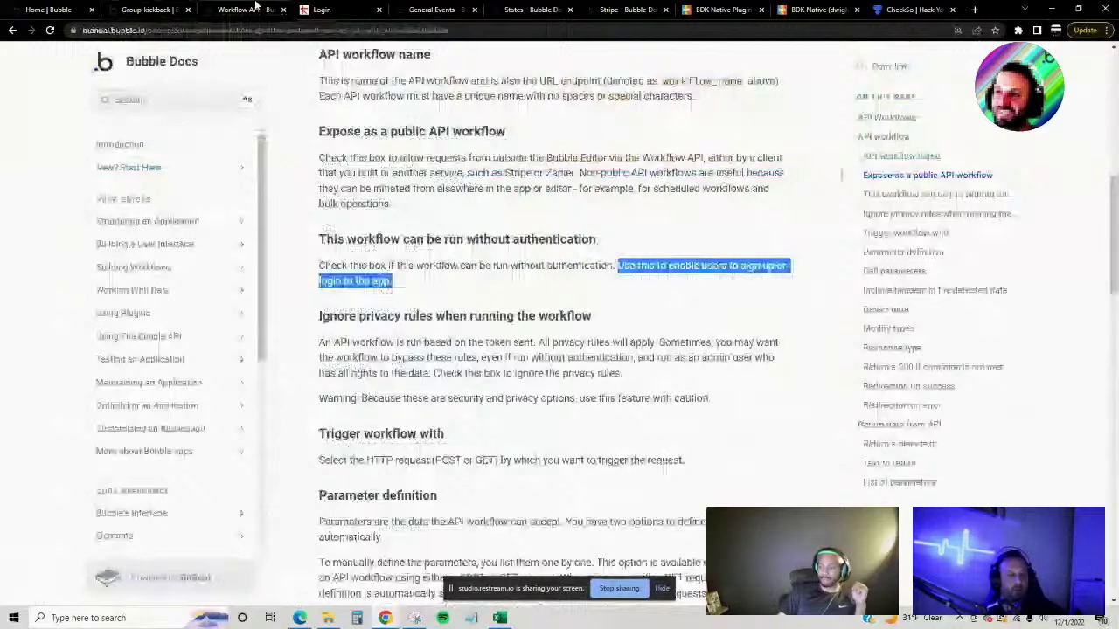
left_click(619, 344)
scroll(619, 343, "down", 1)
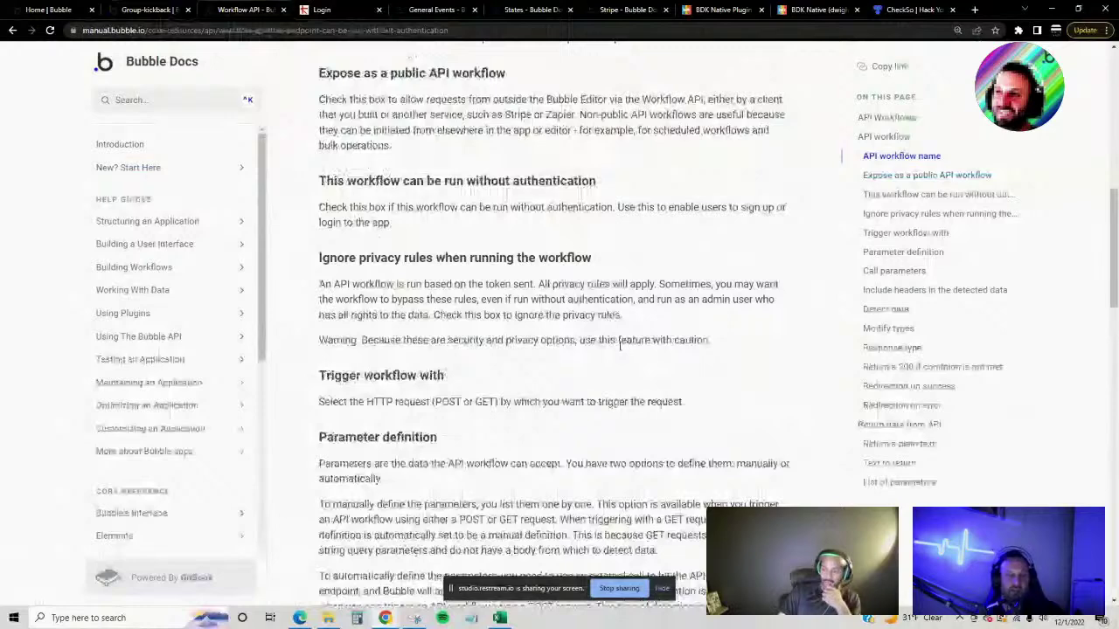
scroll(619, 345, "up", 3)
scroll(620, 348, "up", 1)
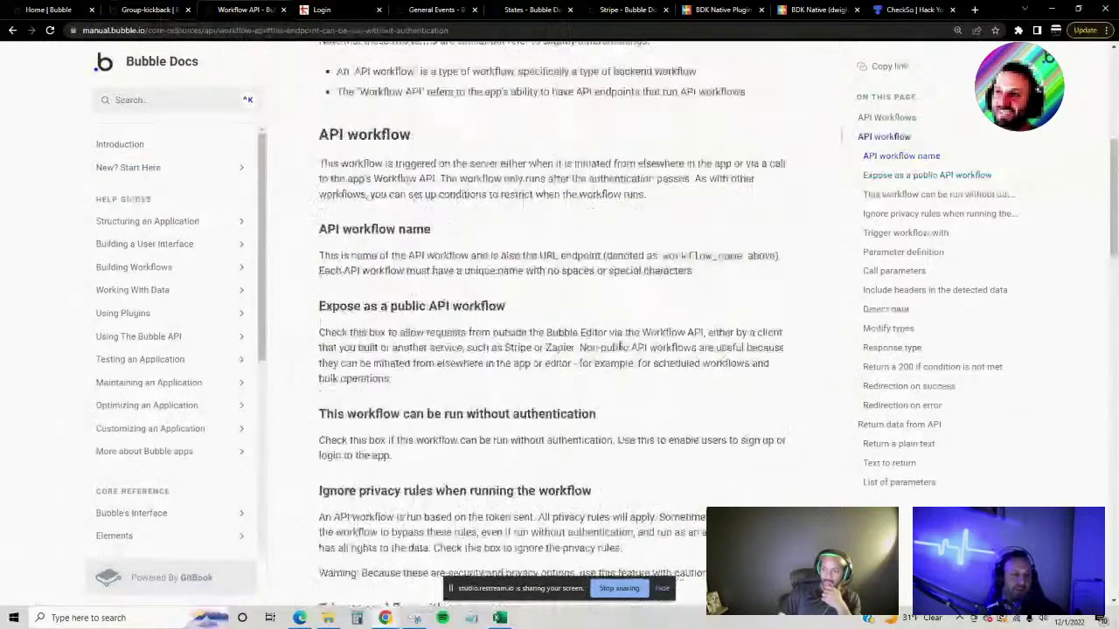
scroll(620, 347, "up", 2)
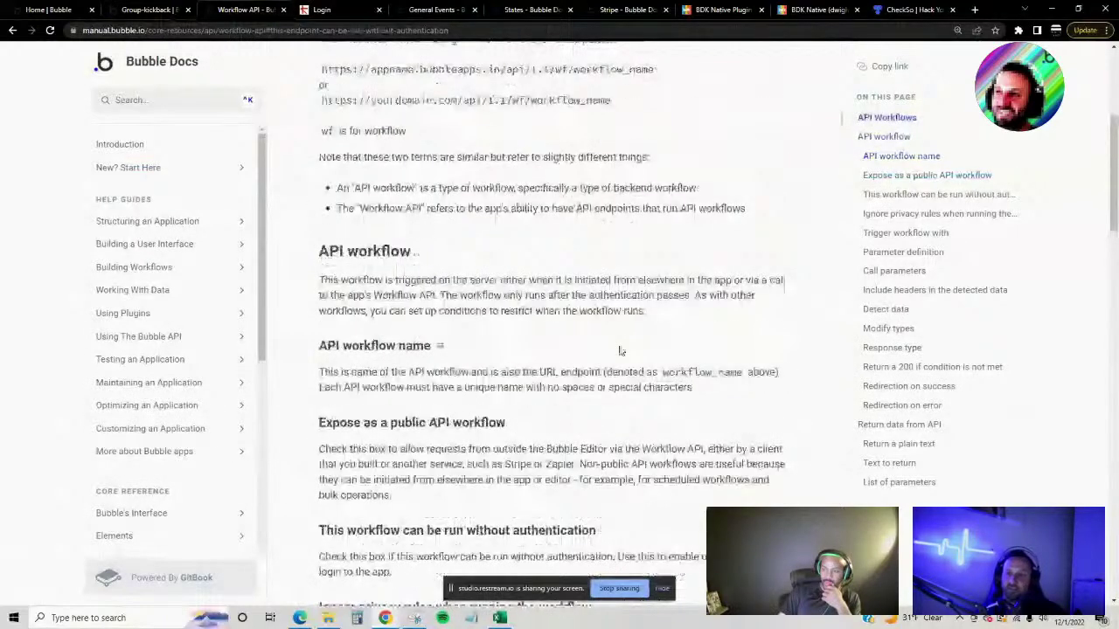